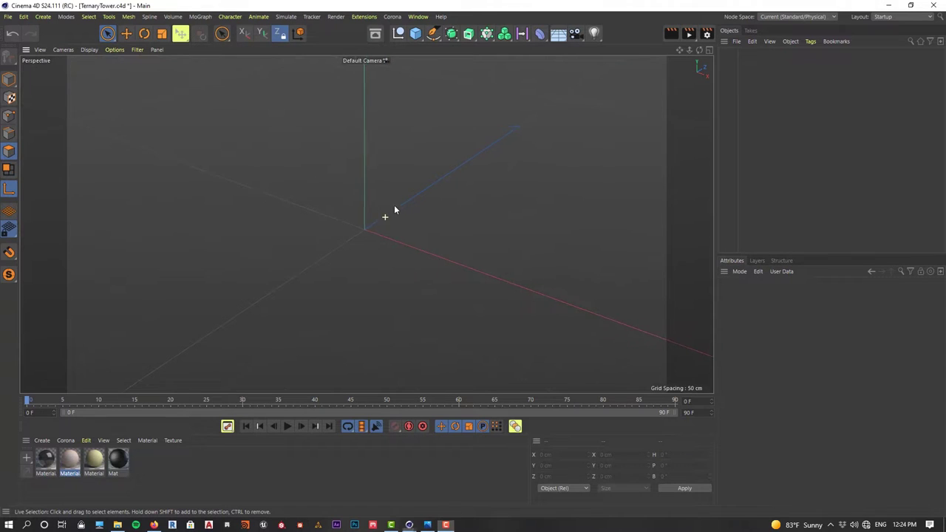
# Add a cylinder primitive to the empty scene.
pyautogui.keyDown('alt'); pyautogui.moveTo(394, 204); pyautogui.dragTo(411, 194); pyautogui.keyUp('alt')
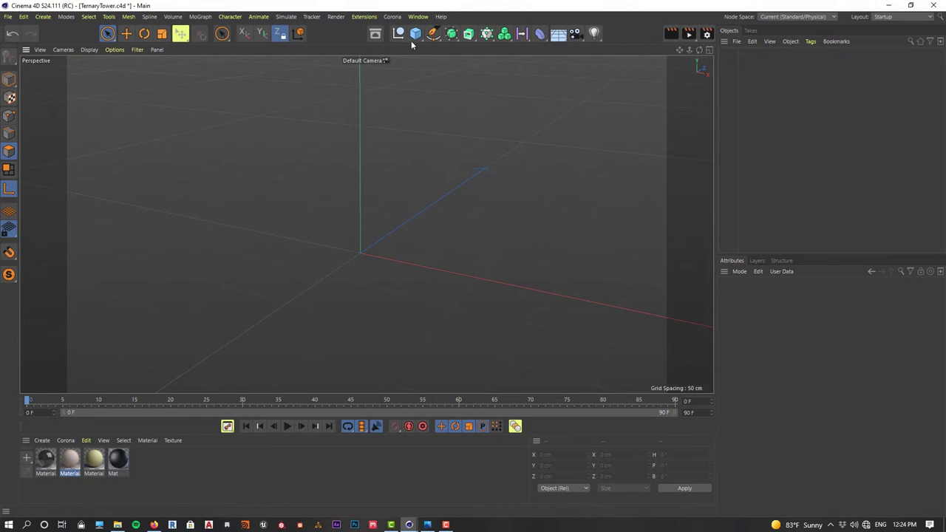
pyautogui.moveTo(415, 33); pyautogui.dragTo(461, 71)
pyautogui.click(458, 66)
pyautogui.keyDown('alt'); pyautogui.moveTo(319, 219); pyautogui.dragTo(364, 278); pyautogui.keyUp('alt')
pyautogui.keyDown('alt'); pyautogui.moveTo(363, 278); pyautogui.dragTo(408, 273, button='right'); pyautogui.keyUp('alt')
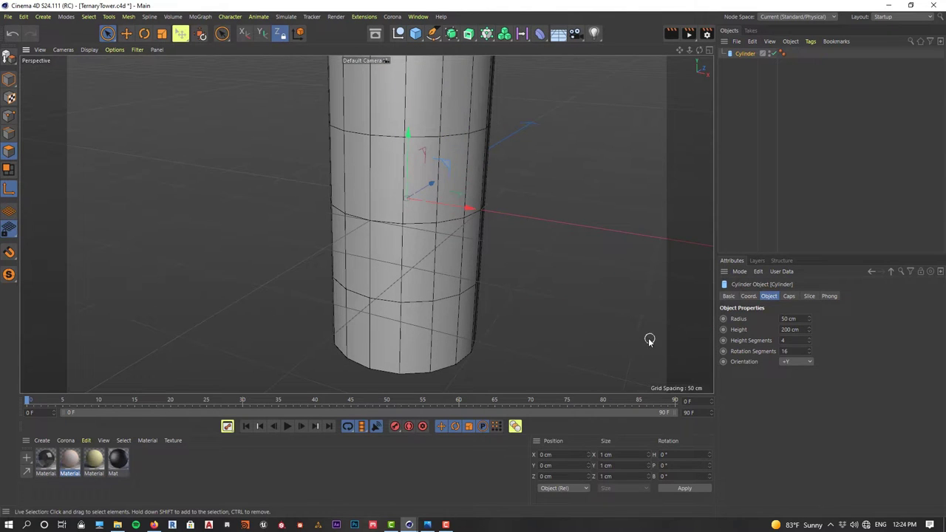
pyautogui.scroll(-3, 332, 280)
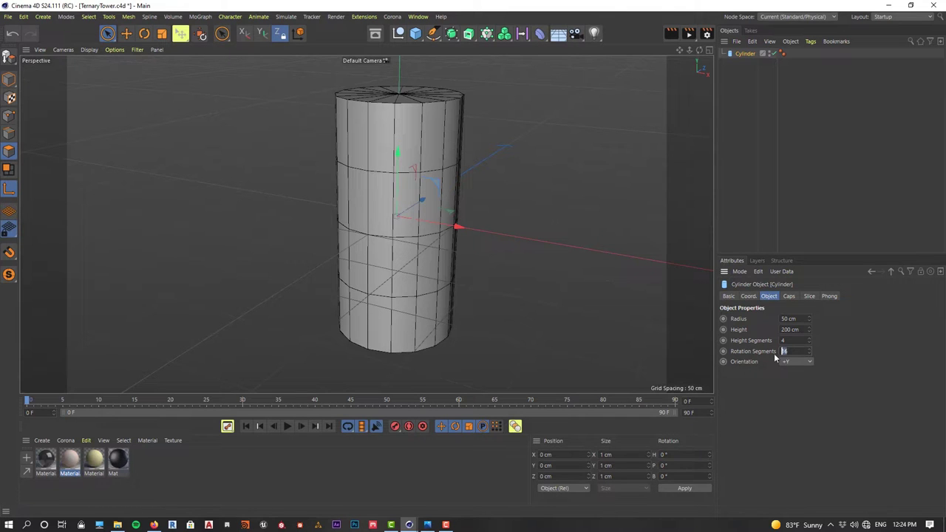
# Set the cylinder's rotation segments to 32 and its height segments to 12.
pyautogui.press('Return')
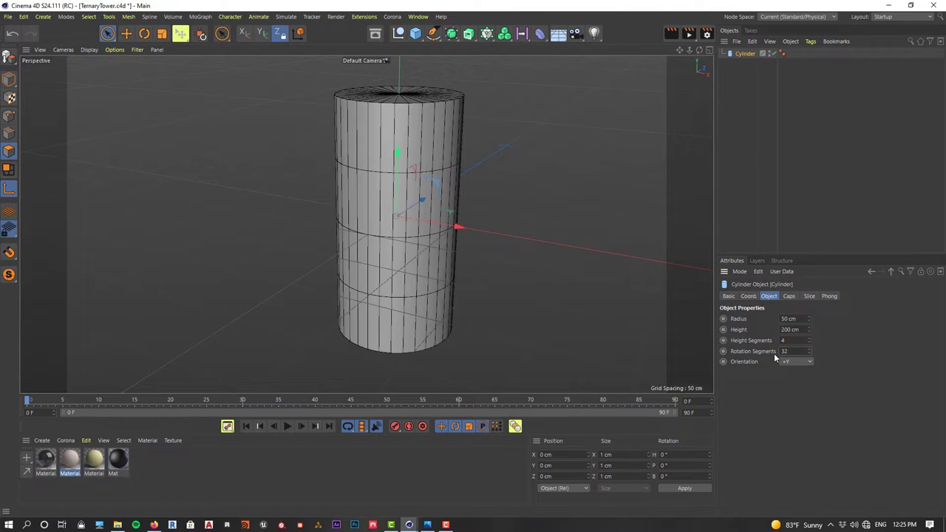
pyautogui.moveTo(792, 342); pyautogui.dragTo(728, 360)
pyautogui.write('4')
pyautogui.press('Return')
# Set the cylinder's rotation segments to 36 and its height segments to 14.
pyautogui.scroll(3, 435, 230)
pyautogui.moveTo(435, 230)
pyautogui.keyDown('alt'); pyautogui.mouseDown()
pyautogui.moveTo(433, 204)
pyautogui.moveTo(401, 211)
pyautogui.moveTo(416, 227)
pyautogui.mouseUp(); pyautogui.keyUp('alt')
pyautogui.moveTo(793, 352); pyautogui.dragTo(683, 363)
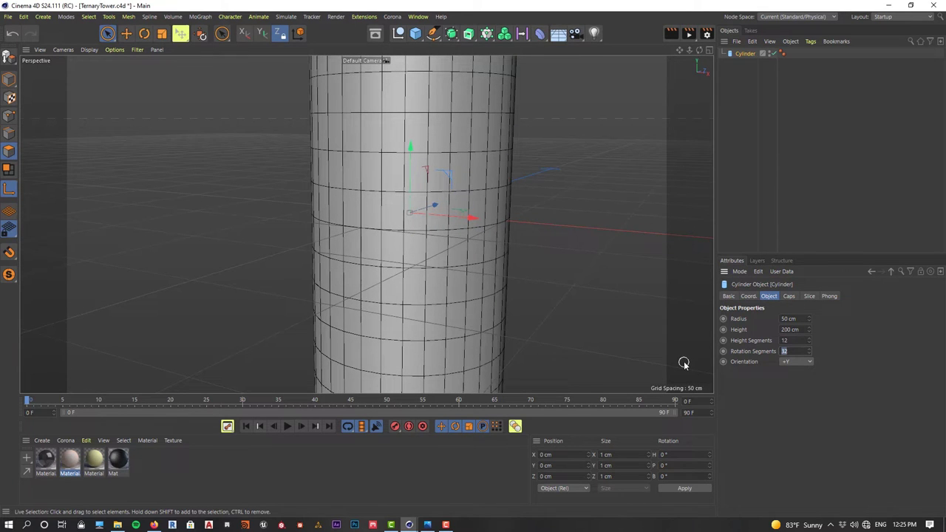
pyautogui.press('Return')
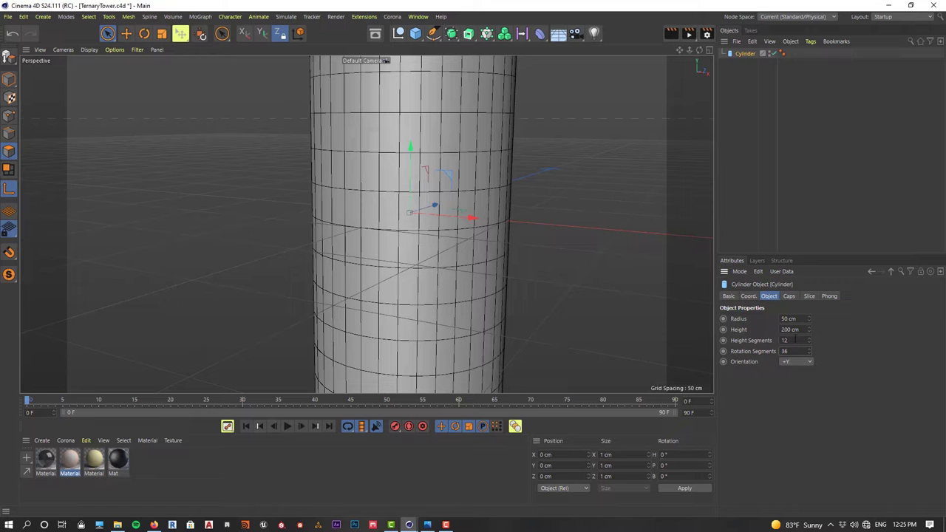
pyautogui.moveTo(784, 340); pyautogui.dragTo(689, 336)
pyautogui.write('1')
pyautogui.press('Return')
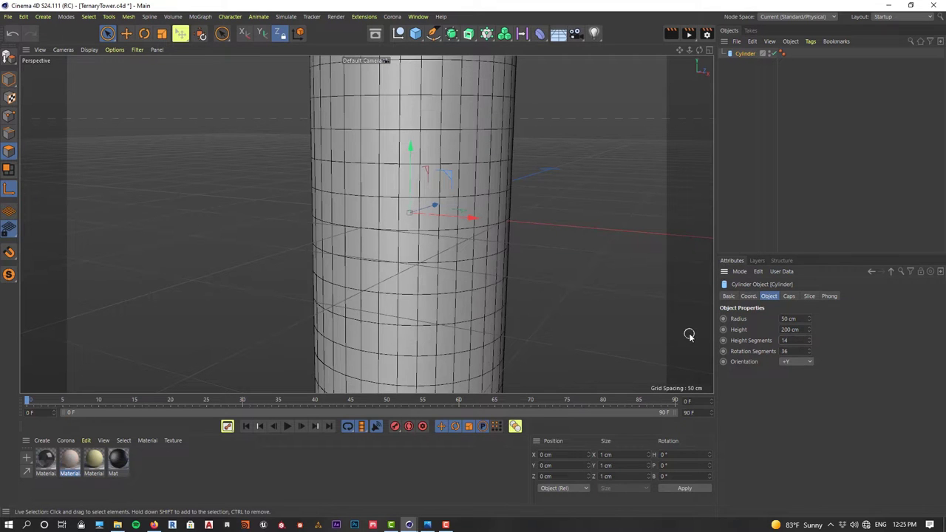
# Turn off the cylinder's caps so that both ends are open.
pyautogui.scroll(-3, 517, 177)
pyautogui.moveTo(499, 261)
pyautogui.keyDown('alt'); pyautogui.mouseDown()
pyautogui.moveTo(560, 252)
pyautogui.moveTo(554, 261)
pyautogui.moveTo(486, 261)
pyautogui.mouseUp(); pyautogui.keyUp('alt')
pyautogui.scroll(-5, 486, 260)
pyautogui.scroll(4, 469, 213)
pyautogui.keyDown('alt'); pyautogui.moveTo(473, 214); pyautogui.dragTo(486, 237); pyautogui.keyUp('alt')
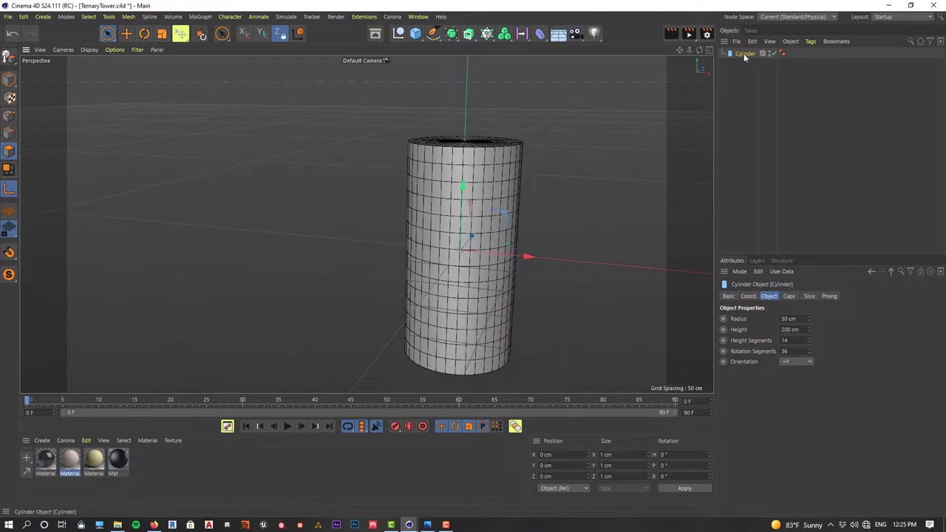
pyautogui.click(788, 296)
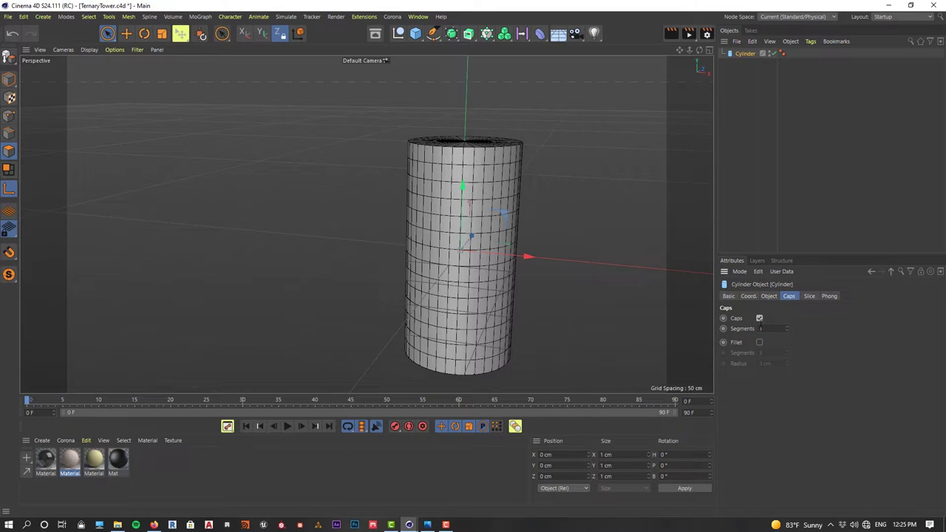
pyautogui.click(759, 319)
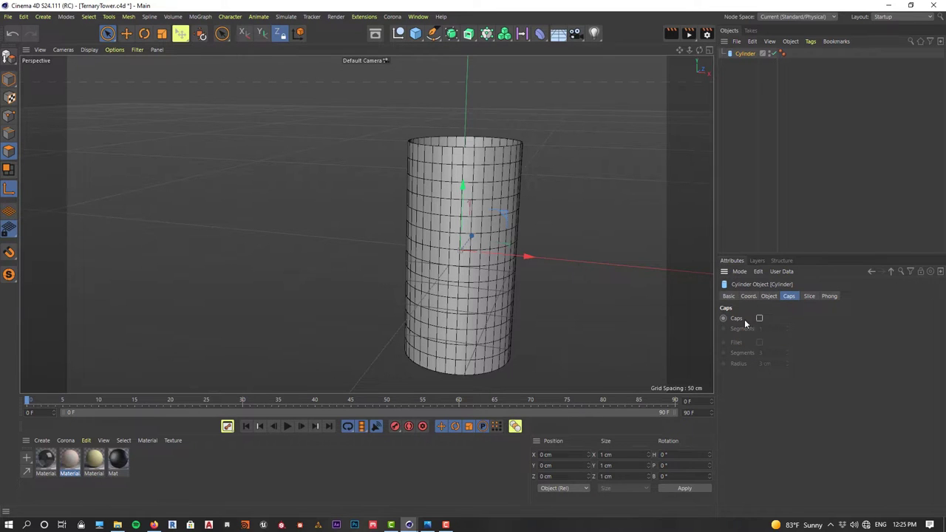
# Add a Bulge deformer as a child of the cylinder, fitted to its dimensions.
pyautogui.moveTo(481, 178)
pyautogui.keyDown('alt'); pyautogui.mouseDown()
pyautogui.moveTo(454, 286)
pyautogui.moveTo(486, 201)
pyautogui.moveTo(555, 84)
pyautogui.moveTo(507, 198)
pyautogui.moveTo(489, 172)
pyautogui.mouseUp(); pyautogui.keyUp('alt')
pyautogui.click(540, 34)
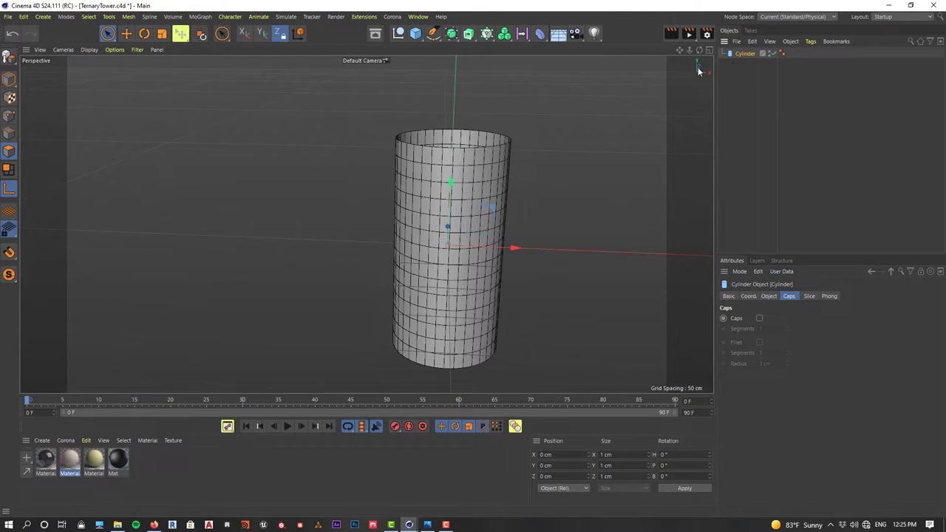
pyautogui.press('shift')
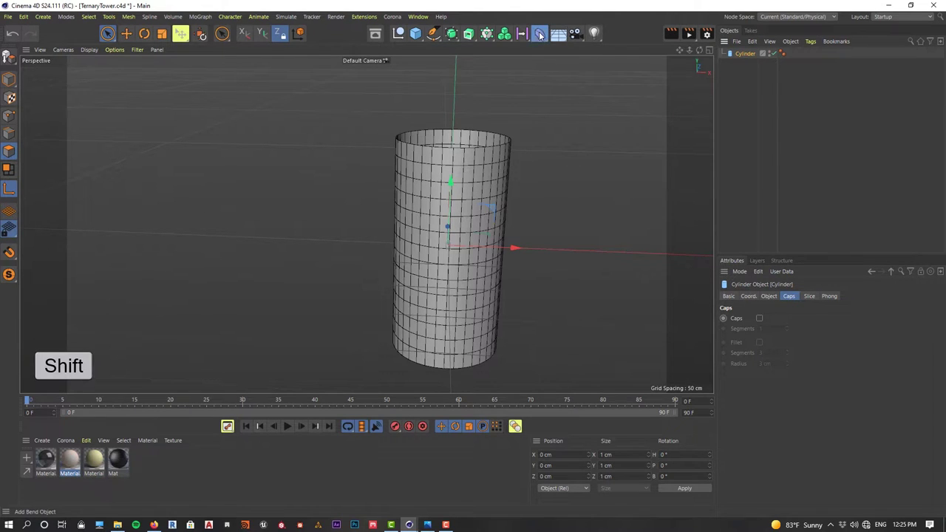
pyautogui.click(540, 35)
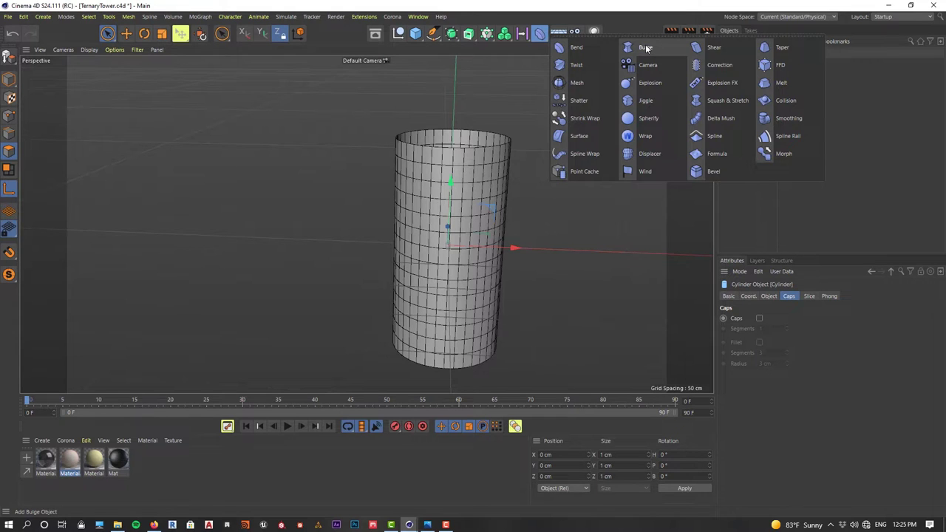
pyautogui.keyDown('shift'); pyautogui.click(644, 47); pyautogui.keyUp('shift')
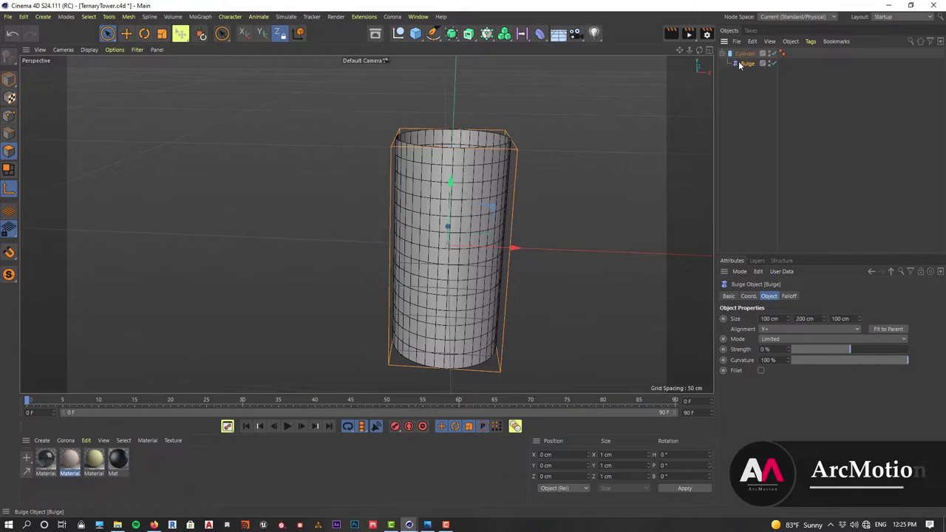
# Set the Bulge deformer's strength to 74 %.
pyautogui.keyDown('alt'); pyautogui.moveTo(601, 241); pyautogui.dragTo(481, 270); pyautogui.keyUp('alt')
pyautogui.scroll(3, 537, 285)
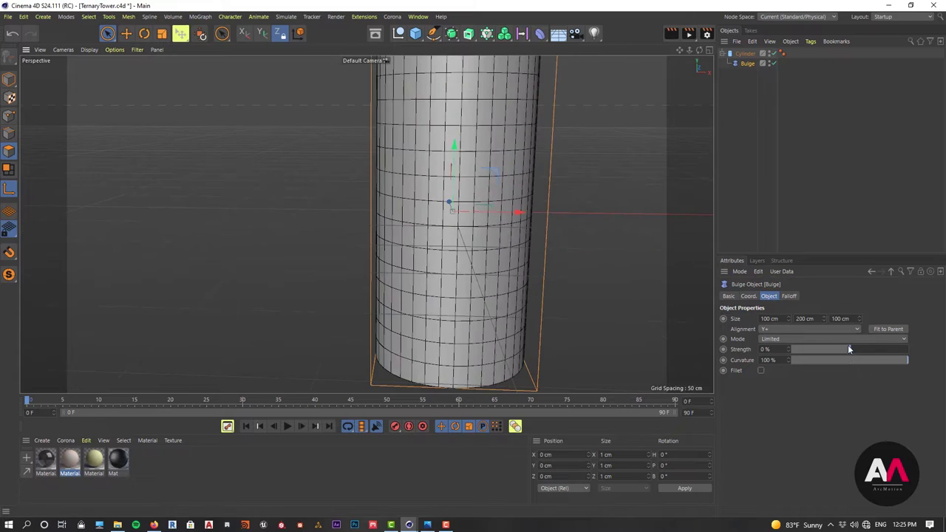
pyautogui.moveTo(848, 348); pyautogui.dragTo(883, 352)
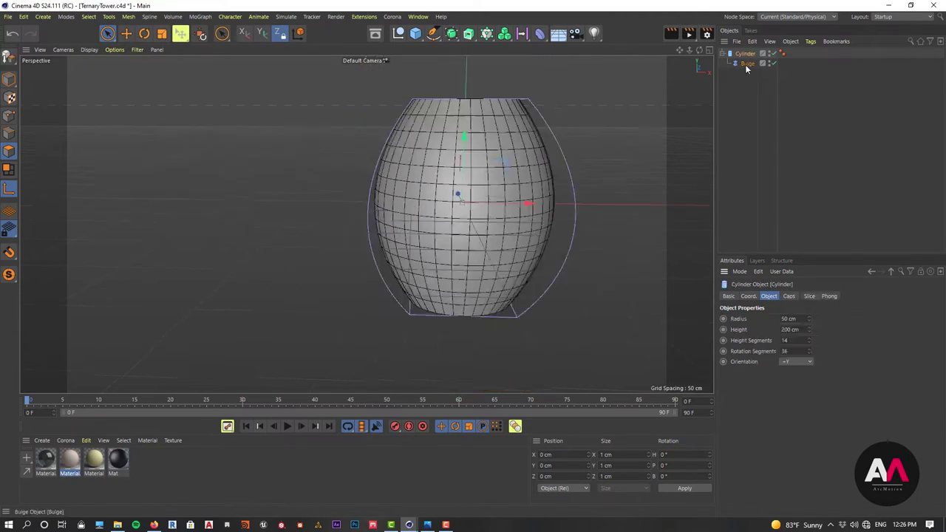
# Move the Bulge deformer up to a Y position of 100 cm, at the cylinder's upper end.
pyautogui.click(745, 63)
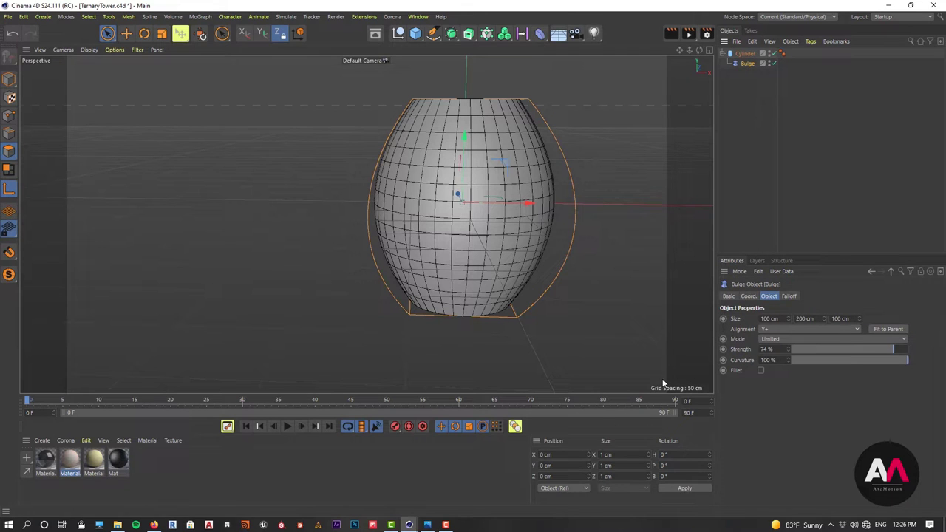
pyautogui.click(126, 33)
pyautogui.click(9, 79)
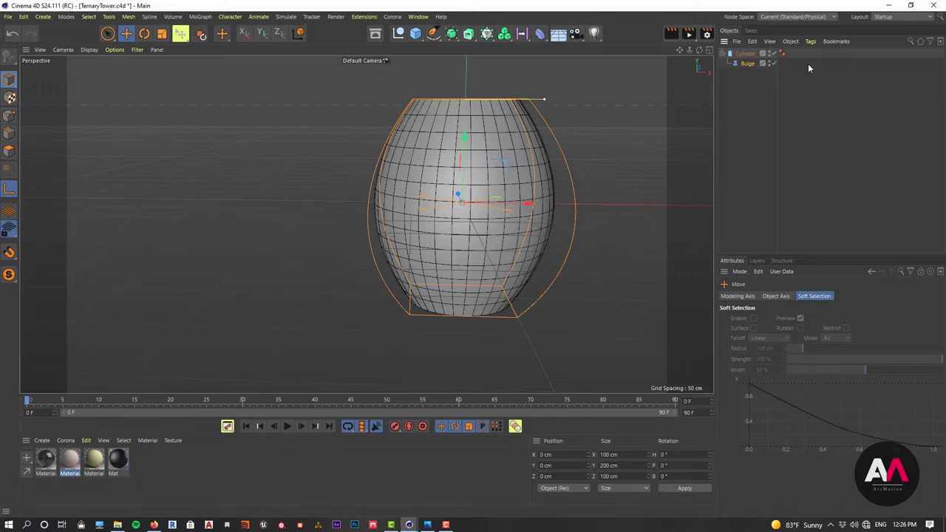
pyautogui.click(747, 64)
pyautogui.moveTo(459, 148); pyautogui.dragTo(470, 67)
pyautogui.moveTo(566, 466); pyautogui.dragTo(518, 448)
pyautogui.write('100')
pyautogui.press('Return')
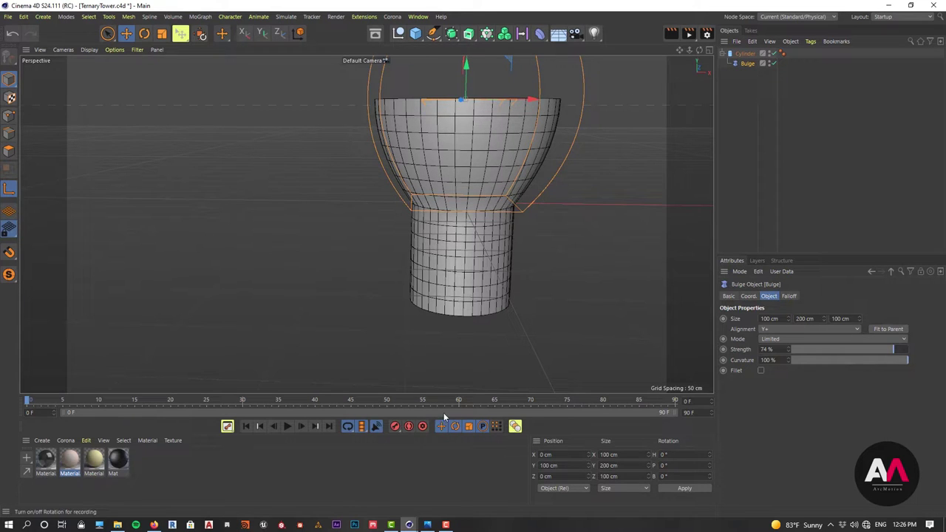
# Set the Bulge deformer's strength to -70 % and enable its Fillet option.
pyautogui.scroll(-2, 431, 168)
pyautogui.scroll(4, 433, 173)
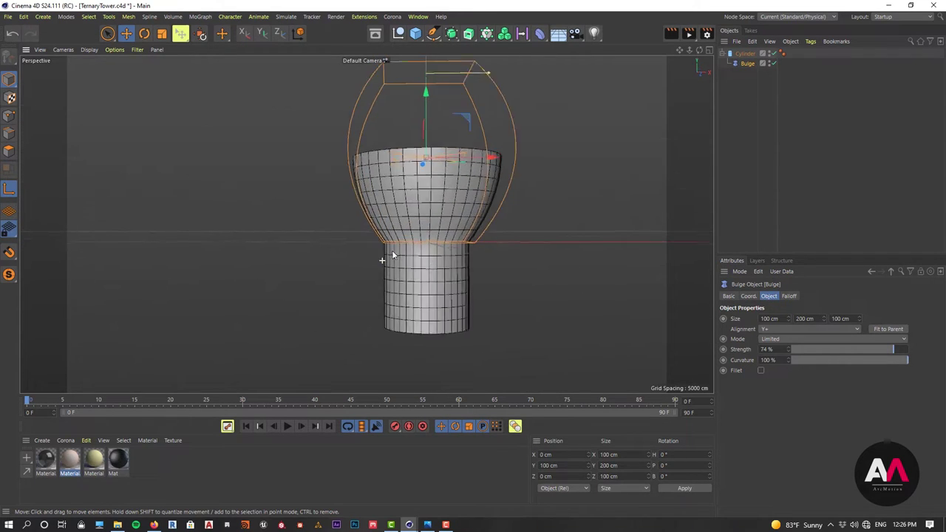
pyautogui.moveTo(896, 350); pyautogui.dragTo(809, 355)
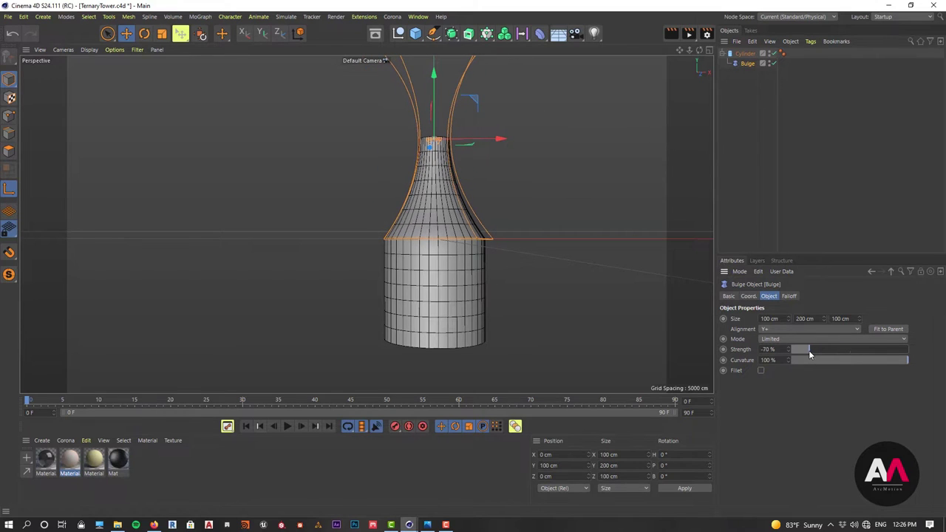
pyautogui.keyDown('alt'); pyautogui.moveTo(399, 222); pyautogui.dragTo(405, 244); pyautogui.keyUp('alt')
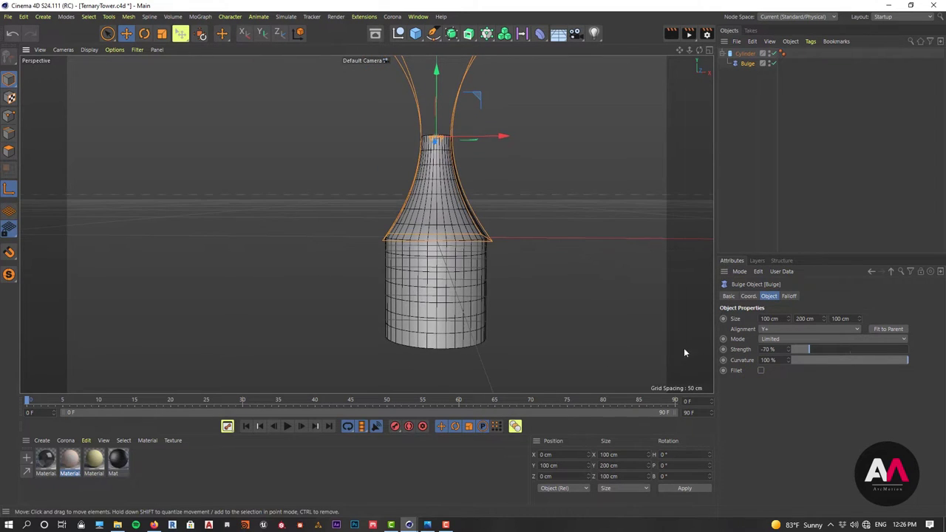
pyautogui.click(761, 370)
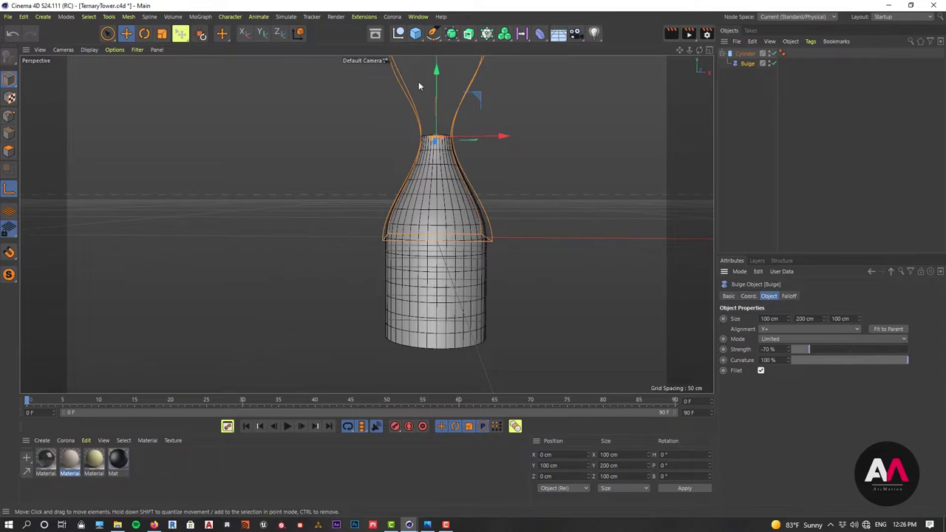
# Double the Bulge deformer's Y size to 400 cm so it covers the whole cylinder.
pyautogui.scroll(-3, 446, 183)
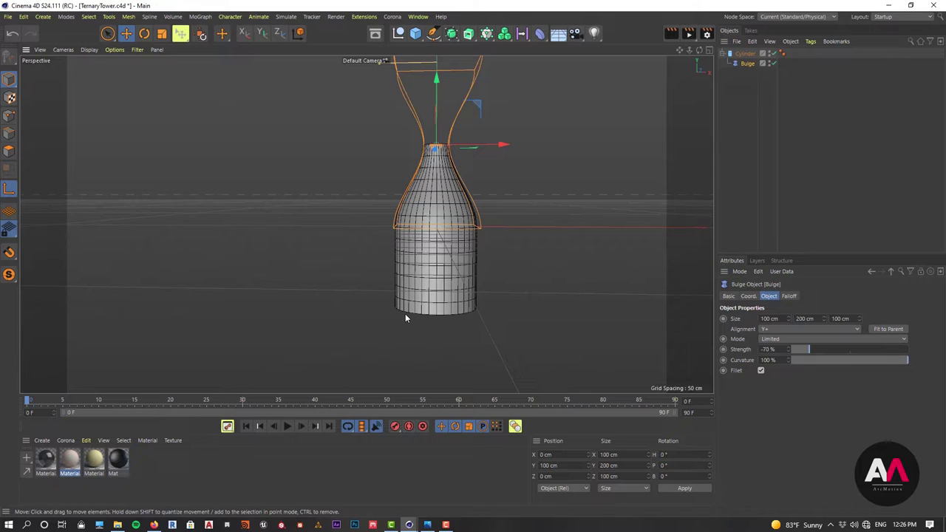
pyautogui.click(817, 318)
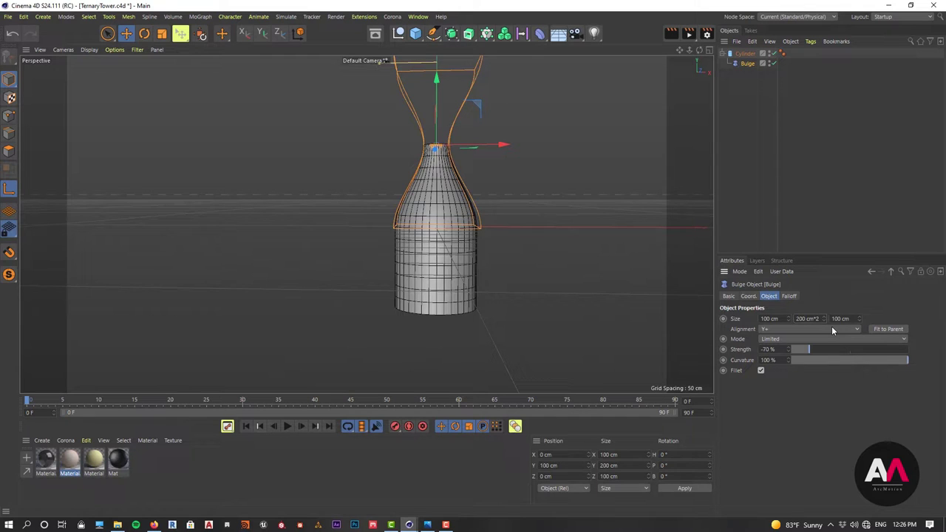
pyautogui.write('*2')
pyautogui.press('Return')
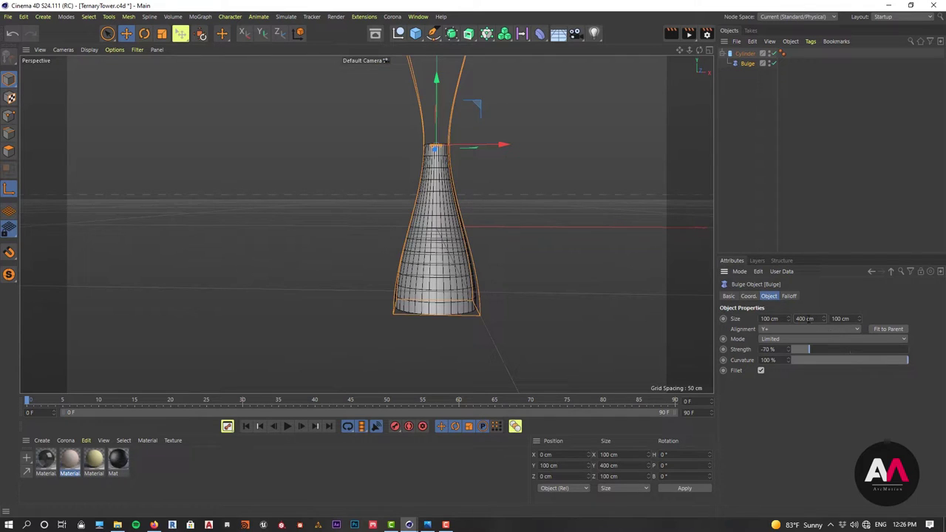
pyautogui.click(737, 54)
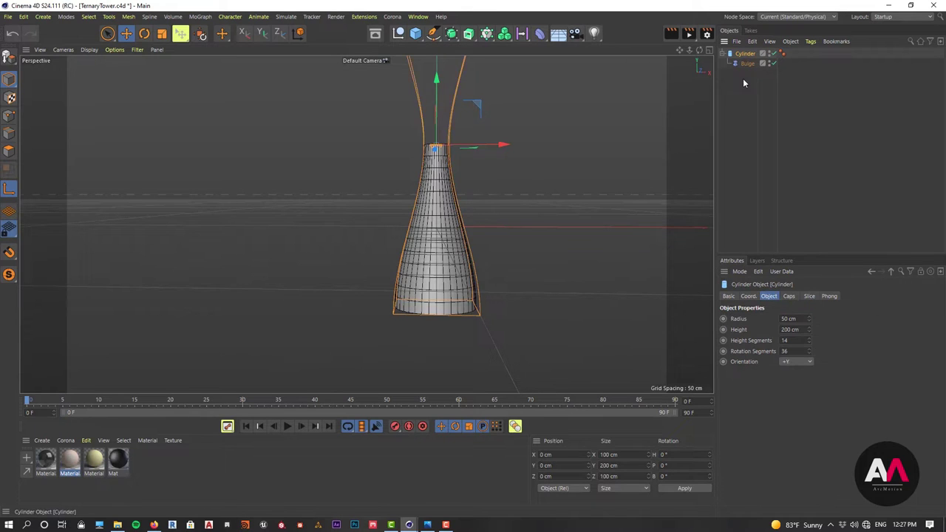
pyautogui.click(745, 64)
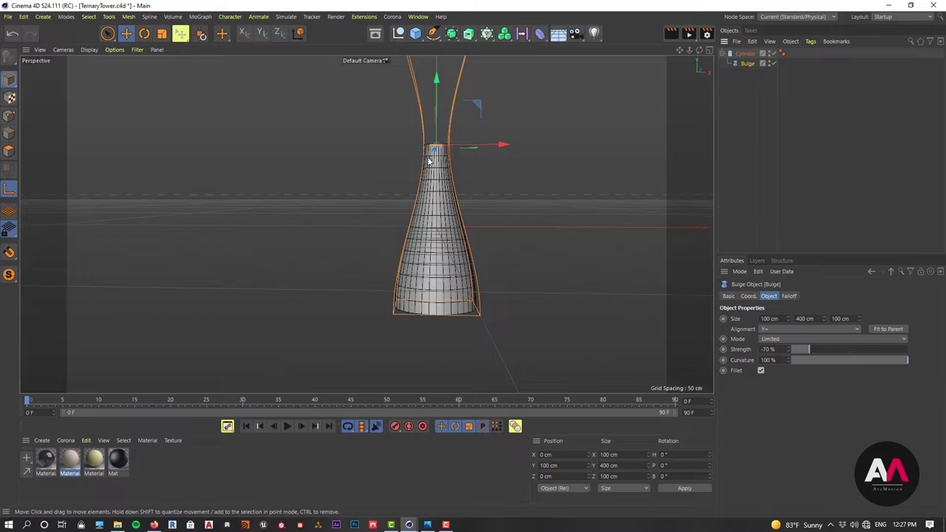
# Compare the tapered shape with the tower reference photo in Photos, and return to Cinema 4D.
pyautogui.scroll(-5, 467, 190)
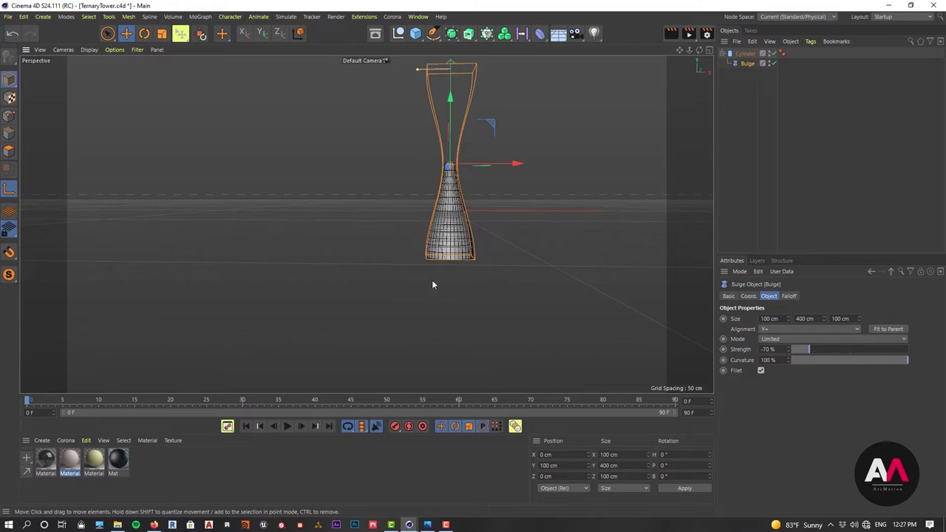
pyautogui.scroll(5, 384, 207)
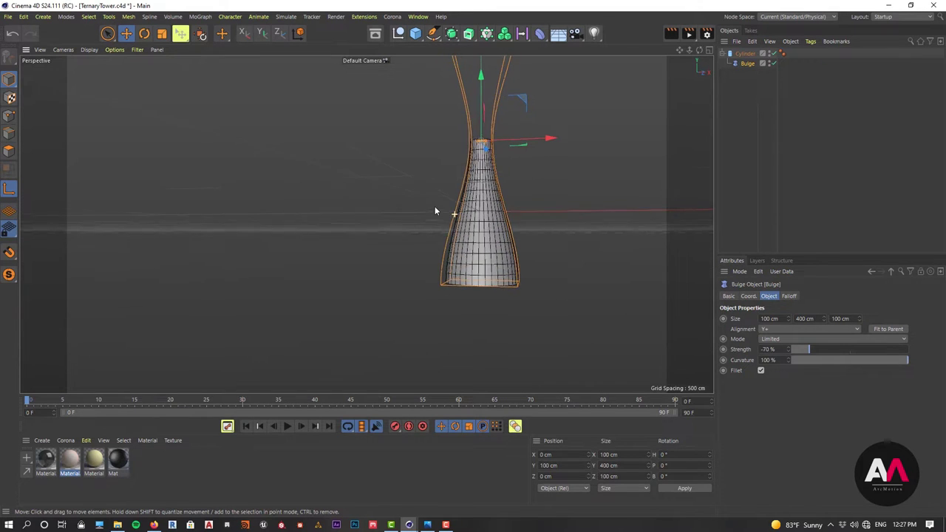
pyautogui.moveTo(491, 222)
pyautogui.keyDown('alt'); pyautogui.mouseDown()
pyautogui.moveTo(511, 174)
pyautogui.moveTo(512, 187)
pyautogui.moveTo(478, 204)
pyautogui.moveTo(480, 222)
pyautogui.mouseUp(); pyautogui.keyUp('alt')
pyautogui.scroll(3, 480, 221)
pyautogui.click(427, 524)
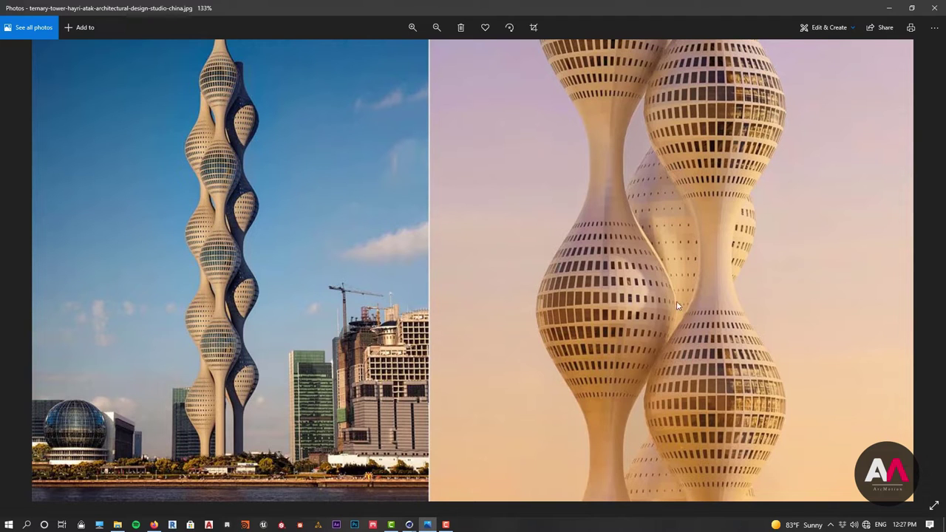
pyautogui.click(888, 7)
# Place the cylinder inside a new Symmetry generator as its parent.
pyautogui.click(745, 54)
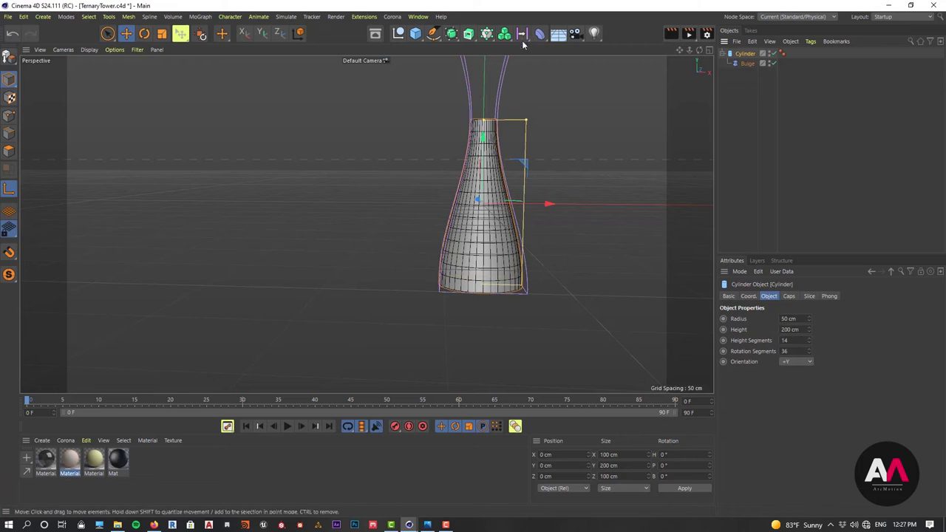
pyautogui.press('alt')
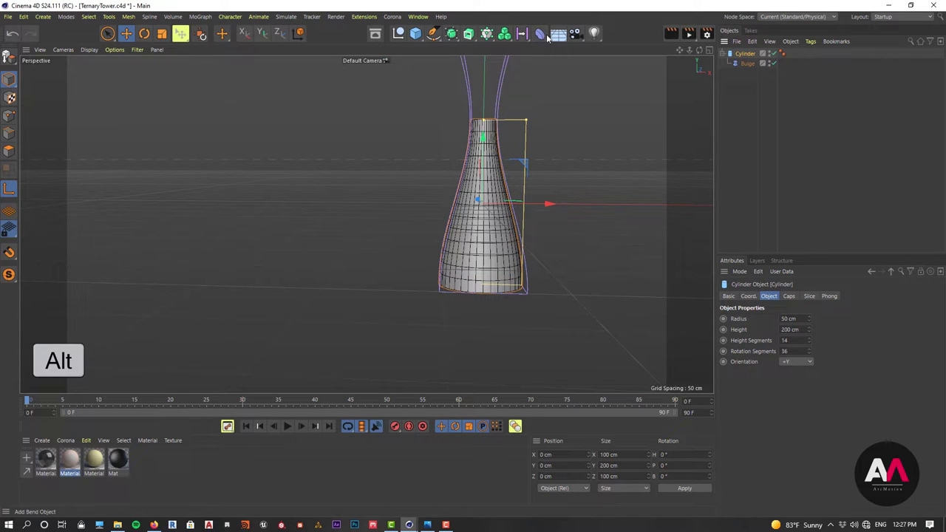
pyautogui.click(451, 33)
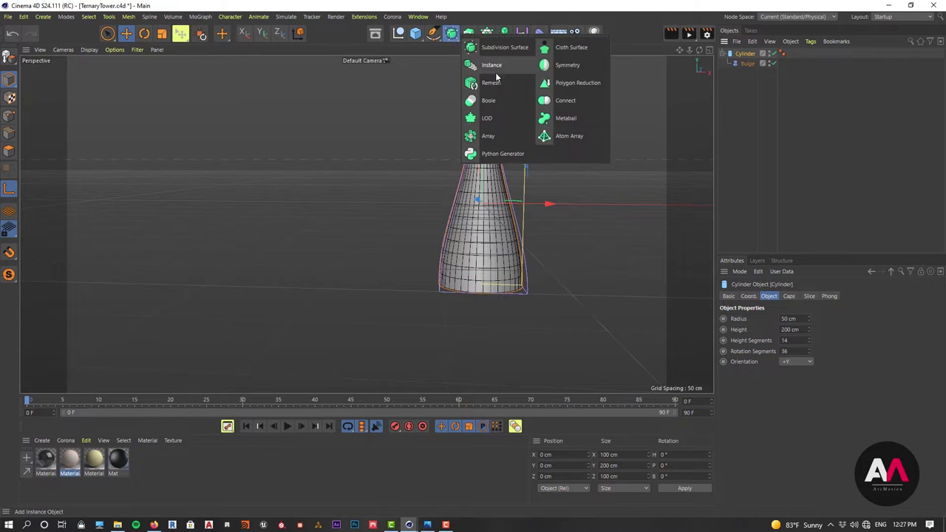
pyautogui.keyDown('alt'); pyautogui.click(567, 66); pyautogui.keyUp('alt')
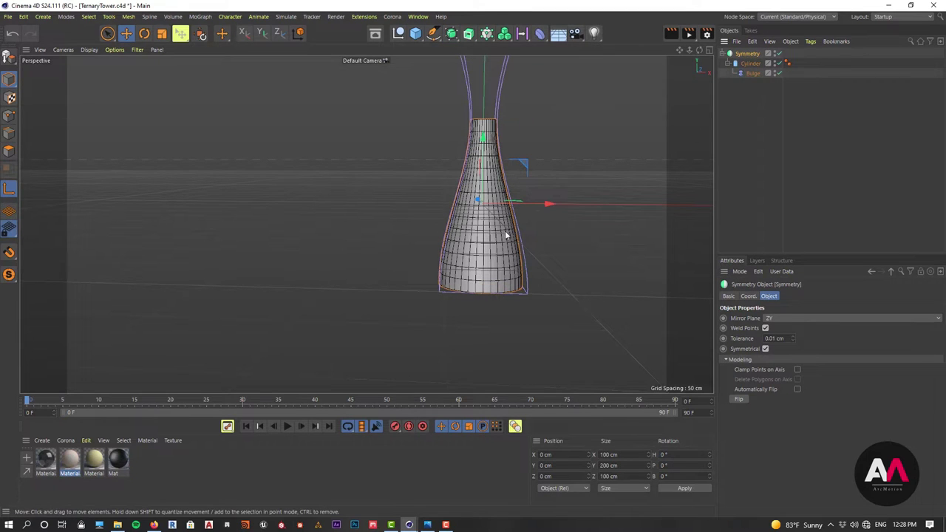
# Set the Symmetry generator's mirror plane to XZ so the cylinder mirrors vertically.
pyautogui.scroll(2, 477, 207)
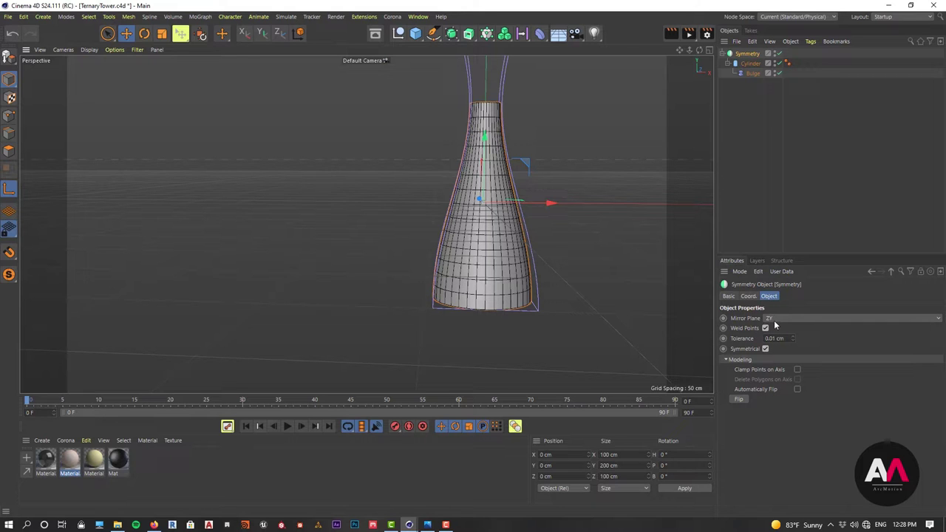
pyautogui.keyDown('alt'); pyautogui.moveTo(490, 222); pyautogui.dragTo(498, 205); pyautogui.keyUp('alt')
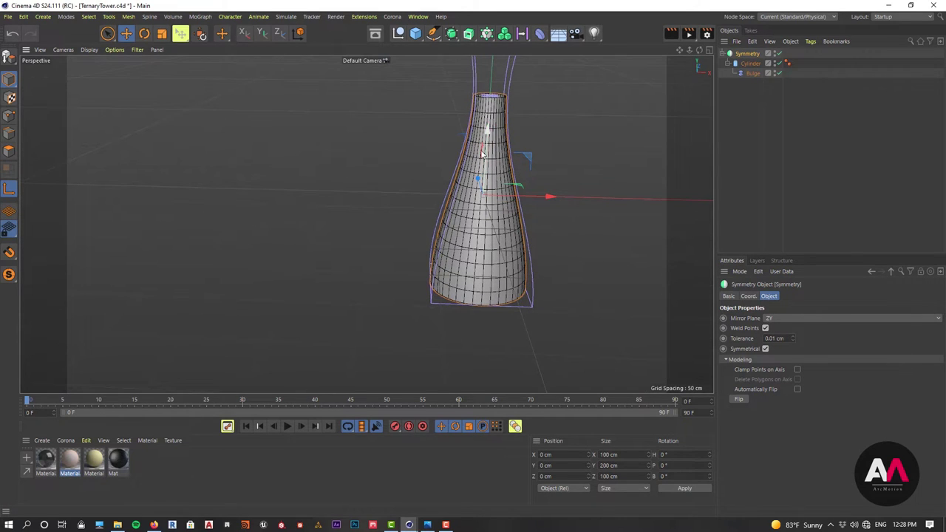
pyautogui.keyDown('alt'); pyautogui.moveTo(462, 170); pyautogui.dragTo(395, 195); pyautogui.keyUp('alt')
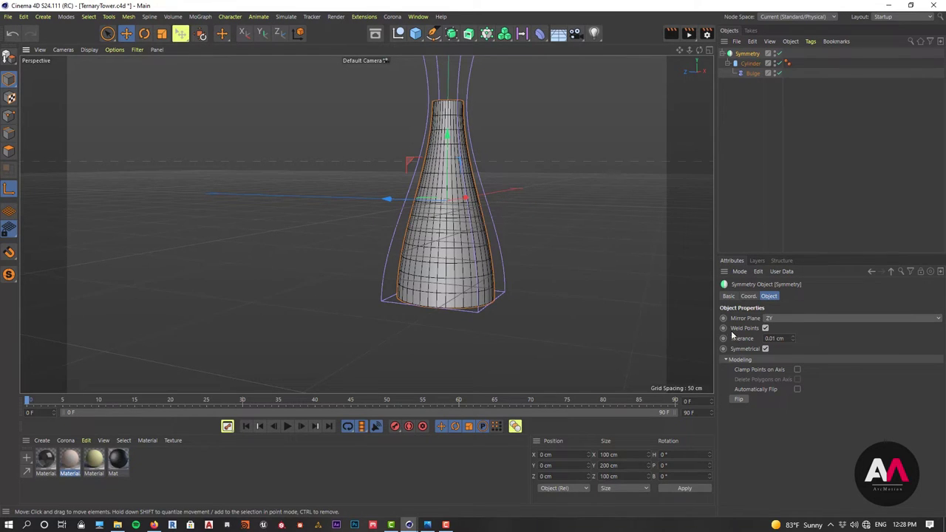
pyautogui.click(790, 319)
pyautogui.click(794, 352)
pyautogui.keyDown('alt'); pyautogui.moveTo(465, 372); pyautogui.dragTo(310, 251); pyautogui.keyUp('alt')
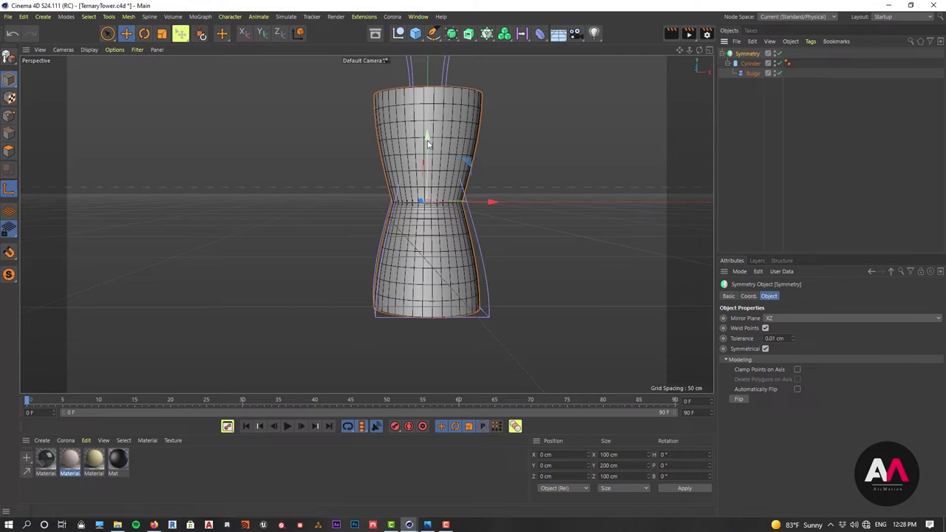
# Move the Symmetry object down to a Y position of -100 cm.
pyautogui.moveTo(427, 145); pyautogui.dragTo(427, 216)
pyautogui.moveTo(572, 466); pyautogui.dragTo(446, 463)
pyautogui.write('-100')
pyautogui.press('Return')
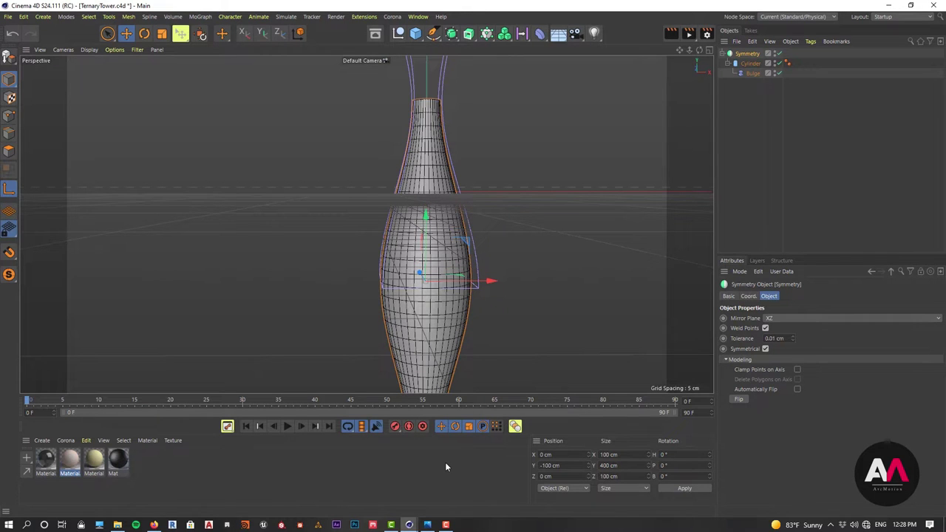
pyautogui.scroll(-5, 419, 215)
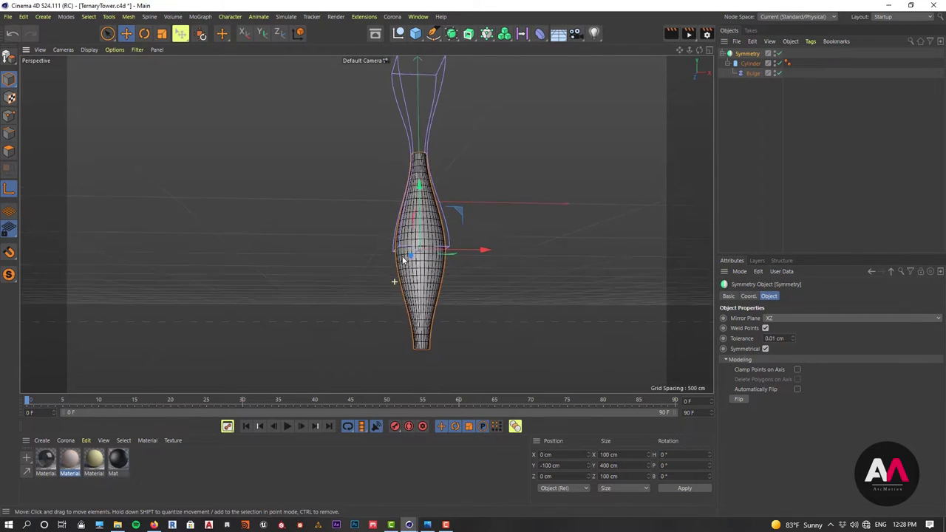
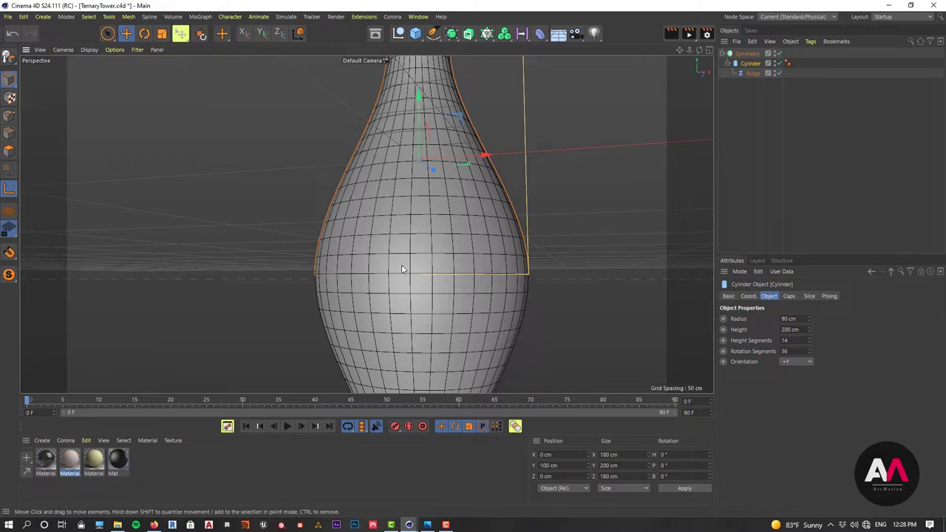
# Set the cylinder's height segments to 12.
pyautogui.scroll(4, 413, 258)
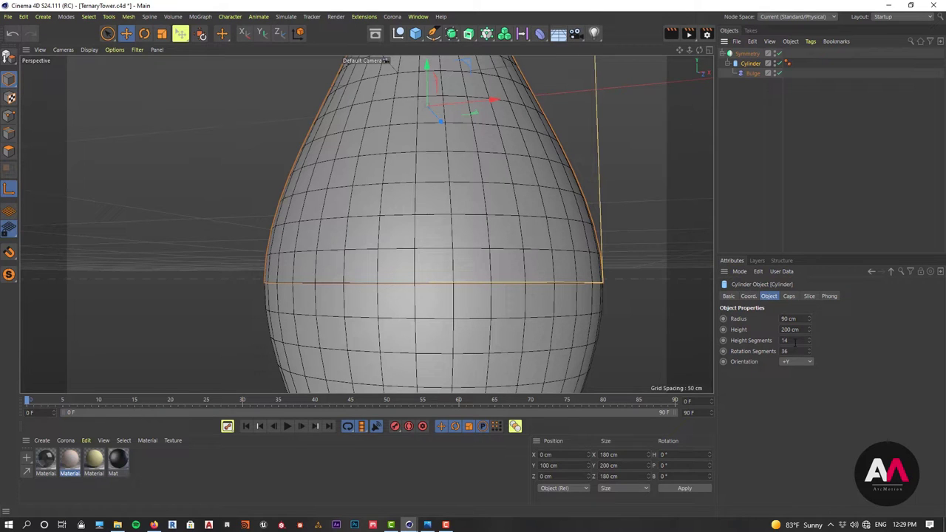
pyautogui.moveTo(795, 342); pyautogui.dragTo(734, 327)
pyautogui.write('12')
pyautogui.press('Return')
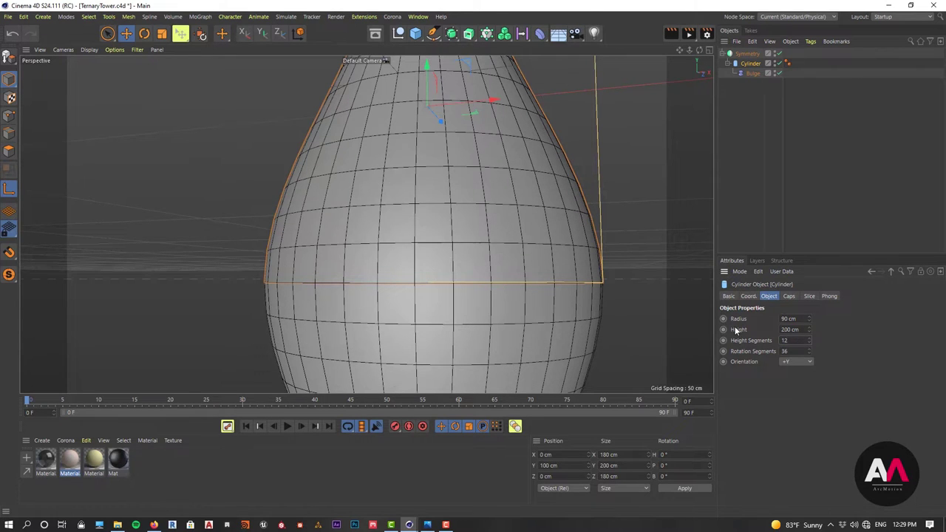
# Try 40 and 42 rotation segments on the cylinder.
pyautogui.moveTo(795, 351); pyautogui.dragTo(778, 352)
pyautogui.press('Return')
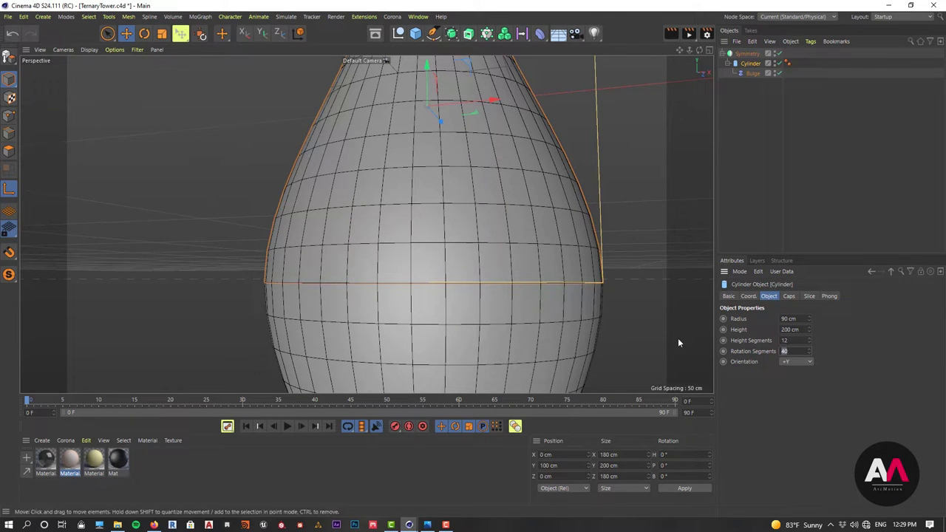
pyautogui.write('2')
pyautogui.press('Return')
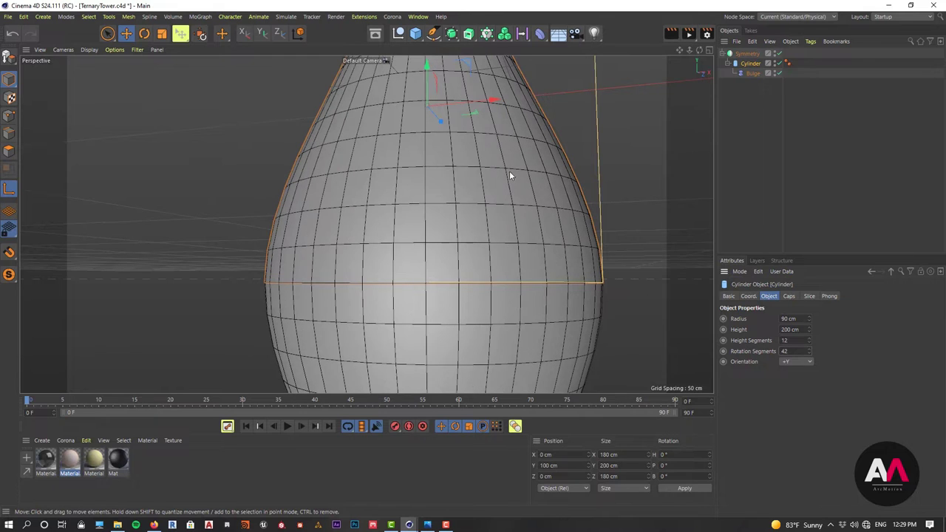
# Try higher rotation segment values of 46 and 50 on the cylinder.
pyautogui.scroll(-4, 465, 215)
pyautogui.moveTo(458, 303)
pyautogui.keyDown('alt'); pyautogui.mouseDown()
pyautogui.moveTo(516, 276)
pyautogui.moveTo(475, 295)
pyautogui.mouseUp(); pyautogui.keyUp('alt')
pyautogui.scroll(4, 473, 296)
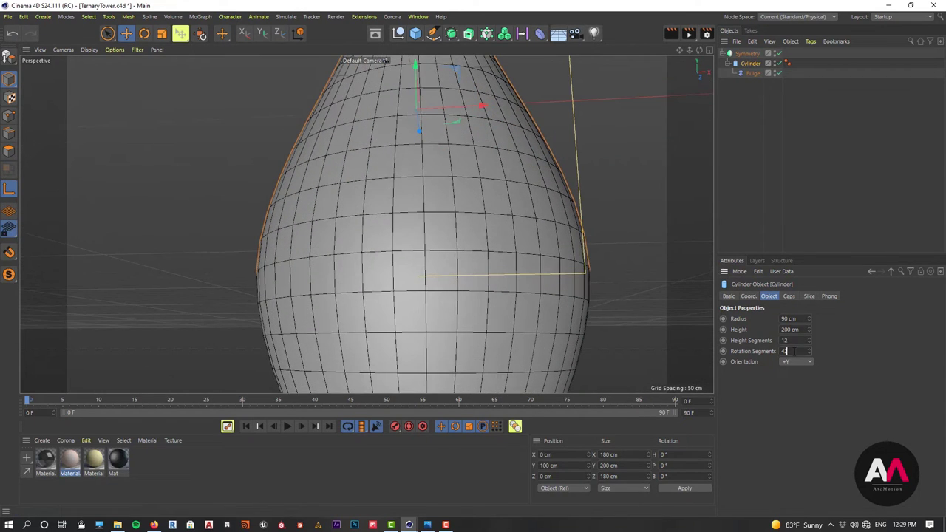
pyautogui.click(785, 351)
pyautogui.write('46')
pyautogui.press('Return')
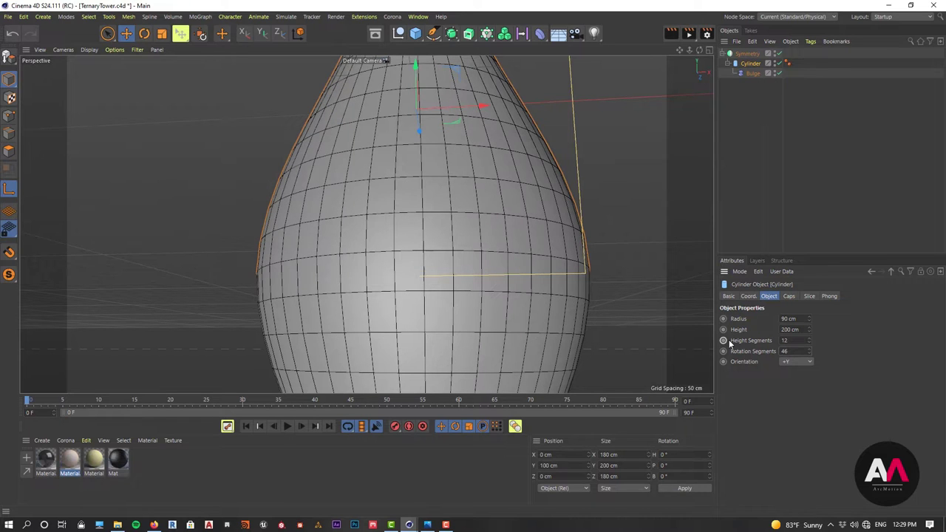
pyautogui.press('BackSpace')
pyautogui.write('50')
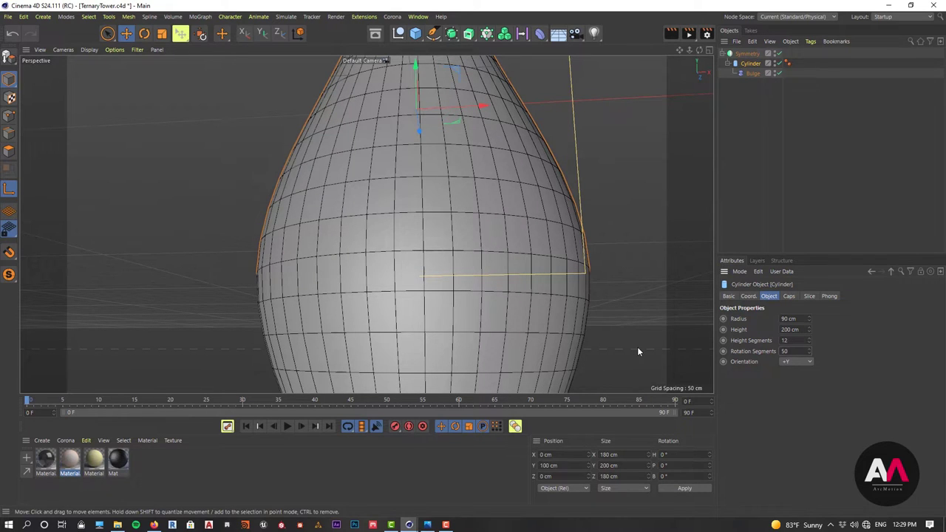
pyautogui.press('Return')
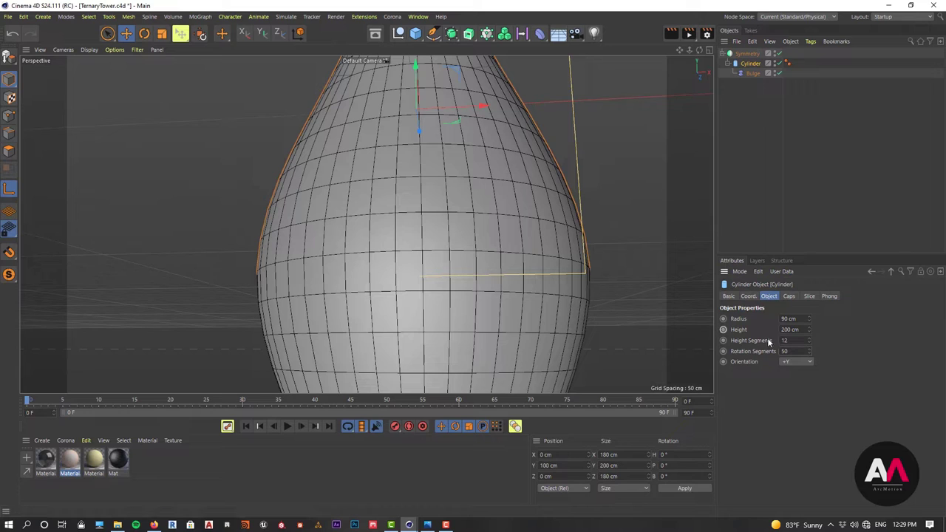
# Try 14 height segments on the cylinder and restore the value to 12.
pyautogui.write('14')
pyautogui.press('Return')
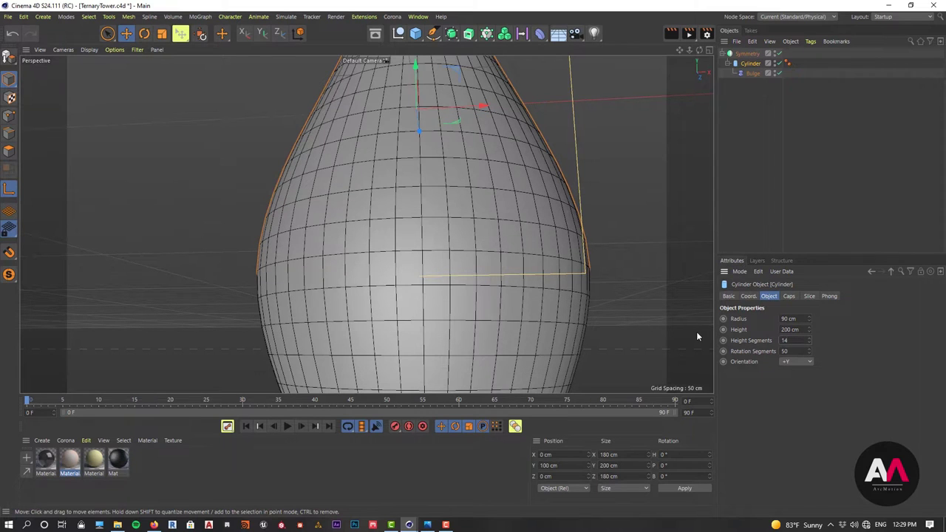
pyautogui.moveTo(800, 342); pyautogui.dragTo(687, 328)
pyautogui.write('12')
pyautogui.press('Return')
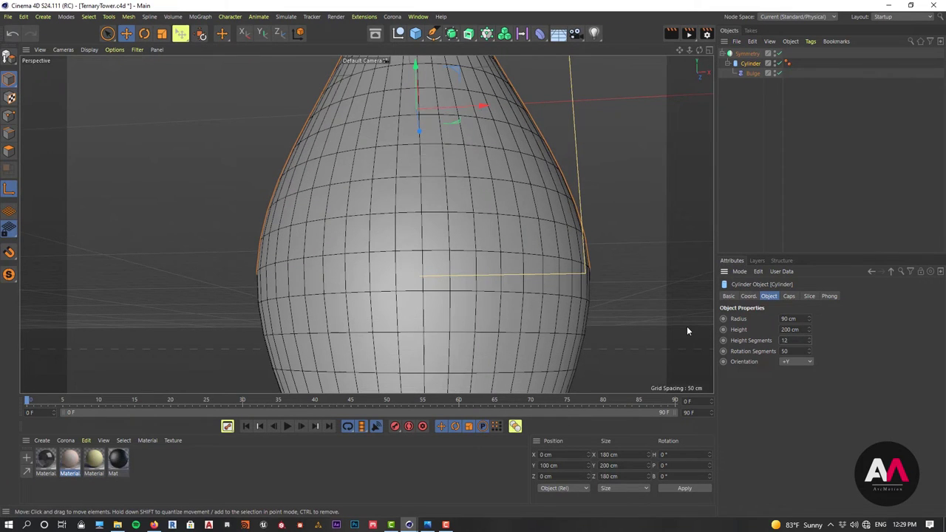
# Set the cylinder's rotation segments to 52.
pyautogui.scroll(-3, 417, 210)
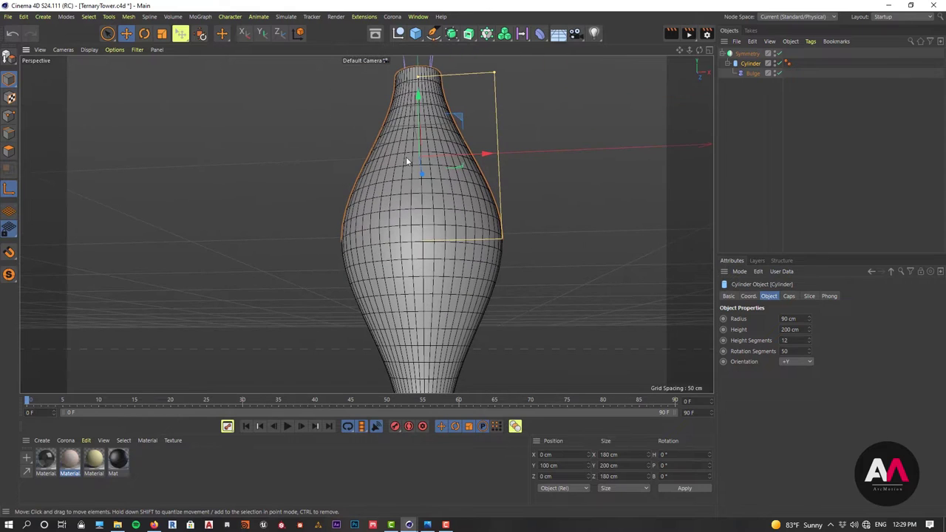
pyautogui.scroll(4, 435, 156)
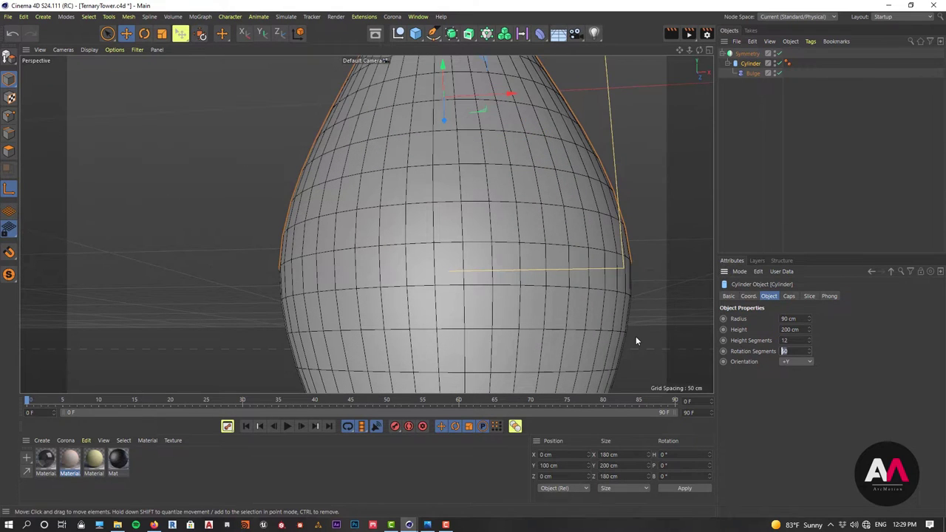
pyautogui.write('52')
pyautogui.press('Return')
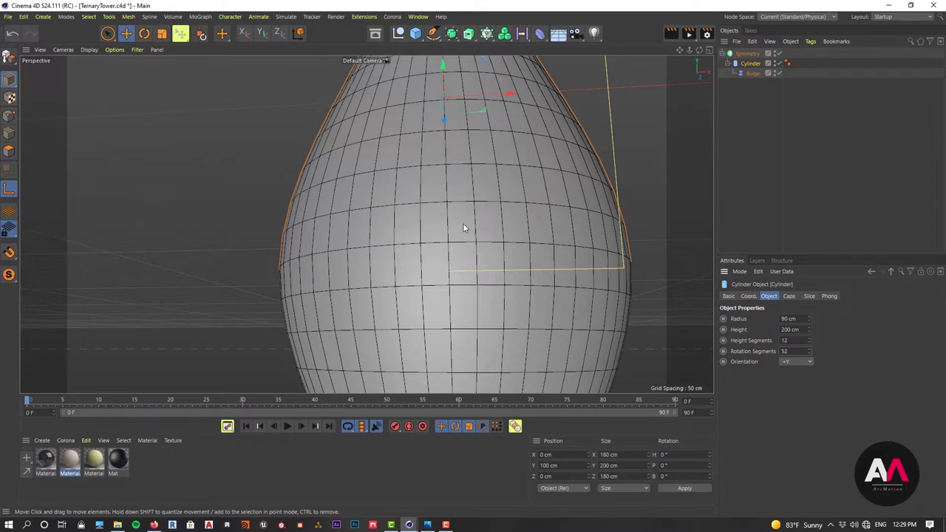
# Examine the mesh density and overall silhouette of the mirrored tower from close up and from a distance.
pyautogui.scroll(-2, 521, 213)
pyautogui.keyDown('alt'); pyautogui.moveTo(505, 226); pyautogui.dragTo(514, 232); pyautogui.keyUp('alt')
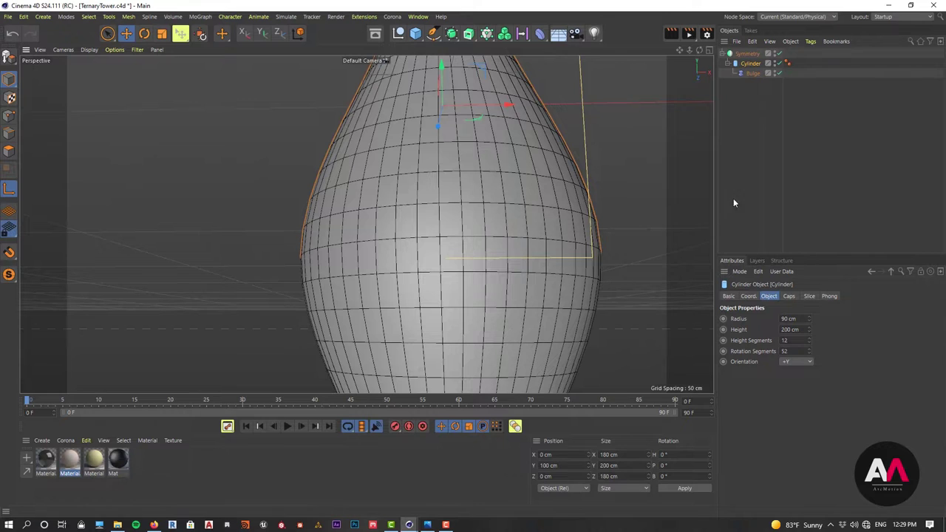
pyautogui.scroll(-5, 460, 254)
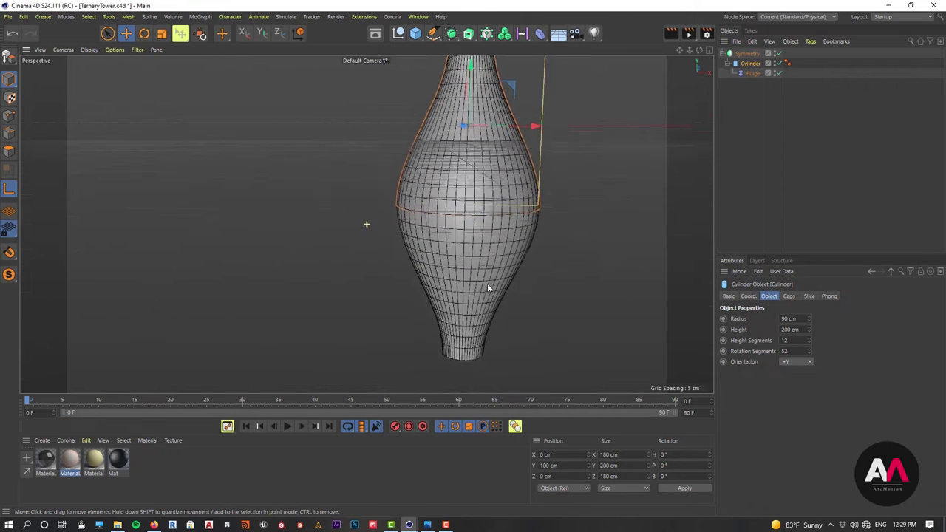
pyautogui.scroll(-5, 497, 294)
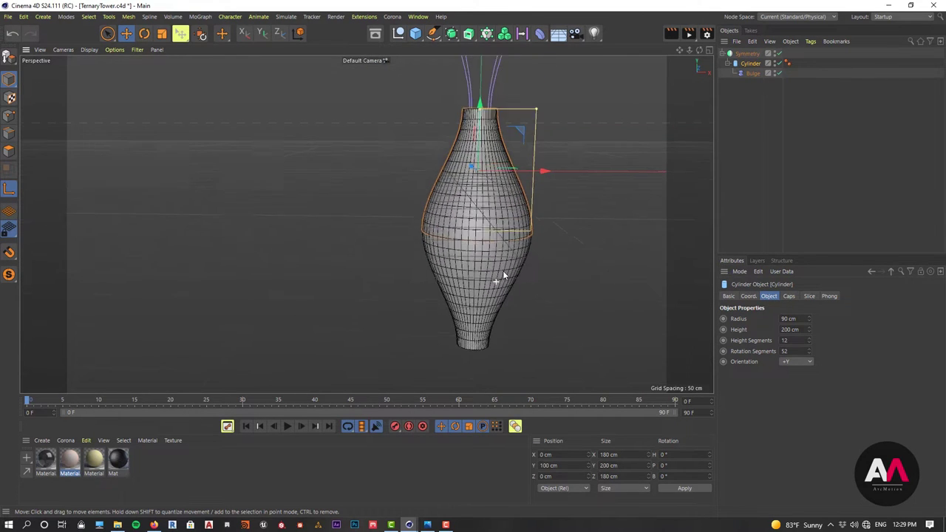
pyautogui.keyDown('alt'); pyautogui.moveTo(512, 256); pyautogui.dragTo(511, 249); pyautogui.keyUp('alt')
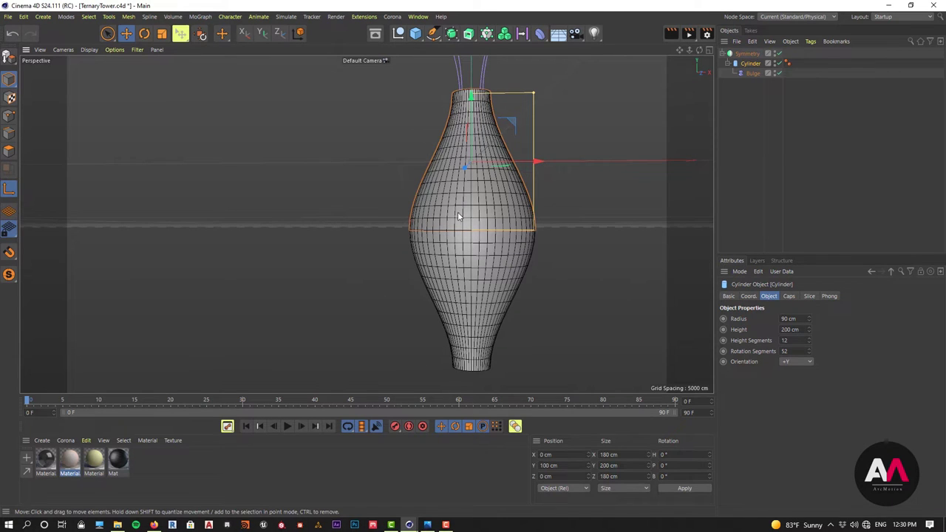
pyautogui.scroll(1, 459, 210)
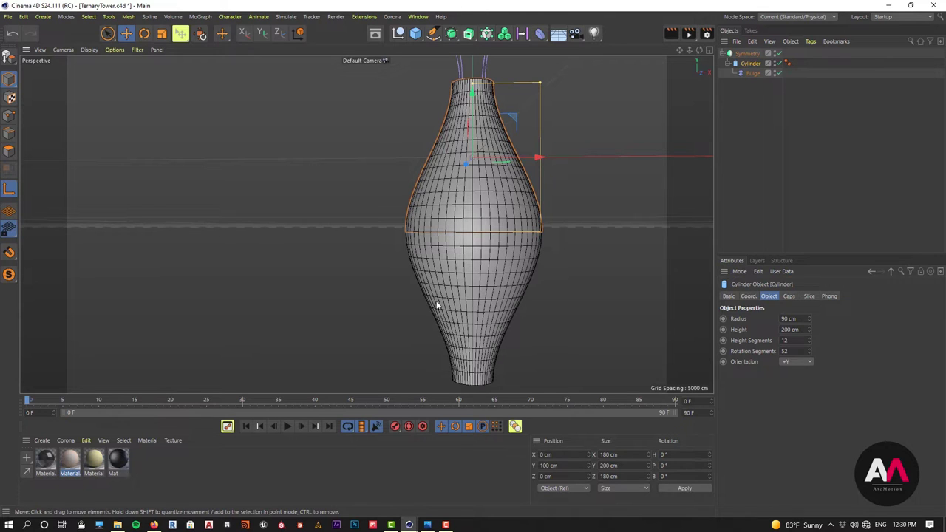
pyautogui.scroll(1, 475, 163)
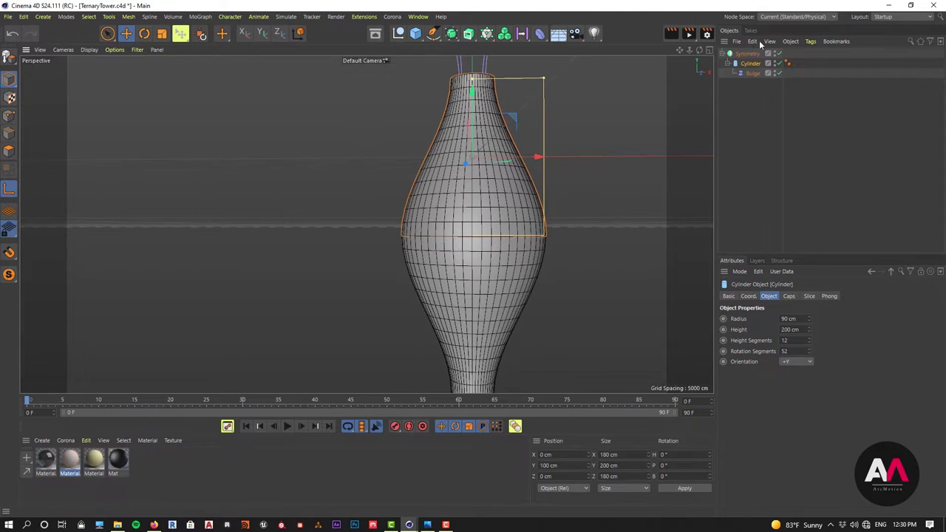
# Duplicate the whole Symmetry group below the original and hide the copy as a backup.
pyautogui.click(722, 53)
pyautogui.click(743, 56)
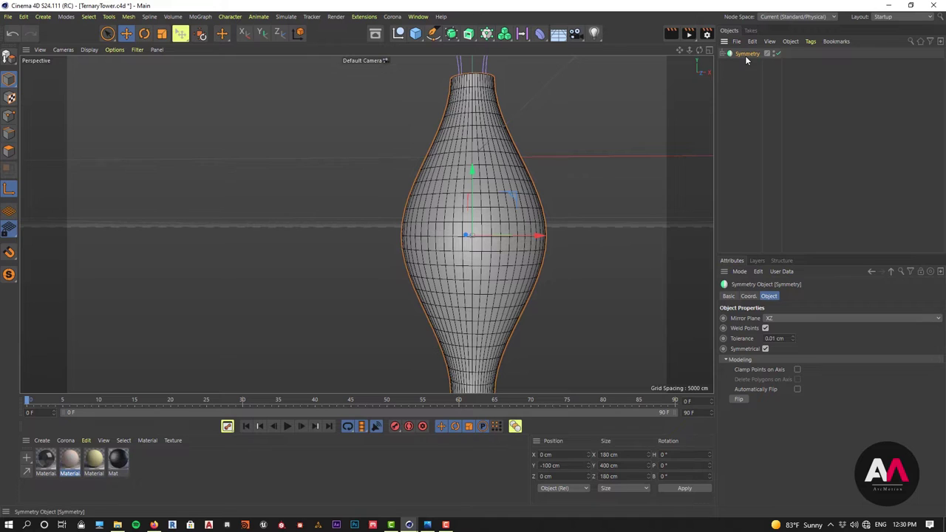
pyautogui.keyDown('ctrl'); pyautogui.moveTo(744, 54); pyautogui.dragTo(748, 77); pyautogui.keyUp('ctrl')
pyautogui.click(779, 64)
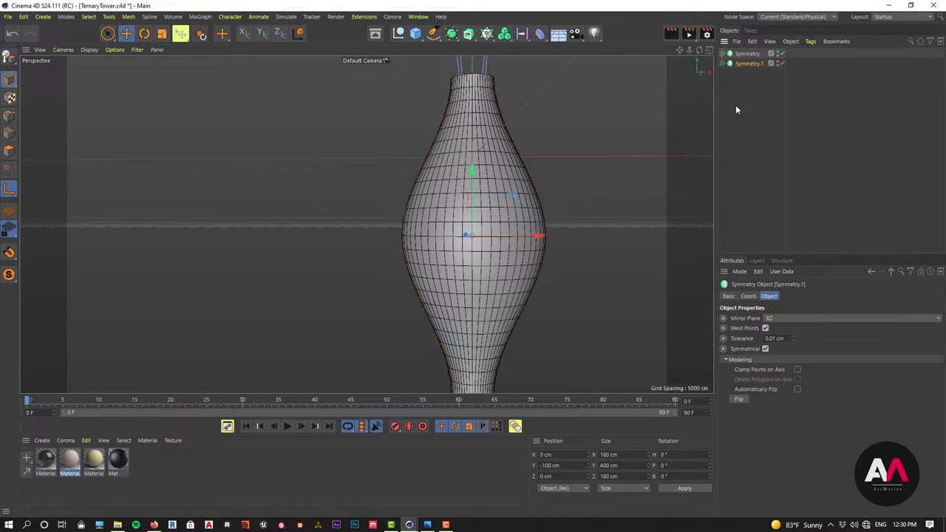
pyautogui.click(748, 56)
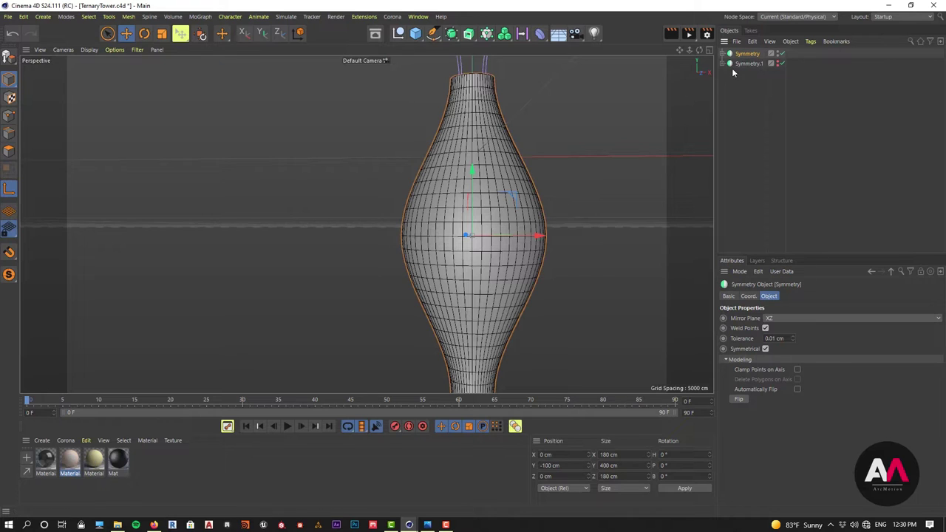
pyautogui.click(748, 65)
pyautogui.click(723, 63)
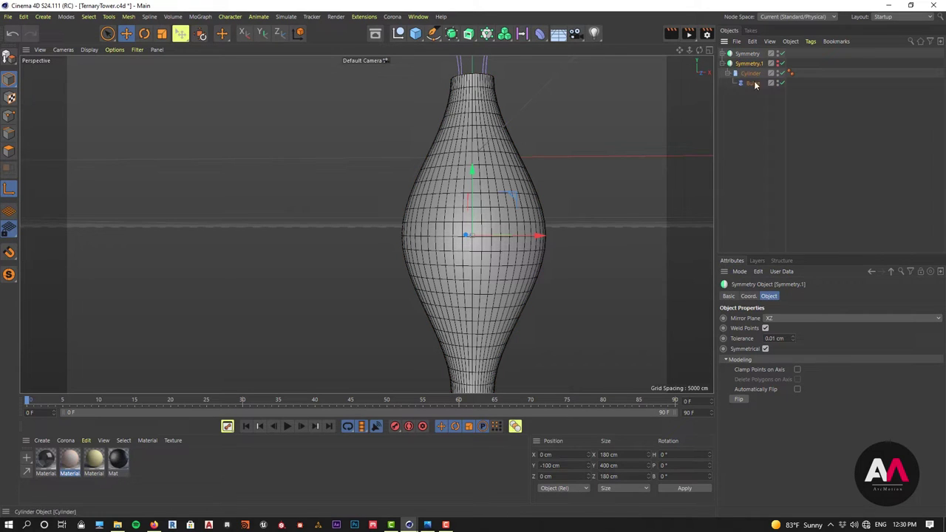
pyautogui.click(723, 64)
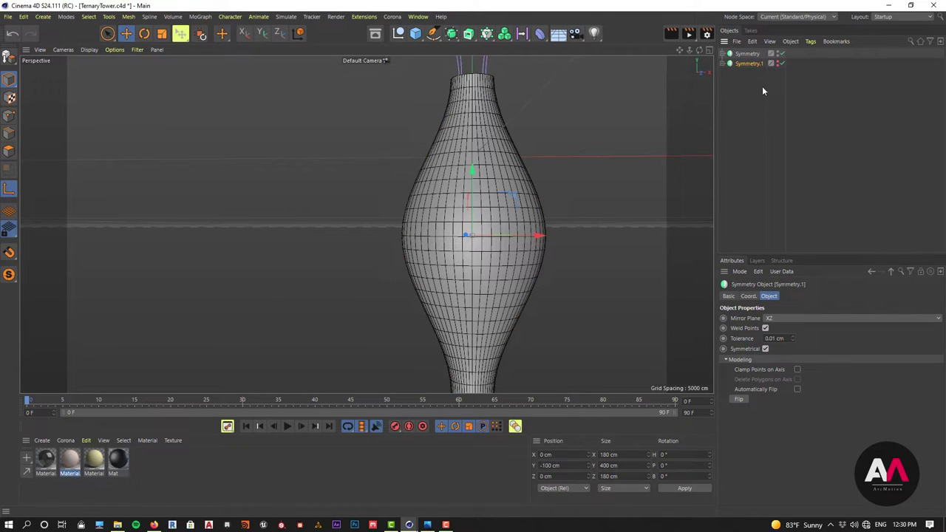
# Convert the cylinder in the original Symmetry group to an editable polygon object and show its child deformer in the hierarchy.
pyautogui.click(748, 54)
pyautogui.click(722, 54)
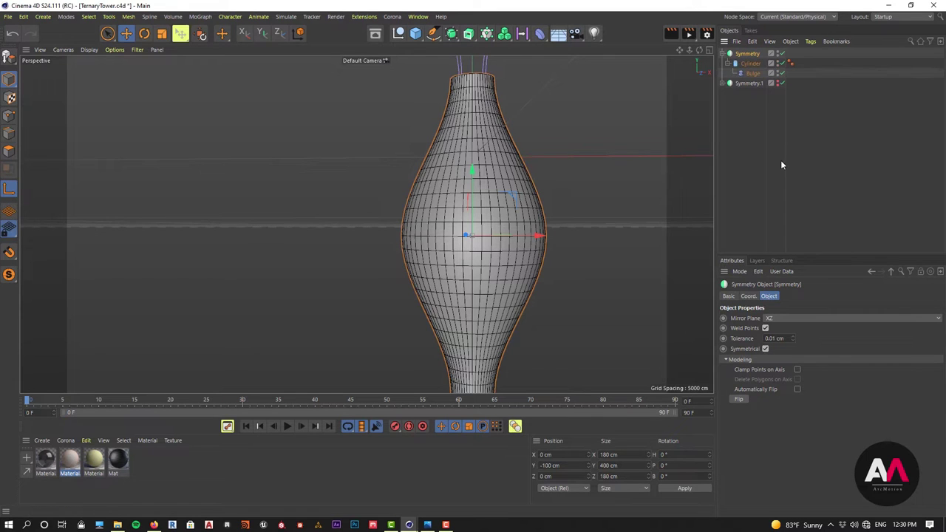
pyautogui.click(750, 64)
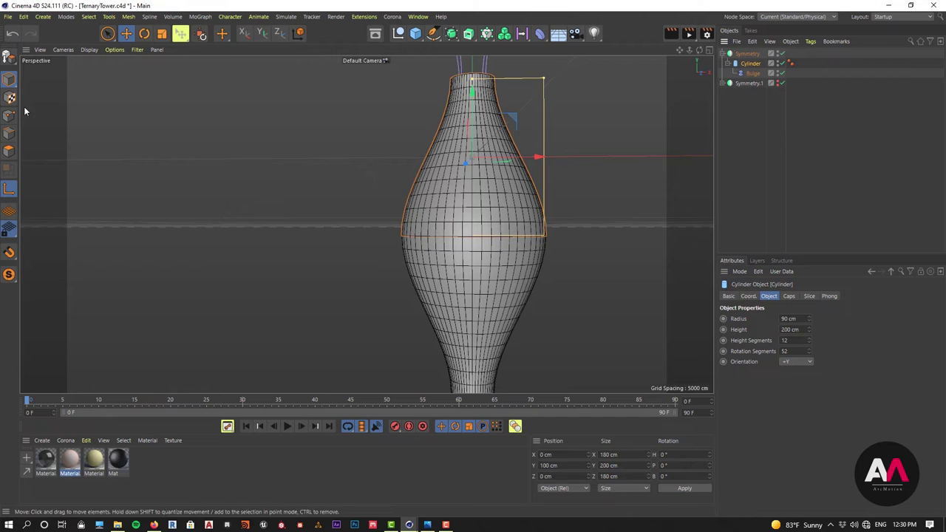
pyautogui.click(9, 57)
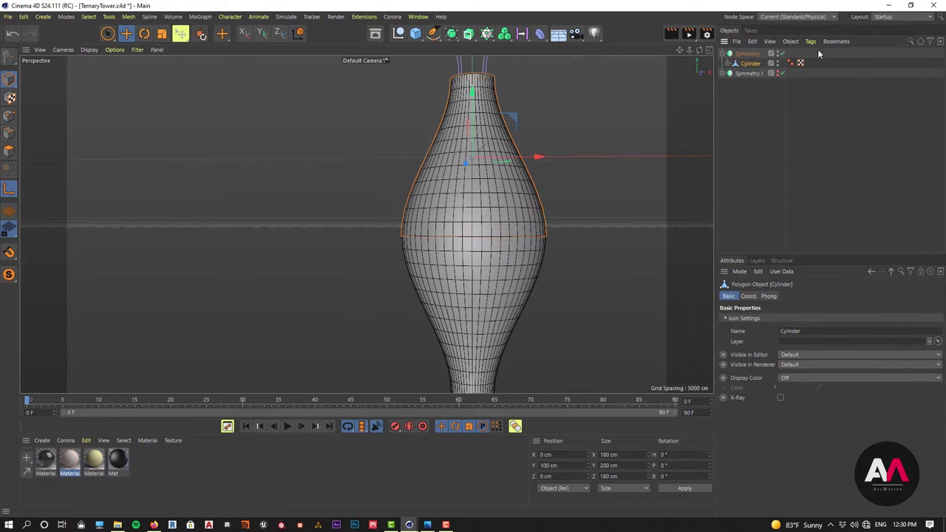
pyautogui.click(727, 63)
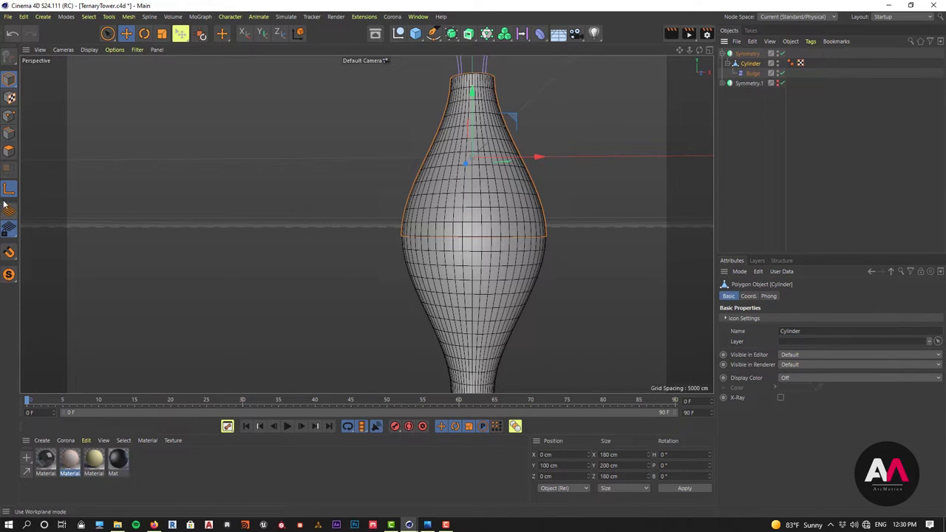
# Loop-select the three lowest polygon rows of the cylinder in the Symmetry group, working in polygon mode.
pyautogui.click(8, 152)
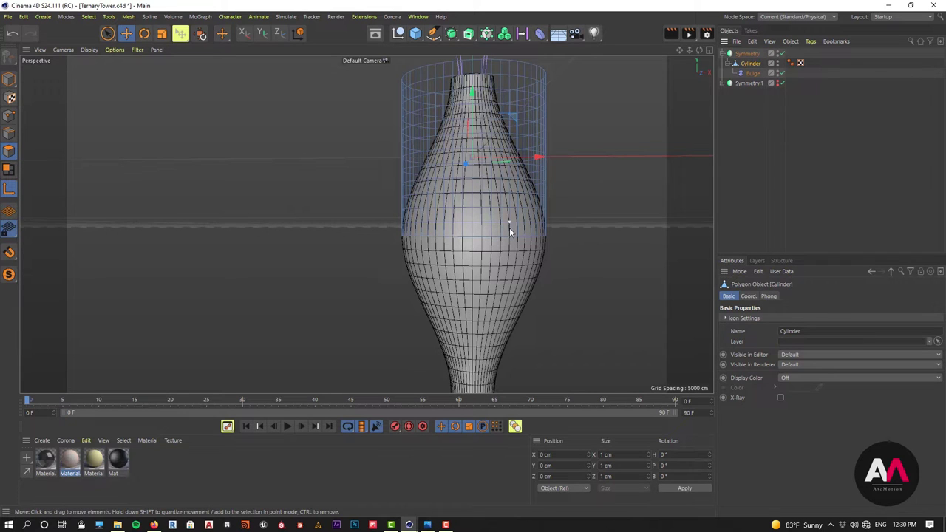
pyautogui.keyDown('alt'); pyautogui.moveTo(436, 197); pyautogui.dragTo(451, 226); pyautogui.keyUp('alt')
pyautogui.scroll(2, 540, 194)
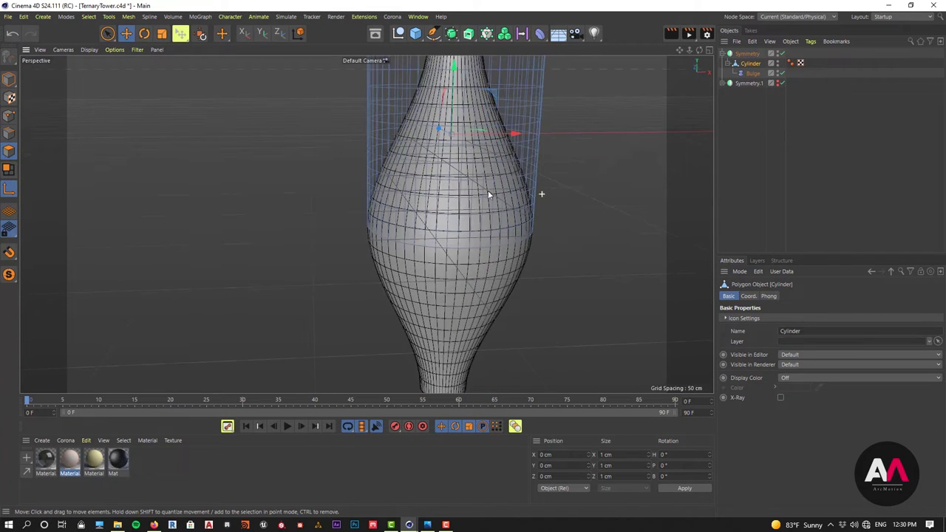
pyautogui.click(7, 194)
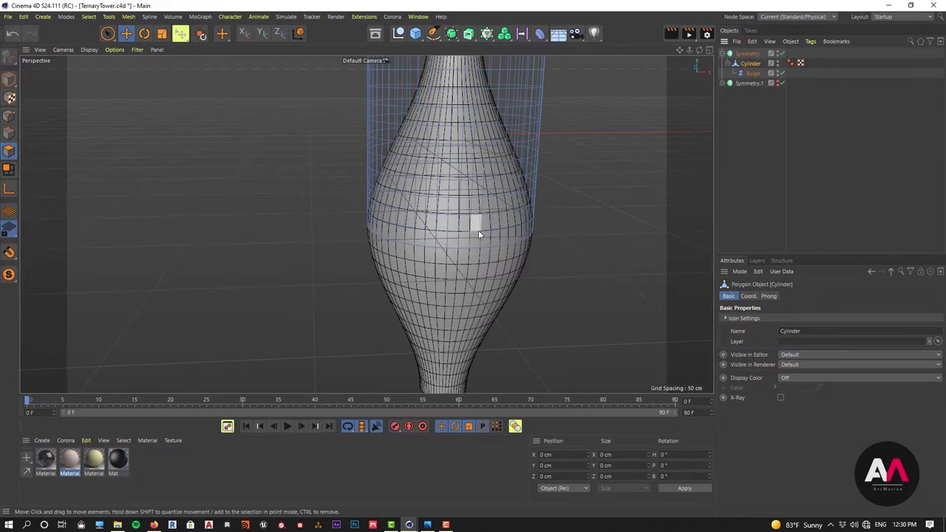
pyautogui.scroll(3, 478, 232)
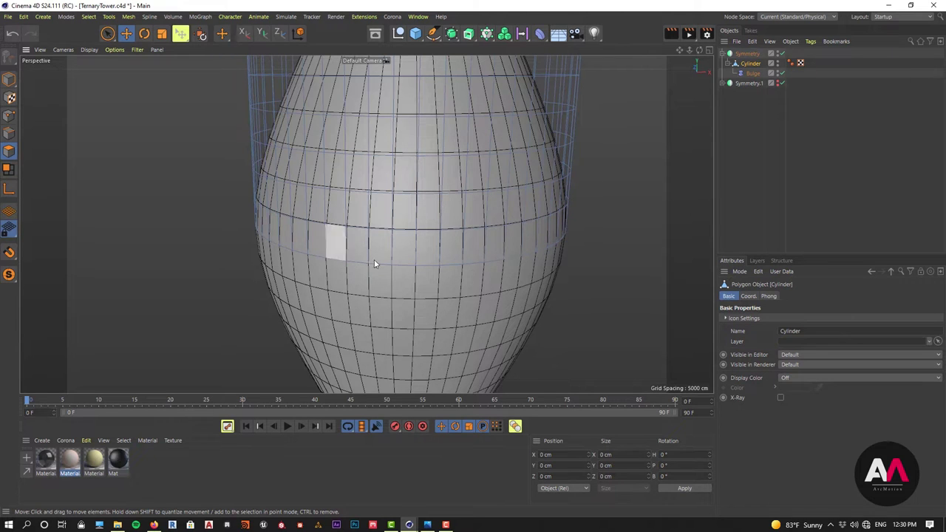
pyautogui.press('u')
pyautogui.press('l')
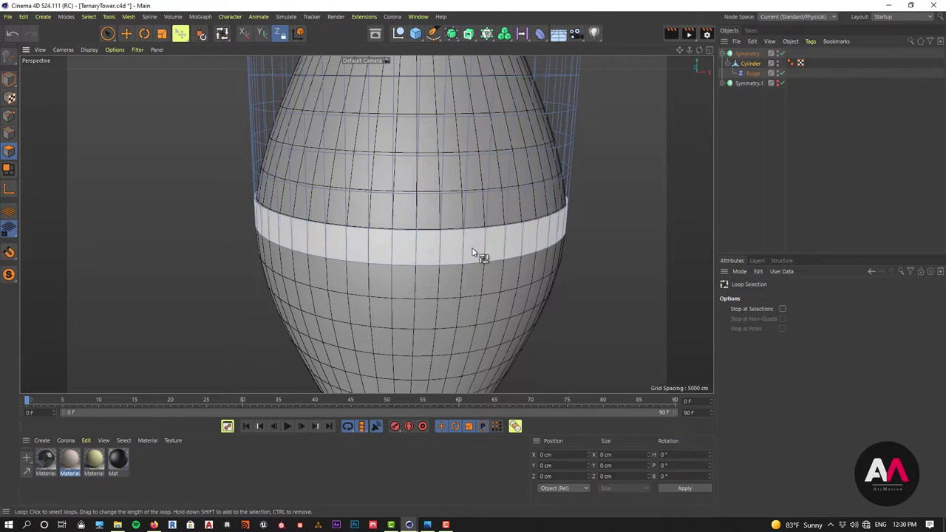
pyautogui.click(481, 258)
pyautogui.keyDown('shift'); pyautogui.click(499, 198); pyautogui.keyUp('shift')
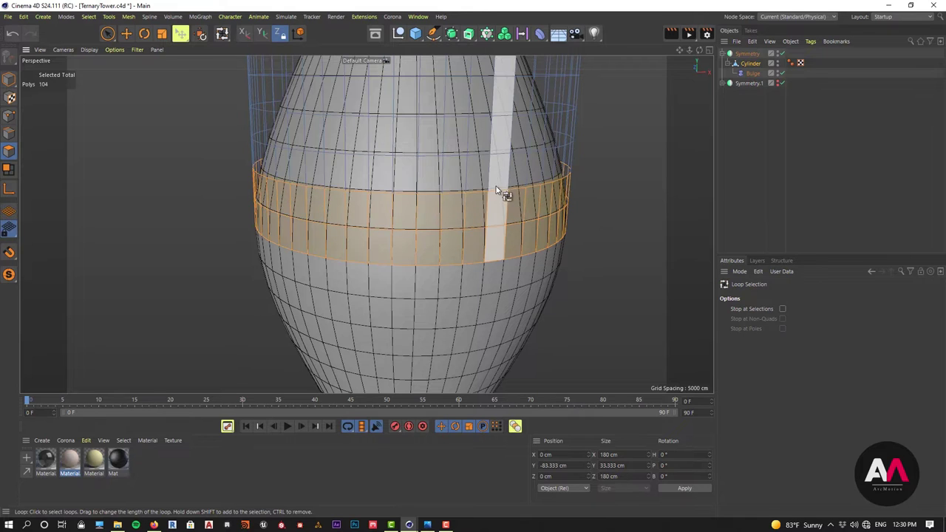
pyautogui.keyDown('shift'); pyautogui.click(505, 179); pyautogui.keyUp('shift')
# Add the next three polygon rows above the selected band to the loop selection.
pyautogui.keyDown('alt'); pyautogui.moveTo(450, 256); pyautogui.dragTo(399, 287, button='right'); pyautogui.keyUp('alt')
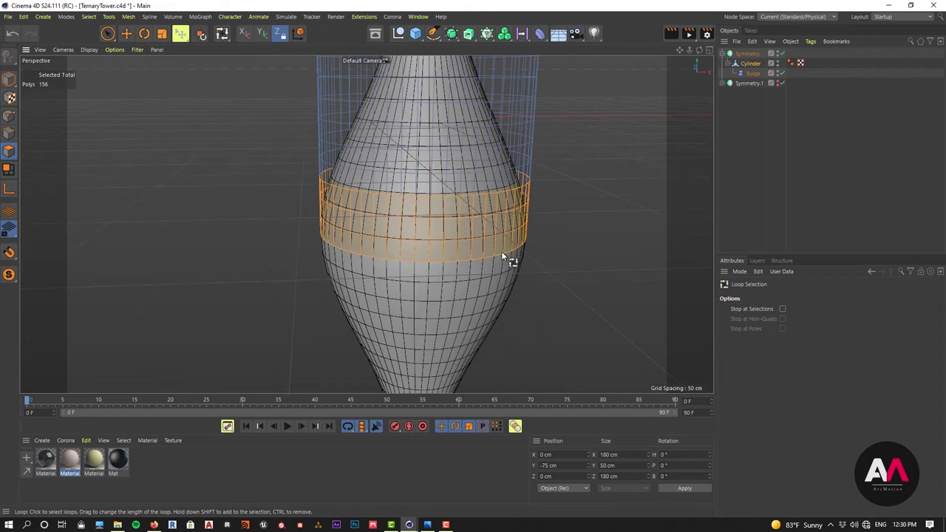
pyautogui.keyDown('shift'); pyautogui.click(507, 184); pyautogui.keyUp('shift')
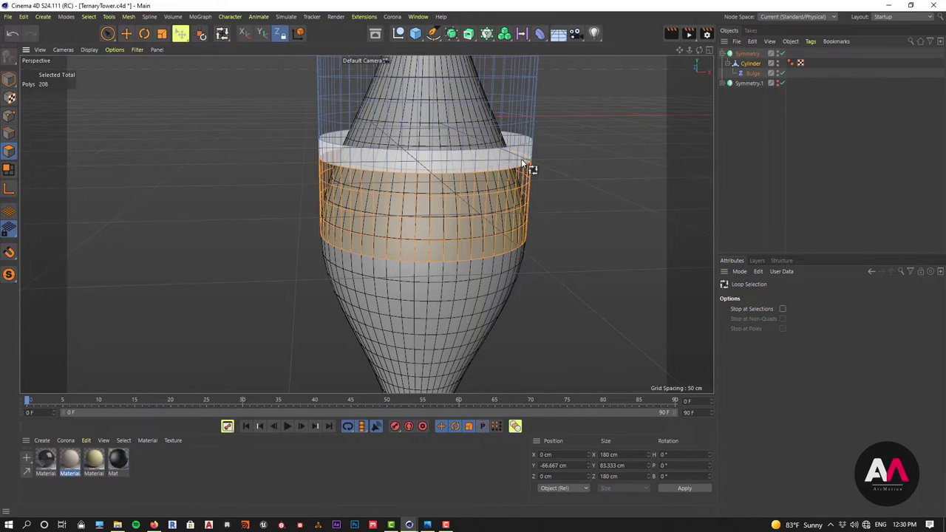
pyautogui.keyDown('shift'); pyautogui.click(524, 147); pyautogui.keyUp('shift')
pyautogui.keyDown('shift'); pyautogui.click(525, 135); pyautogui.keyUp('shift')
pyautogui.scroll(-2, 461, 183)
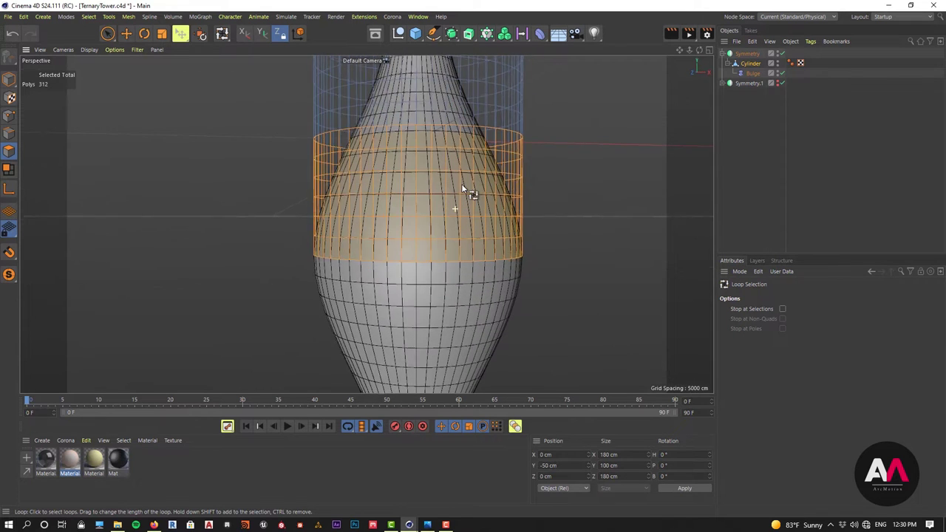
pyautogui.keyDown('alt'); pyautogui.moveTo(508, 230); pyautogui.dragTo(441, 278, button='right'); pyautogui.keyUp('alt')
pyautogui.keyDown('alt'); pyautogui.moveTo(447, 204); pyautogui.dragTo(579, 172, button='right'); pyautogui.keyUp('alt')
pyautogui.scroll(3, 471, 307)
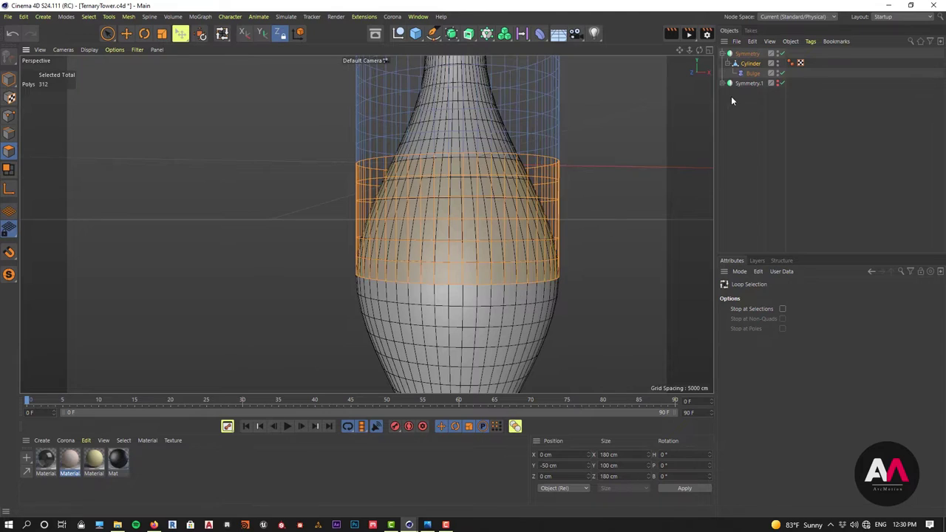
# Duplicate the cylinder with its Bulge outside the Symmetry group and hide the duplicate.
pyautogui.press('i')
pyautogui.click(752, 65)
pyautogui.click(728, 63)
pyautogui.keyDown('ctrl'); pyautogui.moveTo(746, 65); pyautogui.dragTo(752, 78); pyautogui.keyUp('ctrl')
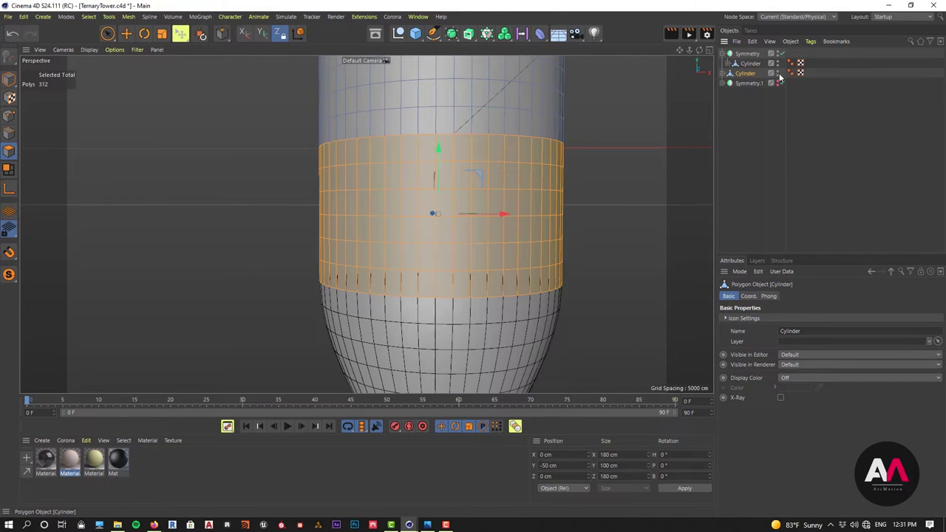
pyautogui.click(780, 77)
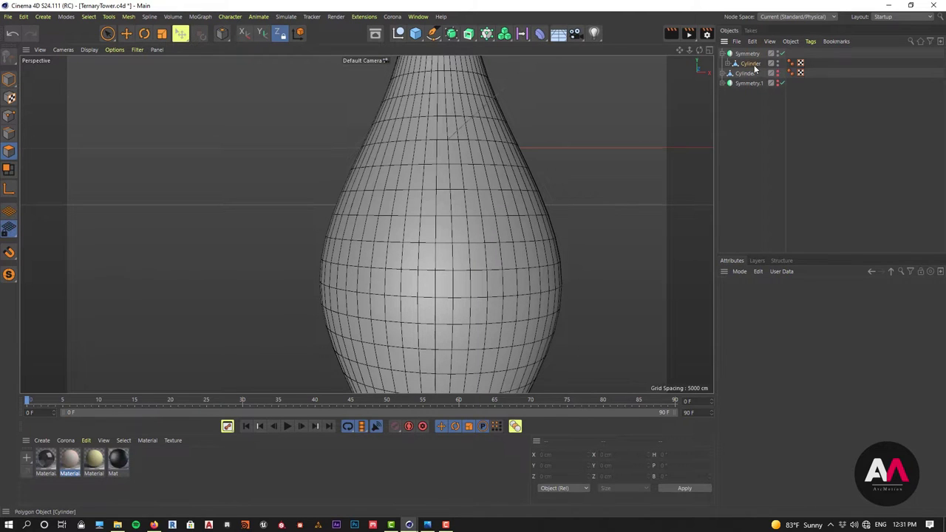
# Inset each selected polygon of the Symmetry group's cylinder individually with Extrude Inner, using a 7 cm offset.
pyautogui.click(753, 64)
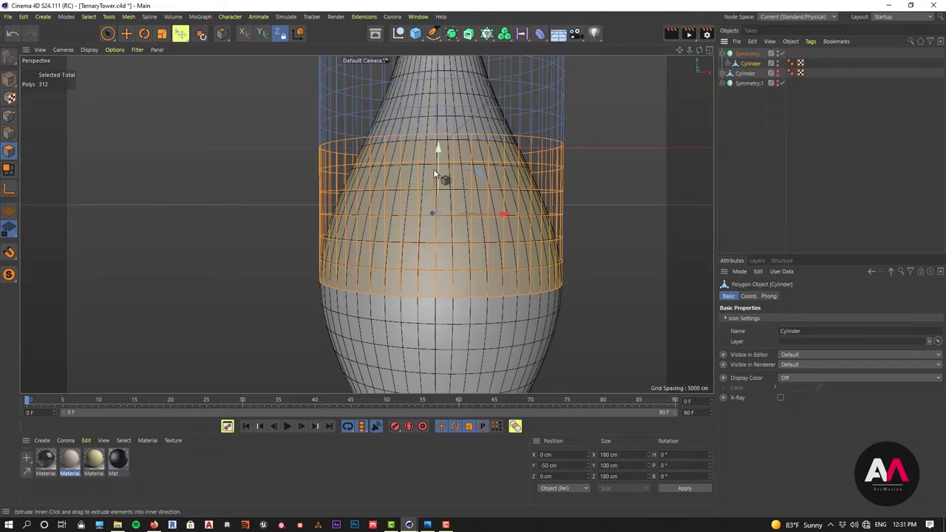
pyautogui.moveTo(616, 164); pyautogui.dragTo(638, 165)
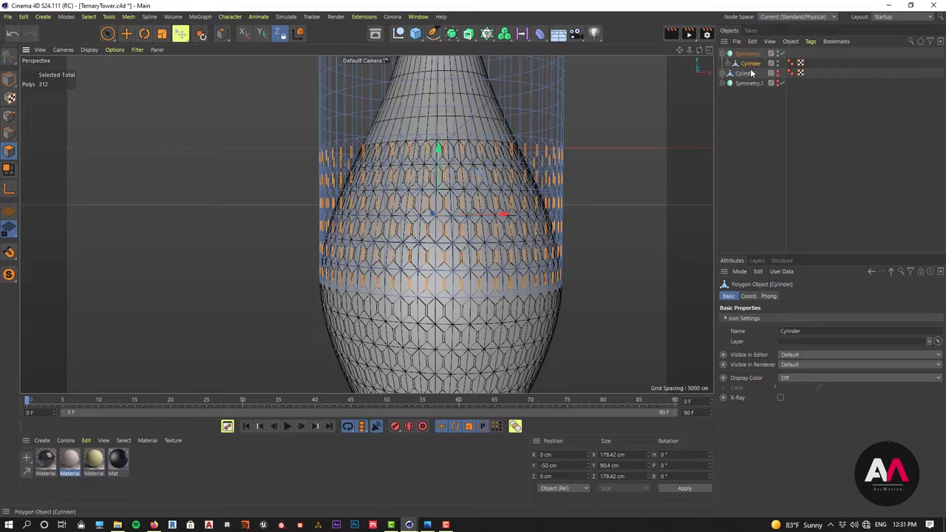
pyautogui.click(12, 34)
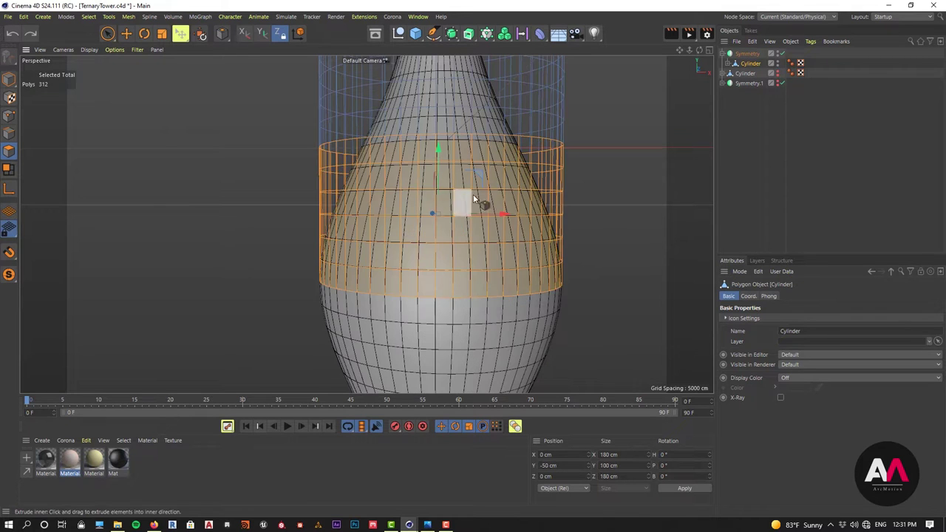
pyautogui.moveTo(545, 200); pyautogui.dragTo(696, 227)
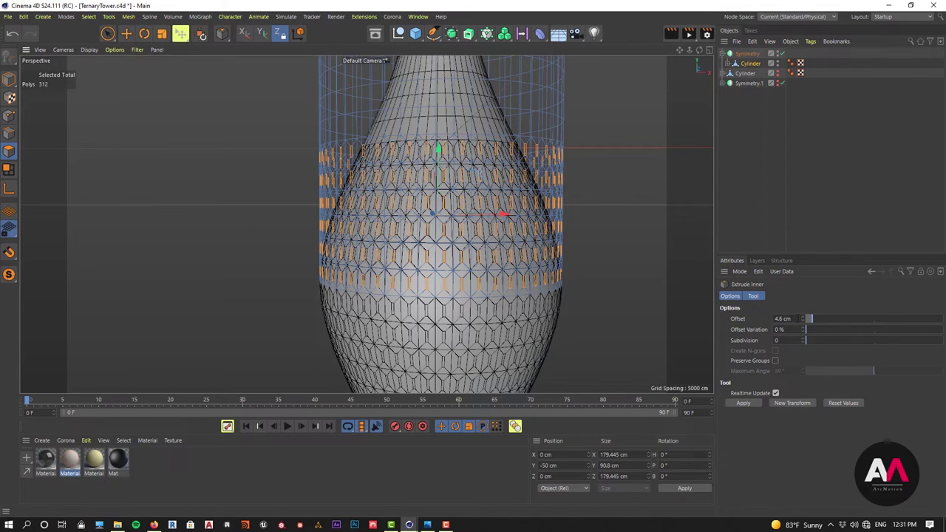
pyautogui.moveTo(792, 319); pyautogui.dragTo(706, 301)
pyautogui.write('7')
pyautogui.press('Return')
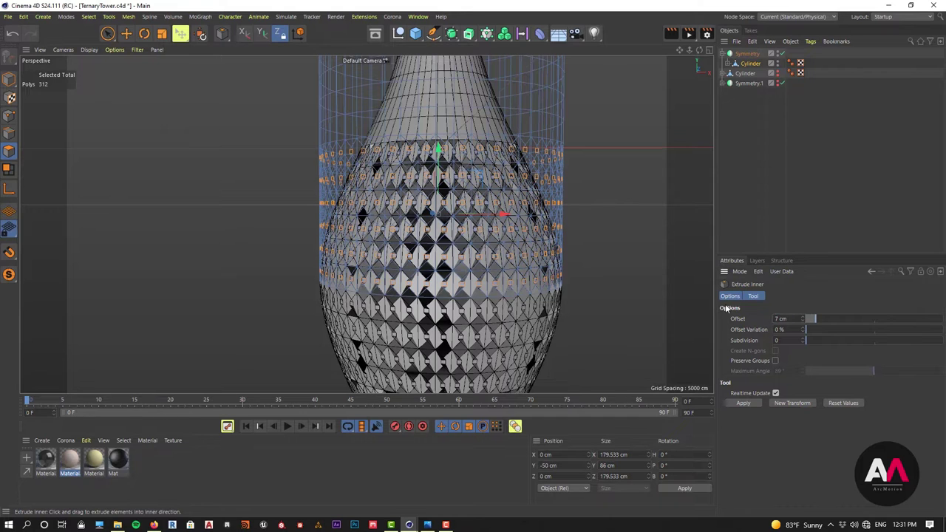
# Set the Extrude Inner offset to 5 cm and clear the polygon selection.
pyautogui.moveTo(788, 317); pyautogui.dragTo(665, 313)
pyautogui.write('5')
pyautogui.press('Return')
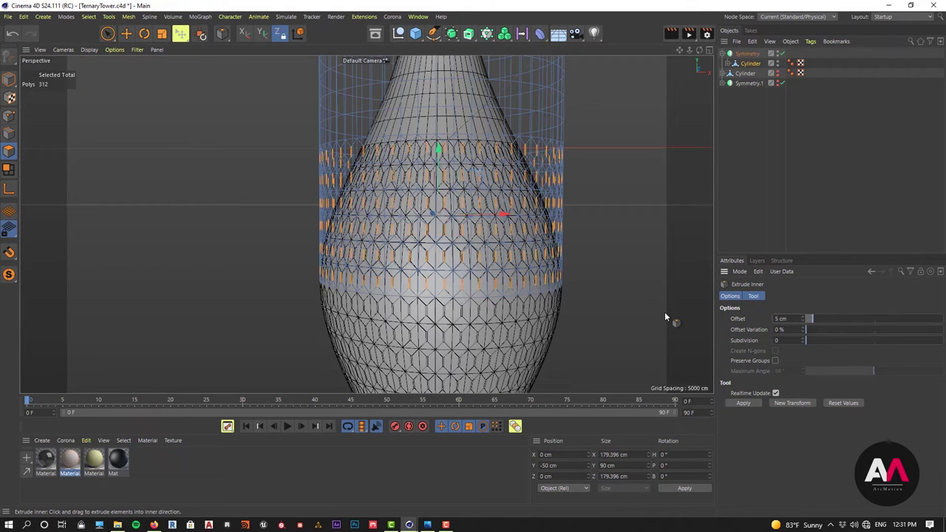
pyautogui.scroll(5, 550, 123)
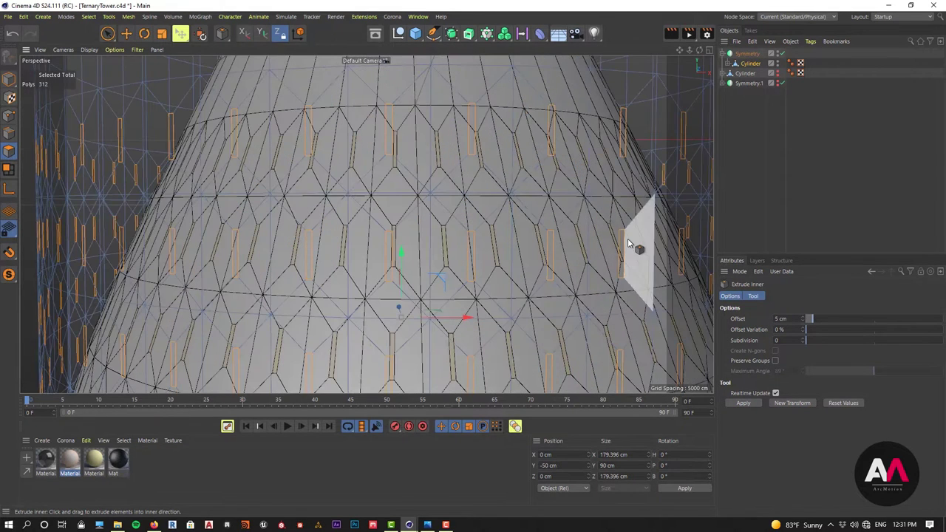
pyautogui.hotkey('ctrl', 'shift', 'a')
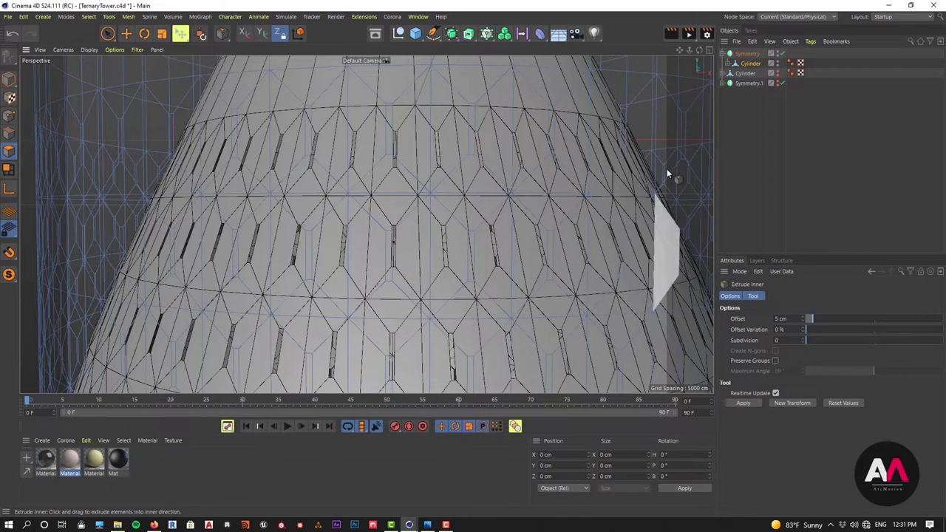
pyautogui.scroll(-5, 576, 192)
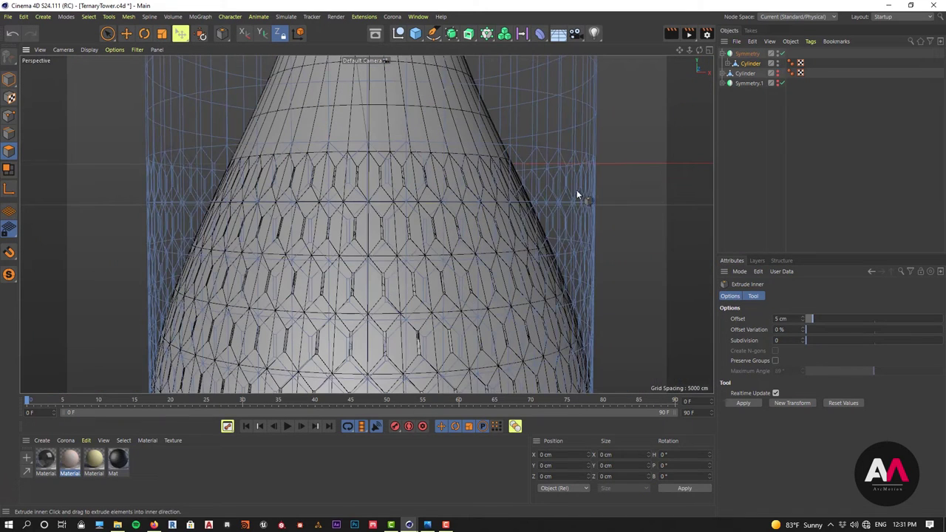
# Hide the cylinder in the Symmetry group, then unhide and select its duplicate outside the group.
pyautogui.keyDown('alt'); pyautogui.click(777, 64); pyautogui.keyUp('alt')
pyautogui.click(779, 73)
pyautogui.keyDown('alt'); pyautogui.click(777, 73); pyautogui.keyUp('alt')
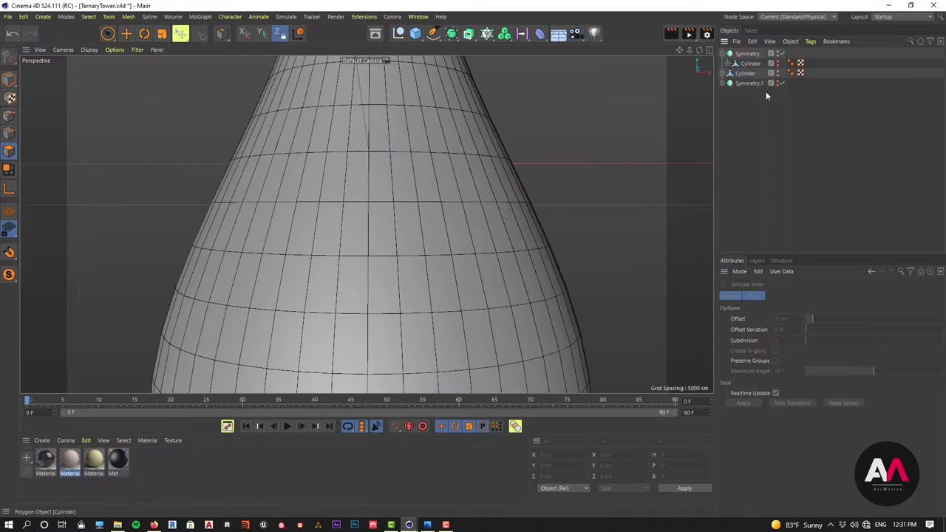
pyautogui.click(745, 74)
pyautogui.scroll(-5, 429, 173)
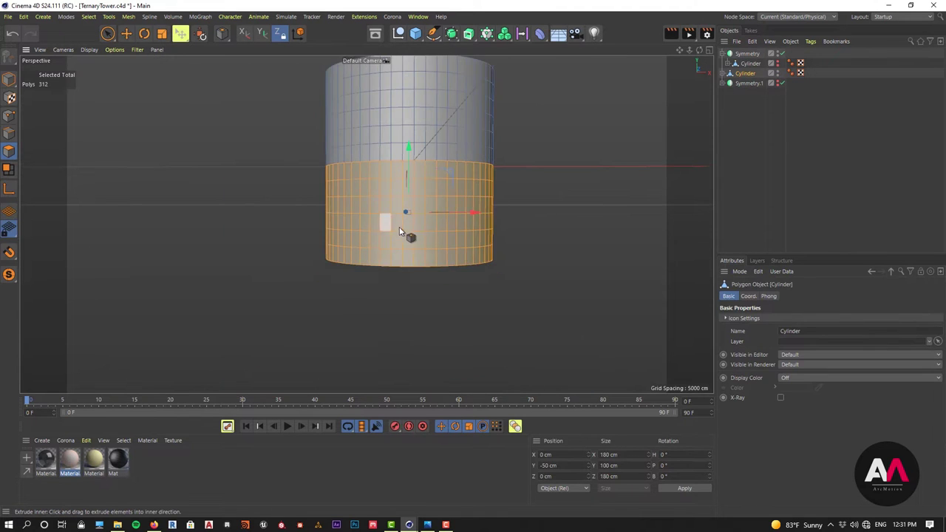
pyautogui.scroll(2, 399, 228)
pyautogui.keyDown('alt'); pyautogui.moveTo(468, 188); pyautogui.dragTo(494, 157); pyautogui.keyUp('alt')
pyautogui.keyDown('alt'); pyautogui.moveTo(499, 152); pyautogui.dragTo(541, 136, button='right'); pyautogui.keyUp('alt')
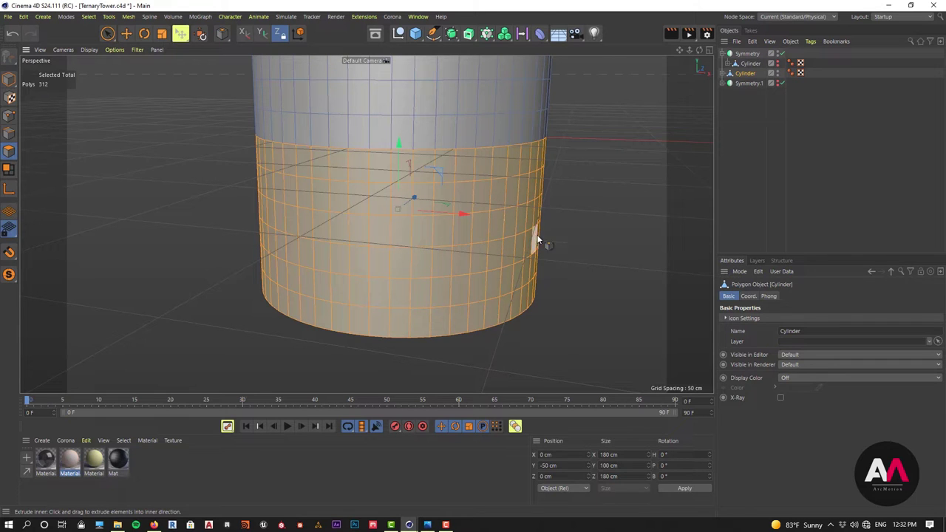
# Inset each polygon in the duplicate cylinder's selected lower band with Extrude Inner, using a 0.8 cm offset.
pyautogui.press('i')
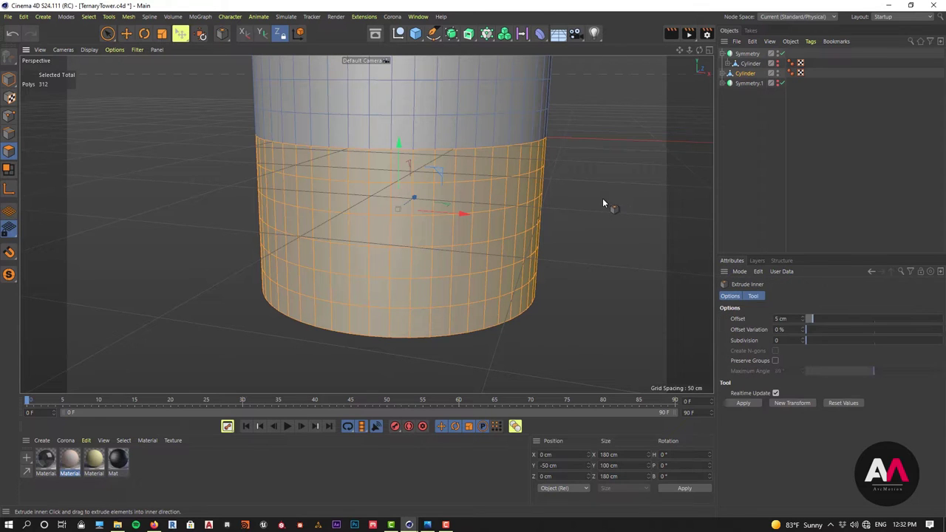
pyautogui.moveTo(602, 198); pyautogui.dragTo(622, 198)
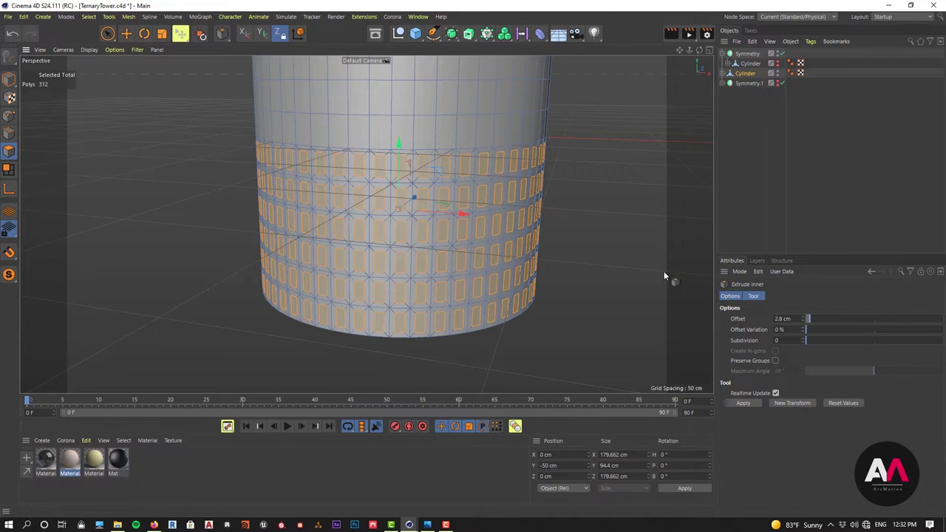
pyautogui.scroll(3, 531, 148)
pyautogui.moveTo(798, 318); pyautogui.dragTo(696, 307)
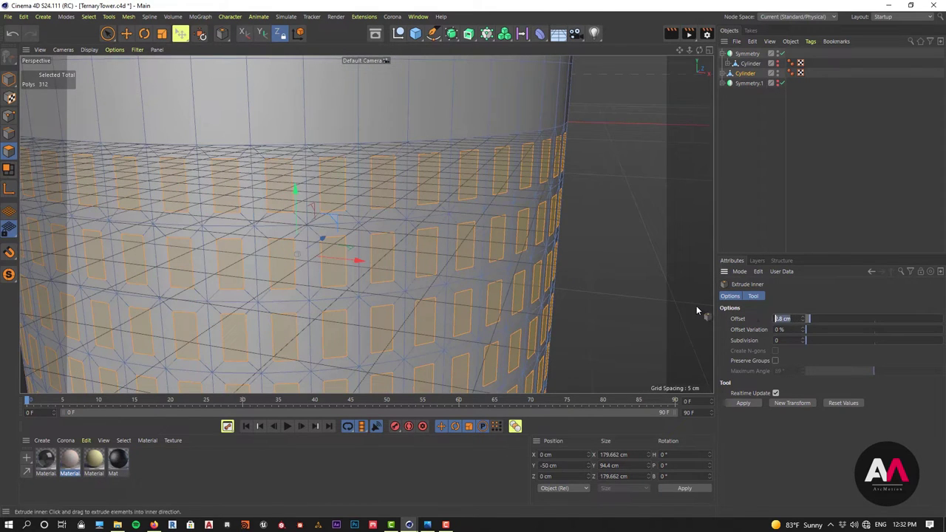
pyautogui.write('0.8')
pyautogui.press('Return')
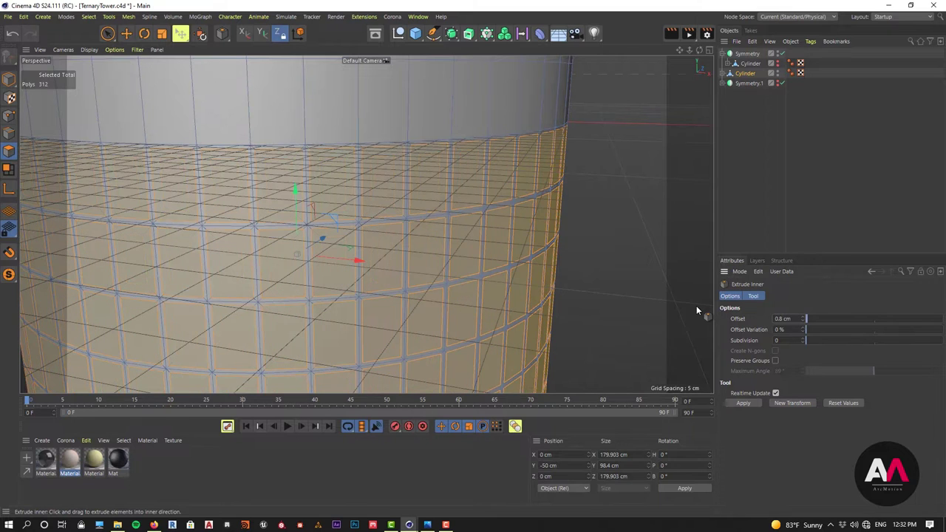
pyautogui.scroll(-6, 490, 175)
pyautogui.scroll(2, 428, 214)
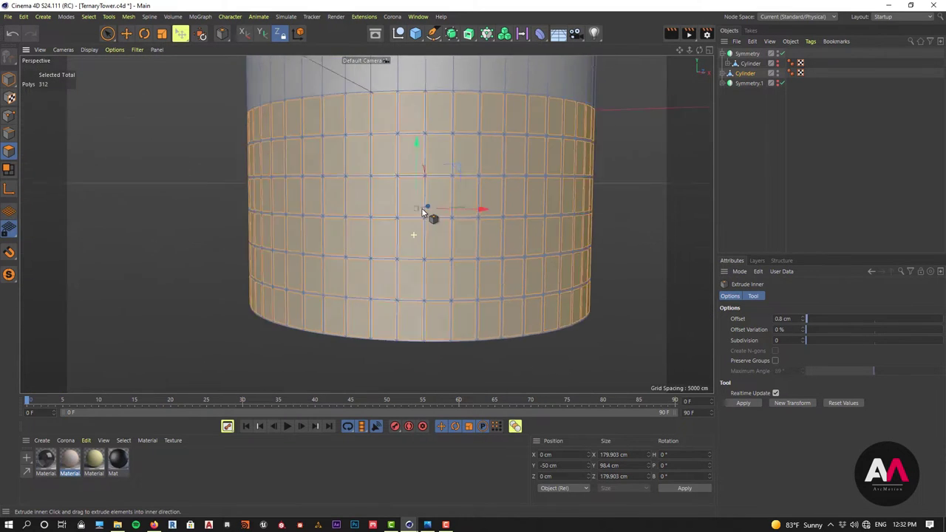
# Delete the inset polygons to leave an open grid frame, return to model mode and deselect the duplicate cylinder.
pyautogui.press('Delete')
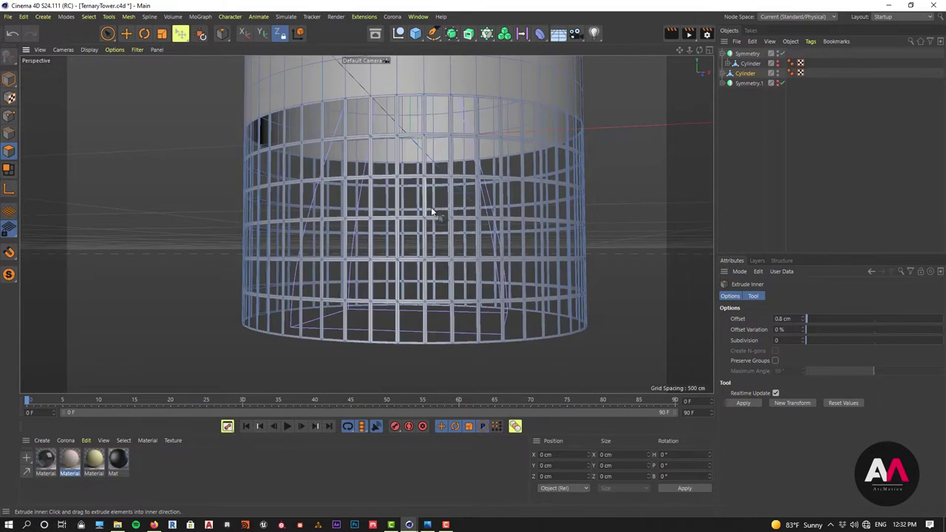
pyautogui.keyDown('alt'); pyautogui.moveTo(436, 224); pyautogui.dragTo(702, 127); pyautogui.keyUp('alt')
pyautogui.click(10, 79)
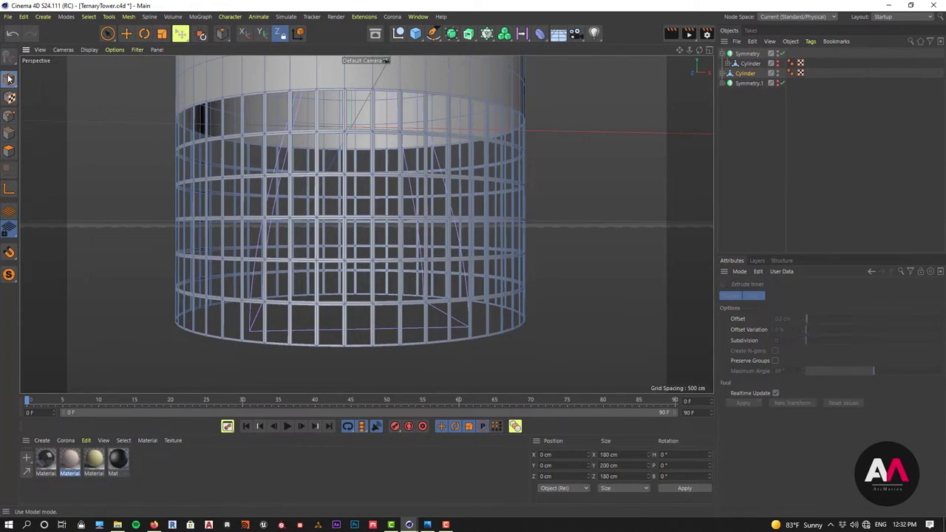
pyautogui.click(734, 198)
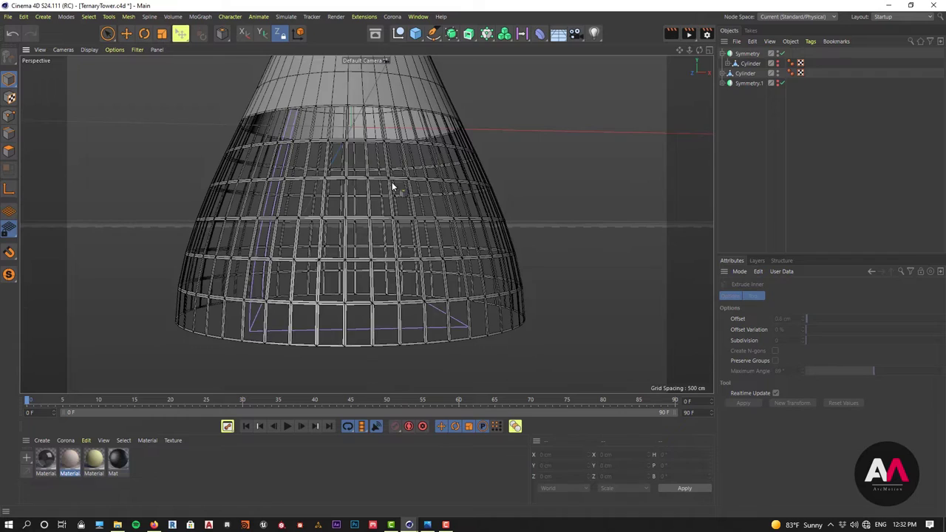
pyautogui.keyDown('alt'); pyautogui.moveTo(392, 182); pyautogui.dragTo(425, 185); pyautogui.keyUp('alt')
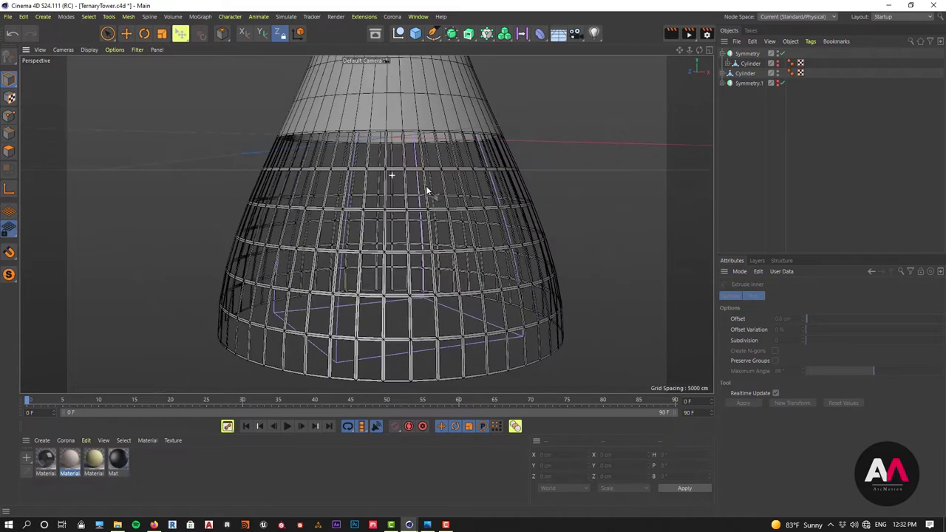
# Select the cylinder in the Symmetry group and make it visible again.
pyautogui.click(749, 64)
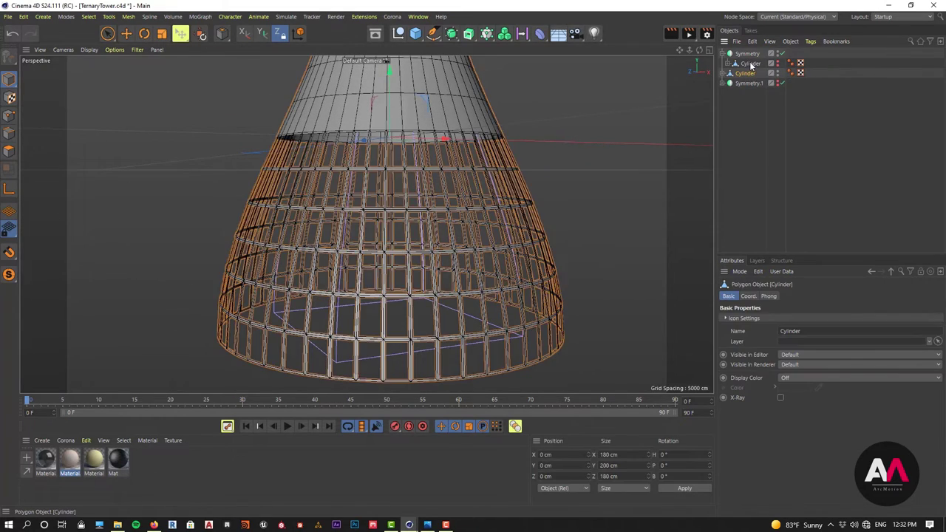
pyautogui.keyDown('ctrl'); pyautogui.click(778, 65); pyautogui.keyUp('ctrl')
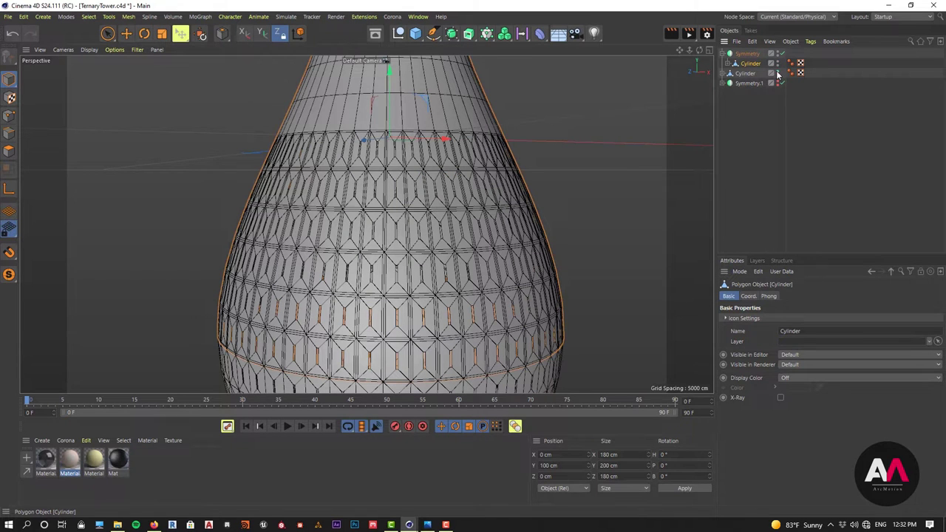
# Compare the faceted cylinder with its open-grid duplicate by toggling their visibility and the Symmetry object.
pyautogui.click(777, 72)
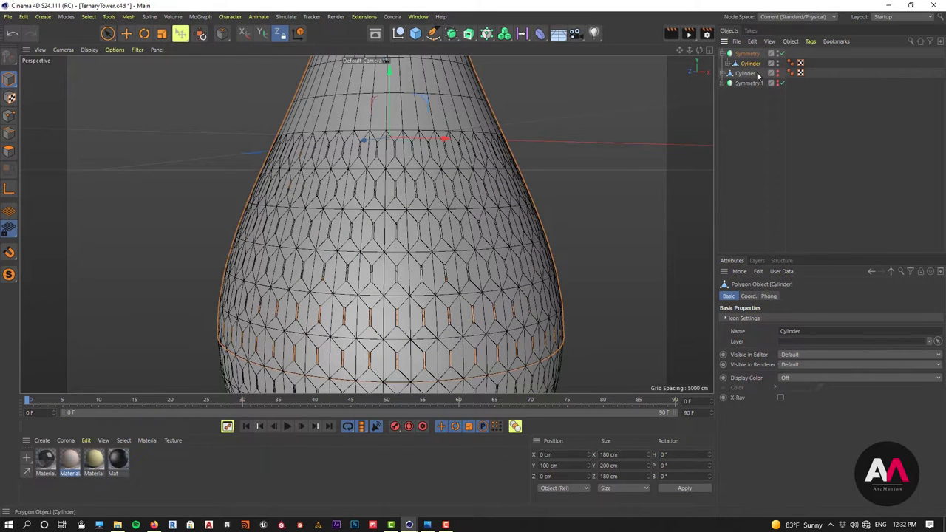
pyautogui.scroll(5, 391, 251)
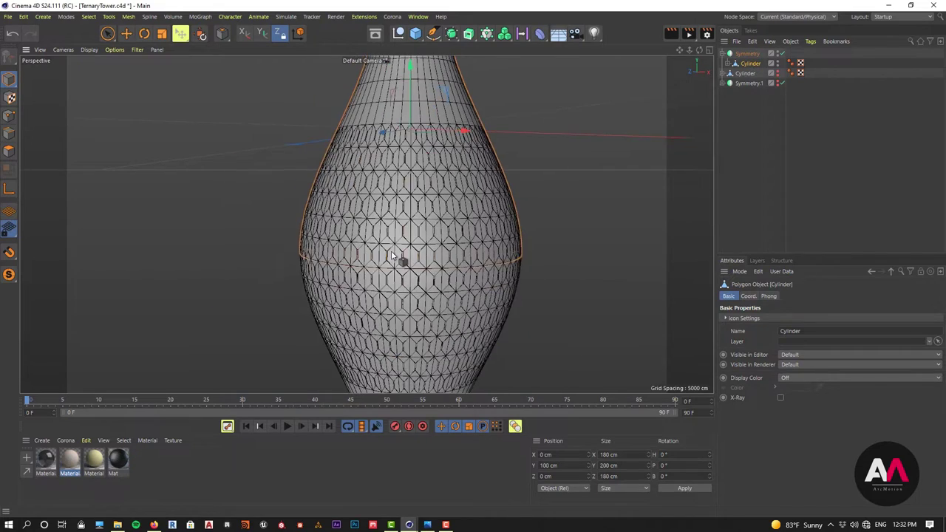
pyautogui.click(782, 53)
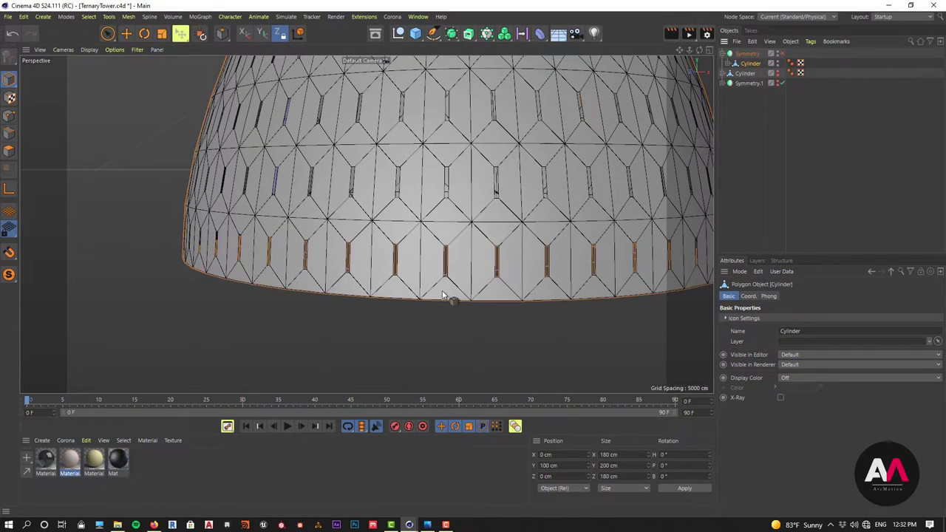
pyautogui.scroll(-5, 439, 244)
pyautogui.scroll(4, 446, 207)
pyautogui.scroll(4, 490, 291)
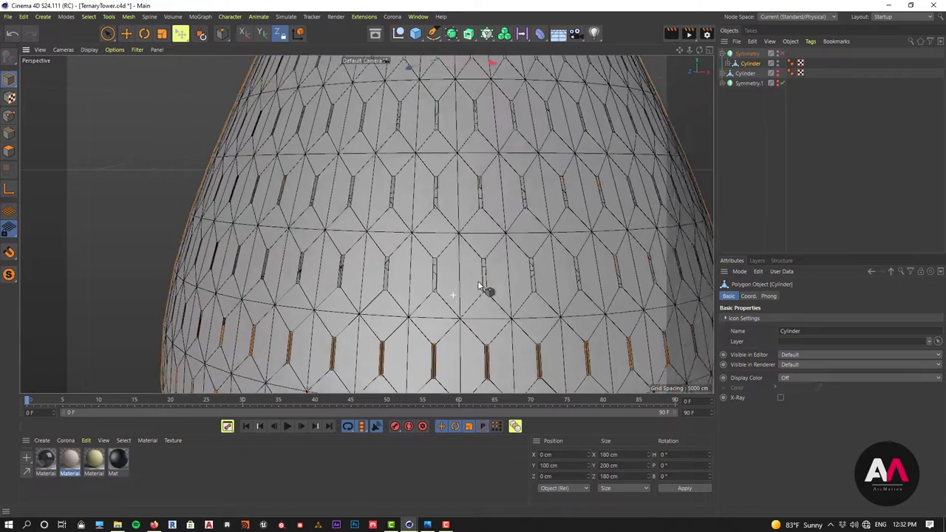
pyautogui.keyDown('ctrl'); pyautogui.click(777, 63); pyautogui.keyUp('ctrl')
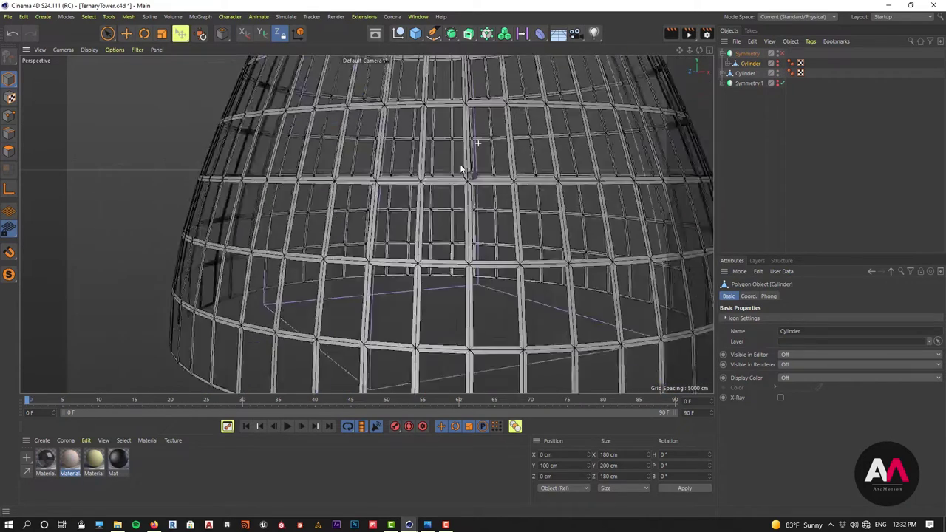
pyautogui.scroll(-10, 467, 235)
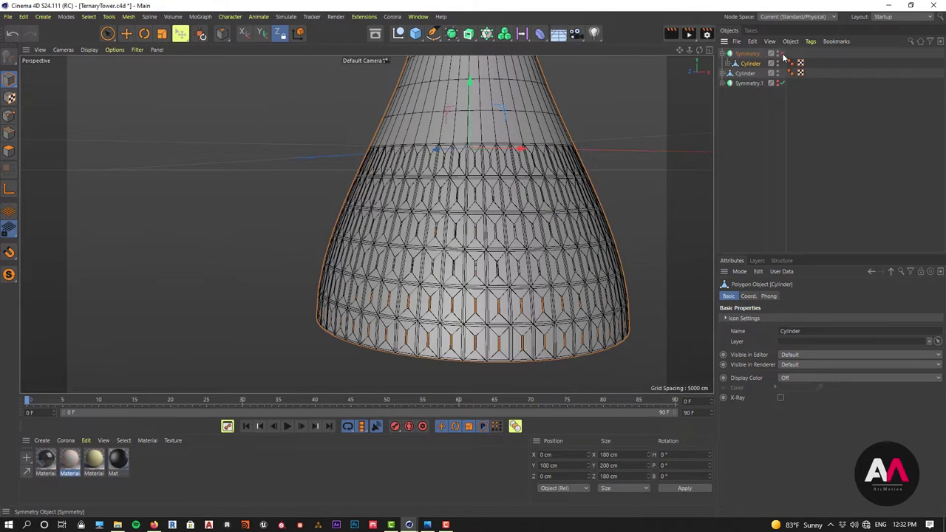
# Rename the cylinder in the Symmetry group as Closed and its duplicate outside the group as Open.
pyautogui.doubleClick(752, 64)
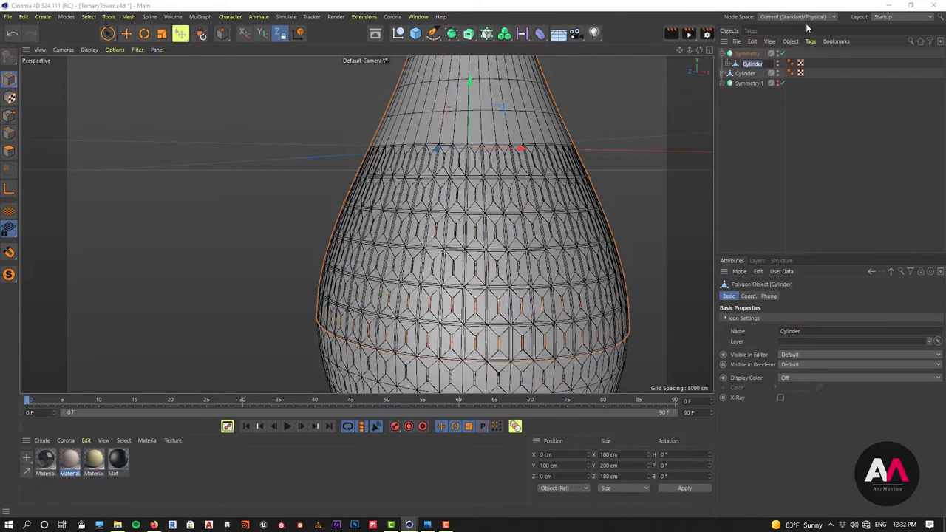
pyautogui.write('Closed')
pyautogui.press('Return')
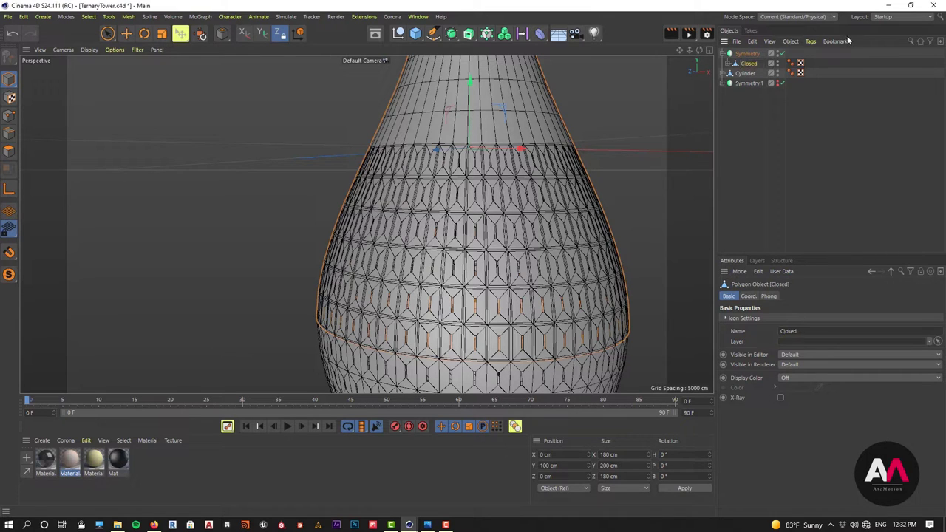
pyautogui.doubleClick(744, 73)
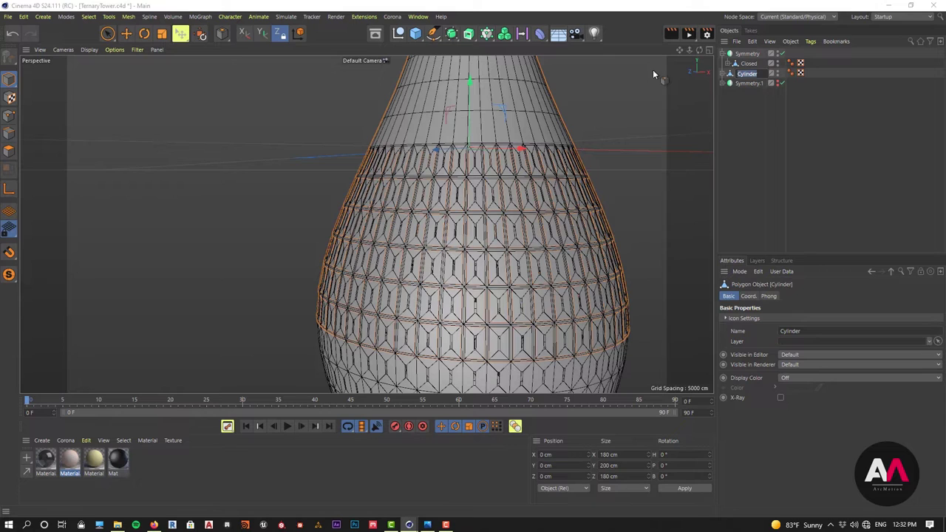
pyautogui.write('Open')
pyautogui.press('Return')
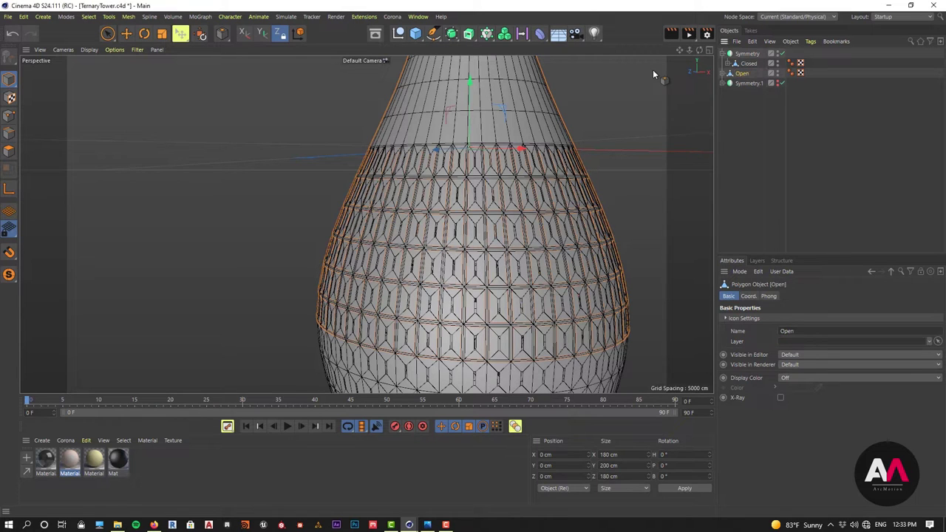
# Hide the Open object, then add a Pose Morph tag to Closed with Points mixing enabled.
pyautogui.keyDown('ctrl'); pyautogui.click(777, 74); pyautogui.keyUp('ctrl')
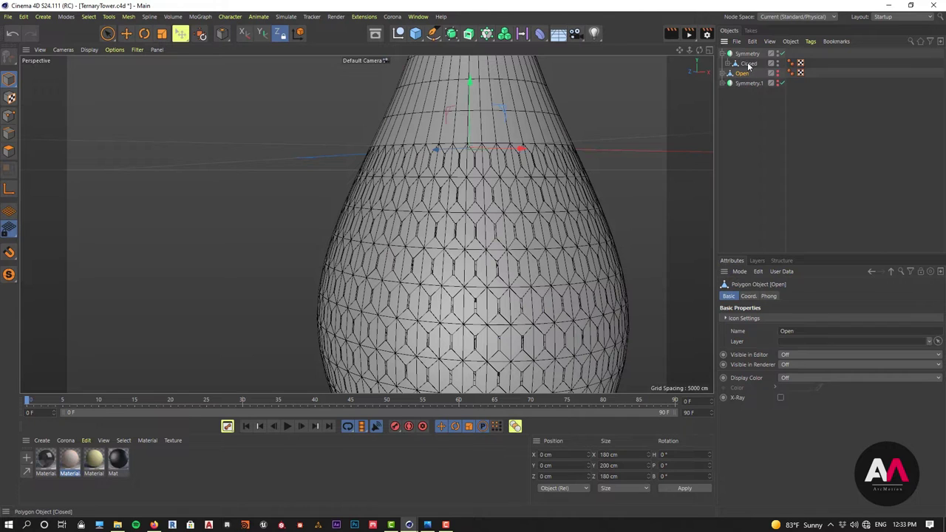
pyautogui.click(749, 65)
pyautogui.rightClick(750, 65)
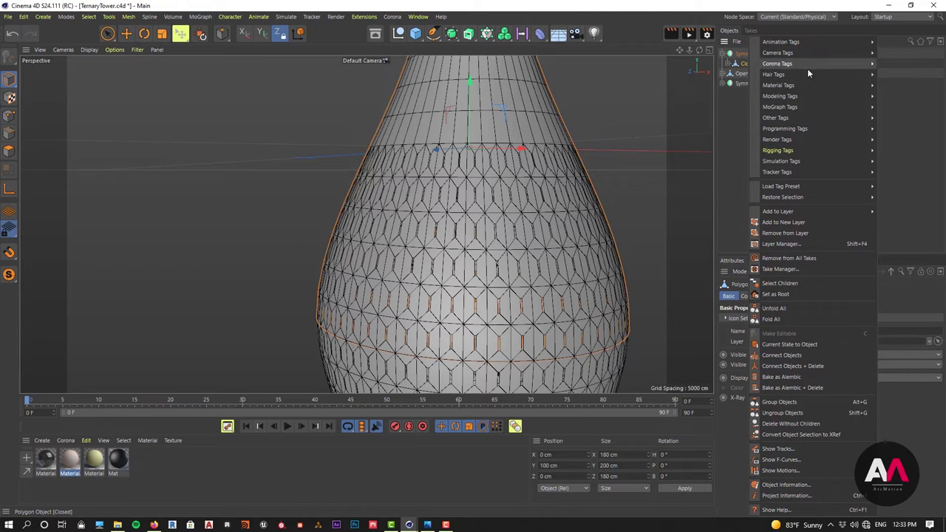
pyautogui.moveTo(789, 155)
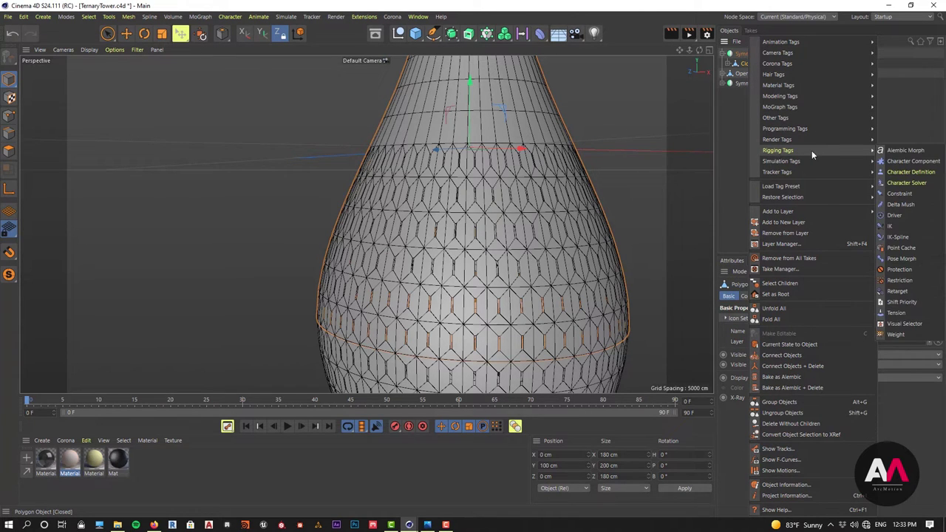
pyautogui.click(902, 258)
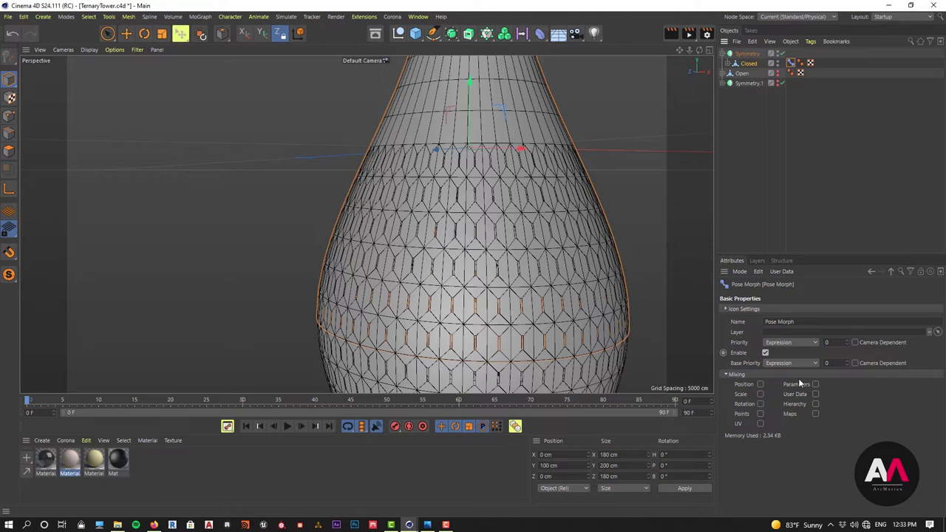
pyautogui.click(759, 415)
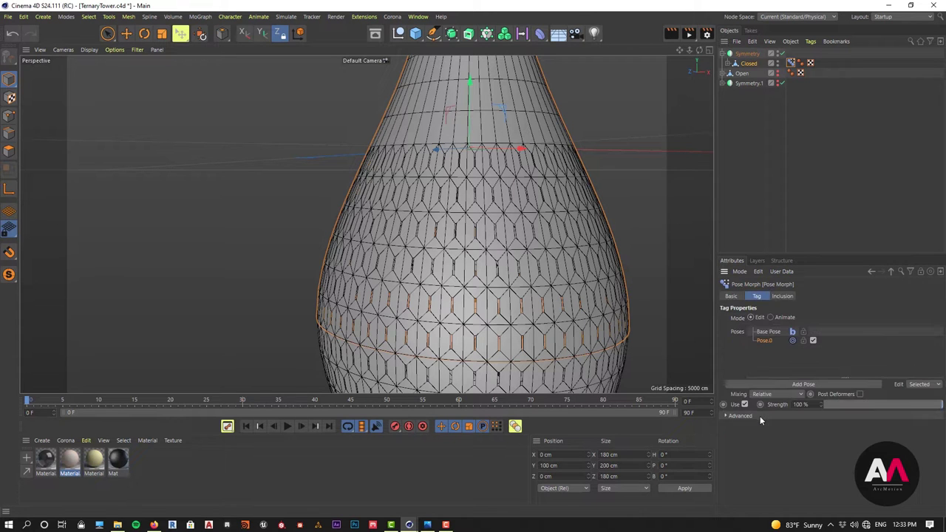
# Delete Pose.0 from the Pose Morph tag and add the Open object as a target pose instead.
pyautogui.scroll(3, 518, 272)
pyautogui.scroll(-3, 509, 200)
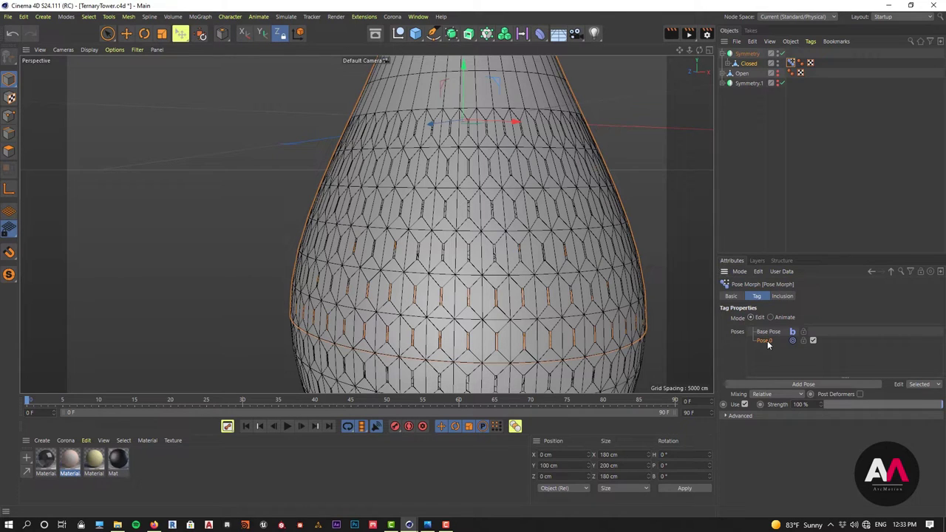
pyautogui.press('Delete')
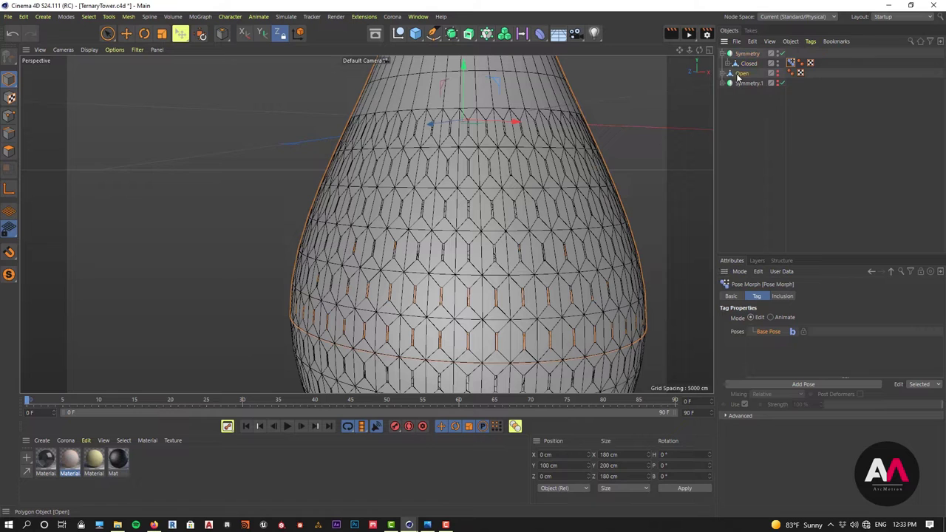
pyautogui.moveTo(737, 77); pyautogui.dragTo(771, 347)
pyautogui.click(502, 300)
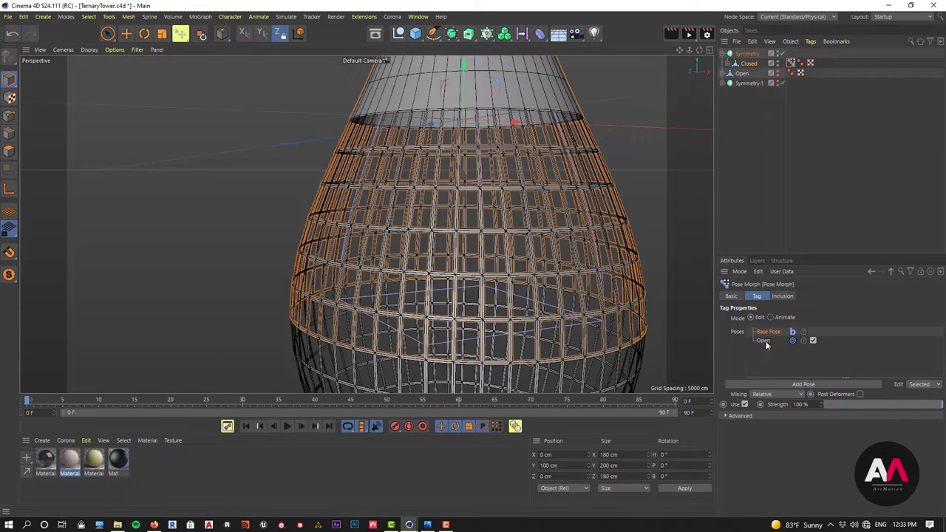
# Test the morph between closed panels and open grid by varying the Open pose's strength, ending at 100%.
pyautogui.scroll(-3, 474, 172)
pyautogui.keyDown('alt'); pyautogui.moveTo(471, 198); pyautogui.dragTo(477, 174); pyautogui.keyUp('alt')
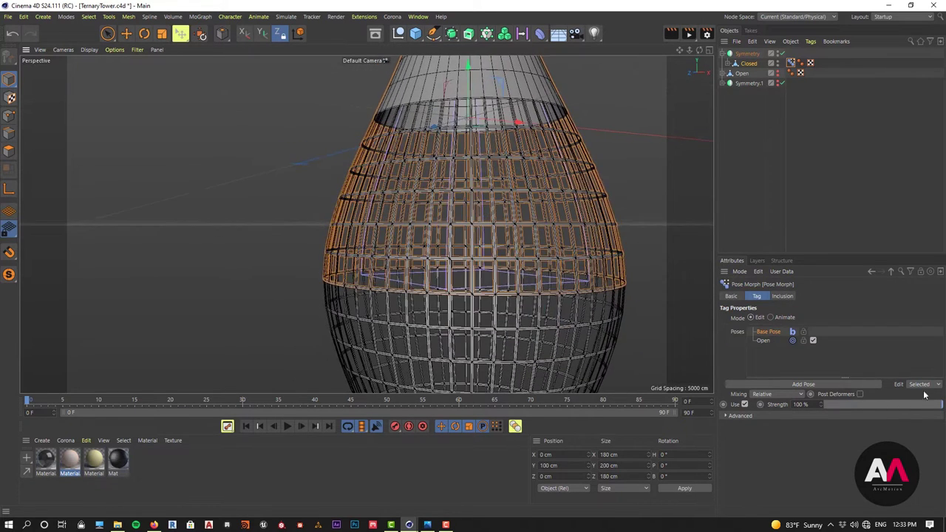
pyautogui.moveTo(933, 405)
pyautogui.mouseDown()
pyautogui.moveTo(812, 411)
pyautogui.moveTo(943, 405)
pyautogui.mouseUp()
pyautogui.scroll(-8, 517, 188)
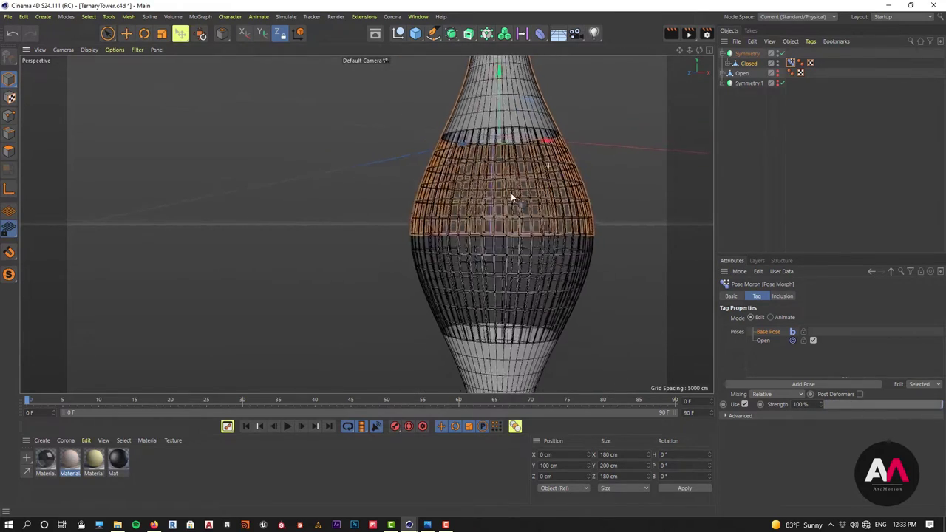
pyautogui.moveTo(936, 407)
pyautogui.mouseDown()
pyautogui.moveTo(792, 407)
pyautogui.moveTo(943, 407)
pyautogui.mouseUp()
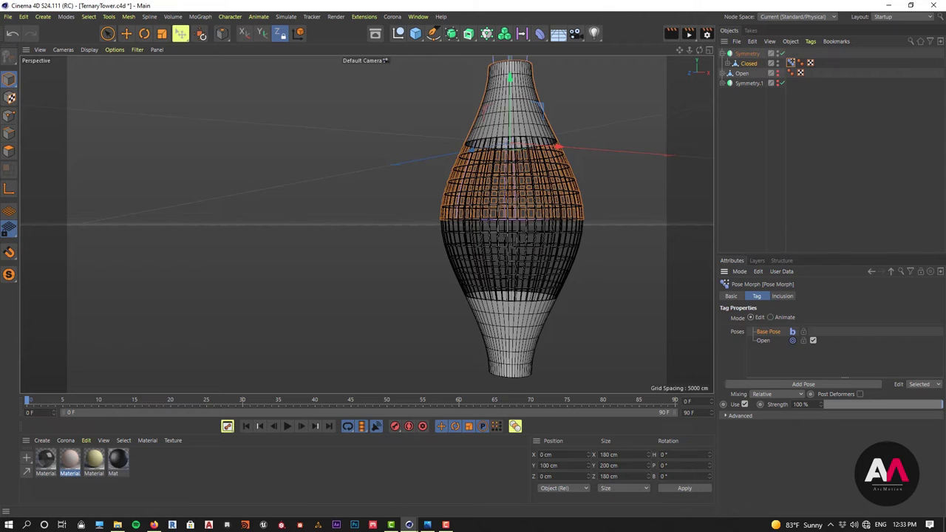
# Switch the Pose Morph tag to Animate mode and deselect all objects.
pyautogui.click(769, 318)
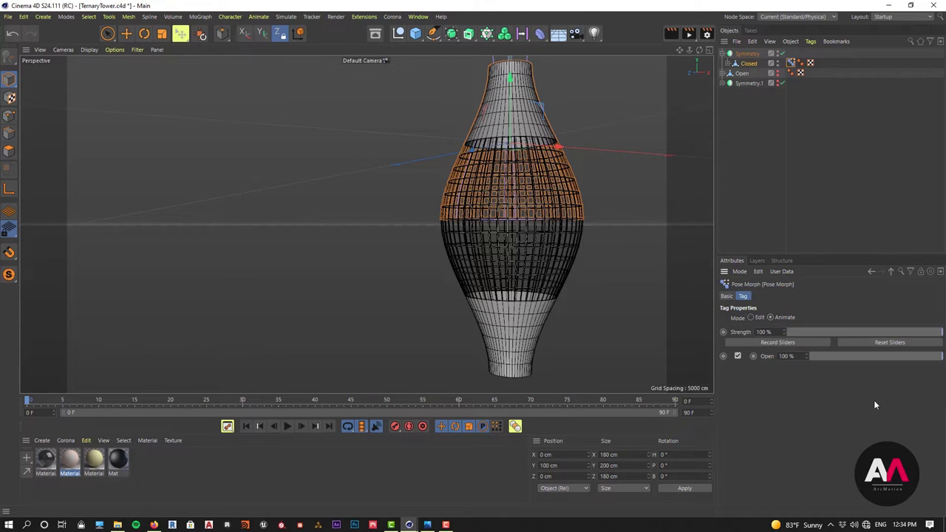
pyautogui.click(775, 199)
pyautogui.scroll(-2, 499, 237)
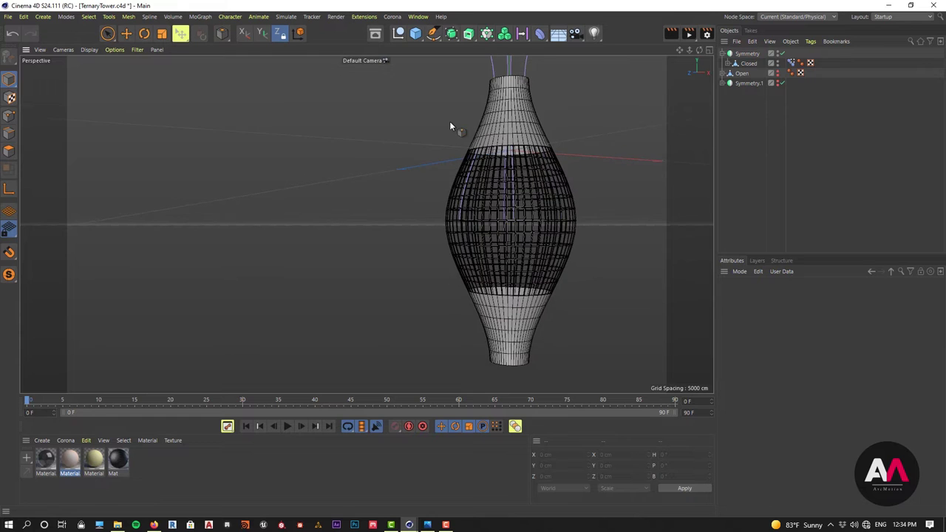
pyautogui.keyDown('alt'); pyautogui.moveTo(449, 121); pyautogui.dragTo(480, 158); pyautogui.keyUp('alt')
pyautogui.scroll(3, 480, 158)
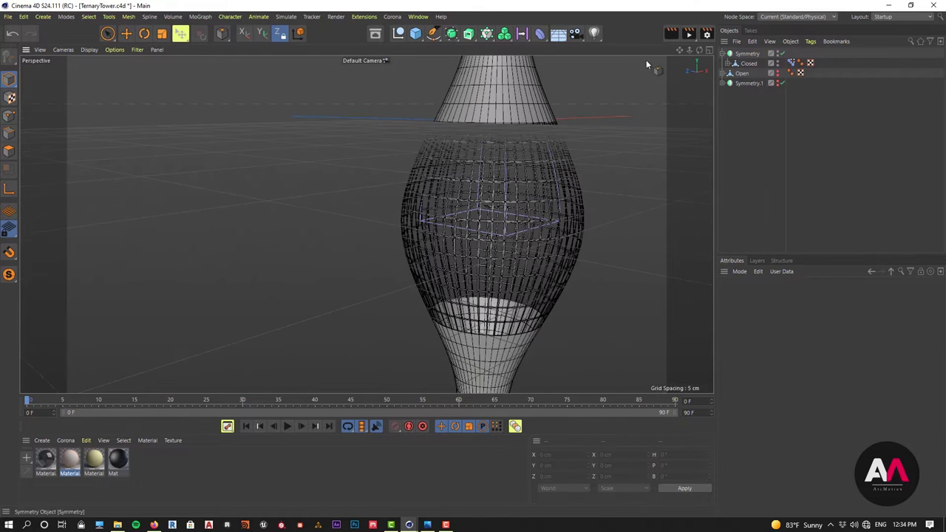
# Add a Null object named Modul and place the Symmetry object inside it.
pyautogui.click(398, 33)
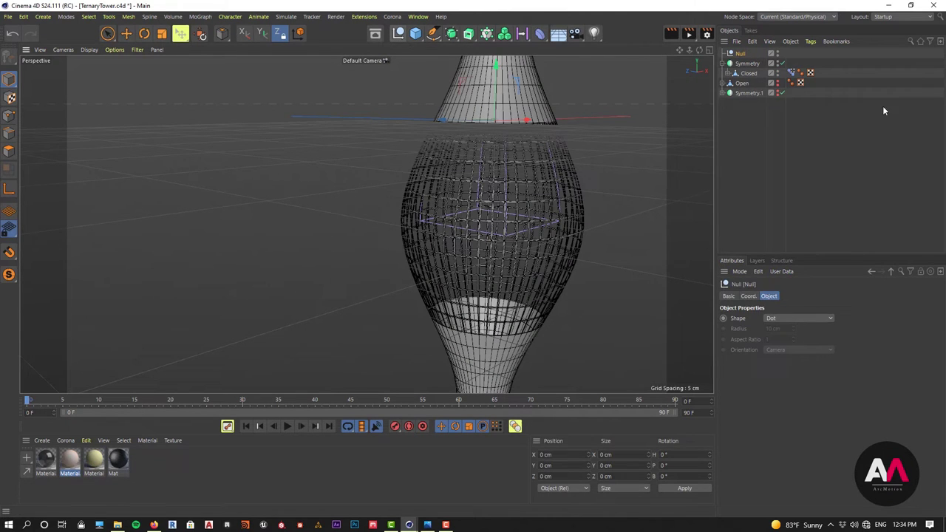
pyautogui.doubleClick(741, 54)
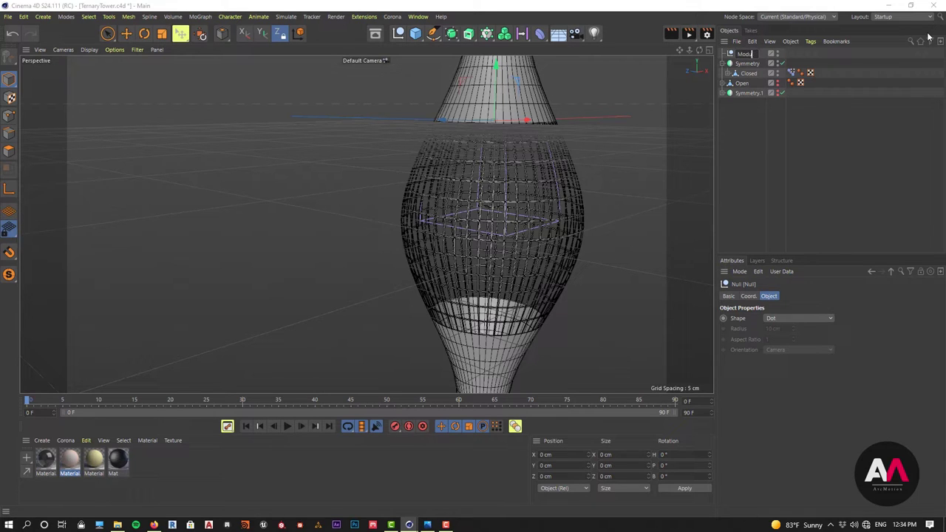
pyautogui.write('Modul')
pyautogui.press('Return')
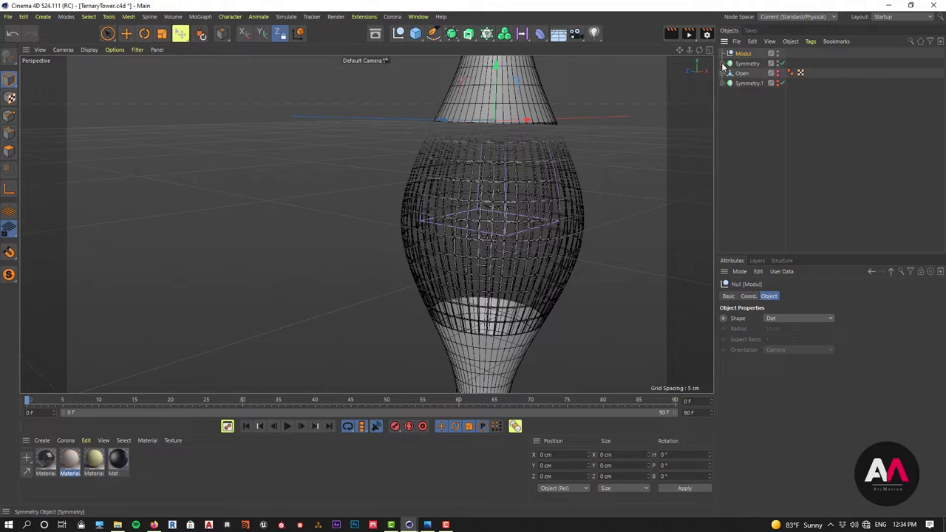
pyautogui.moveTo(746, 56); pyautogui.dragTo(743, 54)
# Add a Morph deformer as a child of the Closed object.
pyautogui.click(752, 65)
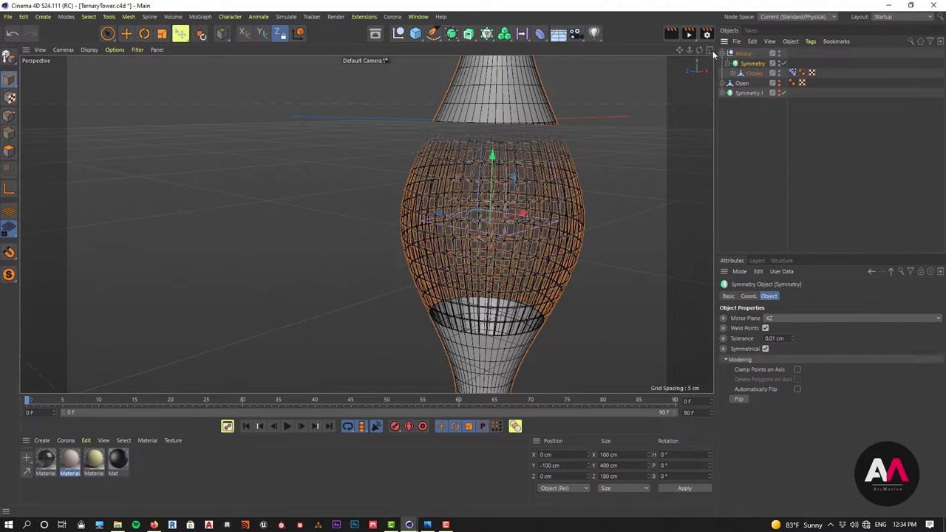
pyautogui.click(753, 73)
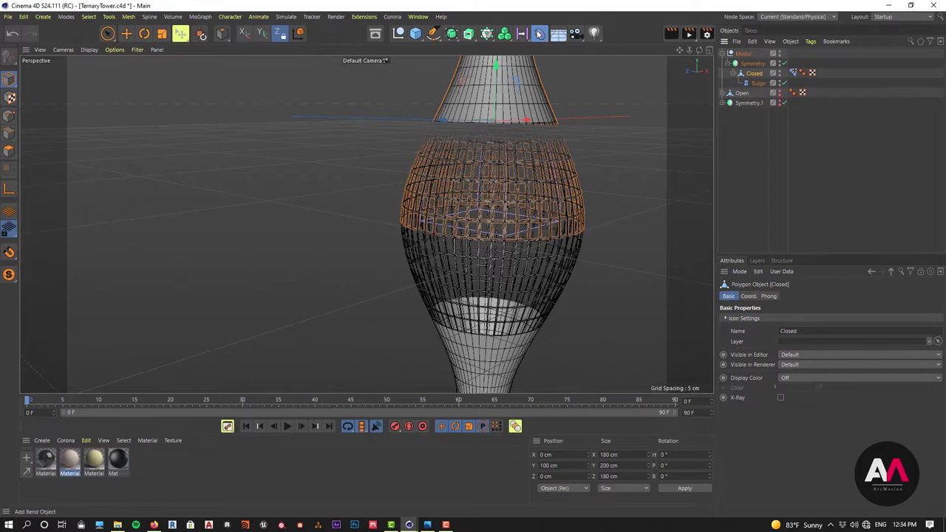
pyautogui.click(540, 34)
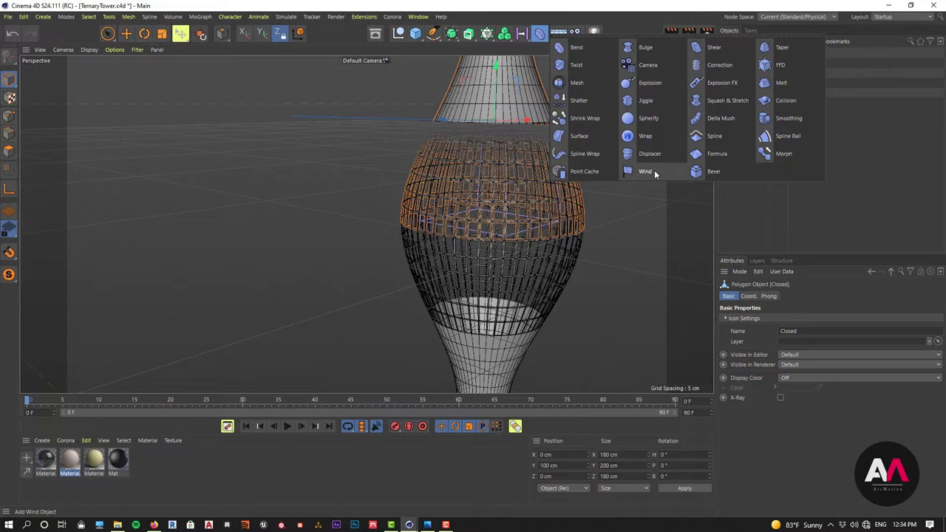
pyautogui.keyDown('shift'); pyautogui.click(785, 154); pyautogui.keyUp('shift')
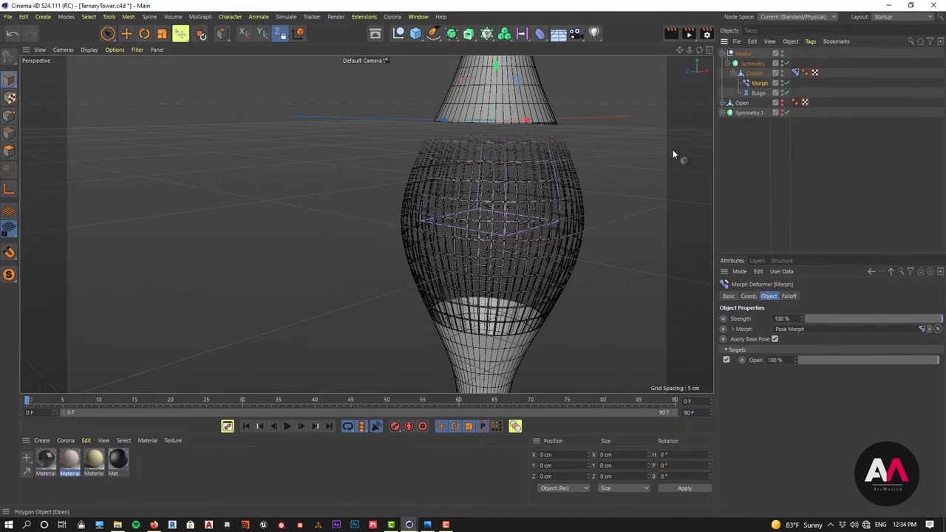
# Test the Morph deformer's Open target by varying its strength back to 100%, and inspect the Pose Morph tag's settings.
pyautogui.scroll(4, 499, 222)
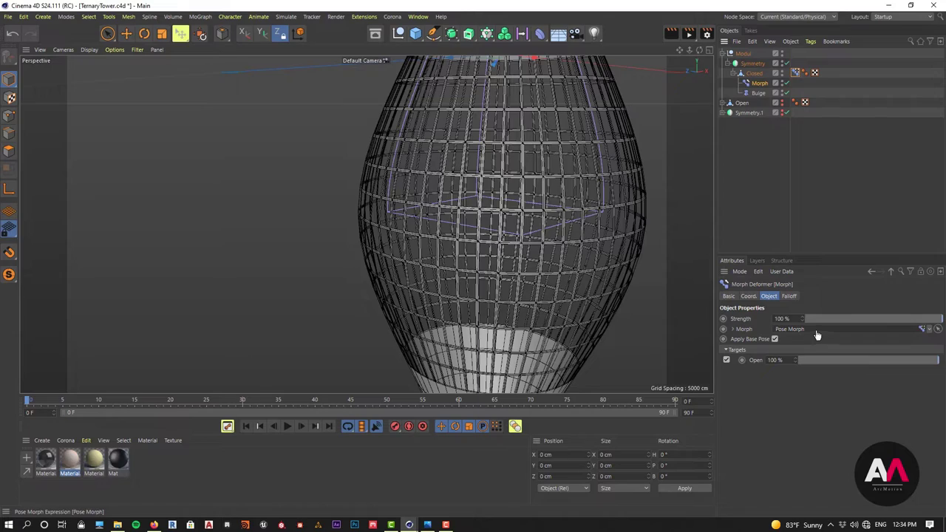
pyautogui.moveTo(928, 365)
pyautogui.mouseDown()
pyautogui.moveTo(806, 362)
pyautogui.moveTo(942, 362)
pyautogui.moveTo(916, 356)
pyautogui.moveTo(809, 373)
pyautogui.moveTo(942, 368)
pyautogui.mouseUp()
pyautogui.click(796, 73)
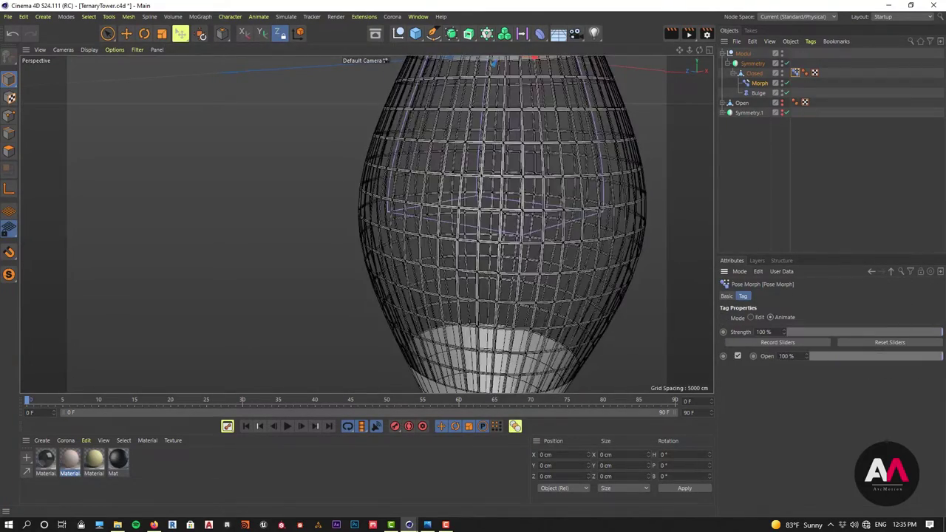
# Add a Spherical Field to the falloff of the Morph deformer.
pyautogui.click(746, 84)
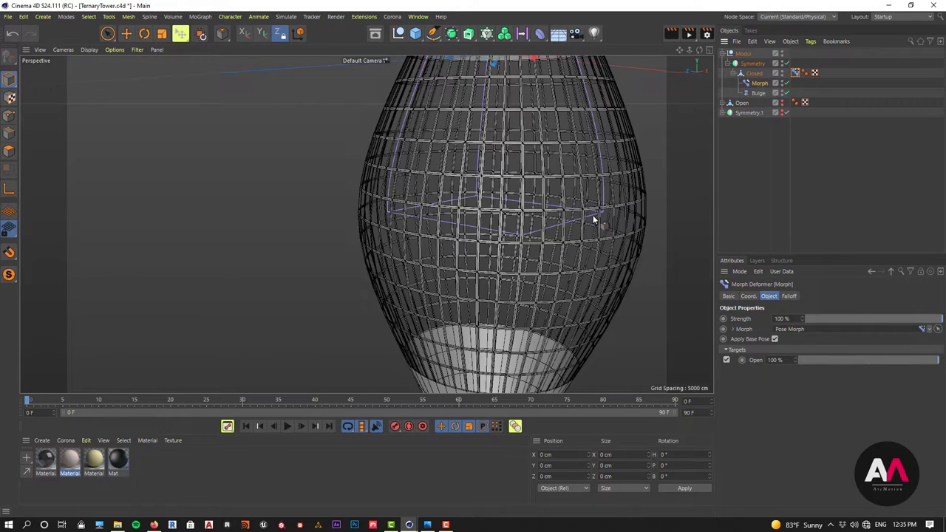
pyautogui.click(788, 296)
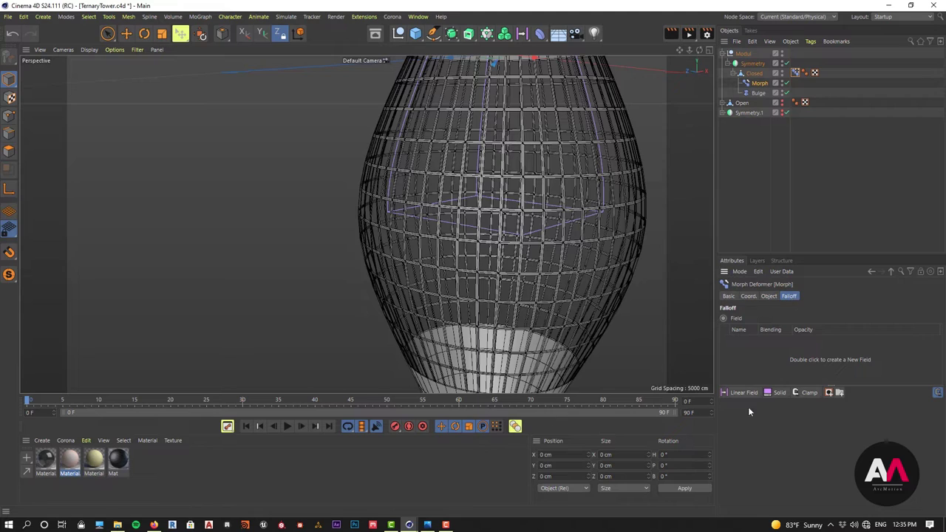
pyautogui.keyDown('alt'); pyautogui.moveTo(494, 186); pyautogui.dragTo(416, 230, button='right'); pyautogui.keyUp('alt')
pyautogui.keyDown('alt'); pyautogui.moveTo(449, 219); pyautogui.dragTo(498, 172); pyautogui.keyUp('alt')
pyautogui.keyDown('alt'); pyautogui.moveTo(498, 171); pyautogui.dragTo(546, 161, button='right'); pyautogui.keyUp('alt')
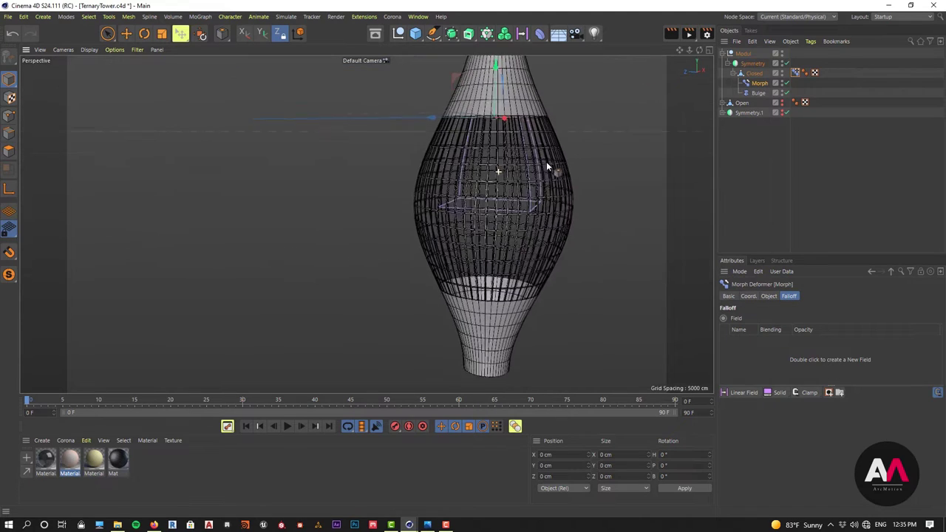
pyautogui.keyDown('alt'); pyautogui.moveTo(519, 219); pyautogui.dragTo(510, 224); pyautogui.keyUp('alt')
pyautogui.scroll(5, 511, 226)
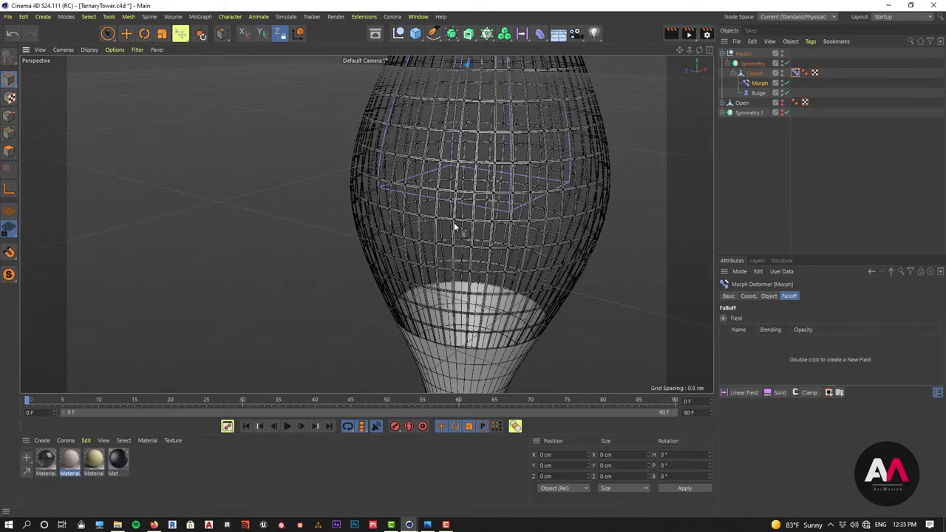
pyautogui.keyDown('alt'); pyautogui.moveTo(454, 223); pyautogui.dragTo(569, 216); pyautogui.keyUp('alt')
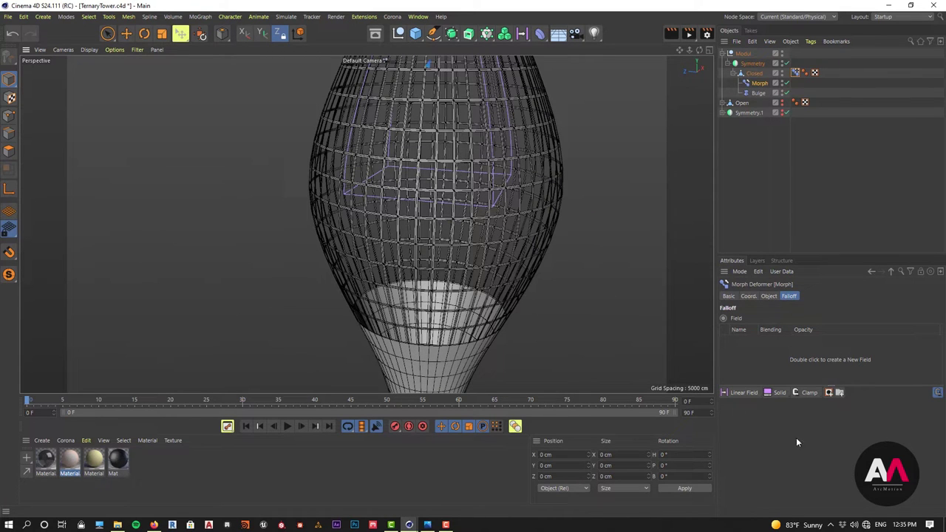
pyautogui.click(738, 394)
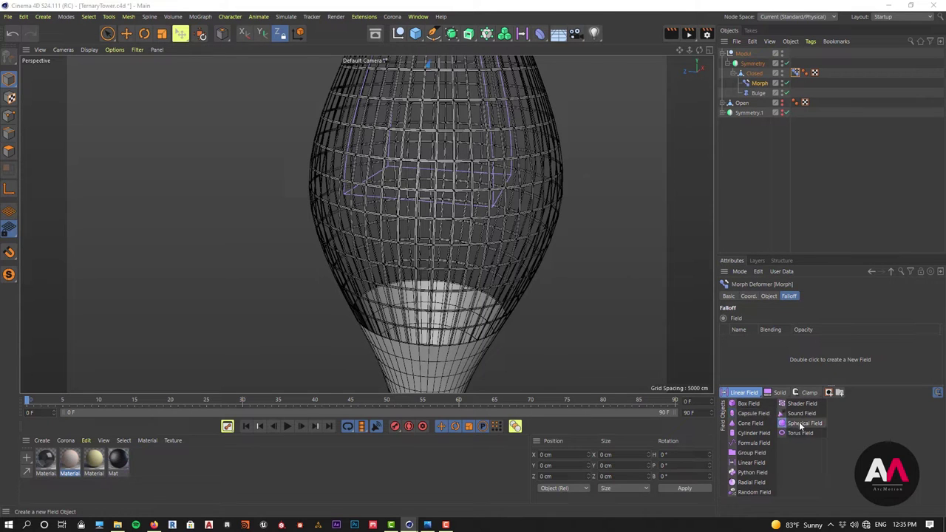
pyautogui.click(800, 424)
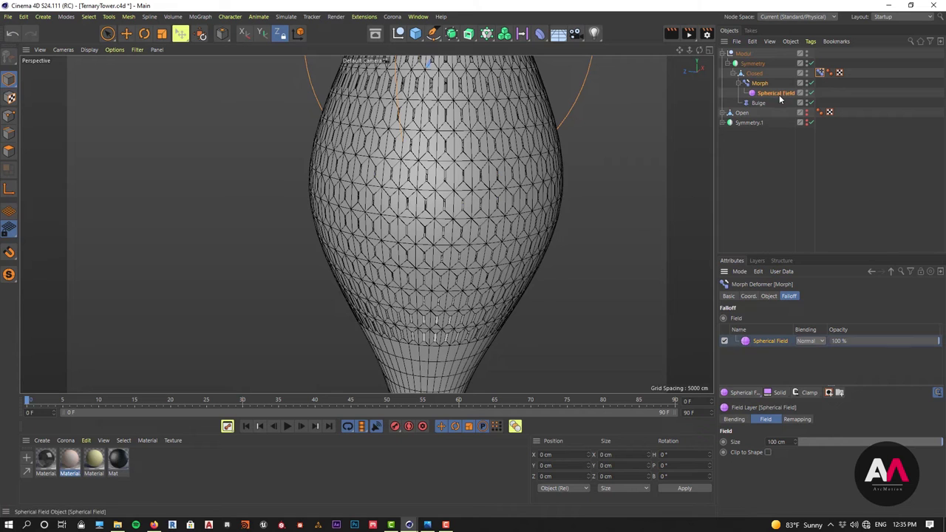
# Move the Spherical Field down the tower to about -103.5 cm in Y and outward to about 78.8 cm in Z.
pyautogui.keyDown('alt'); pyautogui.moveTo(619, 194); pyautogui.dragTo(538, 240, button='right'); pyautogui.keyUp('alt')
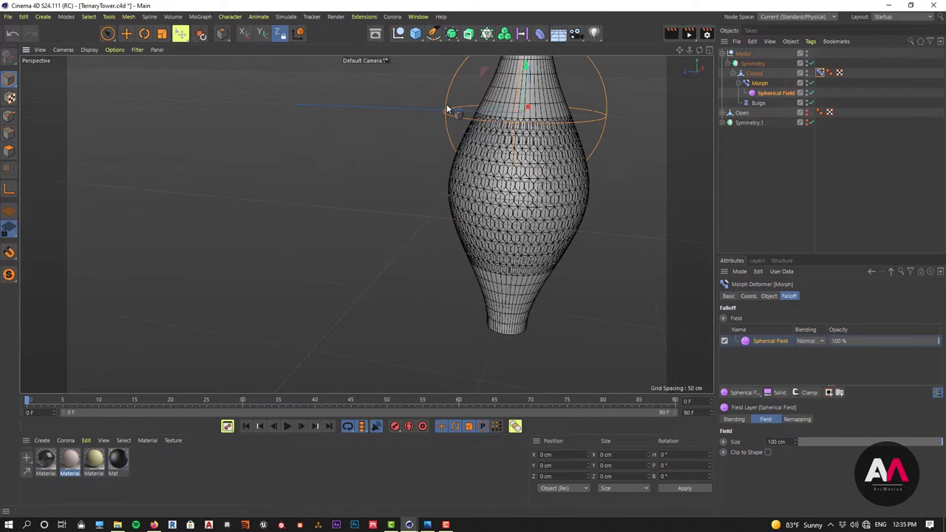
pyautogui.click(108, 34)
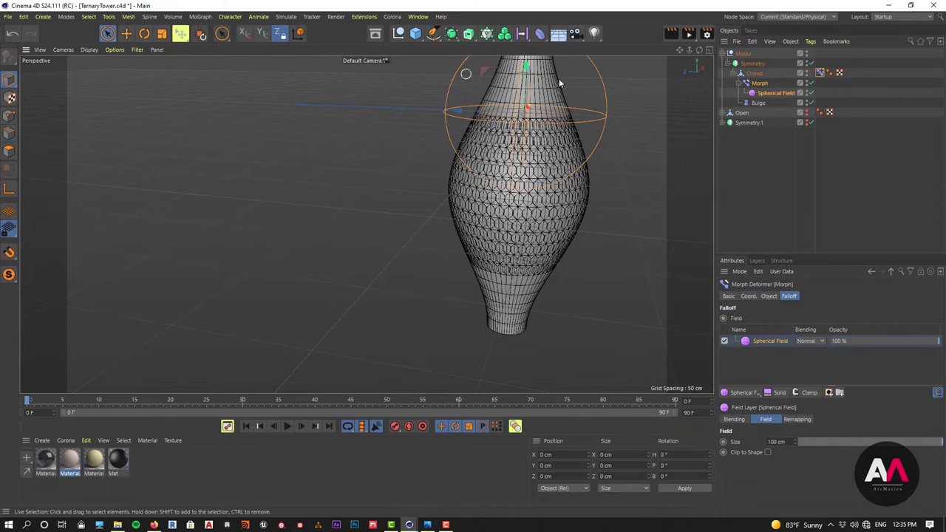
pyautogui.moveTo(527, 77); pyautogui.dragTo(522, 131)
pyautogui.scroll(3, 502, 182)
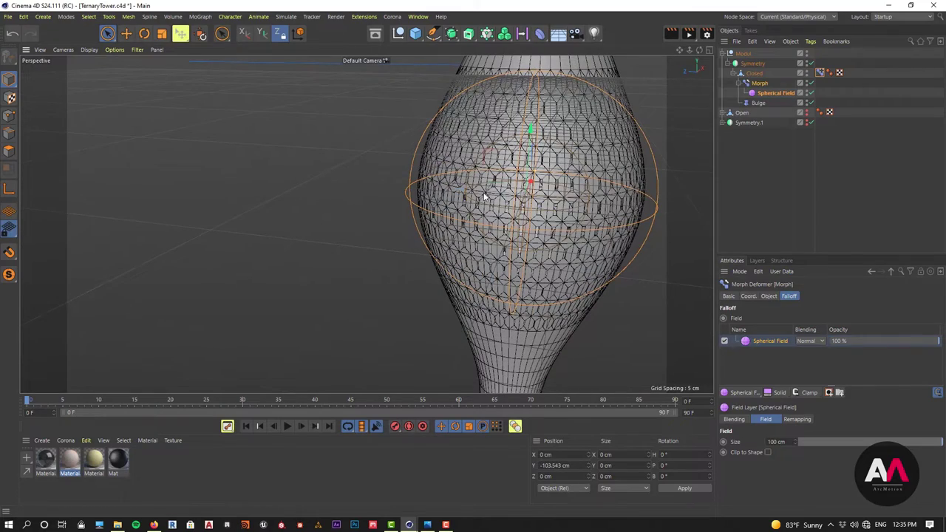
pyautogui.keyDown('alt'); pyautogui.moveTo(474, 210); pyautogui.dragTo(473, 240); pyautogui.keyUp('alt')
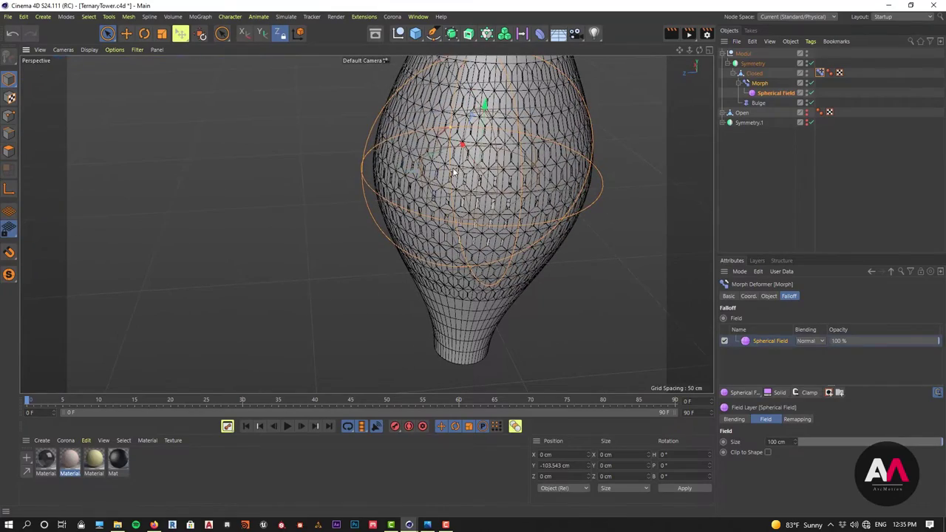
pyautogui.moveTo(453, 172); pyautogui.dragTo(163, 212)
pyautogui.keyDown('alt'); pyautogui.moveTo(207, 175); pyautogui.dragTo(96, 229, button='right'); pyautogui.keyUp('alt')
pyautogui.keyDown('alt'); pyautogui.moveTo(404, 162); pyautogui.dragTo(459, 189, button='right'); pyautogui.keyUp('alt')
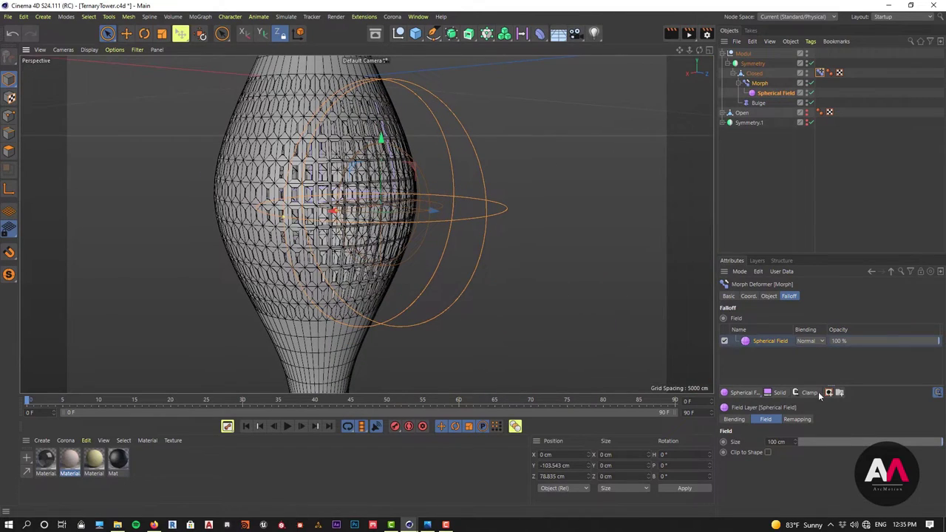
# Try a Spherical Field size of 117 cm and set it back to 100 cm.
pyautogui.moveTo(797, 440)
pyautogui.mouseDown()
pyautogui.moveTo(818, 440)
pyautogui.moveTo(793, 442)
pyautogui.mouseUp()
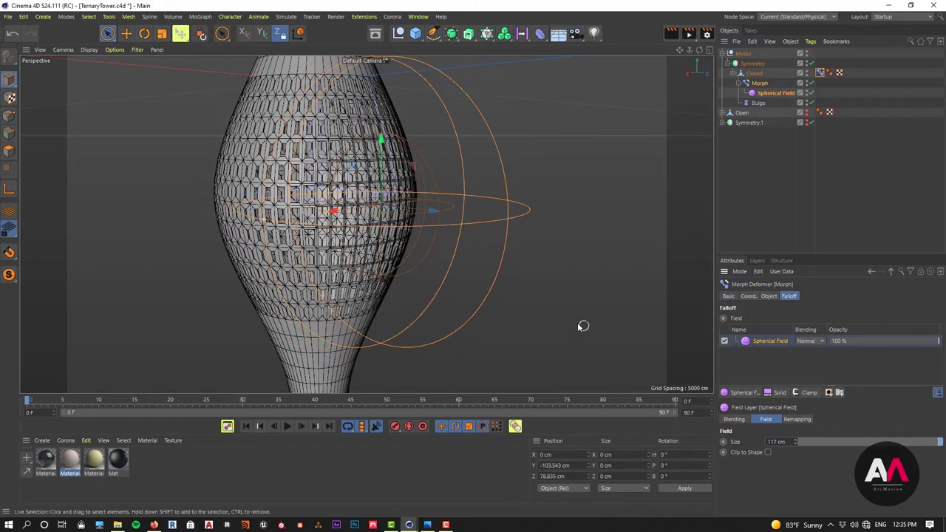
pyautogui.keyDown('alt'); pyautogui.moveTo(466, 203); pyautogui.dragTo(403, 211); pyautogui.keyUp('alt')
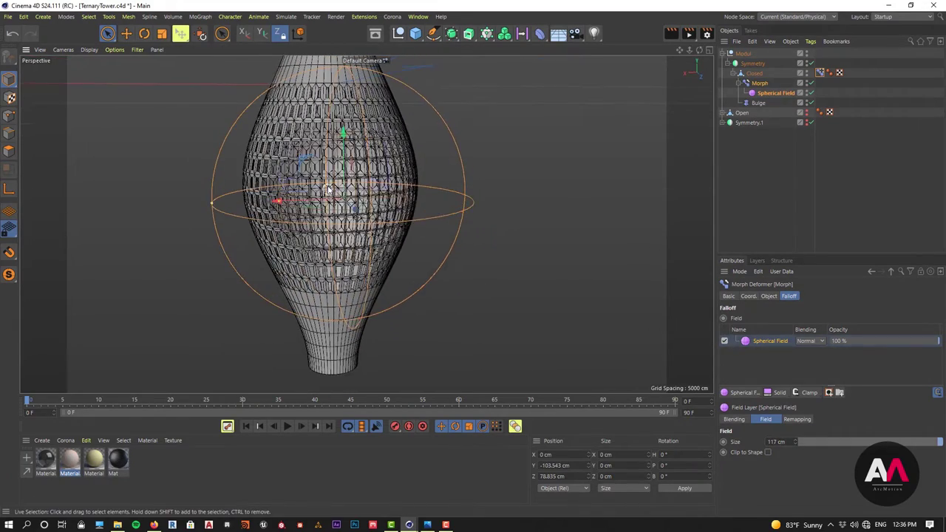
pyautogui.scroll(5, 463, 230)
pyautogui.moveTo(784, 442); pyautogui.dragTo(663, 411)
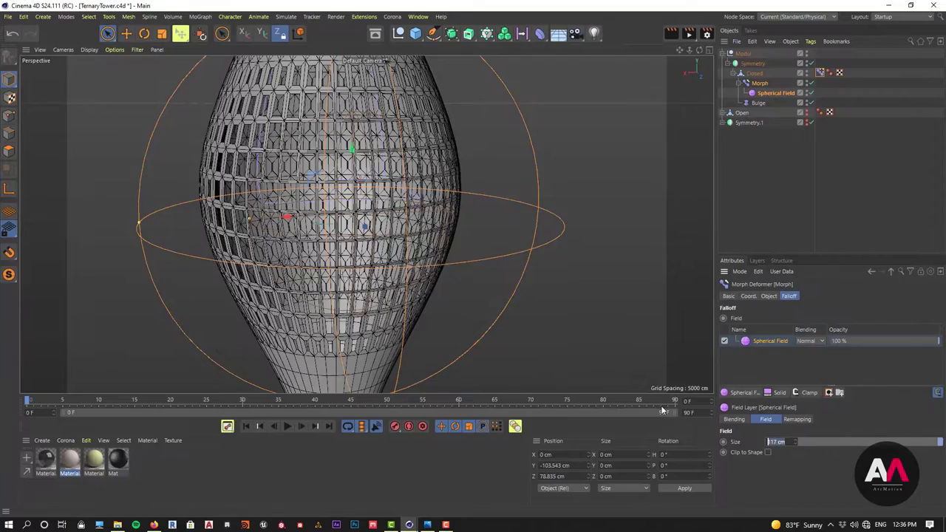
pyautogui.write('1')
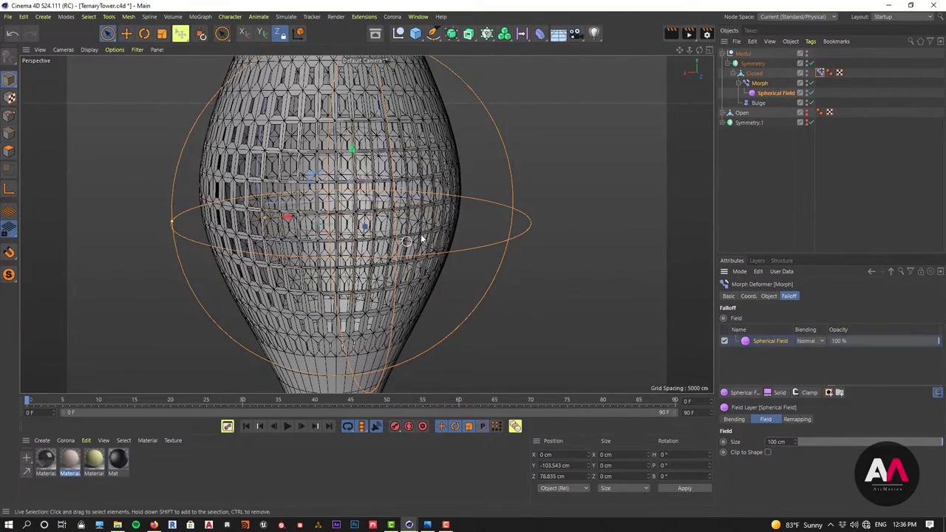
# Add a Curve modifier layer above the Spherical Field in the Morph deformer's falloff.
pyautogui.scroll(-3, 392, 146)
pyautogui.keyDown('alt'); pyautogui.moveTo(369, 179); pyautogui.dragTo(250, 176); pyautogui.keyUp('alt')
pyautogui.keyDown('alt'); pyautogui.moveTo(238, 169); pyautogui.dragTo(262, 168, button='right'); pyautogui.keyUp('alt')
pyautogui.keyDown('alt'); pyautogui.moveTo(262, 168); pyautogui.dragTo(458, 220); pyautogui.keyUp('alt')
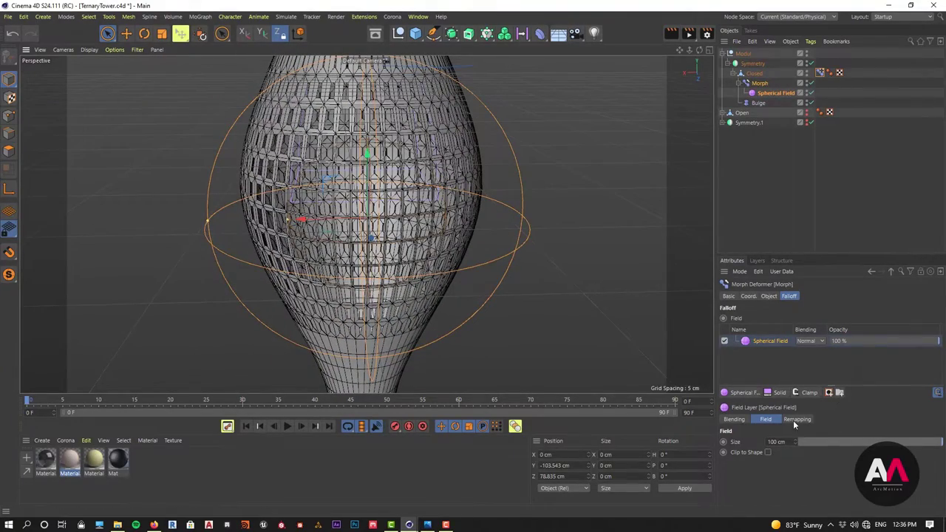
pyautogui.click(807, 393)
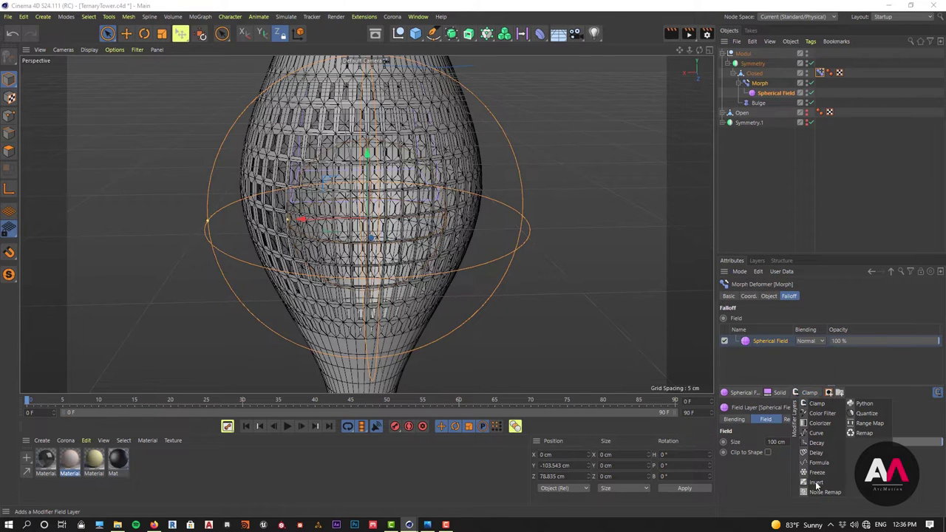
pyautogui.click(816, 433)
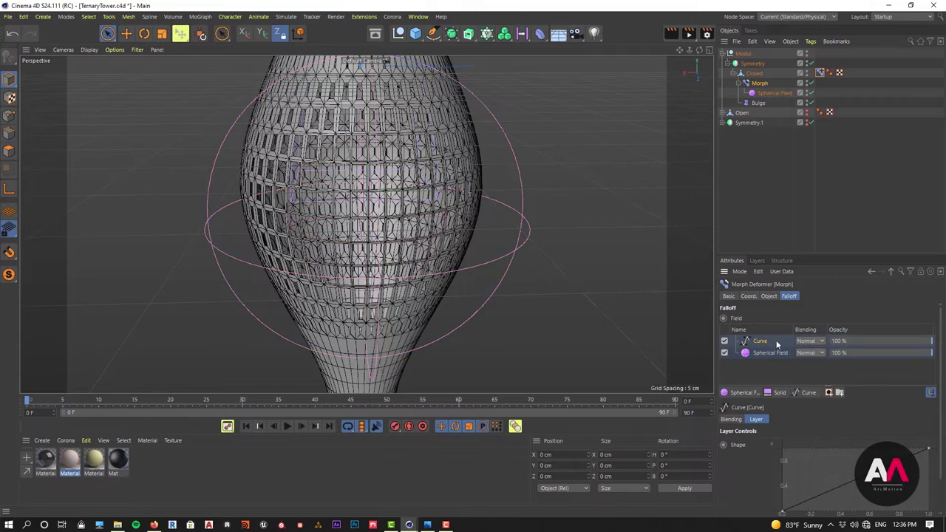
# Bow the falloff curve upward by pulling its end point's tangent toward the start of the graph.
pyautogui.scroll(-3, 503, 228)
pyautogui.keyDown('alt'); pyautogui.moveTo(425, 206); pyautogui.dragTo(484, 216); pyautogui.keyUp('alt')
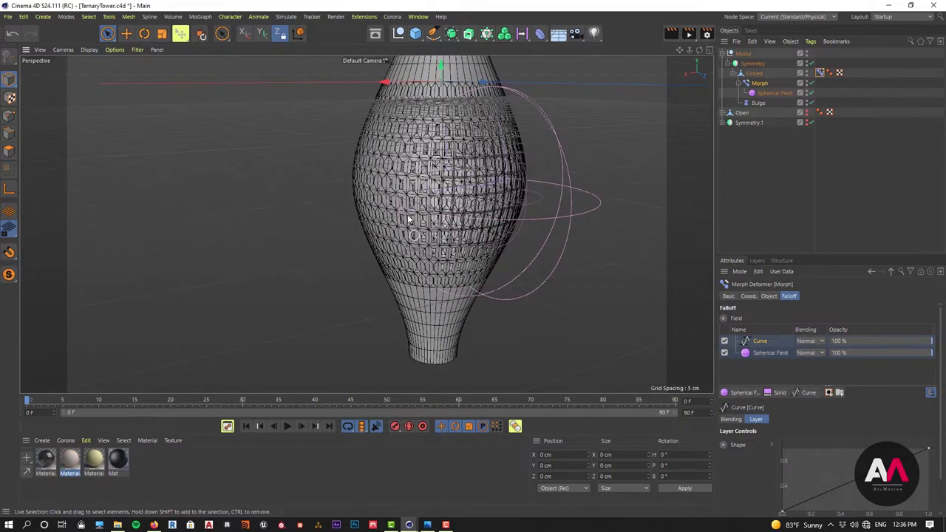
pyautogui.scroll(3, 555, 170)
pyautogui.scroll(-1, 477, 192)
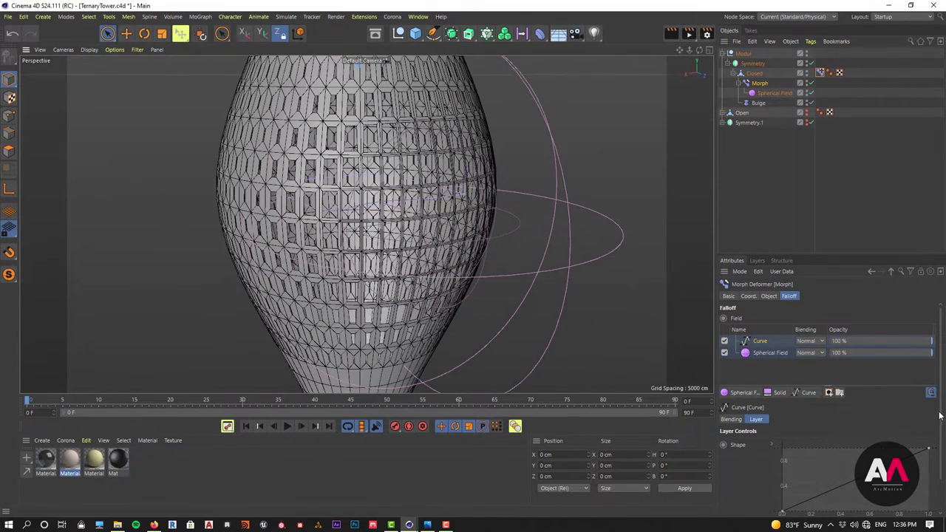
pyautogui.scroll(-1, 939, 417)
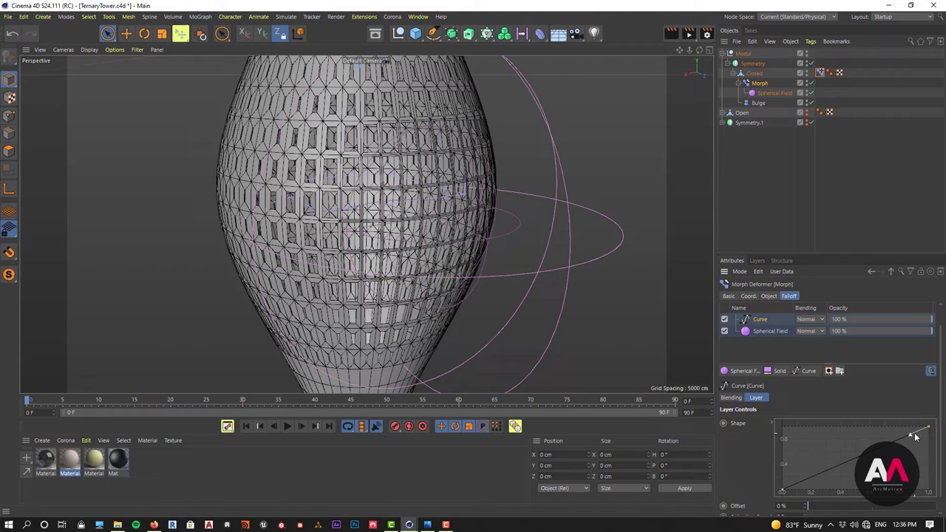
pyautogui.moveTo(910, 438); pyautogui.dragTo(834, 438)
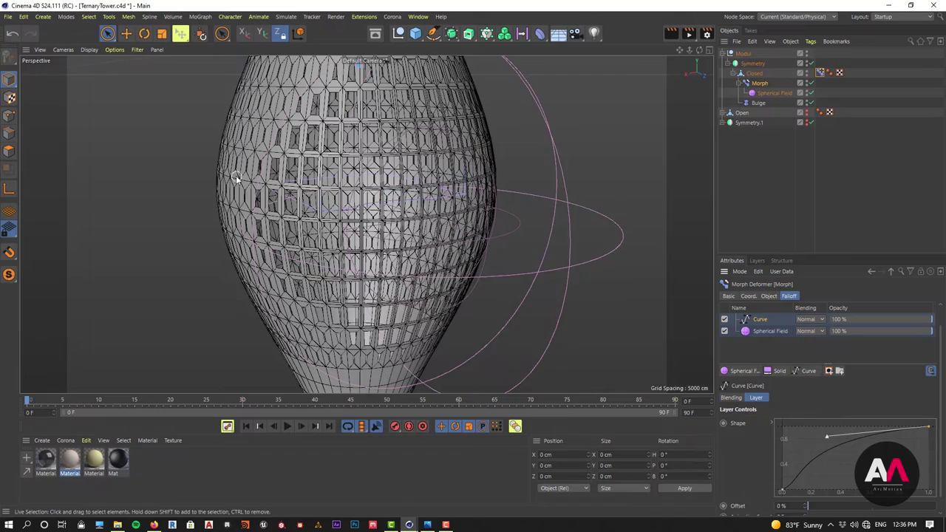
pyautogui.scroll(3, 237, 179)
pyautogui.keyDown('alt'); pyautogui.moveTo(261, 197); pyautogui.dragTo(361, 244); pyautogui.keyUp('alt')
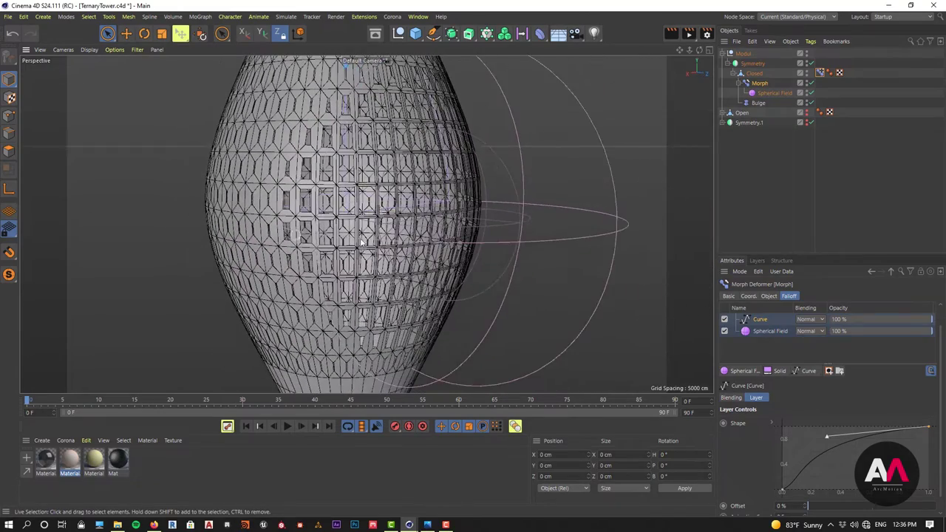
# Refine the falloff curve into a gentle S-shape by adjusting the tangents at its start and end points.
pyautogui.moveTo(826, 436); pyautogui.dragTo(861, 434)
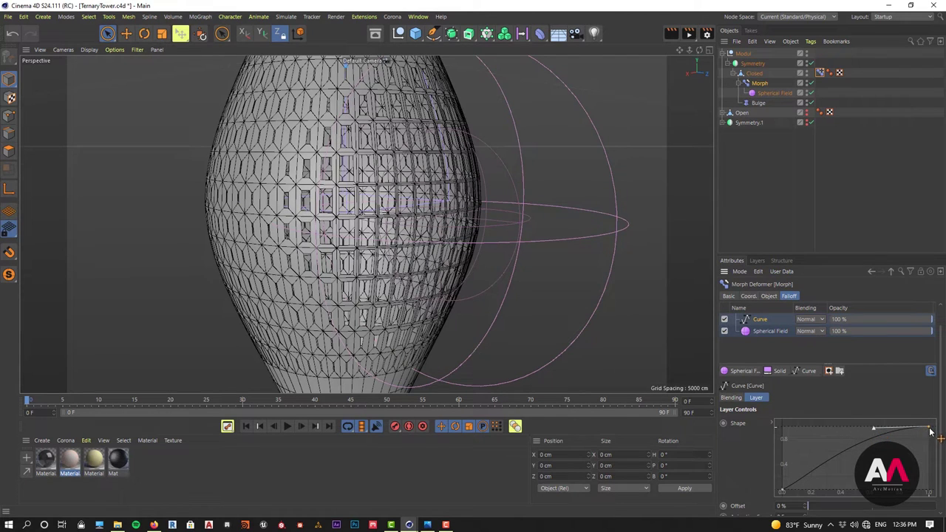
pyautogui.moveTo(930, 432)
pyautogui.mouseDown()
pyautogui.moveTo(936, 467)
pyautogui.moveTo(938, 432)
pyautogui.mouseUp()
pyautogui.moveTo(785, 492)
pyautogui.mouseDown()
pyautogui.moveTo(786, 477)
pyautogui.moveTo(775, 499)
pyautogui.moveTo(817, 478)
pyautogui.moveTo(798, 488)
pyautogui.mouseUp()
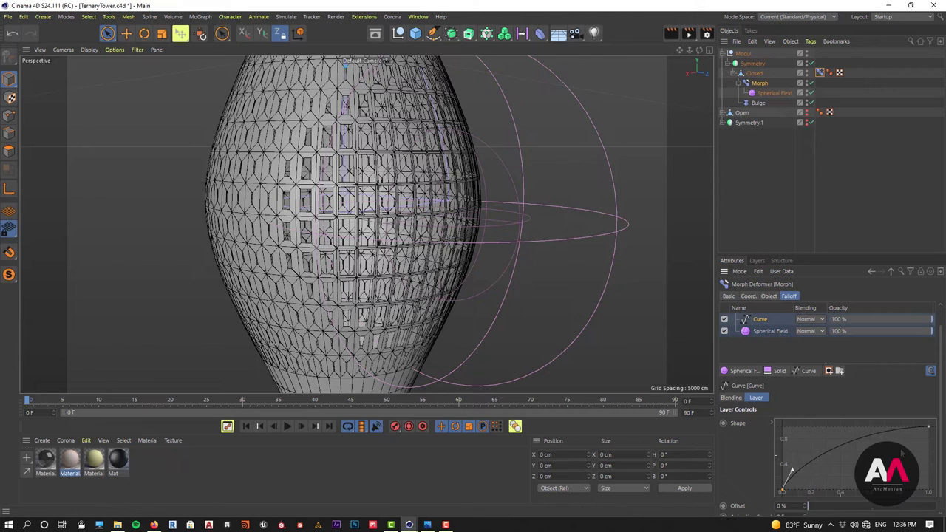
pyautogui.moveTo(873, 430)
pyautogui.mouseDown()
pyautogui.moveTo(852, 430)
pyautogui.moveTo(862, 426)
pyautogui.mouseUp()
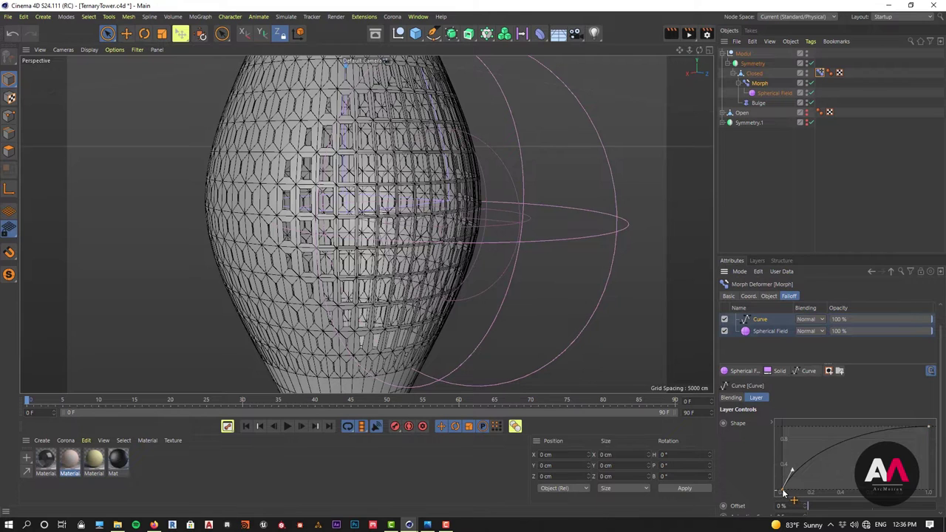
pyautogui.moveTo(783, 493); pyautogui.dragTo(832, 484)
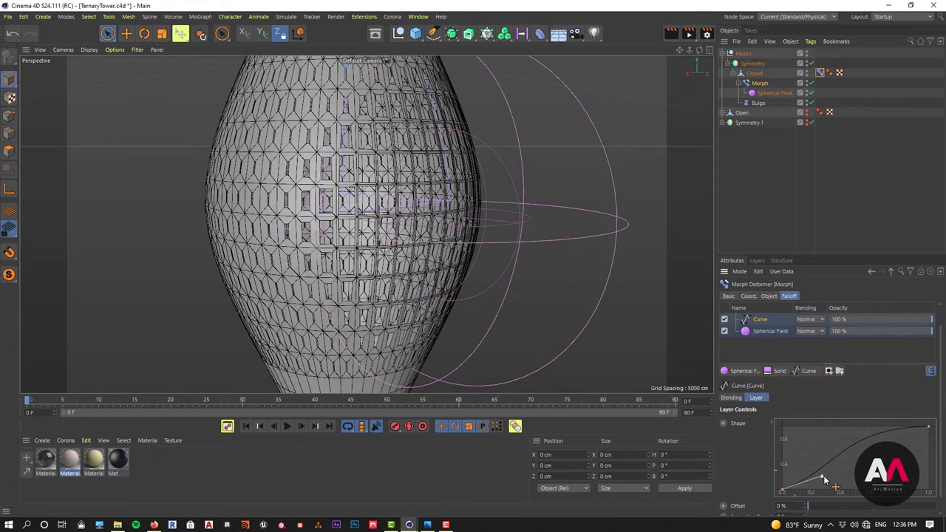
# Shift the Spherical Field toward the tower's axis to about 35.3 cm in Z and enlarge its size to 121 cm.
pyautogui.click(782, 93)
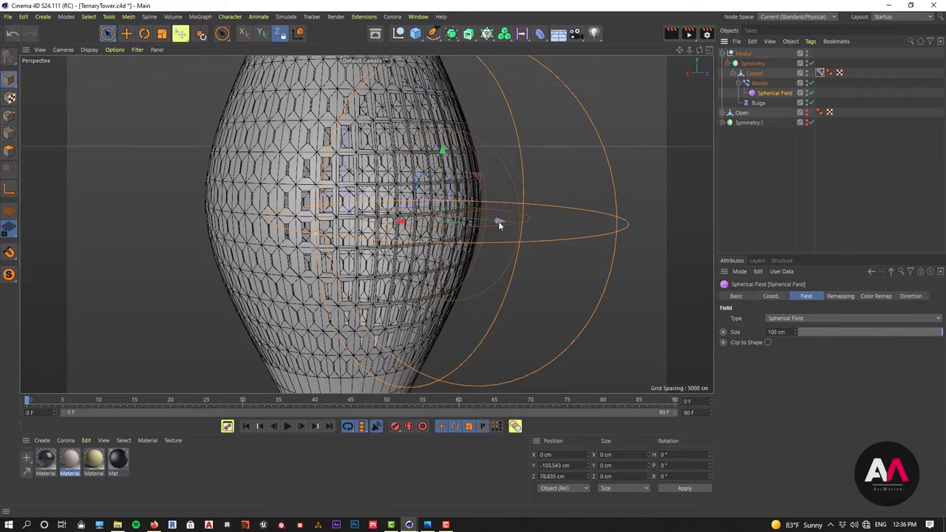
pyautogui.moveTo(498, 223); pyautogui.dragTo(473, 219)
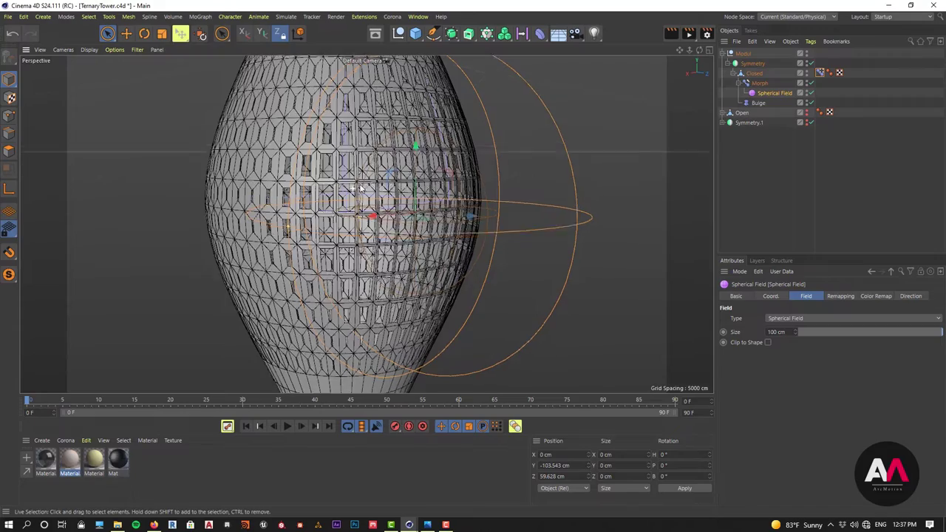
pyautogui.keyDown('alt'); pyautogui.moveTo(361, 189); pyautogui.dragTo(369, 226); pyautogui.keyUp('alt')
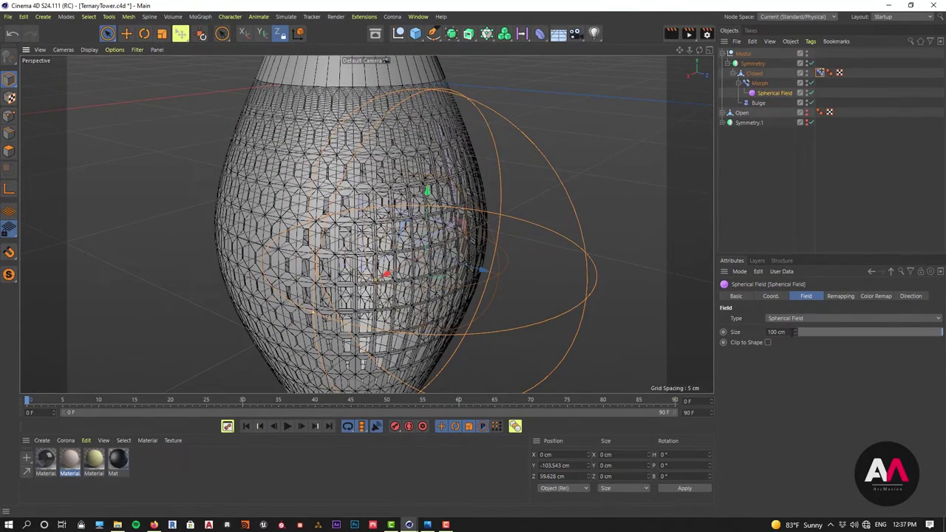
pyautogui.moveTo(795, 331); pyautogui.dragTo(795, 310)
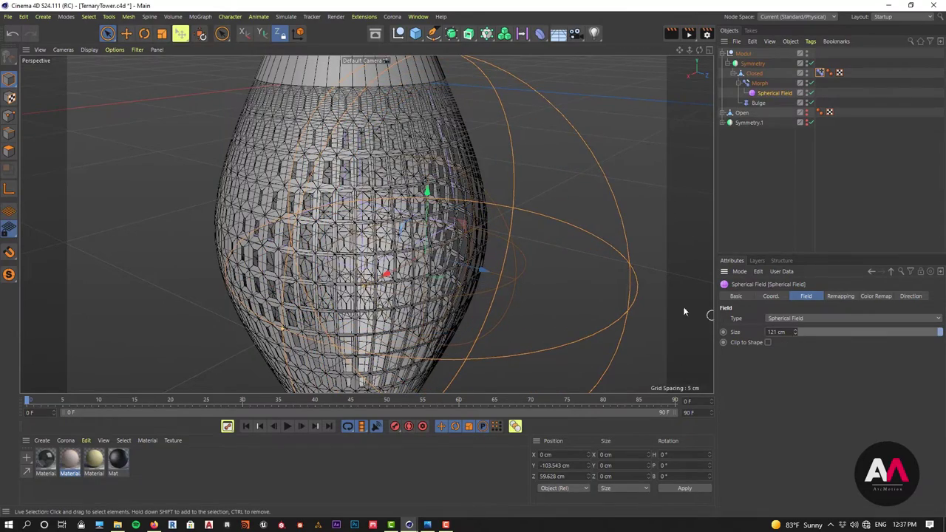
pyautogui.keyDown('alt'); pyautogui.moveTo(532, 245); pyautogui.dragTo(506, 199); pyautogui.keyUp('alt')
pyautogui.keyDown('alt'); pyautogui.moveTo(447, 216); pyautogui.dragTo(534, 255); pyautogui.keyUp('alt')
pyautogui.scroll(4, 397, 214)
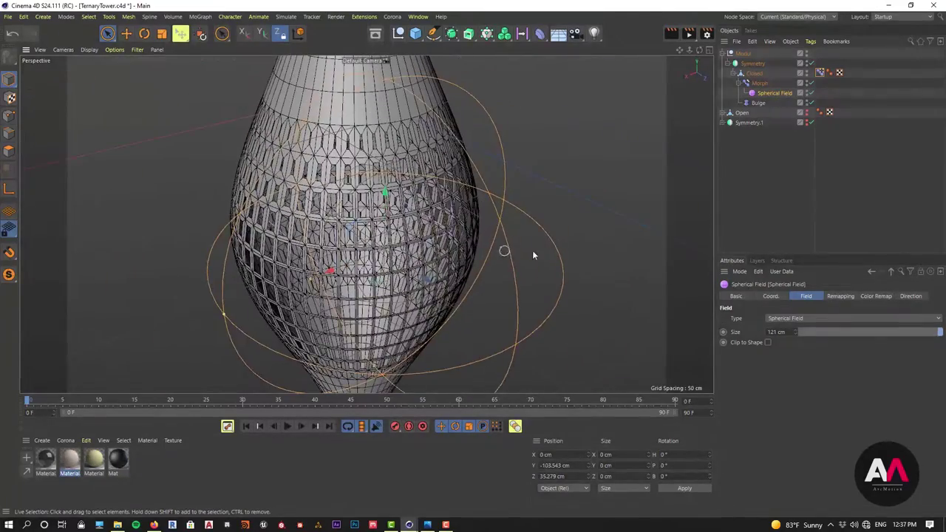
# Bow the Morph deformer's falloff curve upward by steepening its start tangent and shortening its end tangent.
pyautogui.click(759, 83)
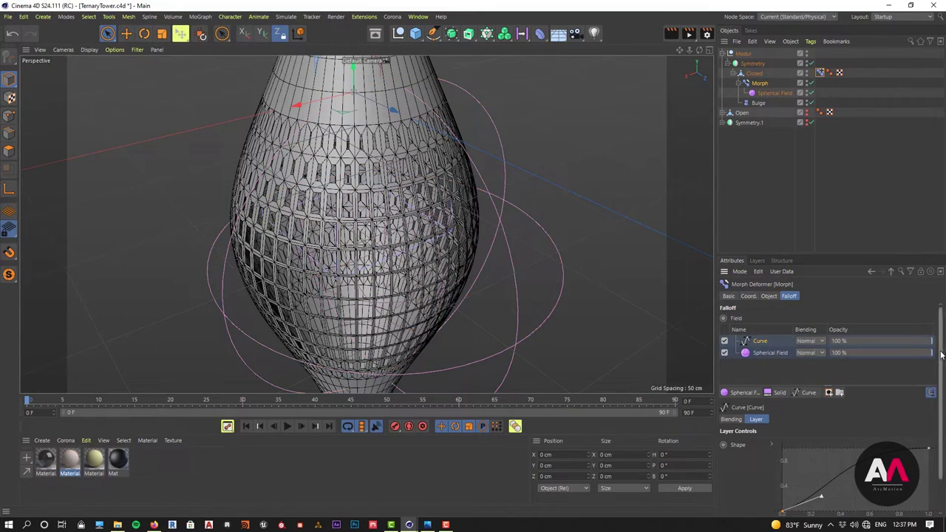
pyautogui.moveTo(941, 357); pyautogui.dragTo(940, 393)
pyautogui.scroll(4, 330, 280)
pyautogui.keyDown('alt'); pyautogui.moveTo(329, 280); pyautogui.dragTo(443, 240); pyautogui.keyUp('alt')
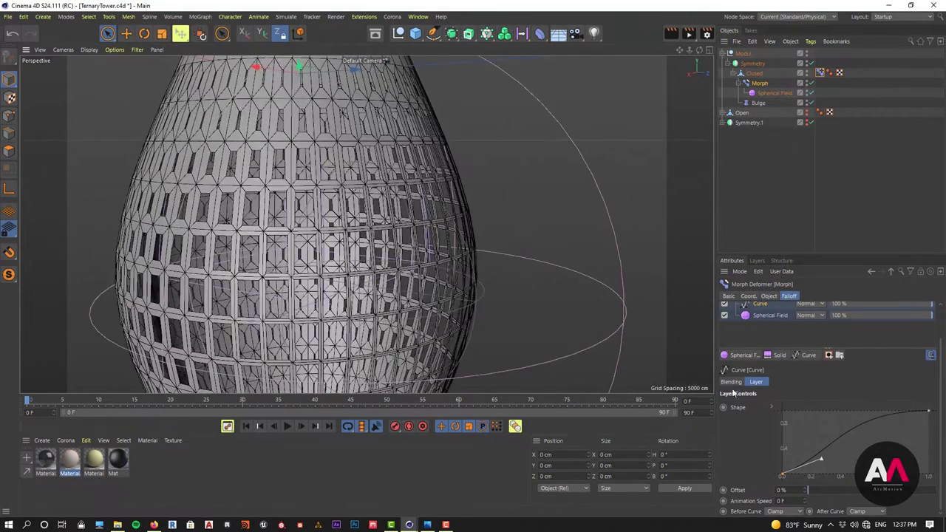
pyautogui.moveTo(822, 459); pyautogui.dragTo(804, 448)
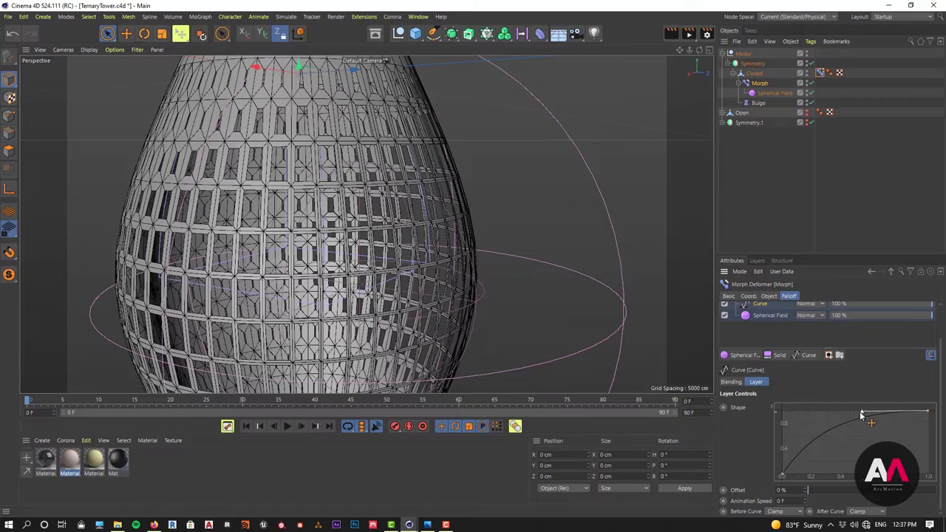
pyautogui.moveTo(861, 415); pyautogui.dragTo(884, 416)
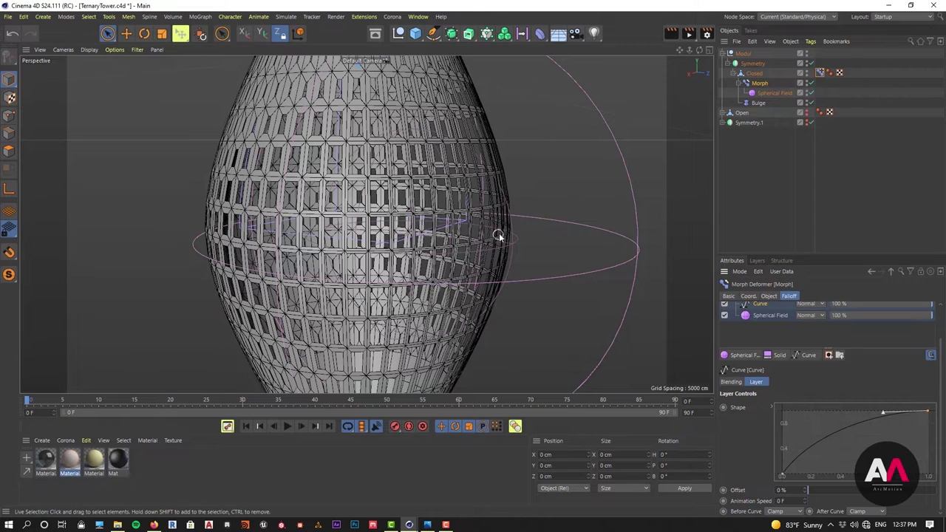
pyautogui.scroll(-3, 502, 238)
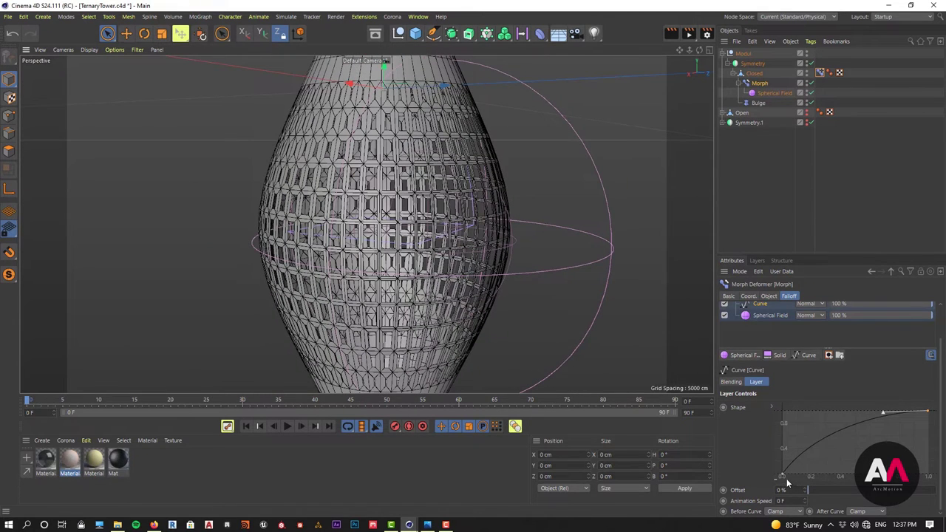
# Lower the tangent at the falloff curve's start point to soften the initial rise.
pyautogui.click(784, 477)
pyautogui.moveTo(806, 449)
pyautogui.mouseDown()
pyautogui.moveTo(811, 469)
pyautogui.moveTo(825, 473)
pyautogui.moveTo(804, 462)
pyautogui.mouseUp()
pyautogui.keyDown('alt'); pyautogui.moveTo(498, 346); pyautogui.dragTo(628, 288); pyautogui.keyUp('alt')
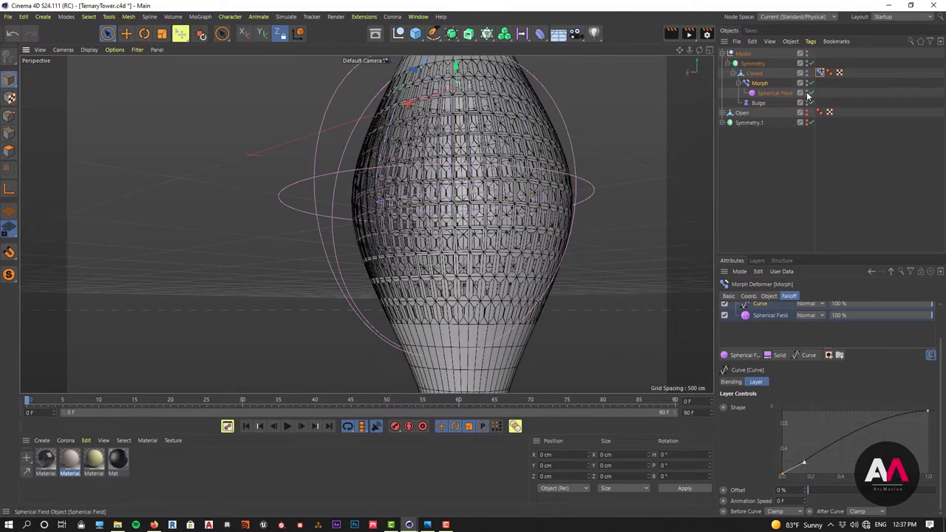
# Hide the Spherical Field in the viewport and reduce its size to 110 cm.
pyautogui.doubleClick(807, 92)
pyautogui.keyDown('alt'); pyautogui.moveTo(478, 217); pyautogui.dragTo(576, 230); pyautogui.keyUp('alt')
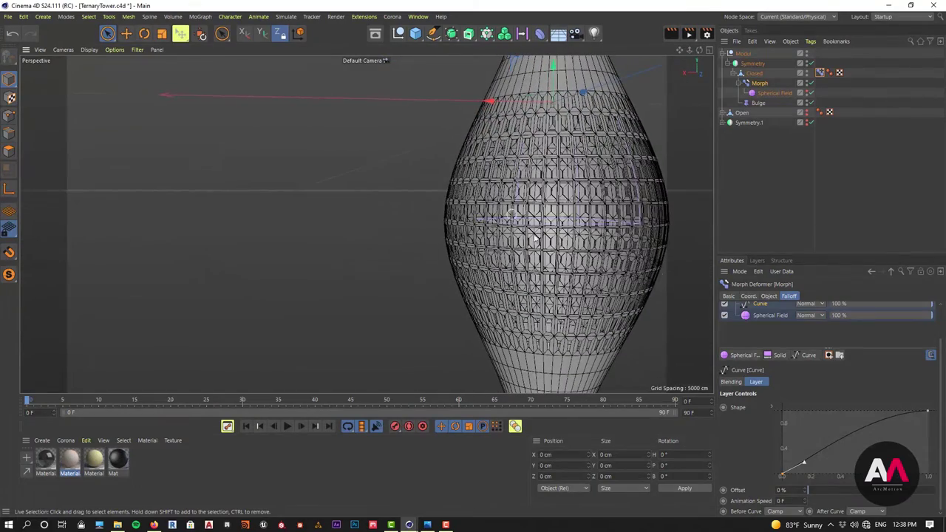
pyautogui.click(780, 316)
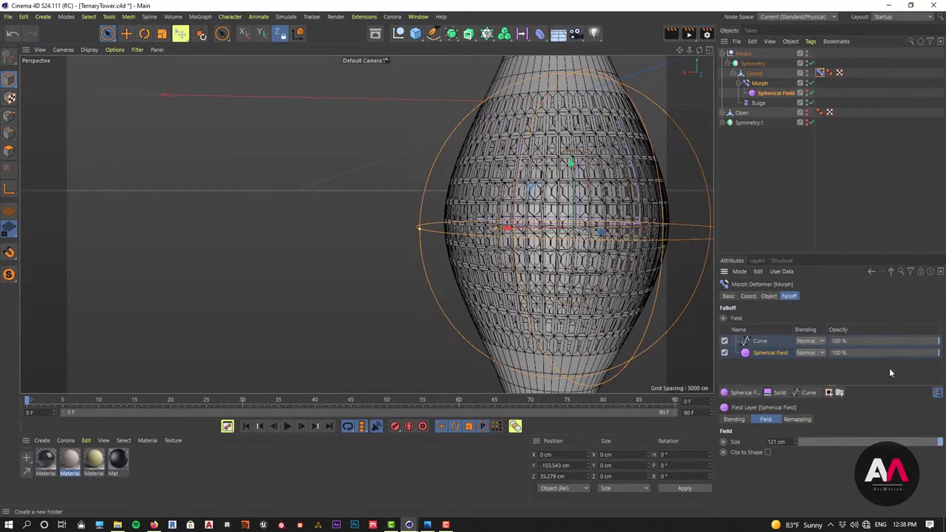
pyautogui.write('100')
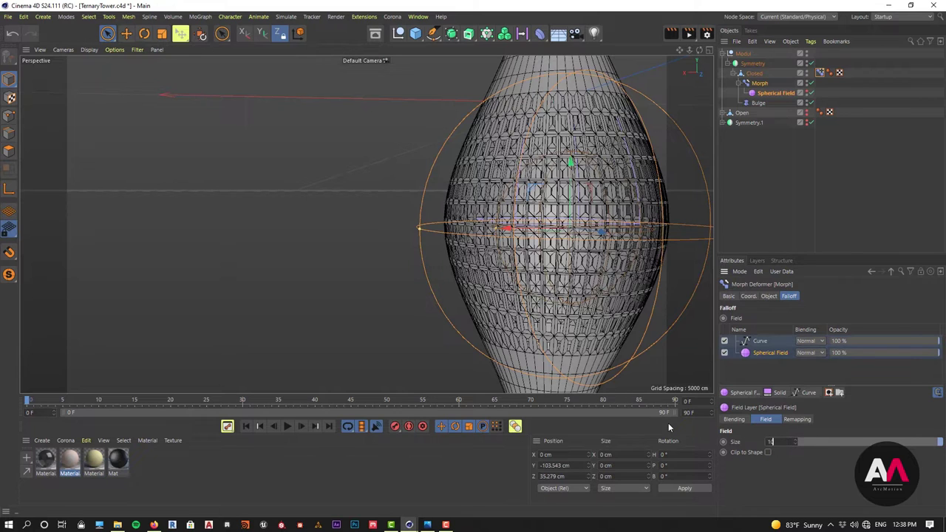
pyautogui.press('Return')
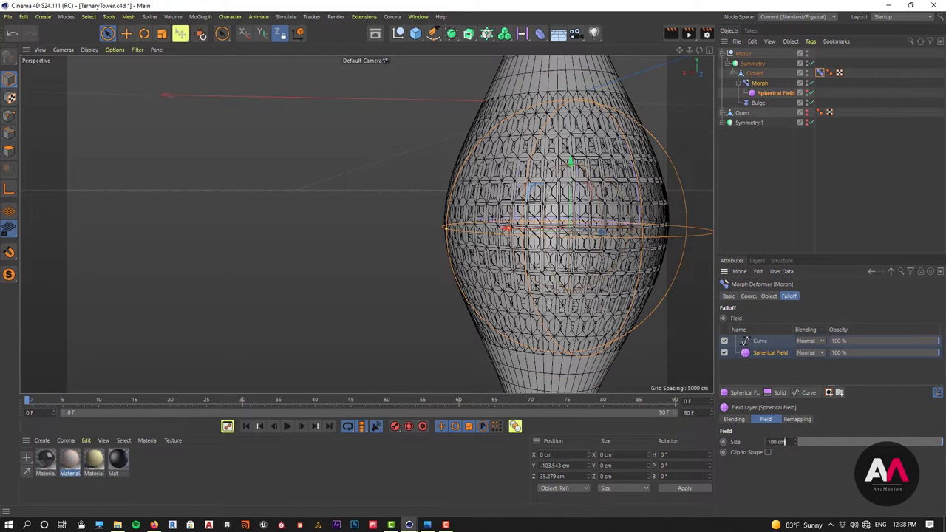
pyautogui.press('Return')
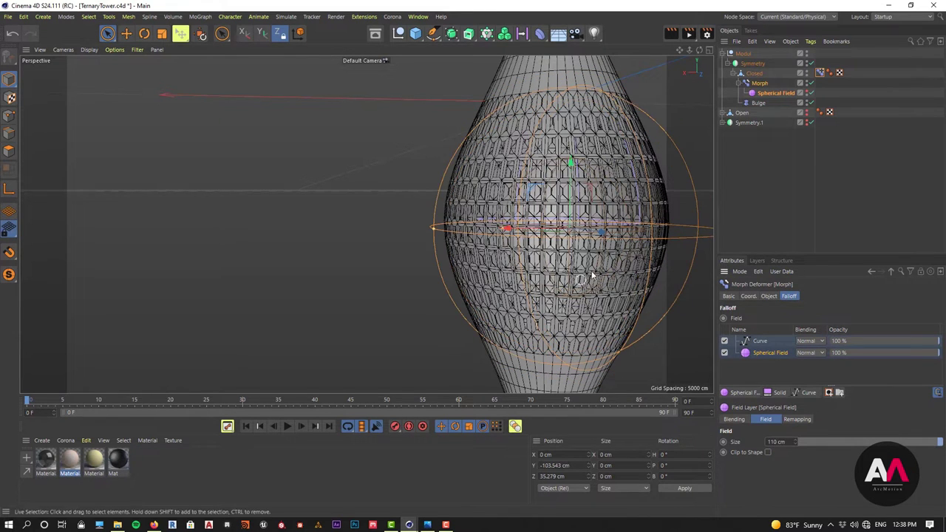
# Move the Spherical Field along Z to about 40.8 cm, outward from the tower's axis.
pyautogui.keyDown('alt'); pyautogui.moveTo(582, 224); pyautogui.dragTo(434, 179); pyautogui.keyUp('alt')
pyautogui.scroll(-3, 434, 180)
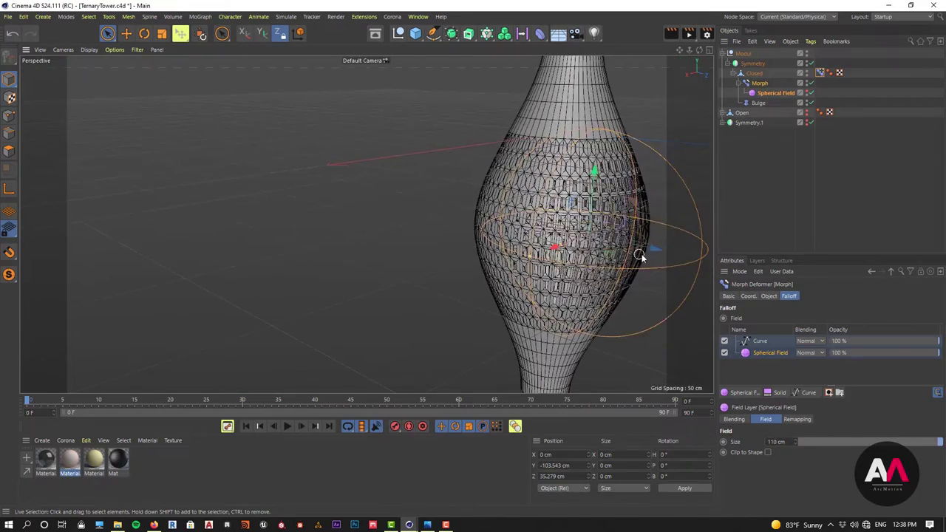
pyautogui.scroll(5, 642, 256)
pyautogui.keyDown('alt'); pyautogui.moveTo(647, 198); pyautogui.dragTo(484, 244); pyautogui.keyUp('alt')
pyautogui.scroll(5, 553, 214)
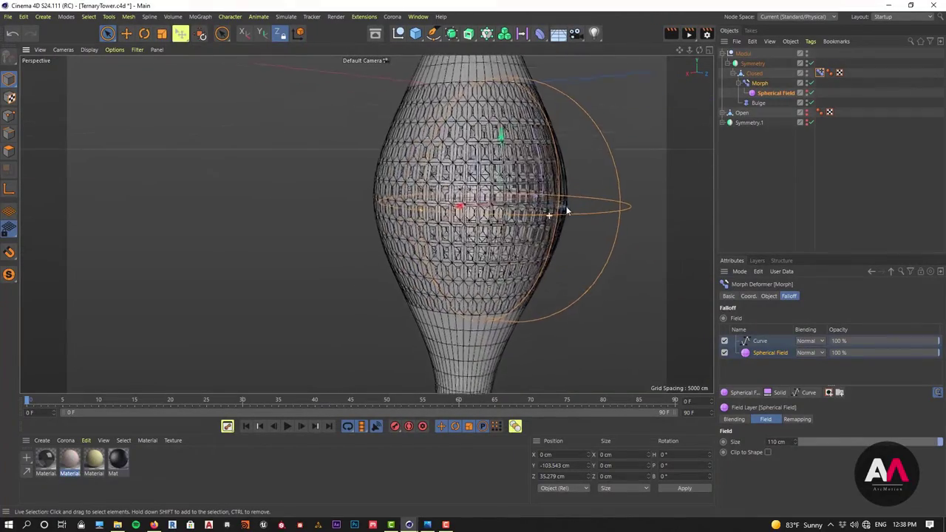
pyautogui.moveTo(556, 212); pyautogui.dragTo(501, 267)
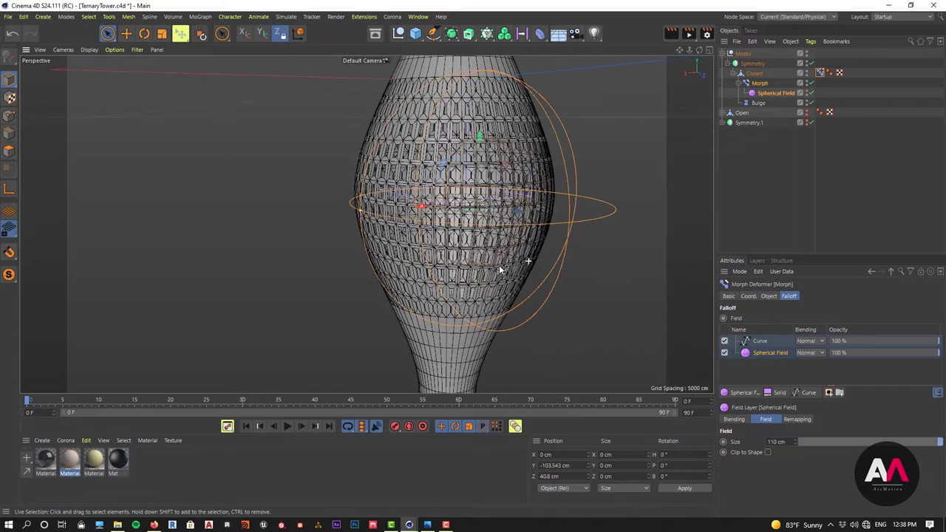
pyautogui.scroll(5, 468, 229)
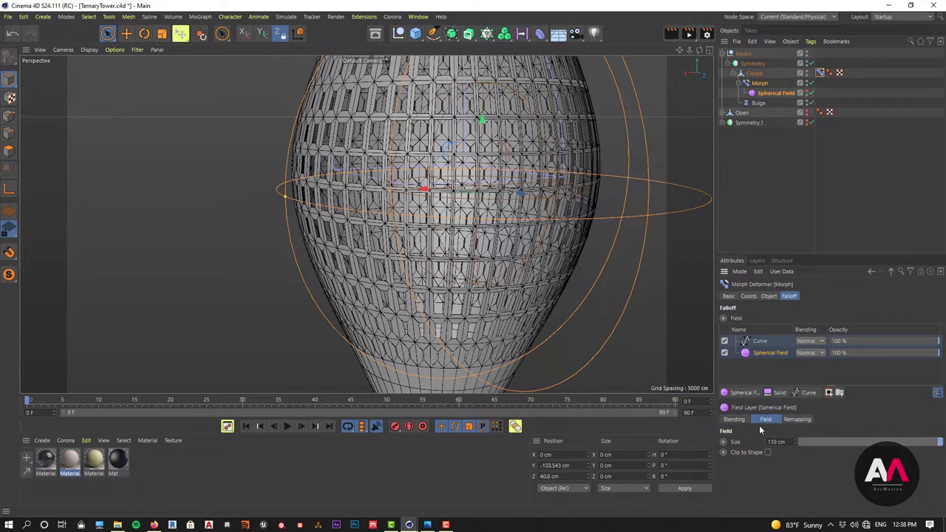
# Set the contour mode of the Spherical Field's remapping to Curve.
pyautogui.click(797, 420)
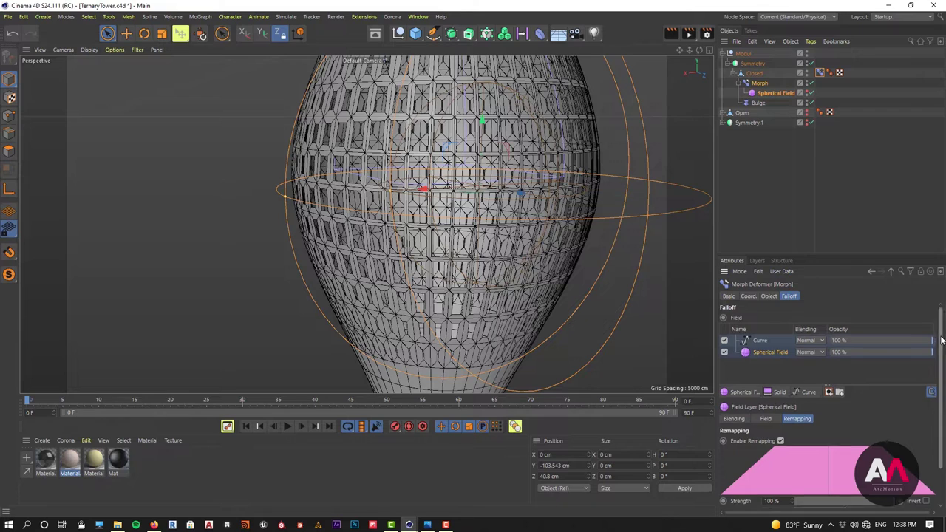
pyautogui.scroll(-2, 759, 477)
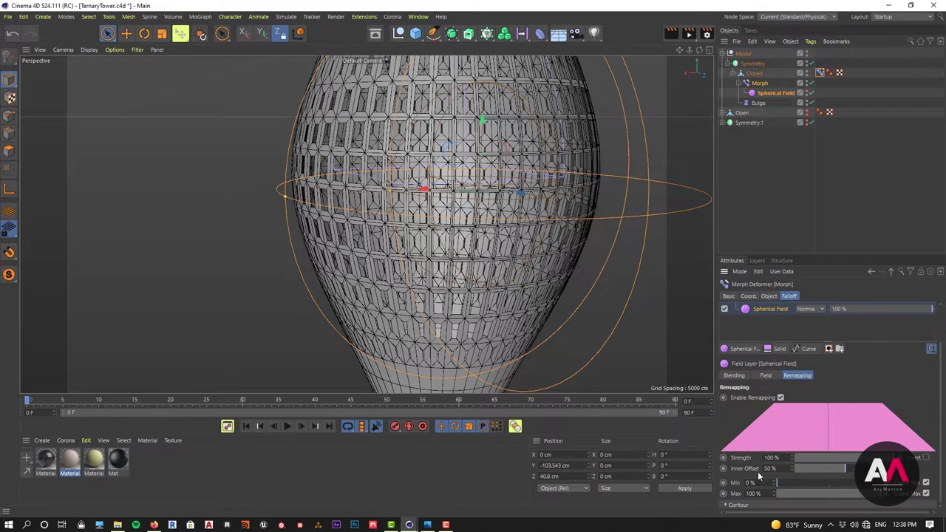
pyautogui.click(728, 506)
pyautogui.scroll(-1, 939, 407)
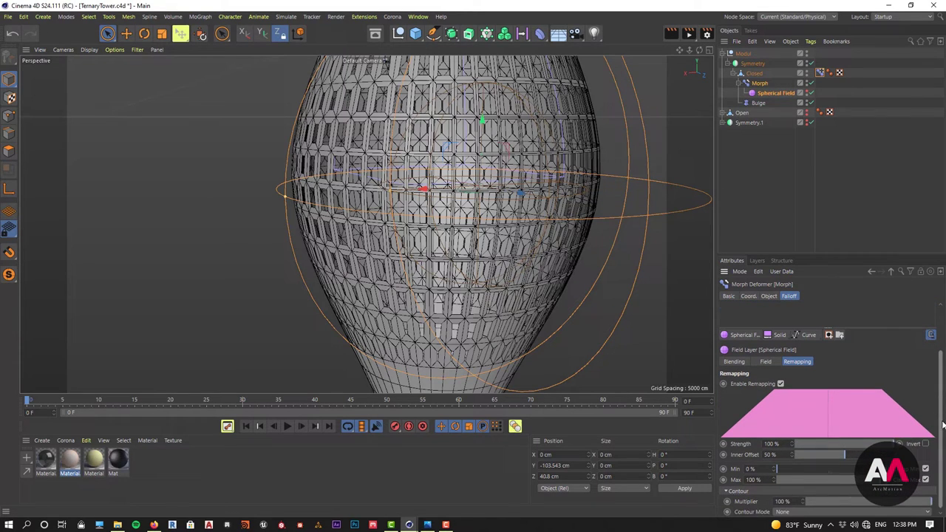
pyautogui.click(788, 509)
pyautogui.click(783, 499)
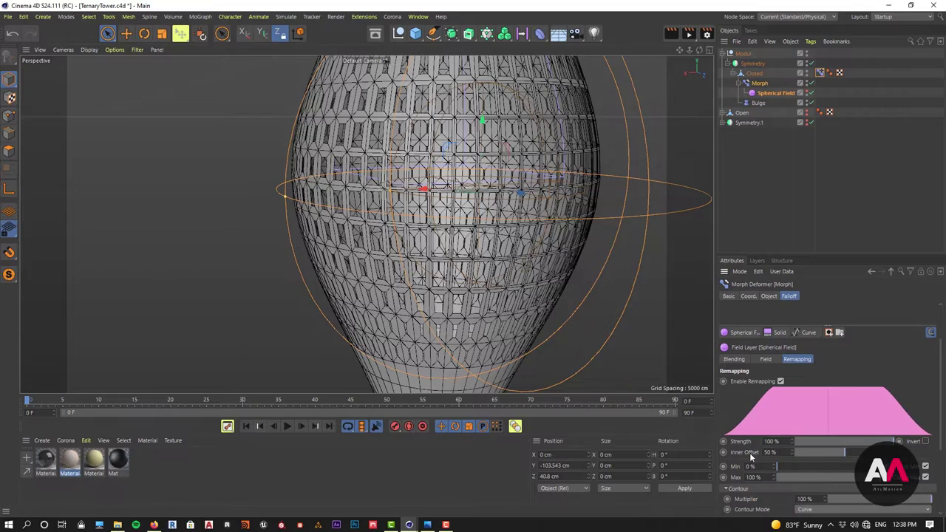
pyautogui.scroll(-2, 414, 221)
pyautogui.keyDown('alt'); pyautogui.moveTo(414, 221); pyautogui.dragTo(499, 272); pyautogui.keyUp('alt')
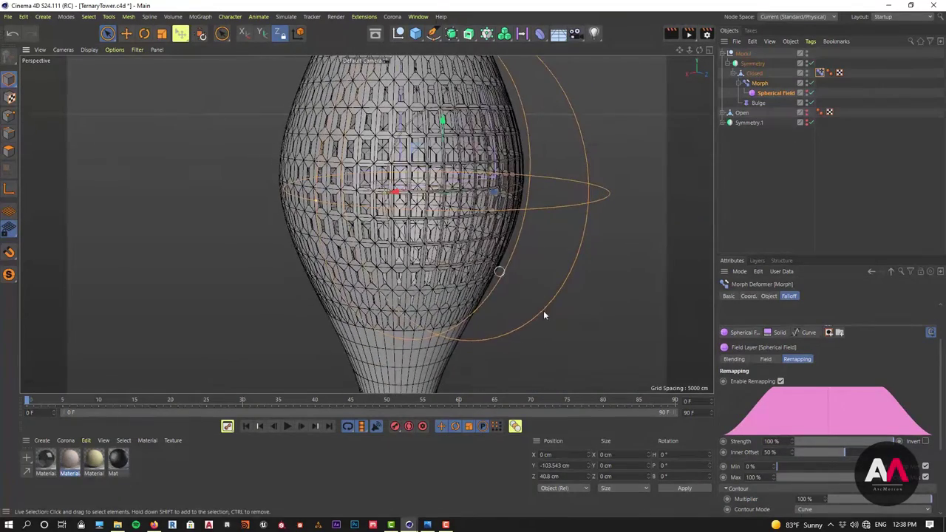
# Raise the Spherical Field's remapping maximum to 111%.
pyautogui.moveTo(772, 477)
pyautogui.mouseDown()
pyautogui.moveTo(805, 477)
pyautogui.moveTo(741, 477)
pyautogui.moveTo(777, 478)
pyautogui.mouseUp()
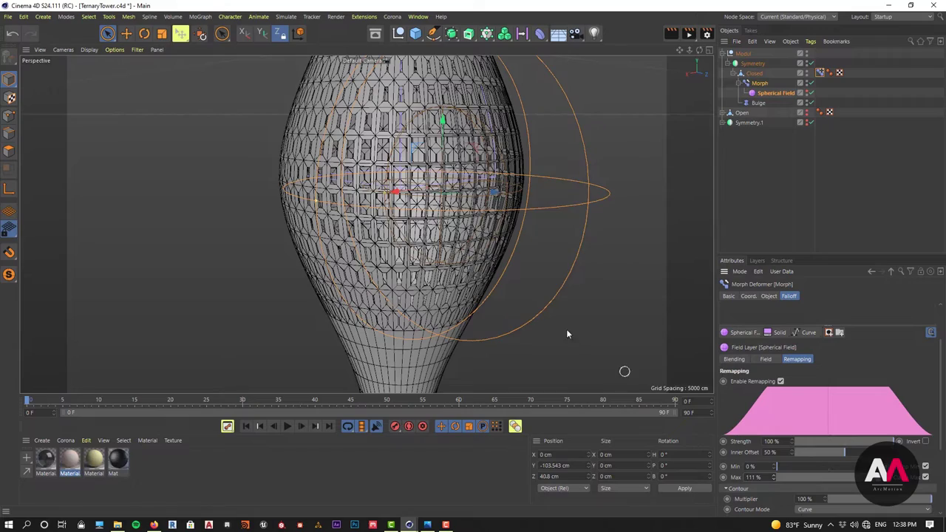
pyautogui.keyDown('alt'); pyautogui.moveTo(466, 242); pyautogui.dragTo(519, 232); pyautogui.keyUp('alt')
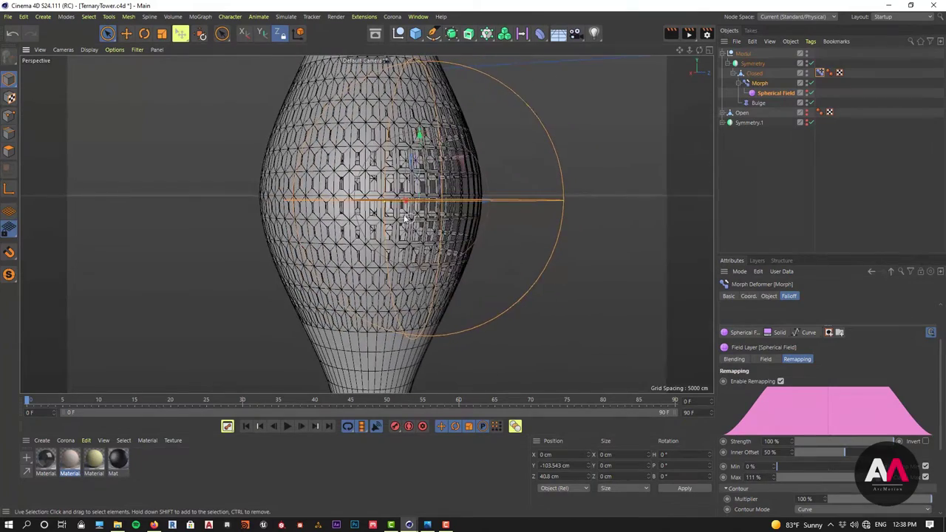
pyautogui.scroll(2, 404, 216)
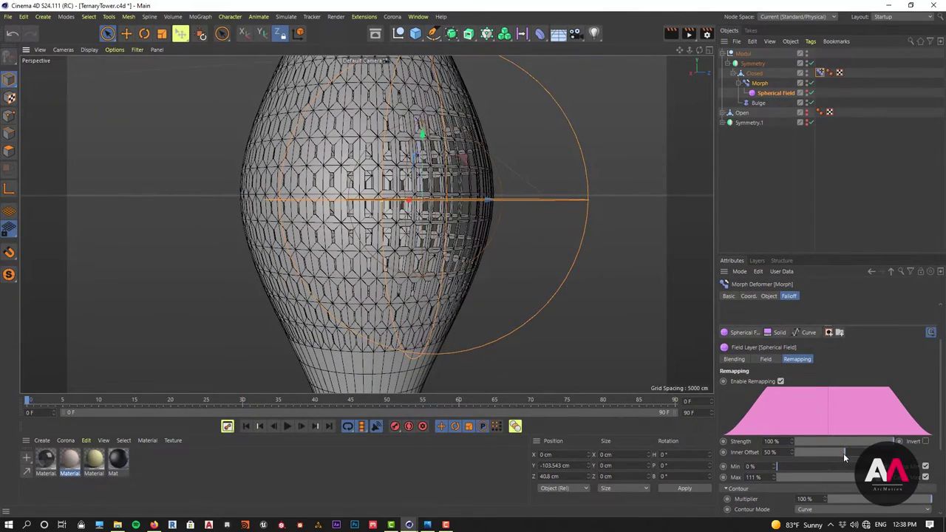
# Increase the Spherical Field's inner offset to 65%.
pyautogui.moveTo(844, 457)
pyautogui.mouseDown()
pyautogui.moveTo(835, 456)
pyautogui.moveTo(869, 456)
pyautogui.moveTo(860, 456)
pyautogui.mouseUp()
pyautogui.keyDown('alt'); pyautogui.moveTo(474, 211); pyautogui.dragTo(363, 190); pyautogui.keyUp('alt')
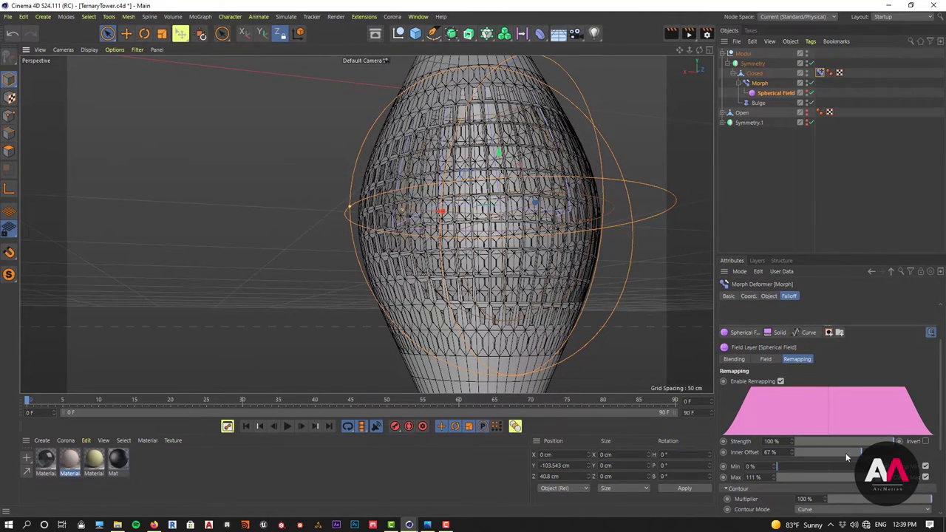
pyautogui.moveTo(861, 455); pyautogui.dragTo(859, 453)
pyautogui.keyDown('alt'); pyautogui.moveTo(430, 185); pyautogui.dragTo(485, 213); pyautogui.keyUp('alt')
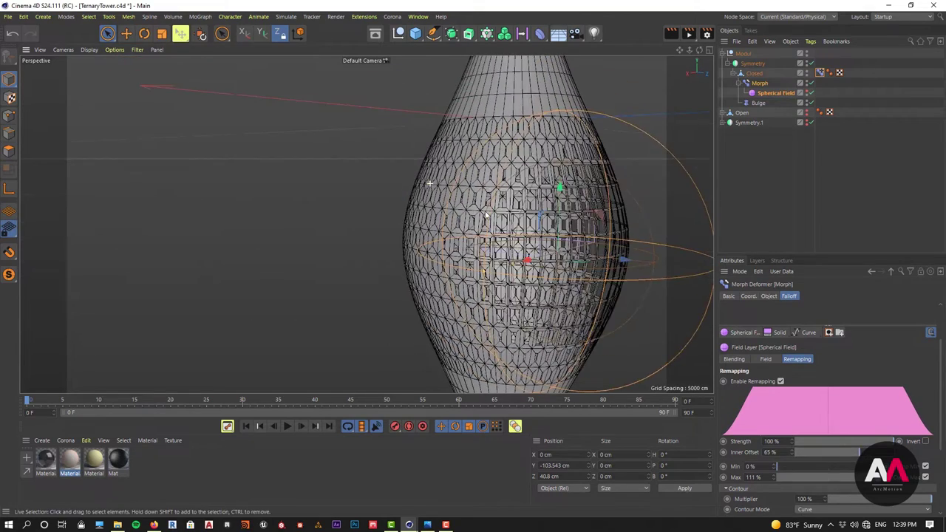
pyautogui.scroll(2, 470, 162)
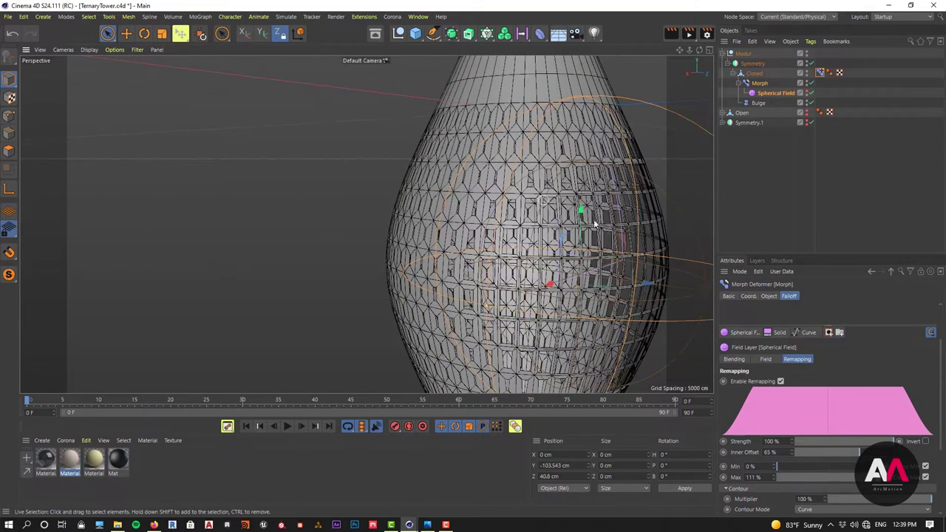
# Bow the Curve layer's falloff upward again with a steeper start tangent and a level end tangent.
pyautogui.click(773, 93)
pyautogui.click(763, 84)
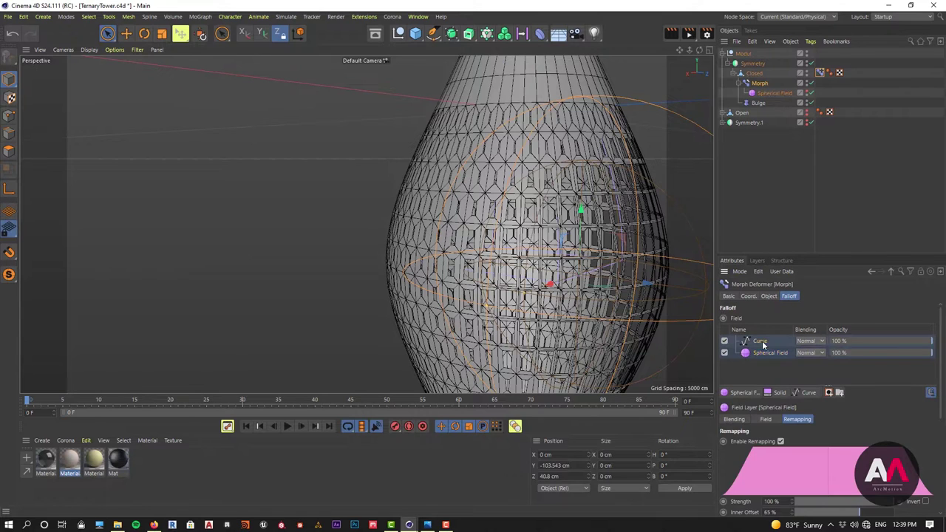
pyautogui.click(763, 344)
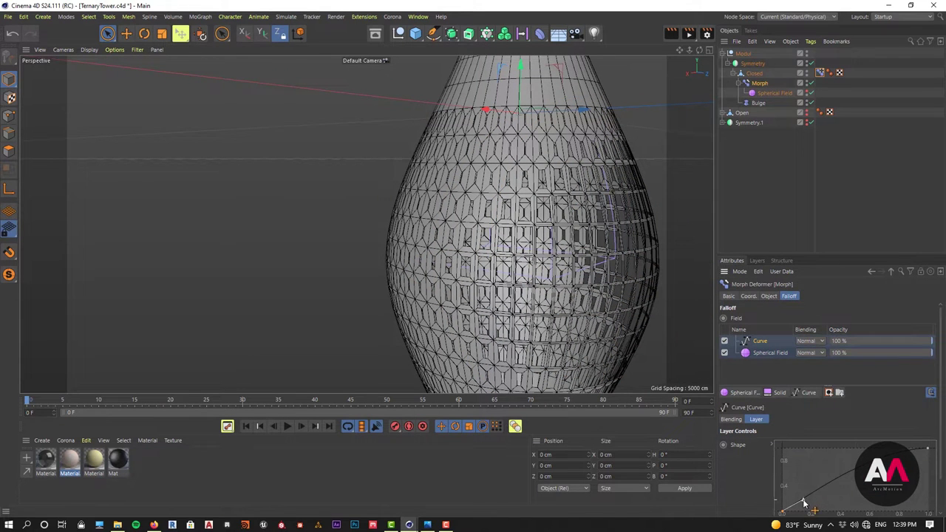
pyautogui.moveTo(804, 503); pyautogui.dragTo(804, 480)
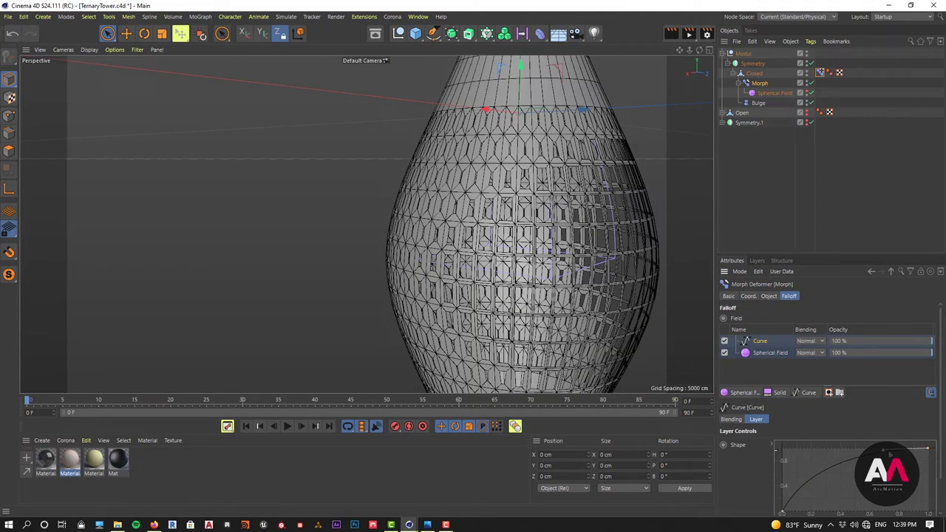
pyautogui.scroll(-5, 477, 207)
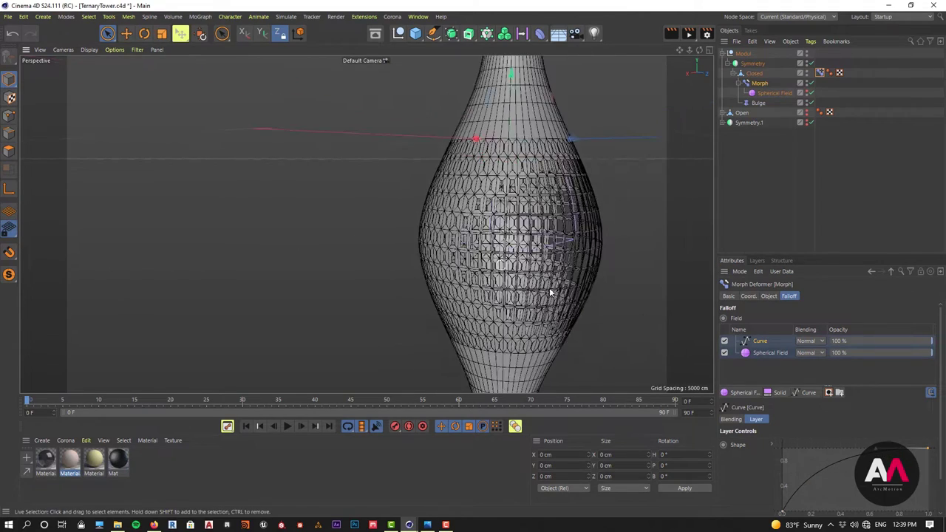
# Inspect the transition from closed to open panels around the tower's bulge, from several sides and close up.
pyautogui.moveTo(559, 284)
pyautogui.keyDown('alt'); pyautogui.mouseDown()
pyautogui.moveTo(456, 255)
pyautogui.moveTo(429, 281)
pyautogui.moveTo(374, 287)
pyautogui.mouseUp(); pyautogui.keyUp('alt')
pyautogui.scroll(5, 566, 226)
pyautogui.moveTo(566, 226)
pyautogui.keyDown('alt'); pyautogui.mouseDown()
pyautogui.moveTo(464, 226)
pyautogui.moveTo(609, 247)
pyautogui.moveTo(447, 207)
pyautogui.mouseUp(); pyautogui.keyUp('alt')
pyautogui.scroll(-4, 462, 238)
pyautogui.scroll(5, 587, 233)
pyautogui.scroll(-4, 609, 223)
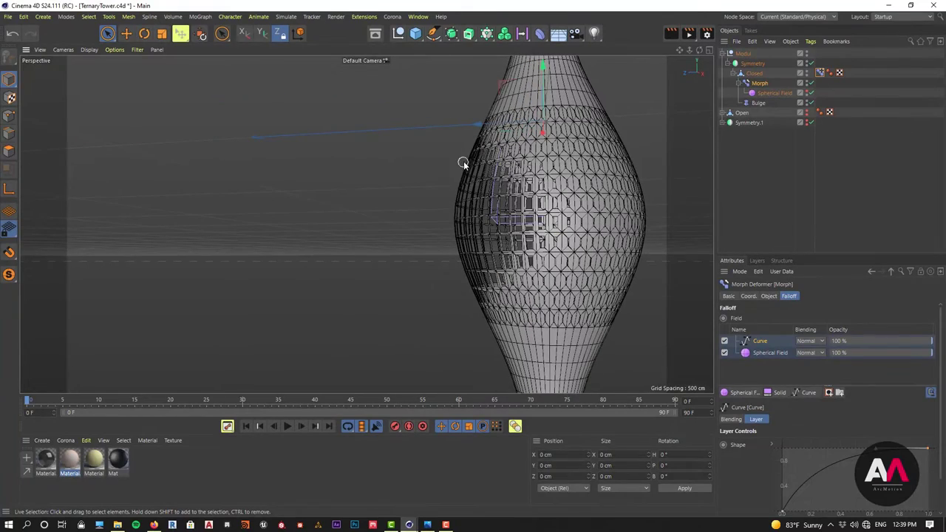
pyautogui.keyDown('alt'); pyautogui.moveTo(464, 161); pyautogui.dragTo(447, 178); pyautogui.keyUp('alt')
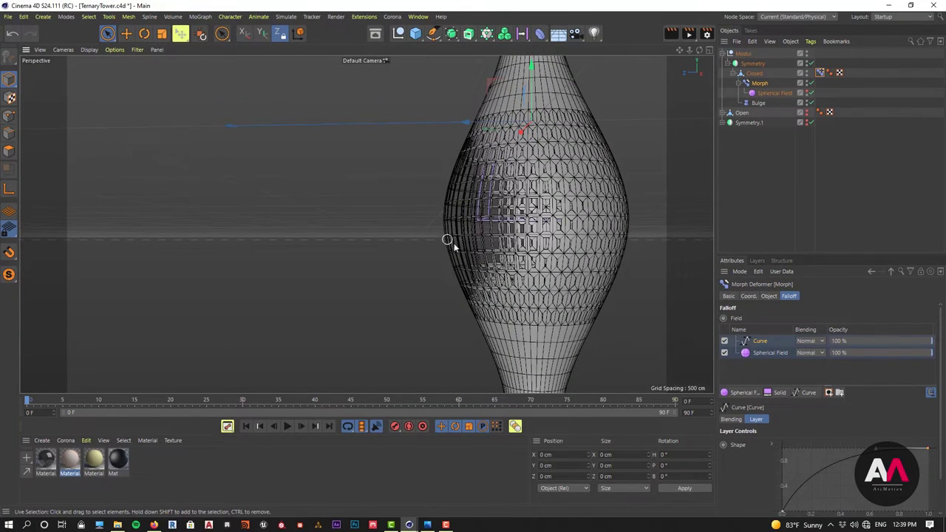
pyautogui.moveTo(625, 225)
pyautogui.keyDown('alt'); pyautogui.mouseDown()
pyautogui.moveTo(593, 220)
pyautogui.moveTo(633, 232)
pyautogui.mouseUp(); pyautogui.keyUp('alt')
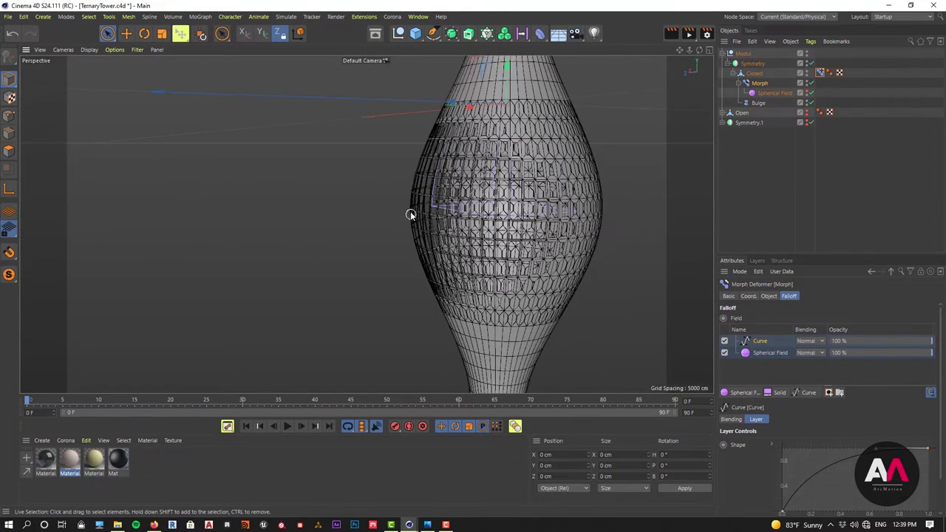
pyautogui.keyDown('alt'); pyautogui.moveTo(411, 214); pyautogui.dragTo(490, 161, button='right'); pyautogui.keyUp('alt')
pyautogui.keyDown('alt'); pyautogui.moveTo(462, 177); pyautogui.dragTo(425, 134); pyautogui.keyUp('alt')
pyautogui.keyDown('alt'); pyautogui.moveTo(425, 134); pyautogui.dragTo(464, 143, button='right'); pyautogui.keyUp('alt')
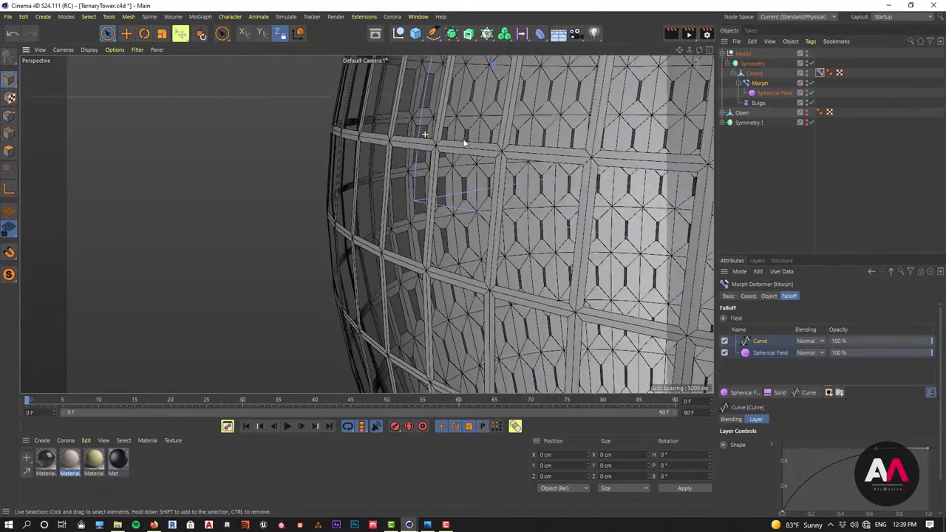
pyautogui.keyDown('alt'); pyautogui.moveTo(464, 143); pyautogui.dragTo(556, 203); pyautogui.keyUp('alt')
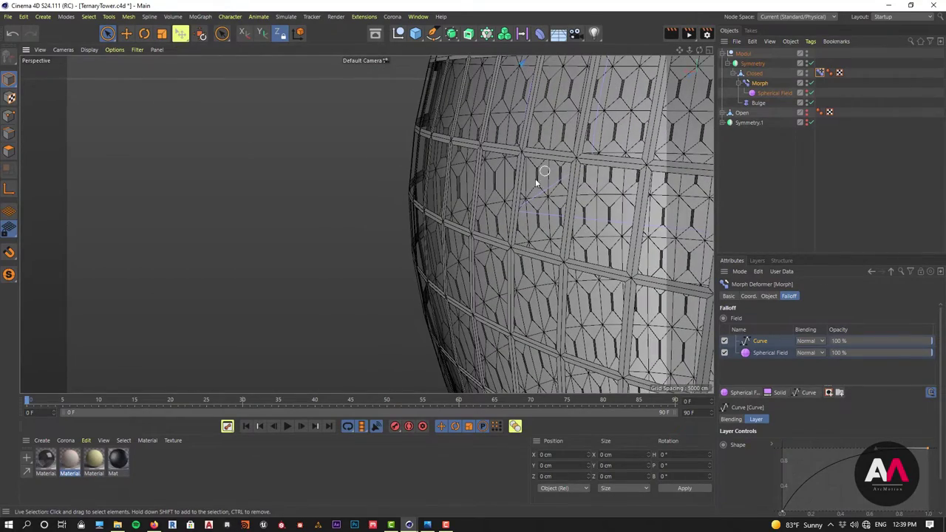
# Reduce the Spherical Field's remapping strength to 50%.
pyautogui.keyDown('alt'); pyautogui.moveTo(464, 203); pyautogui.dragTo(526, 244); pyautogui.keyUp('alt')
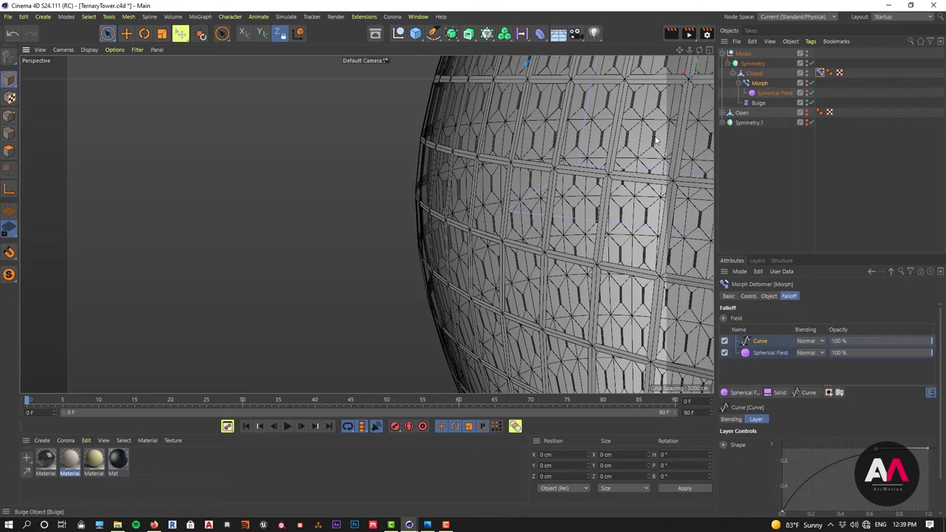
pyautogui.keyDown('alt'); pyautogui.moveTo(425, 211); pyautogui.dragTo(386, 271, button='right'); pyautogui.keyUp('alt')
pyautogui.keyDown('alt'); pyautogui.moveTo(567, 244); pyautogui.dragTo(517, 247); pyautogui.keyUp('alt')
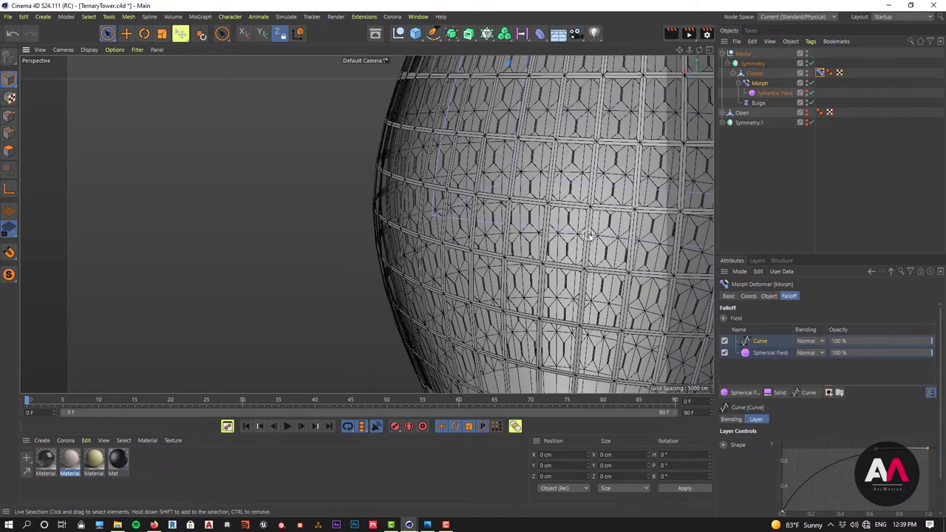
pyautogui.click(764, 94)
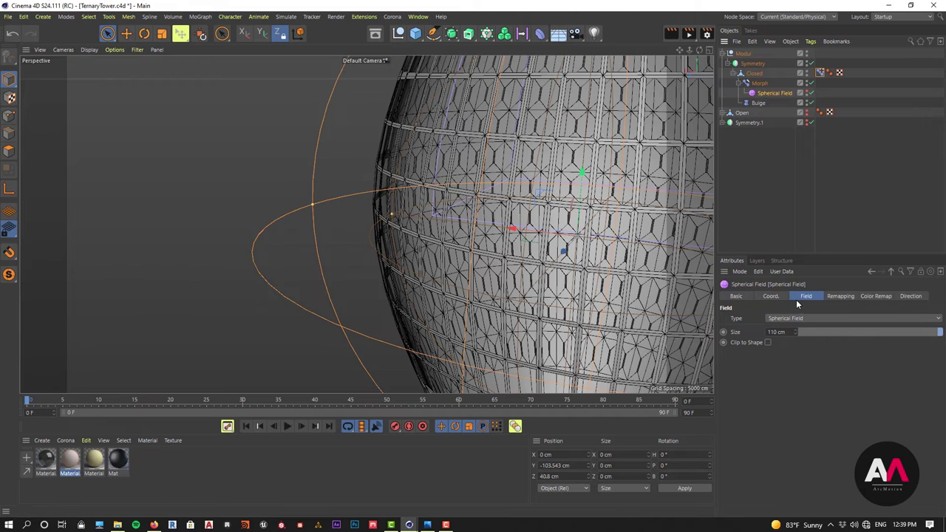
pyautogui.click(839, 296)
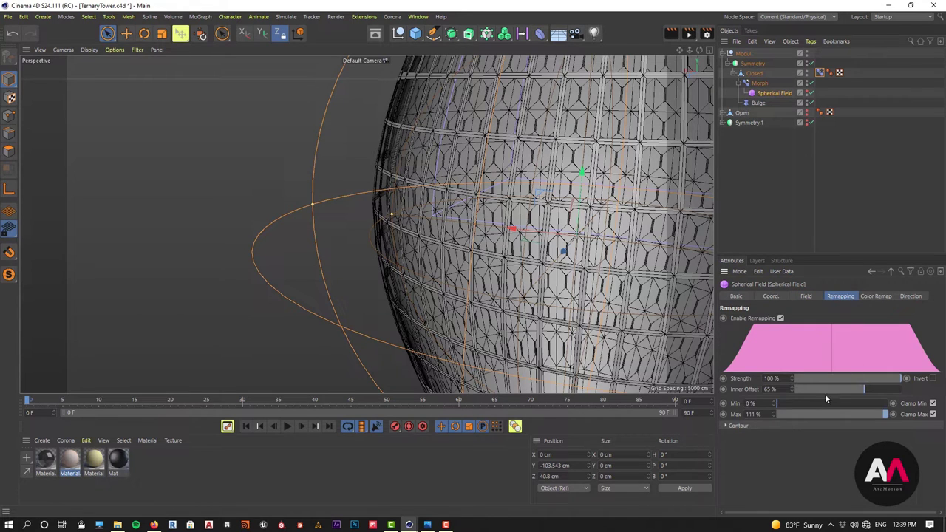
pyautogui.moveTo(901, 378); pyautogui.dragTo(851, 379)
pyautogui.click(848, 379)
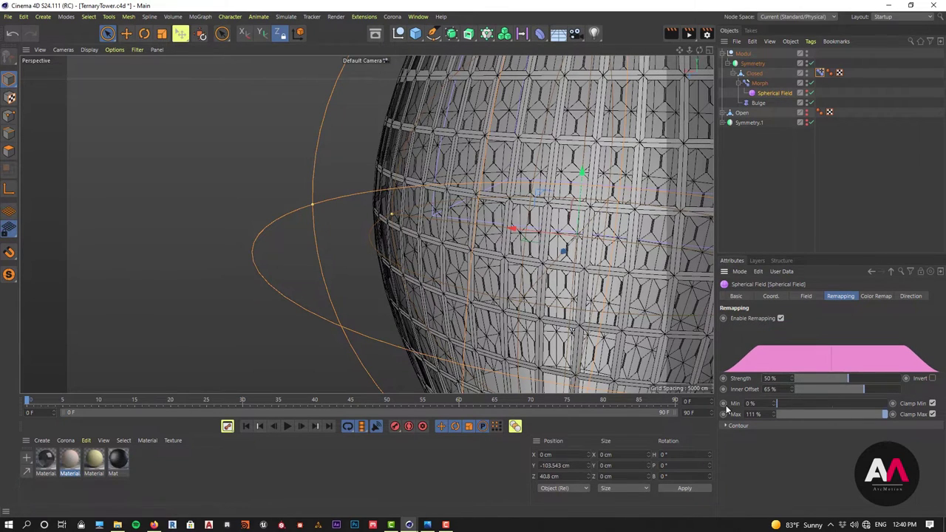
# Inspect how the panels open and close around the tower's bulge, from several sides, close up and from afar.
pyautogui.scroll(-5, 448, 215)
pyautogui.keyDown('alt'); pyautogui.moveTo(493, 234); pyautogui.dragTo(461, 207); pyautogui.keyUp('alt')
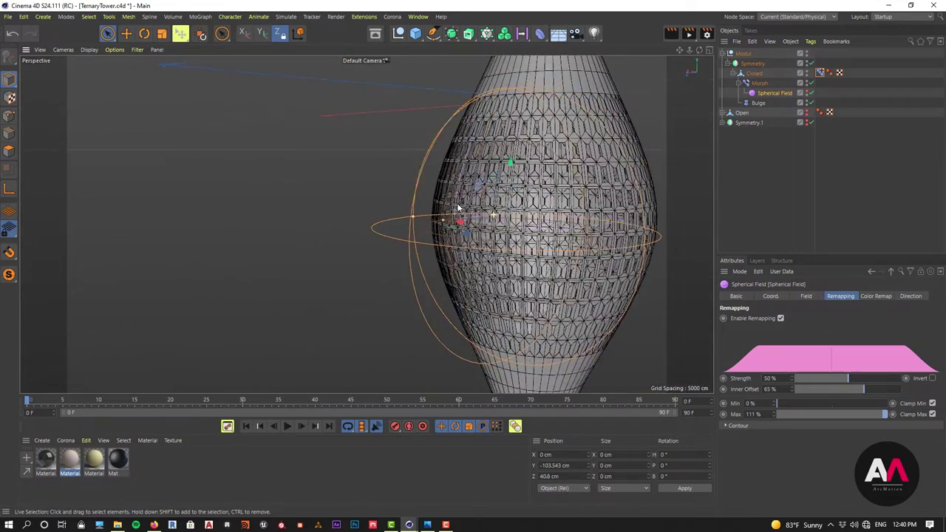
pyautogui.scroll(6, 649, 218)
pyautogui.keyDown('alt'); pyautogui.moveTo(610, 220); pyautogui.dragTo(544, 213); pyautogui.keyUp('alt')
pyautogui.scroll(-1, 489, 212)
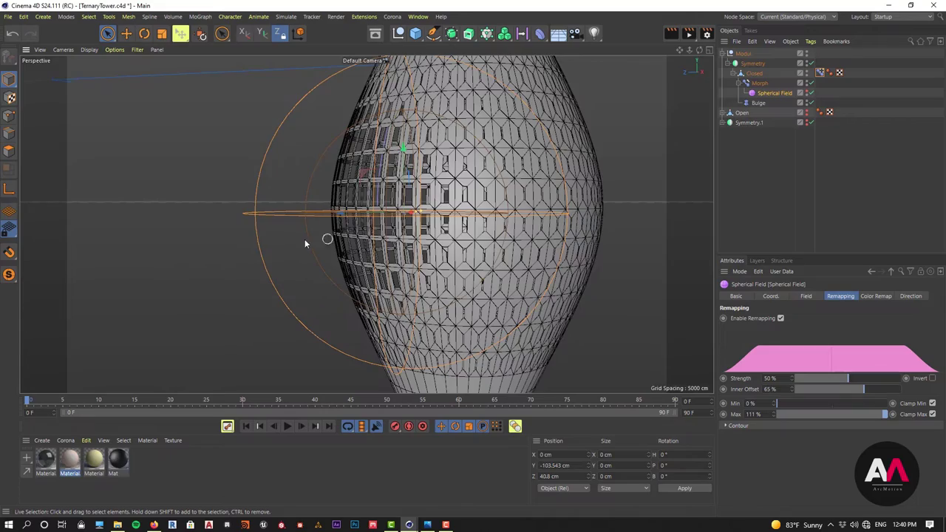
pyautogui.scroll(2, 306, 189)
pyautogui.keyDown('alt'); pyautogui.moveTo(307, 188); pyautogui.dragTo(399, 174); pyautogui.keyUp('alt')
pyautogui.scroll(-4, 322, 185)
pyautogui.scroll(1, 330, 185)
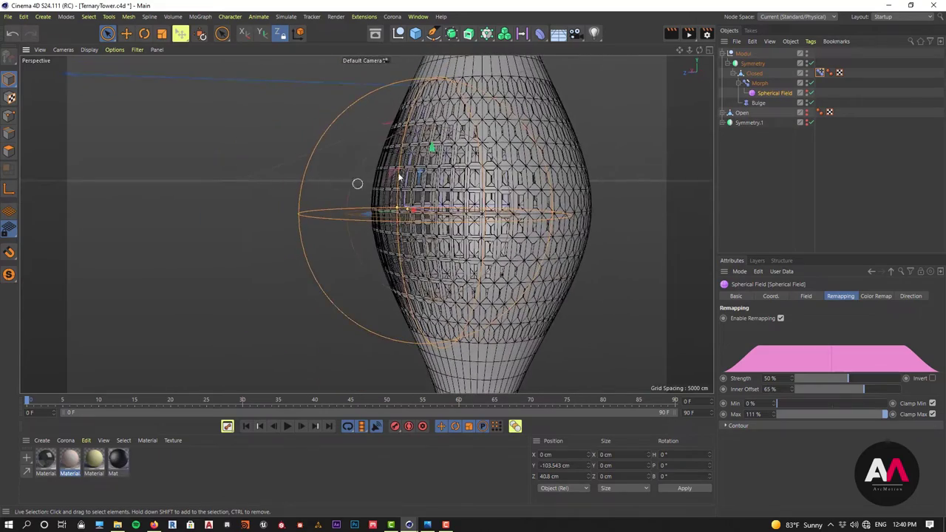
pyautogui.keyDown('alt'); pyautogui.moveTo(570, 194); pyautogui.dragTo(420, 167, button='right'); pyautogui.keyUp('alt')
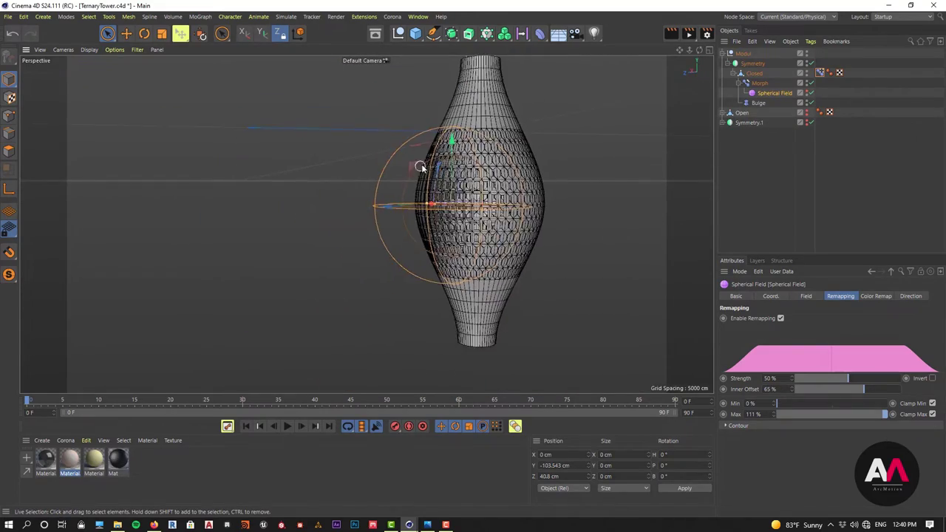
pyautogui.scroll(1, 420, 167)
pyautogui.keyDown('alt'); pyautogui.moveTo(421, 169); pyautogui.dragTo(407, 192); pyautogui.keyUp('alt')
pyautogui.scroll(2, 408, 195)
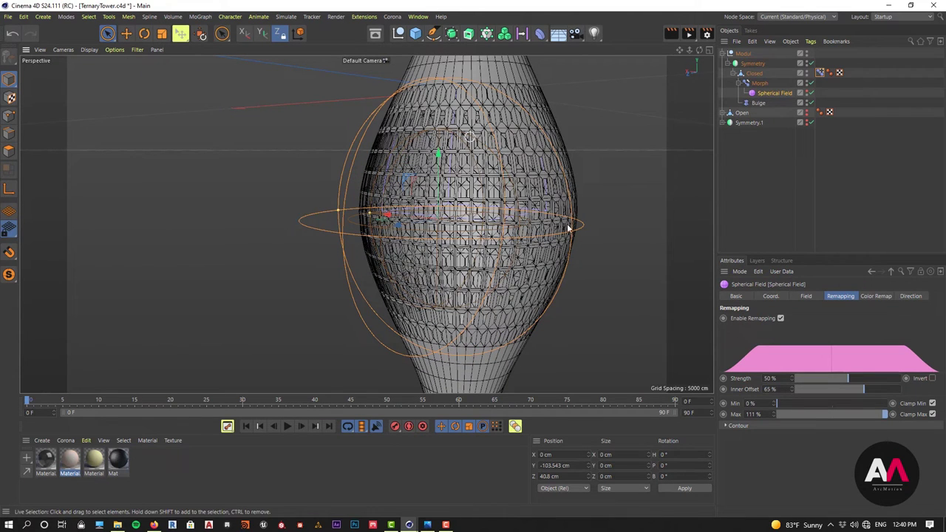
pyautogui.keyDown('alt'); pyautogui.moveTo(477, 195); pyautogui.dragTo(731, 160); pyautogui.keyUp('alt')
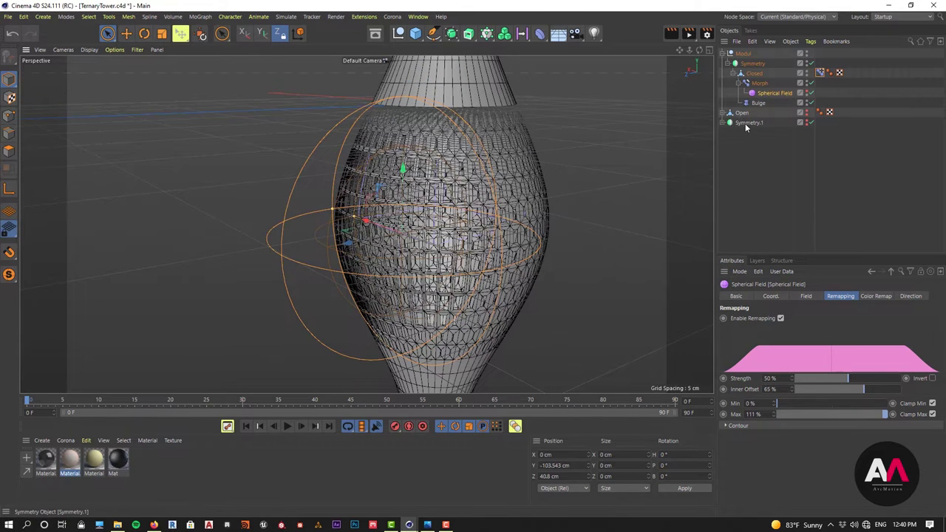
# Duplicate the hidden Symmetry.1 object that holds the plain cylinder and make the copy visible.
pyautogui.click(745, 123)
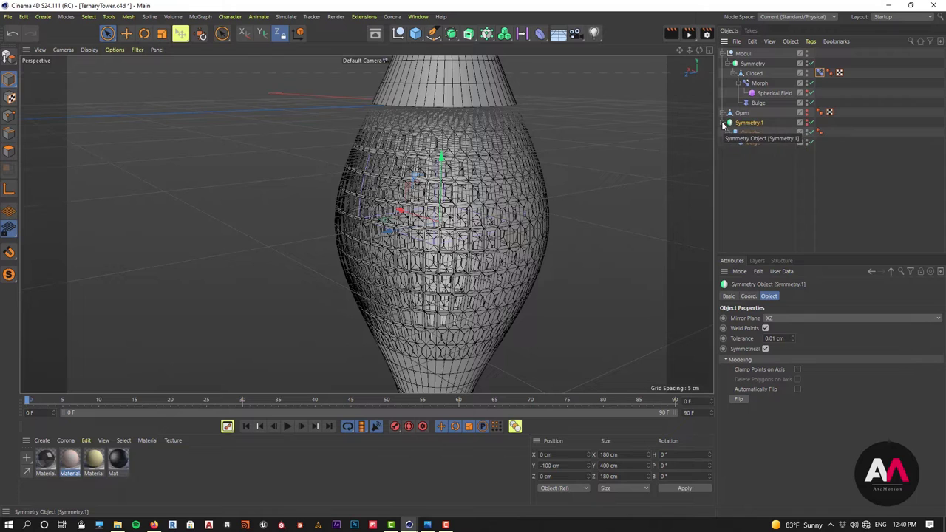
pyautogui.click(723, 123)
pyautogui.moveTo(749, 125); pyautogui.dragTo(750, 119)
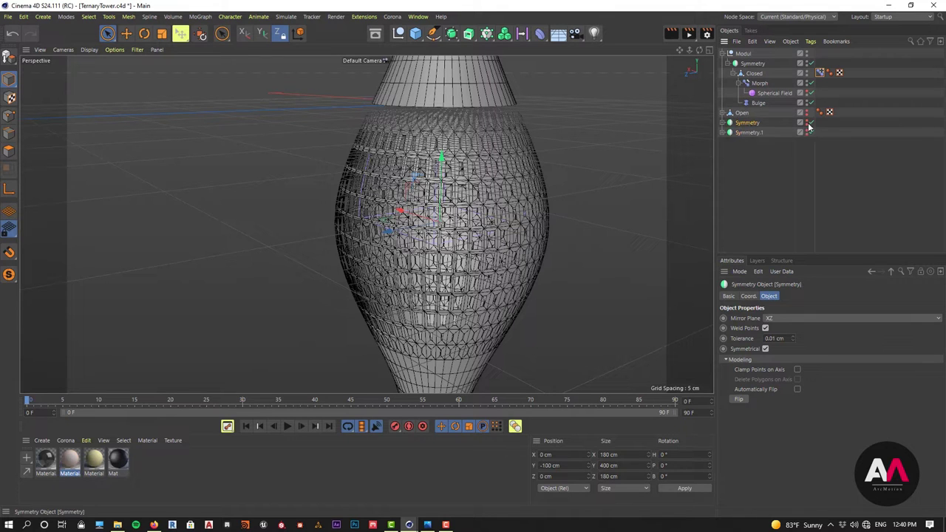
pyautogui.click(808, 123)
pyautogui.click(806, 125)
pyautogui.click(805, 124)
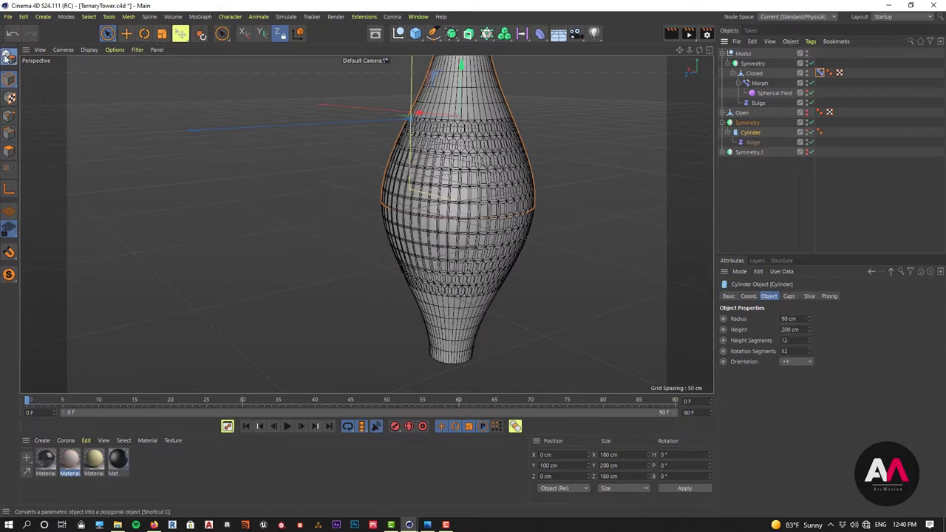
# Convert the copied cylinder to an editable polygon object and hide the Modul group, ready for polygon editing.
pyautogui.press('c')
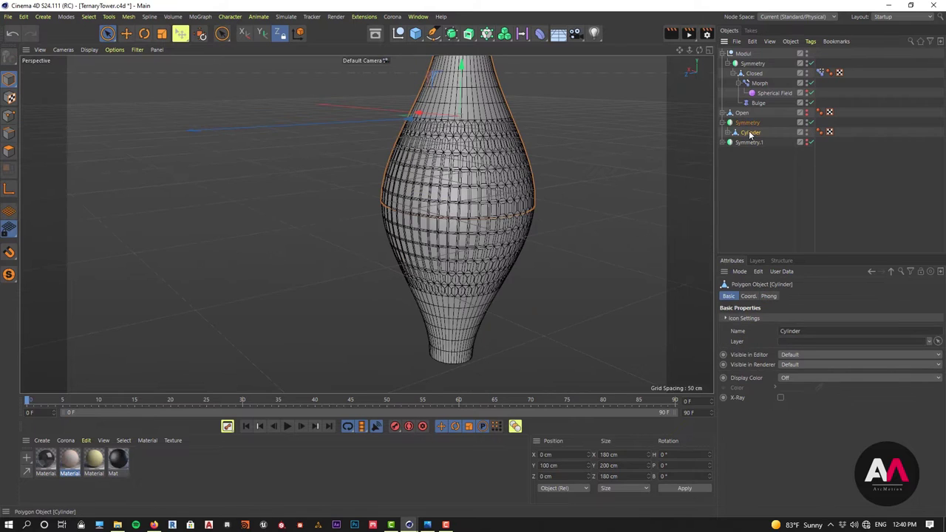
pyautogui.click(806, 54)
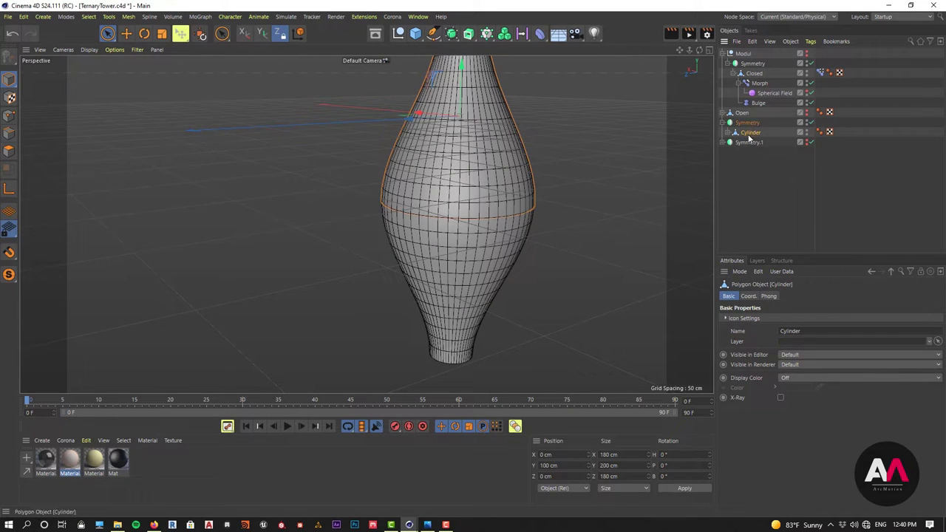
pyautogui.click(9, 151)
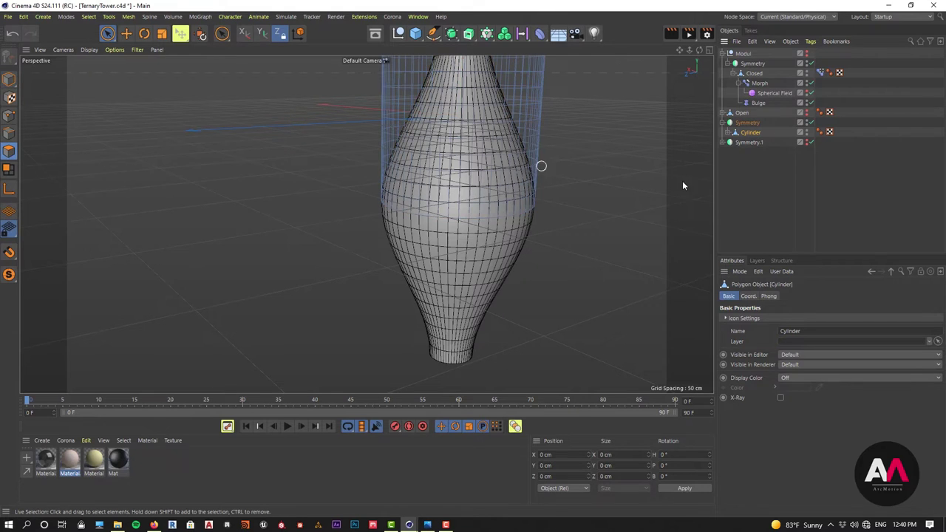
# Loop-select the cylinder's six polygon rows nearest the mirror seam, invert the selection and delete the remaining outer rows.
pyautogui.click(496, 211)
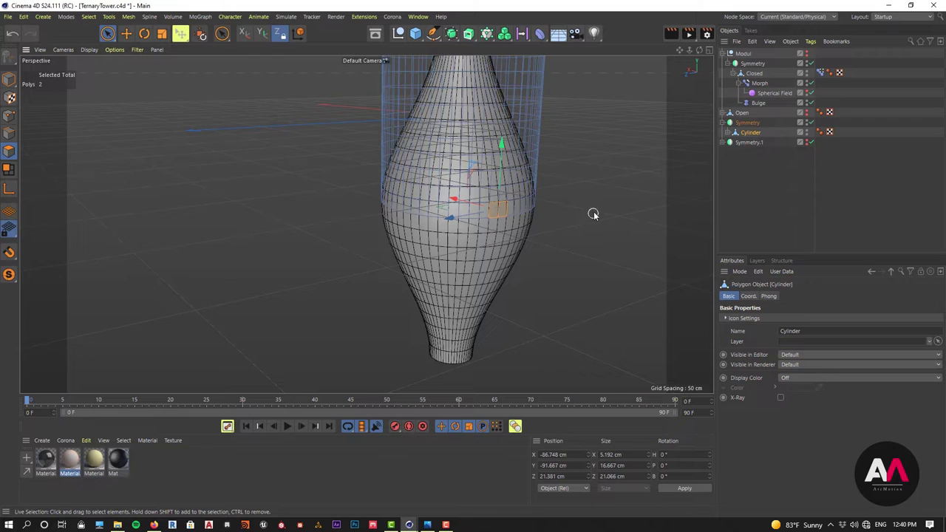
pyautogui.press('u')
pyautogui.press('l')
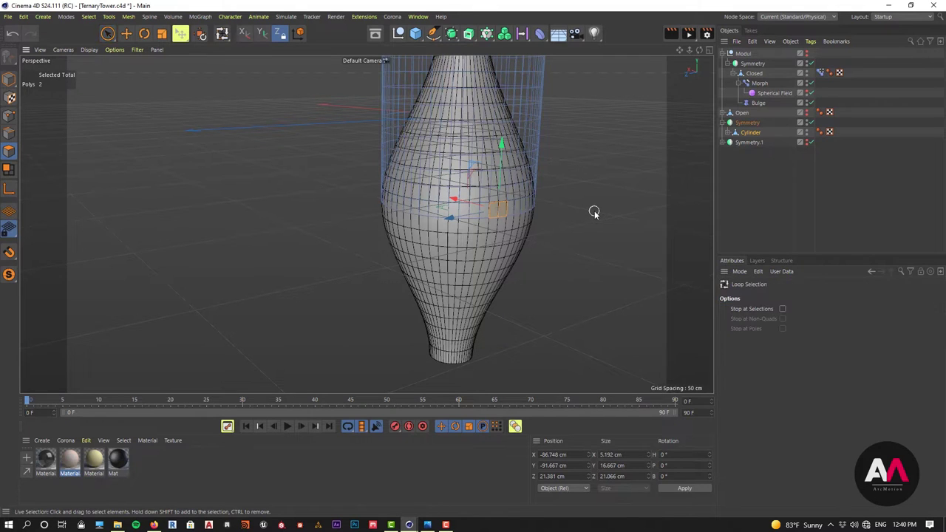
pyautogui.click(517, 209)
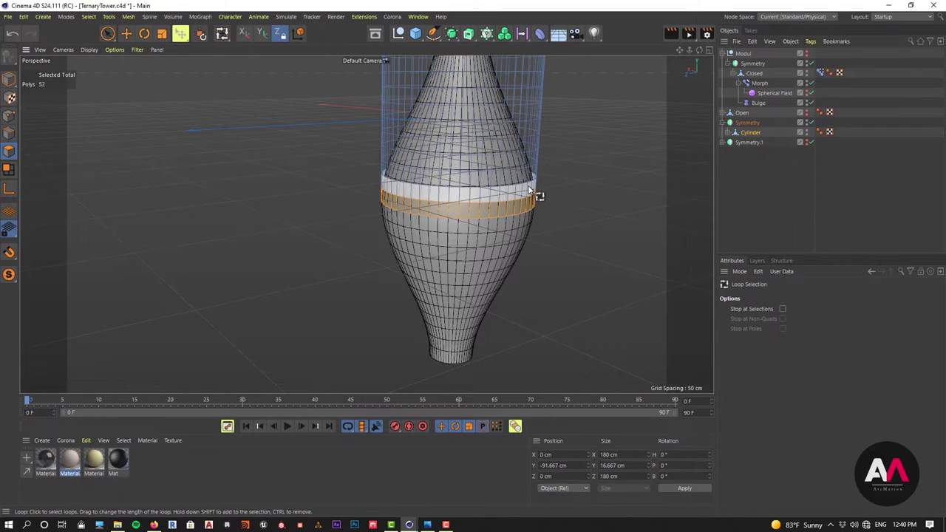
pyautogui.moveTo(529, 191); pyautogui.dragTo(517, 158)
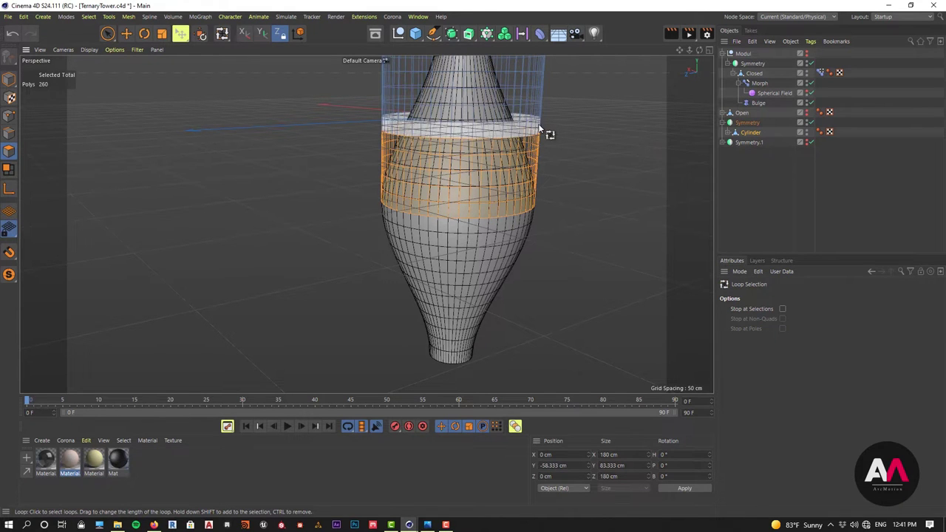
pyautogui.keyDown('shift'); pyautogui.click(539, 127); pyautogui.keyUp('shift')
pyautogui.scroll(3, 505, 171)
pyautogui.keyDown('alt'); pyautogui.moveTo(548, 168); pyautogui.dragTo(560, 146); pyautogui.keyUp('alt')
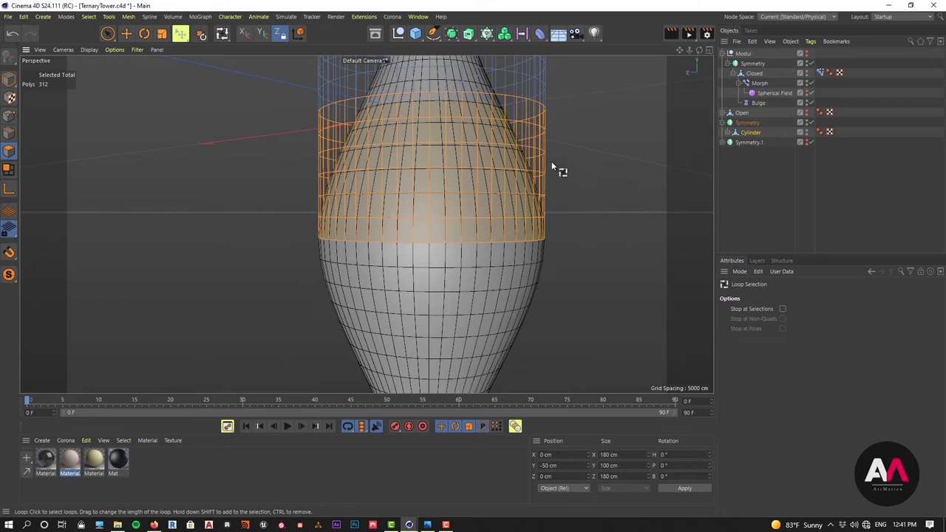
pyautogui.keyDown('alt'); pyautogui.moveTo(570, 209); pyautogui.dragTo(421, 299, button='right'); pyautogui.keyUp('alt')
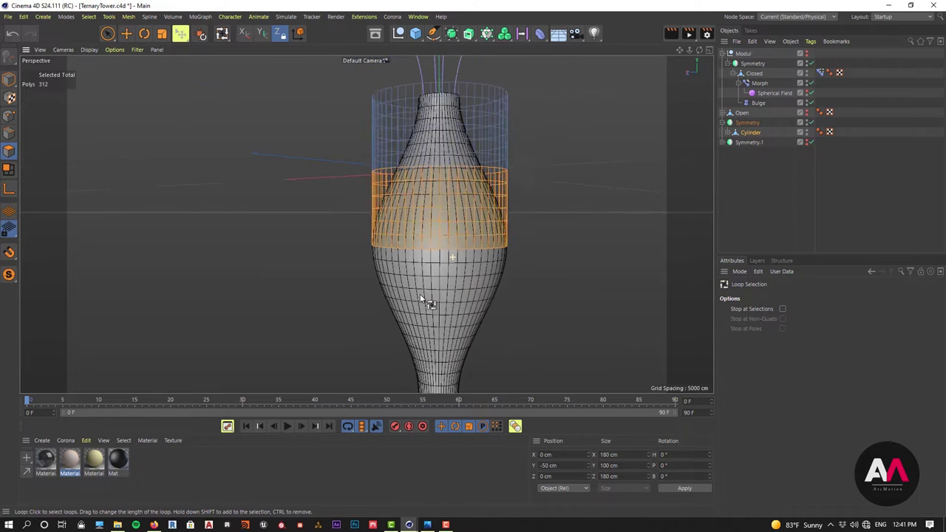
pyautogui.keyDown('alt'); pyautogui.moveTo(421, 300); pyautogui.dragTo(522, 157); pyautogui.keyUp('alt')
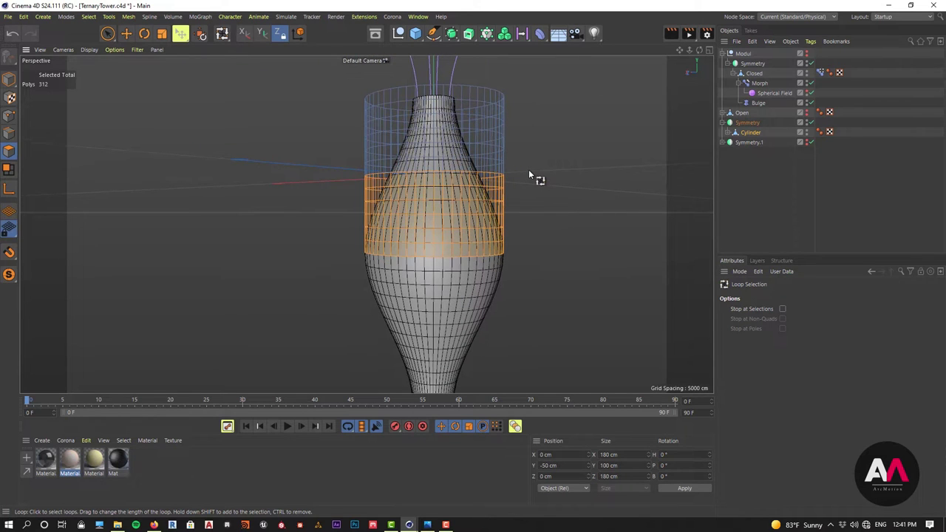
pyautogui.press('v')
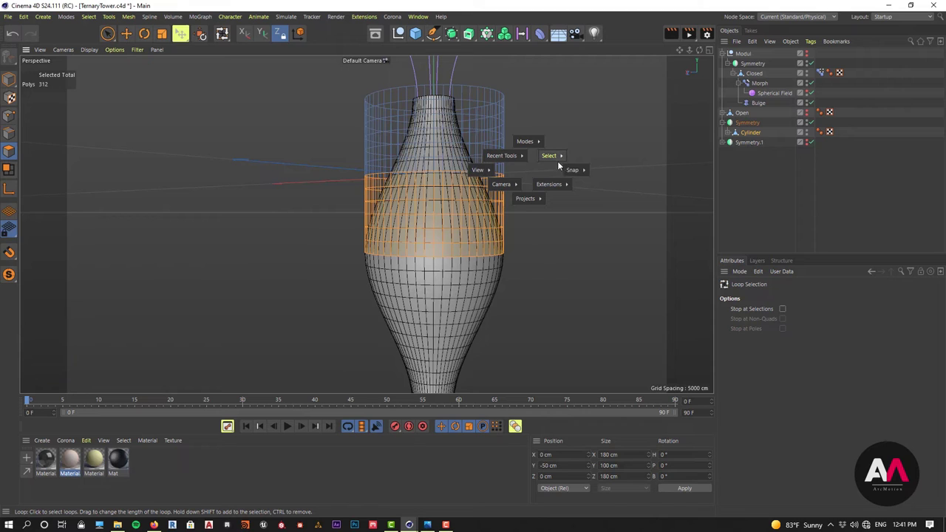
pyautogui.moveTo(553, 158)
pyautogui.click(463, 297)
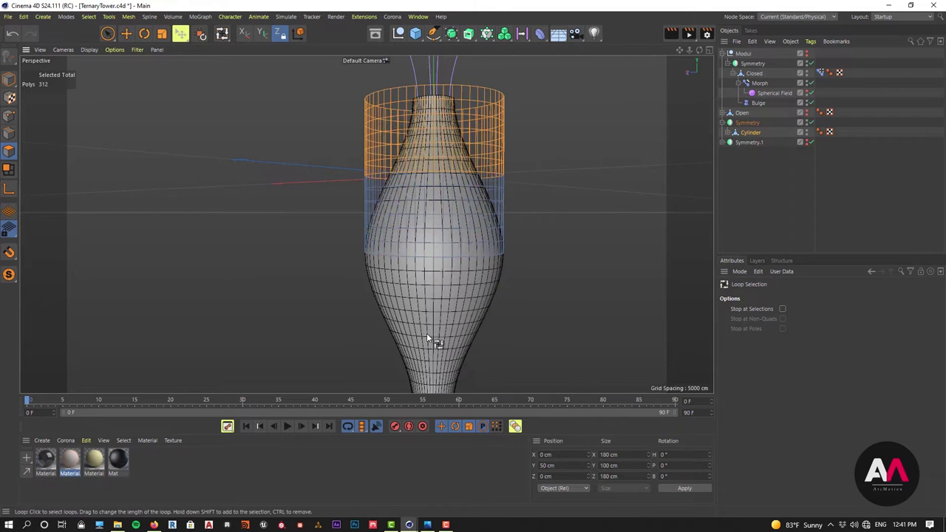
pyautogui.press('Delete')
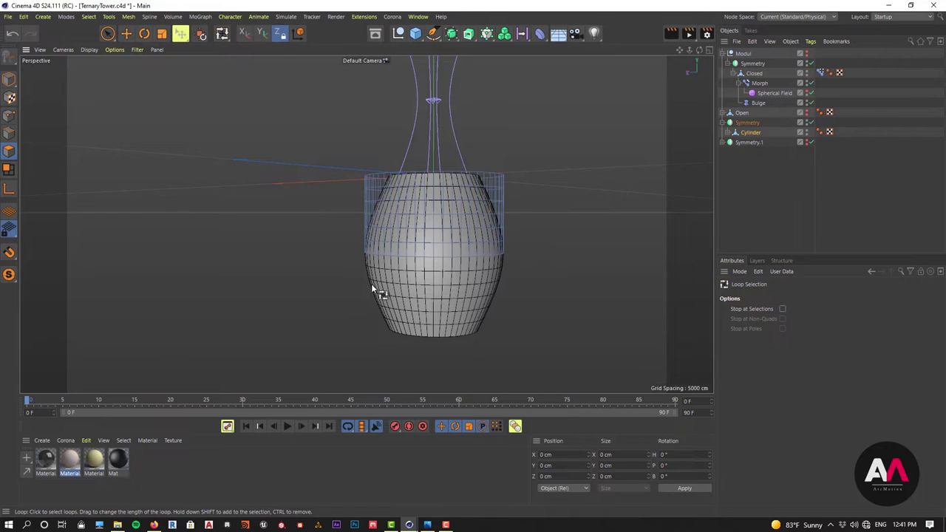
# Place the trimmed cylinder's Symmetry object inside a new Connect generator as its parent.
pyautogui.click(749, 123)
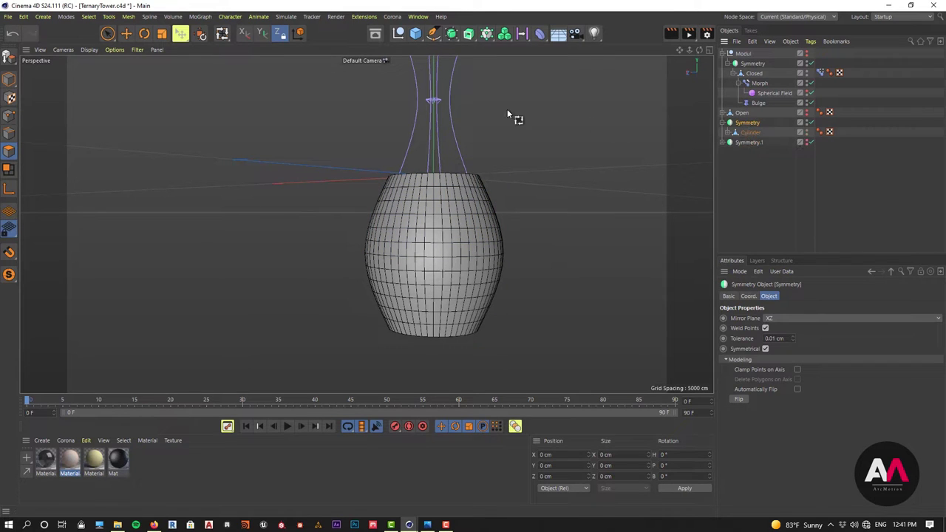
pyautogui.press('alt')
pyautogui.click(451, 33)
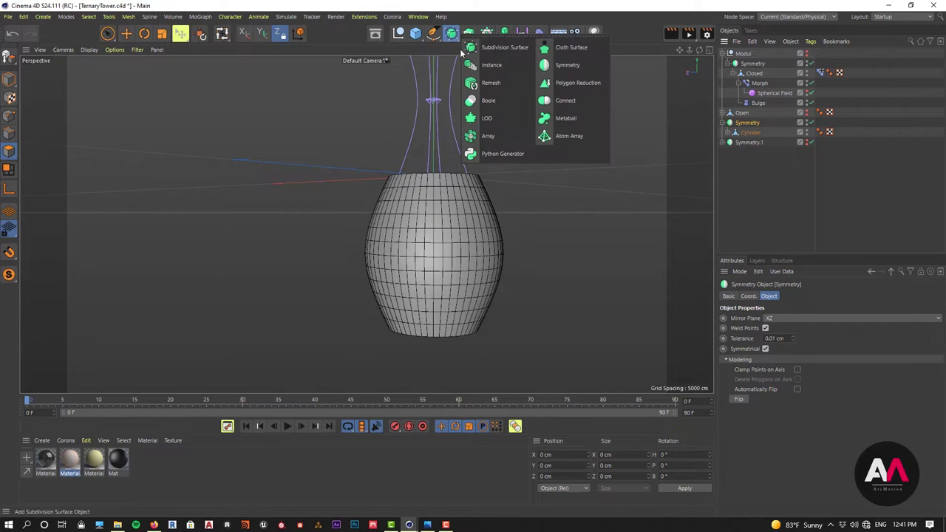
pyautogui.keyDown('alt'); pyautogui.click(565, 101); pyautogui.keyUp('alt')
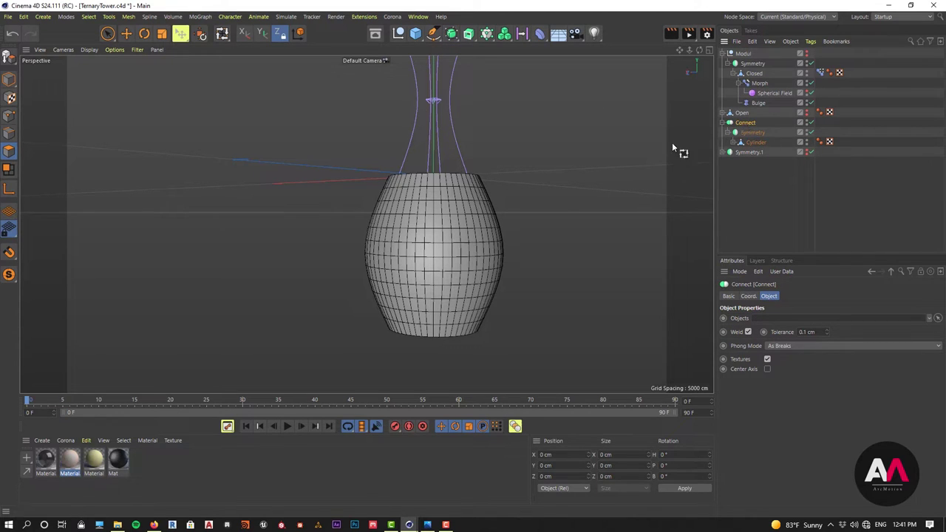
# Bake the Connect generator into a polygon mesh with Current State to Object and delete the original generator hierarchy.
pyautogui.rightClick(747, 133)
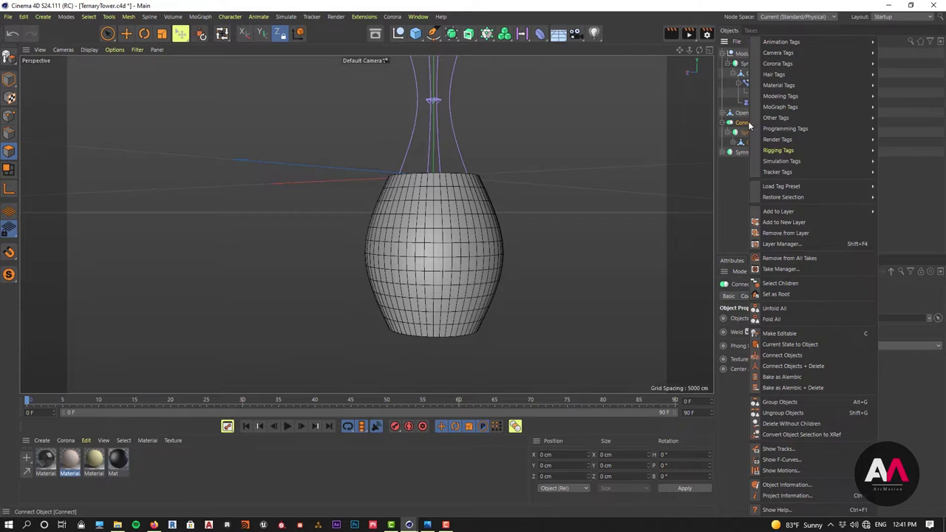
pyautogui.click(812, 344)
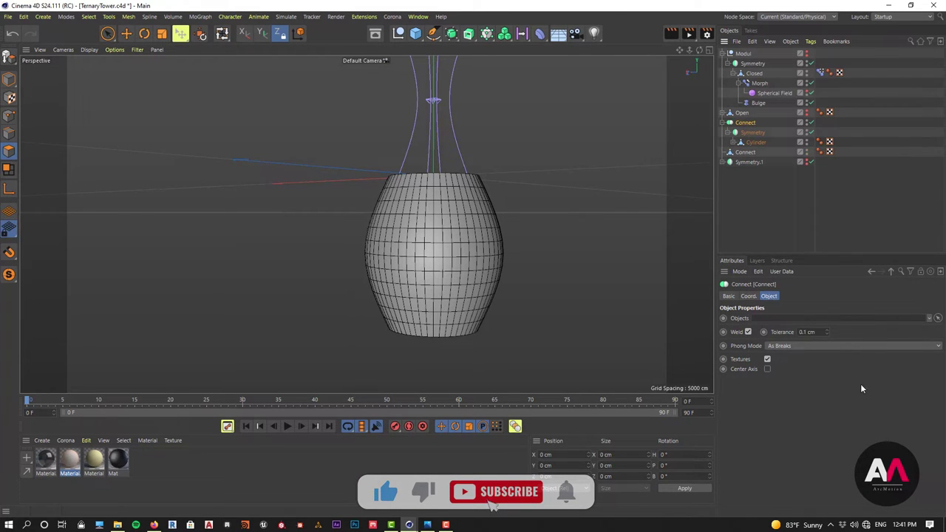
pyautogui.press('Delete')
pyautogui.click(744, 124)
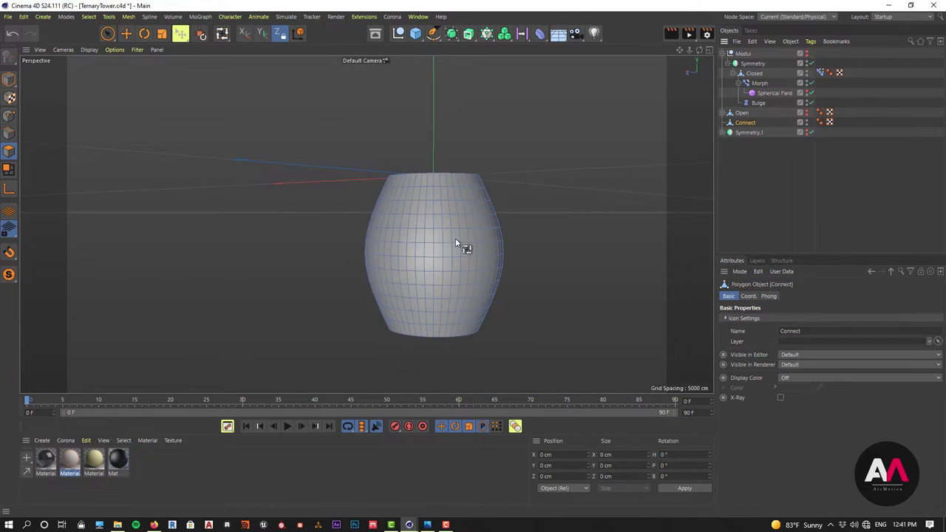
pyautogui.scroll(4, 405, 236)
pyautogui.keyDown('alt'); pyautogui.moveTo(431, 234); pyautogui.dragTo(378, 238); pyautogui.keyUp('alt')
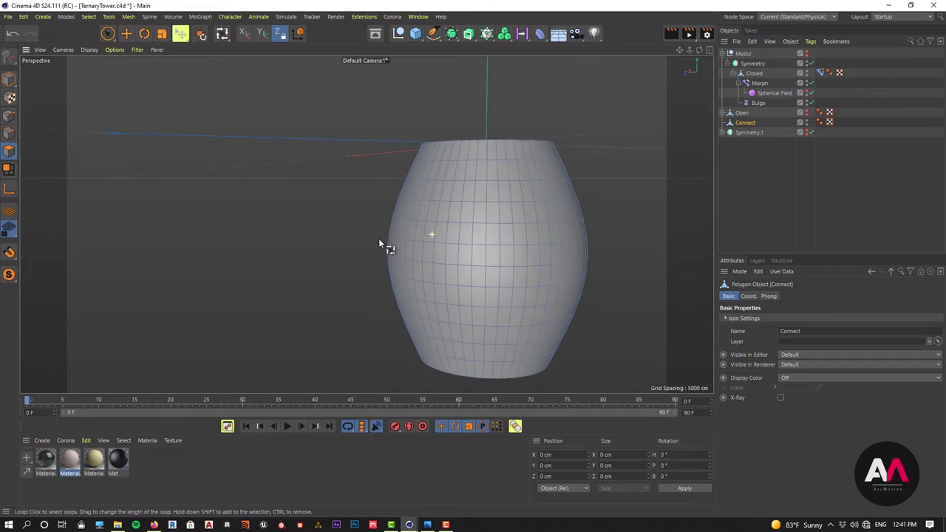
pyautogui.scroll(-2, 412, 190)
pyautogui.keyDown('alt'); pyautogui.moveTo(436, 211); pyautogui.dragTo(510, 255); pyautogui.keyUp('alt')
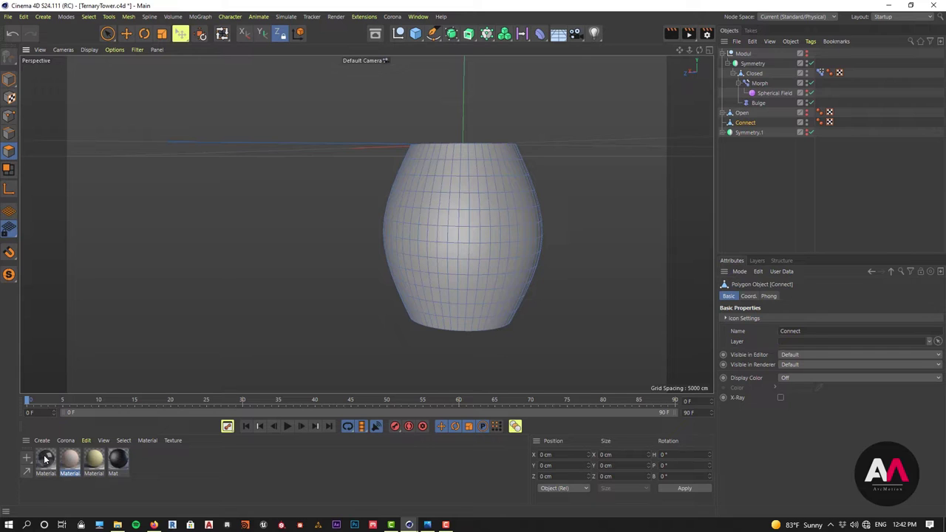
# Apply the first, dark material to the baked Connect mesh and rename the object Glass.
pyautogui.moveTo(674, 116); pyautogui.dragTo(747, 122)
pyautogui.doubleClick(748, 122)
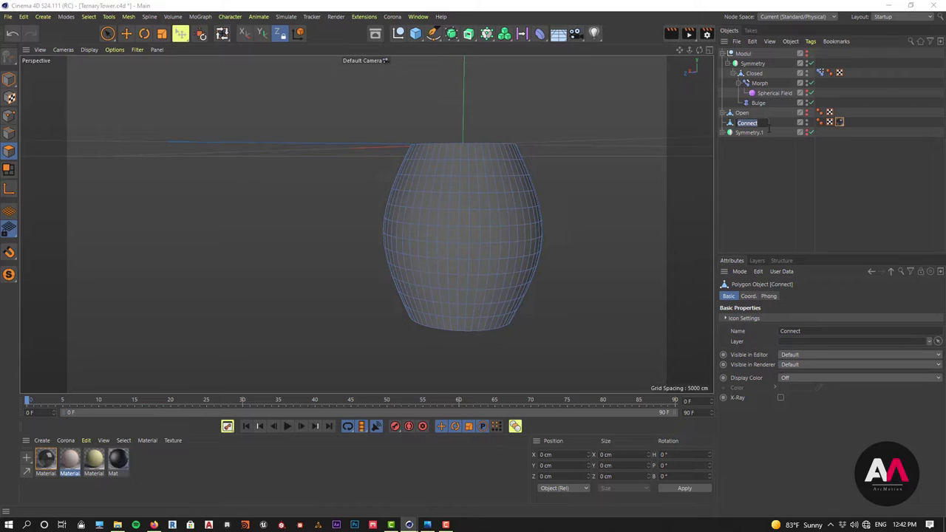
pyautogui.write('C')
pyautogui.write('lass')
pyautogui.press('Return')
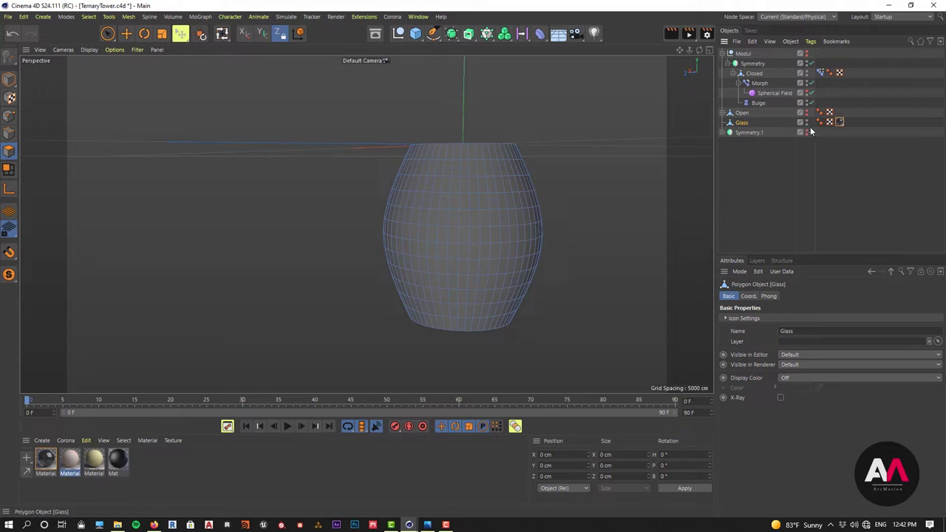
# Collapse the Symmetry hierarchy, place Glass inside the Modul group and make the group visible again.
pyautogui.click(728, 64)
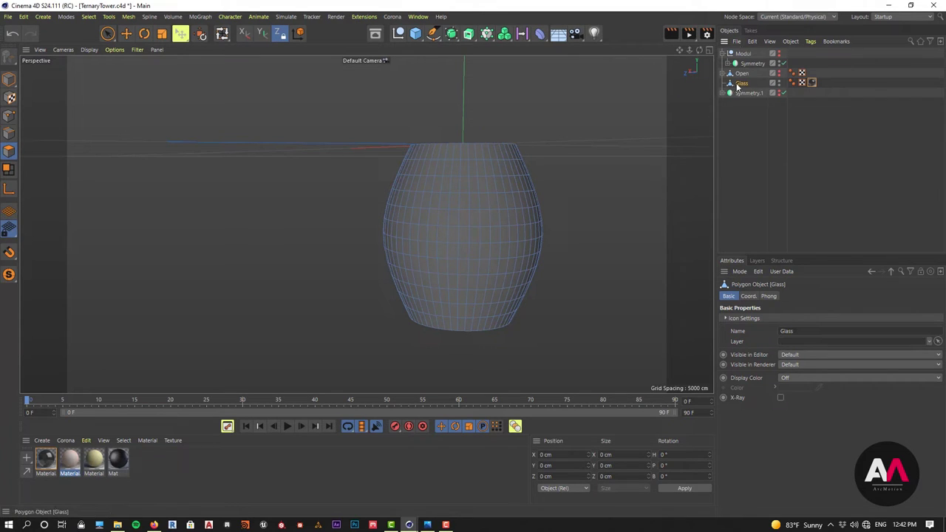
pyautogui.moveTo(741, 85); pyautogui.dragTo(744, 59)
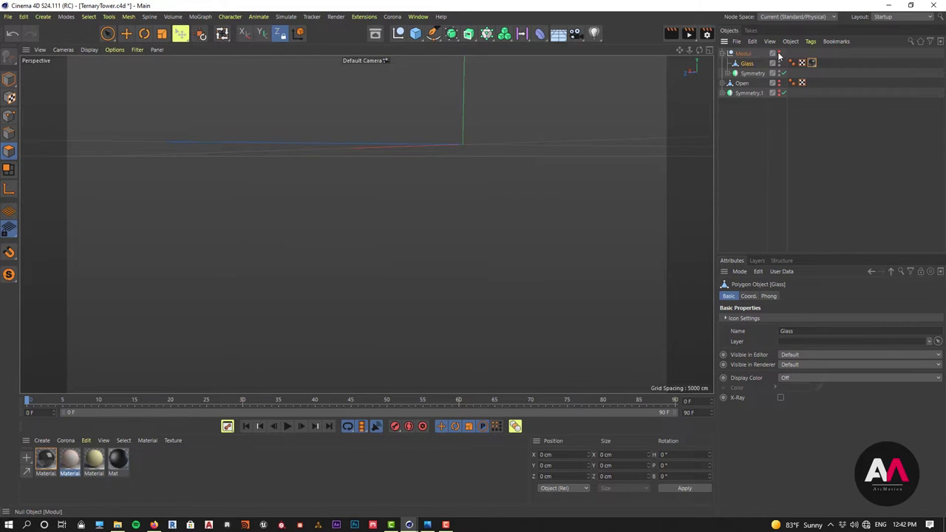
pyautogui.scroll(5, 477, 189)
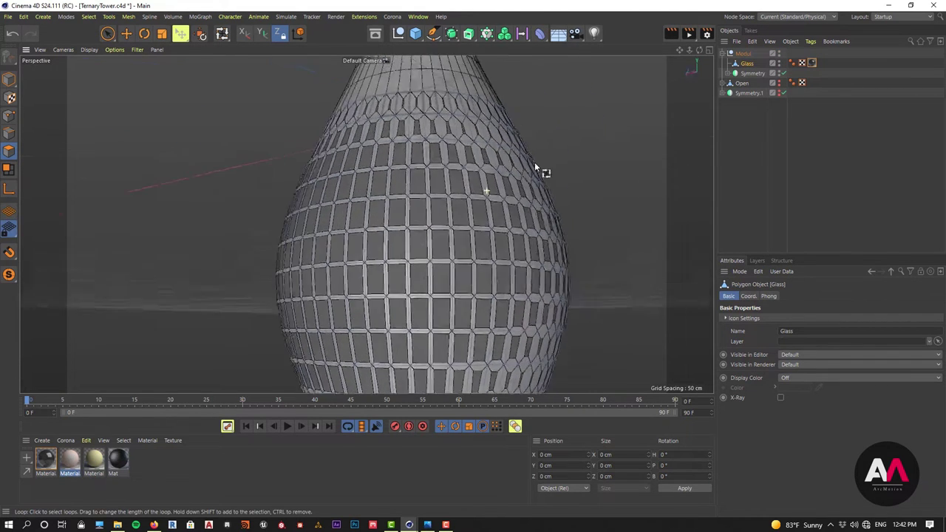
# Rename the Symmetry object inside the Modul group as Structure.
pyautogui.doubleClick(752, 73)
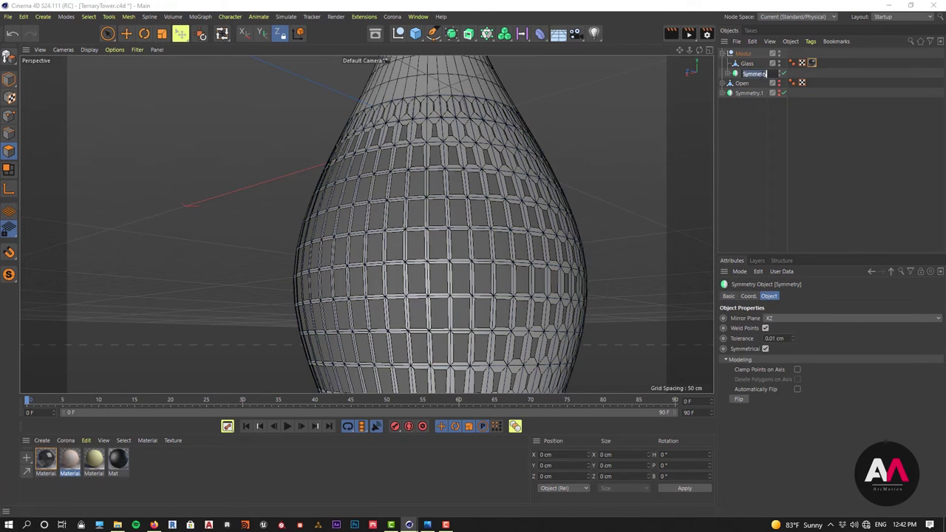
pyautogui.write('Structure')
pyautogui.press('Return')
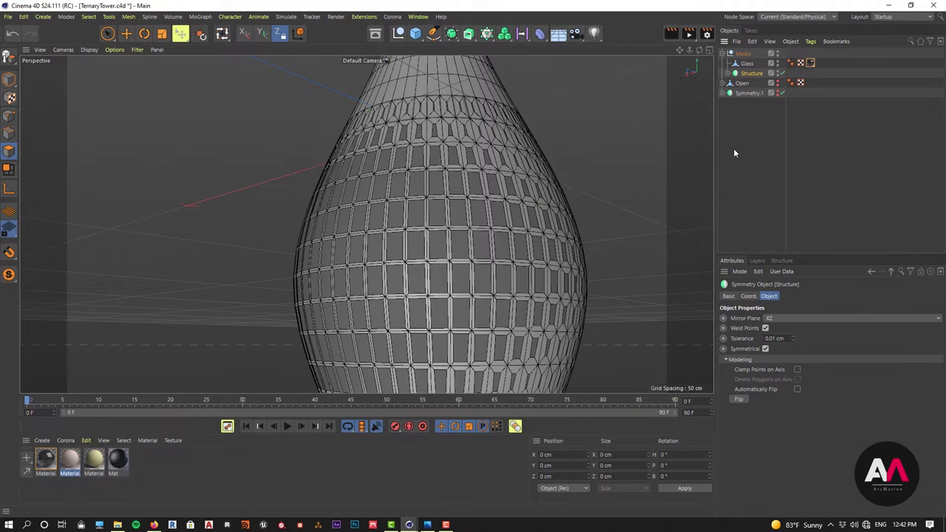
# Hide the Glass object in the Modul group and select Structure.
pyautogui.scroll(-6, 452, 176)
pyautogui.scroll(4, 449, 213)
pyautogui.keyDown('alt'); pyautogui.moveTo(452, 211); pyautogui.dragTo(468, 237); pyautogui.keyUp('alt')
pyautogui.scroll(4, 462, 192)
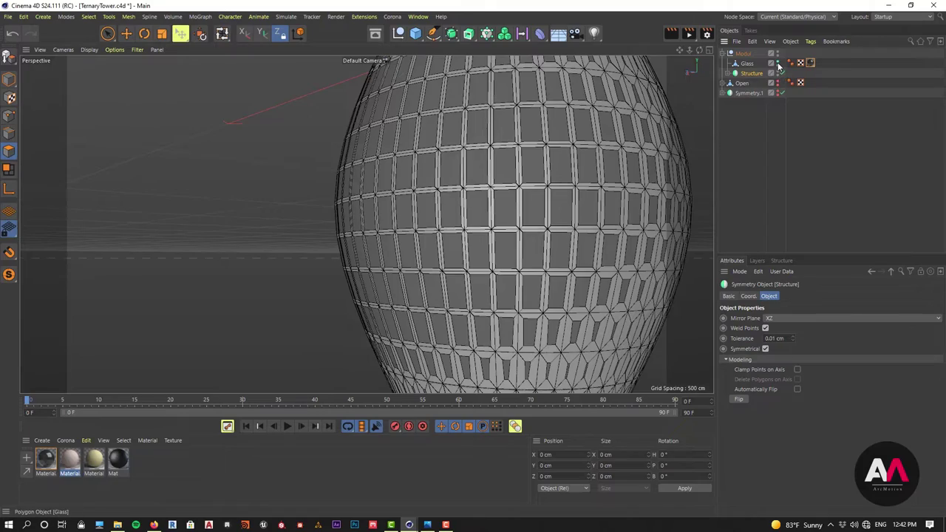
pyautogui.click(777, 72)
pyautogui.click(755, 72)
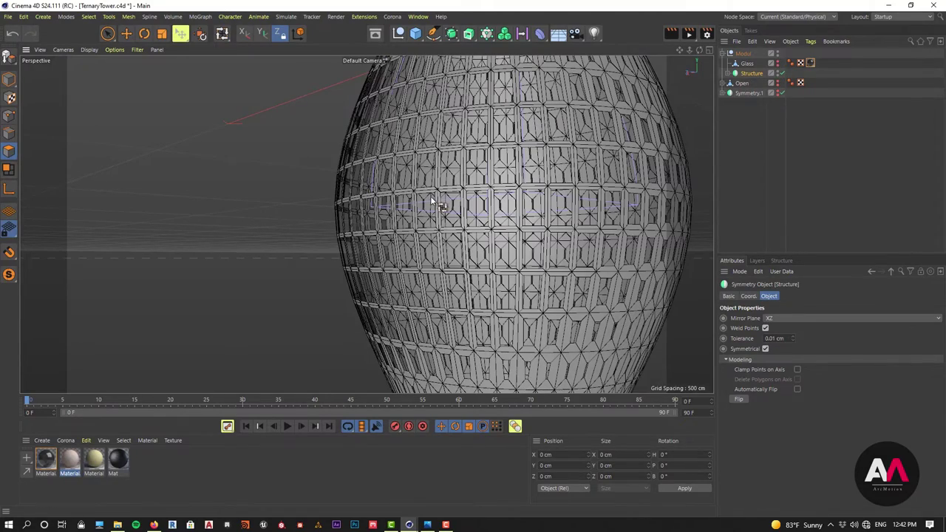
# Examine the panel lattice of Structure without the glass and open the list of generator objects.
pyautogui.scroll(6, 431, 203)
pyautogui.scroll(-4, 439, 200)
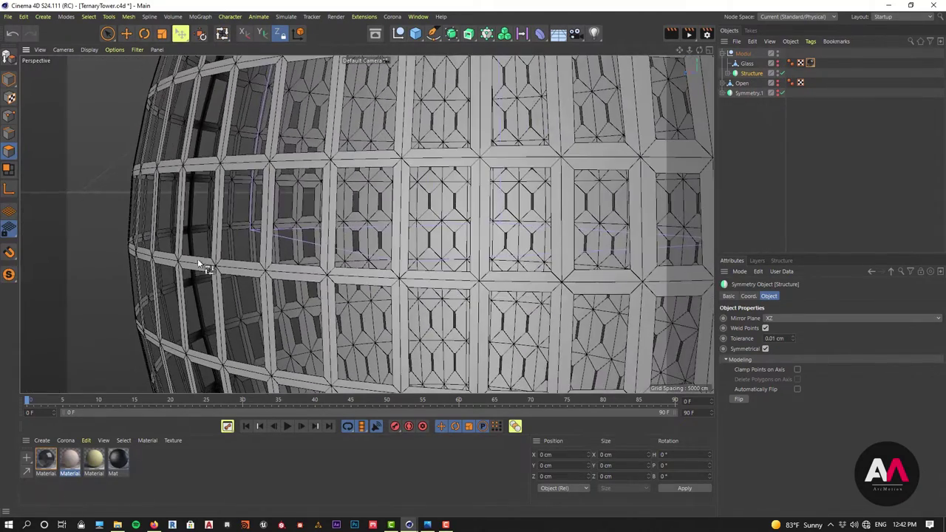
pyautogui.keyDown('alt'); pyautogui.moveTo(177, 269); pyautogui.dragTo(432, 174); pyautogui.keyUp('alt')
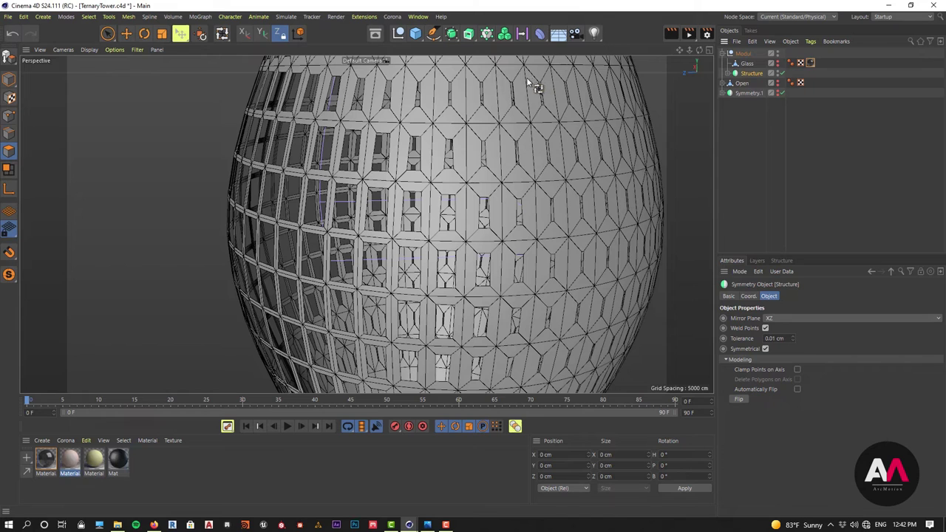
pyautogui.click(452, 35)
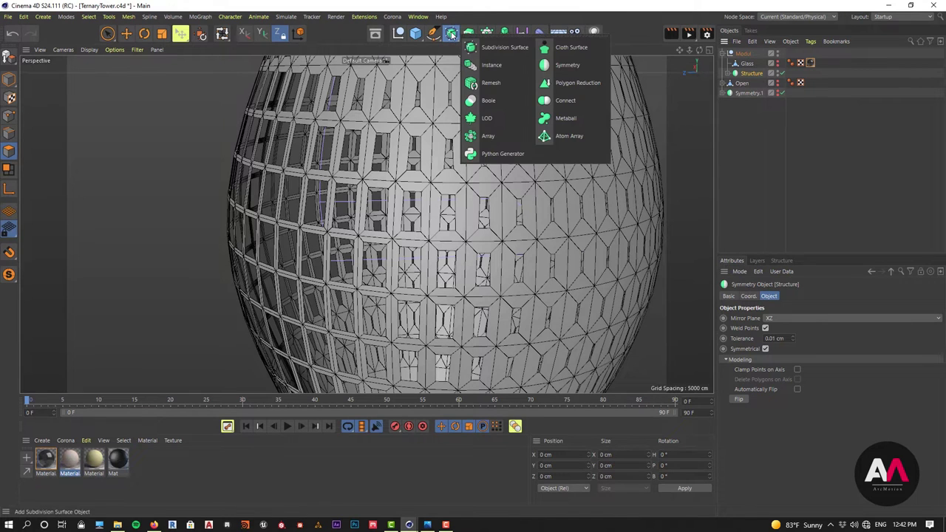
# Add a Cloth Surface as the parent of Structure, with 0 subdivisions and a thickness of 10 cm.
pyautogui.keyDown('alt'); pyautogui.click(585, 47); pyautogui.keyUp('alt')
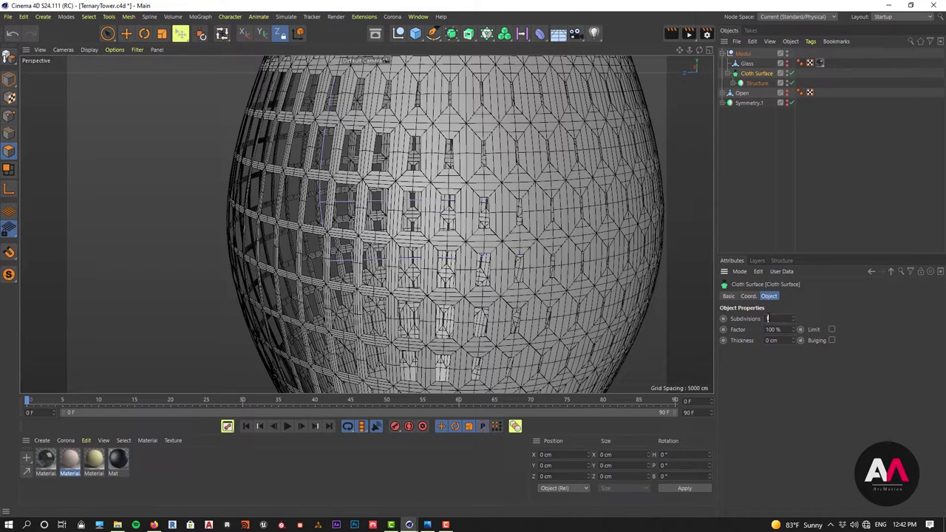
pyautogui.press('Return')
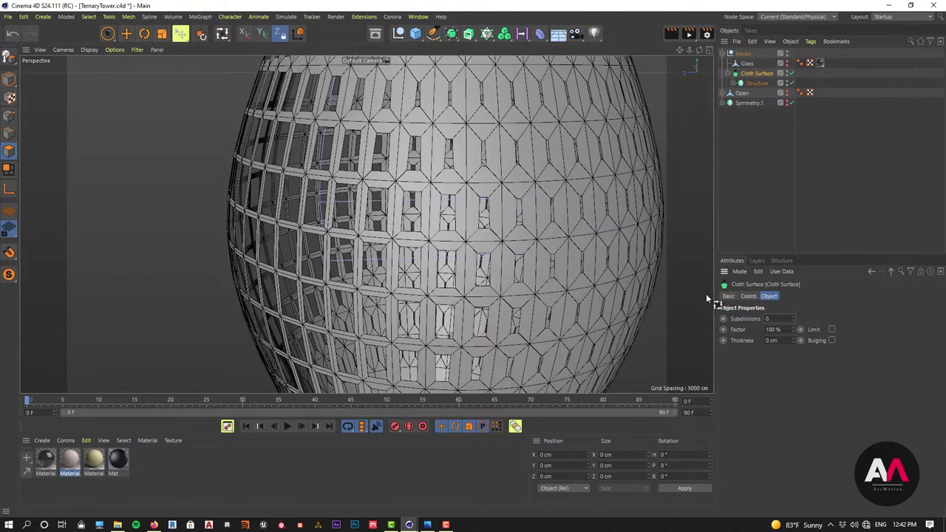
pyautogui.click(785, 340)
pyautogui.scroll(4, 189, 250)
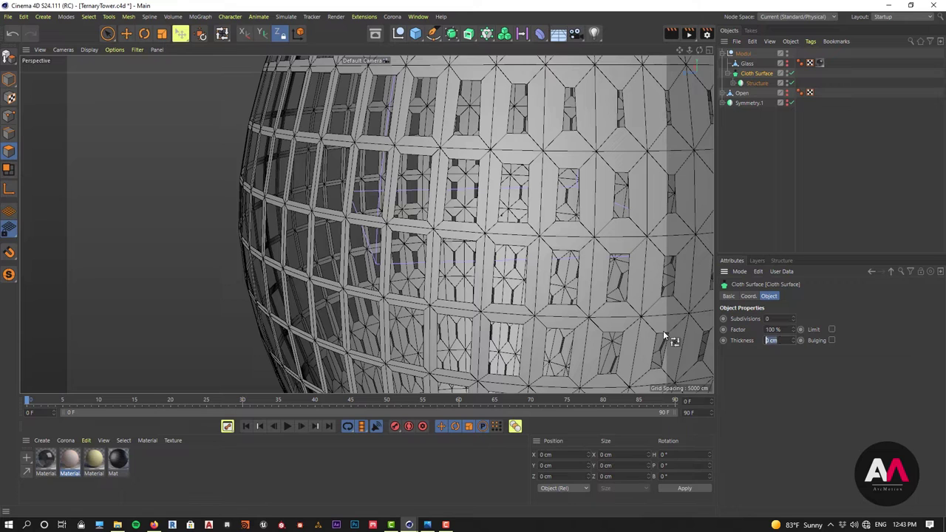
pyautogui.write('10')
pyautogui.press('Return')
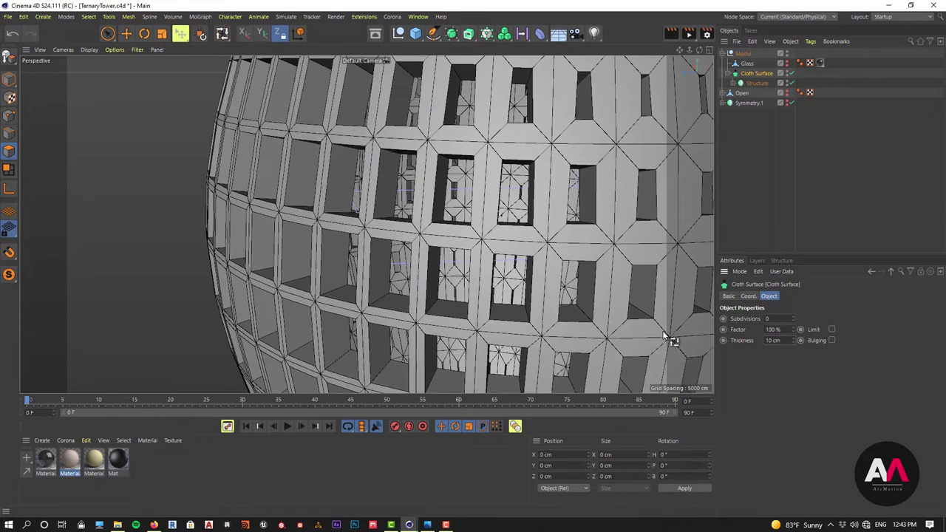
# Make the Glass object visible in the viewport and check how it sits in the structure's openings.
pyautogui.click(787, 63)
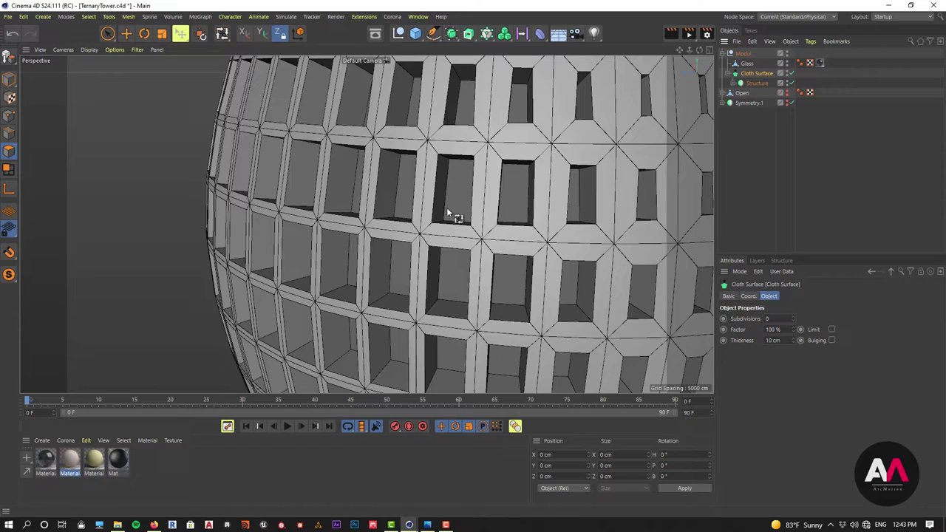
pyautogui.moveTo(447, 213)
pyautogui.keyDown('alt'); pyautogui.mouseDown()
pyautogui.moveTo(422, 210)
pyautogui.moveTo(536, 224)
pyautogui.moveTo(443, 231)
pyautogui.mouseUp(); pyautogui.keyUp('alt')
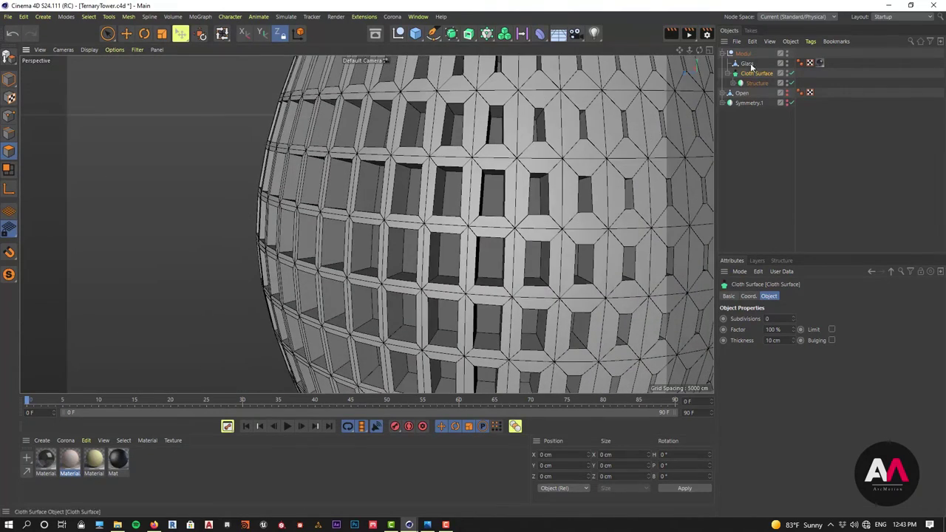
pyautogui.keyDown('alt'); pyautogui.moveTo(540, 228); pyautogui.dragTo(695, 317); pyautogui.keyUp('alt')
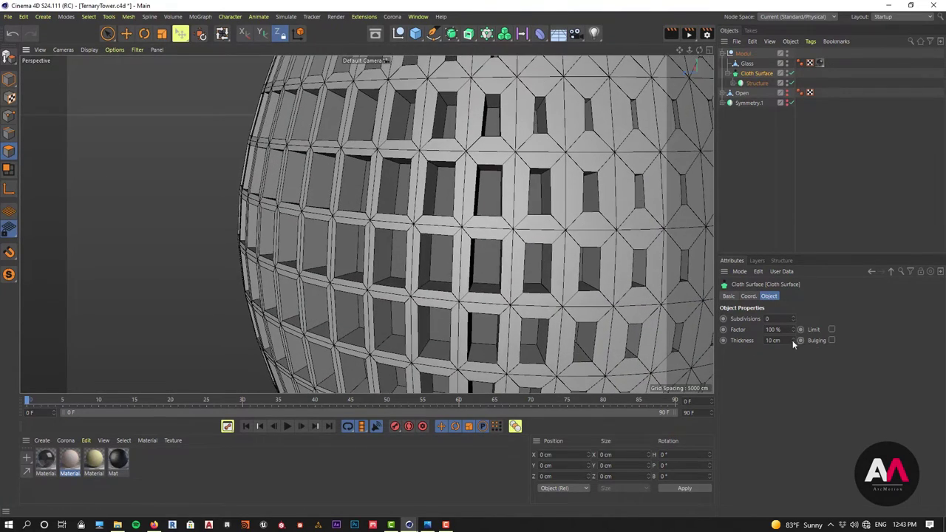
# Try 2 cm and -2 cm as the Cloth Surface's thickness.
pyautogui.click(773, 340)
pyautogui.write('2')
pyautogui.press('Return')
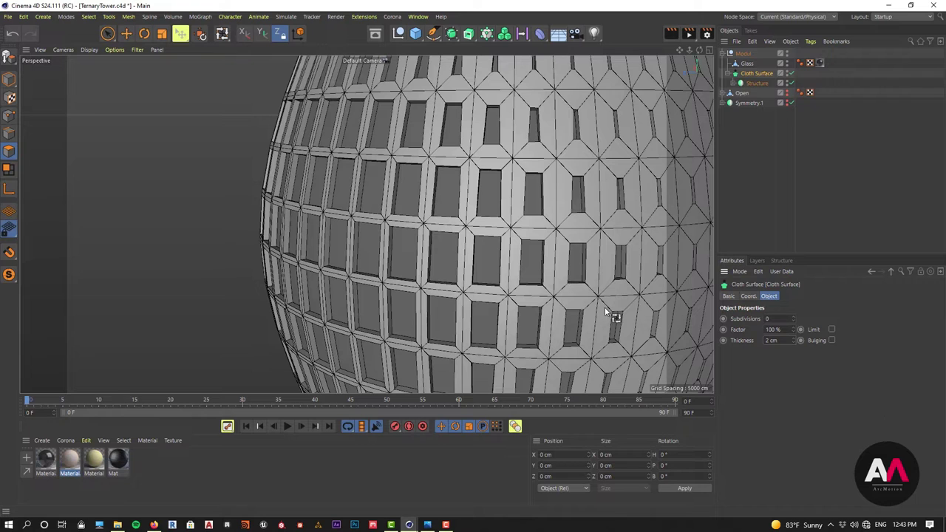
pyautogui.keyDown('alt'); pyautogui.moveTo(375, 247); pyautogui.dragTo(429, 255, button='right'); pyautogui.keyUp('alt')
pyautogui.keyDown('alt'); pyautogui.moveTo(428, 255); pyautogui.dragTo(385, 241); pyautogui.keyUp('alt')
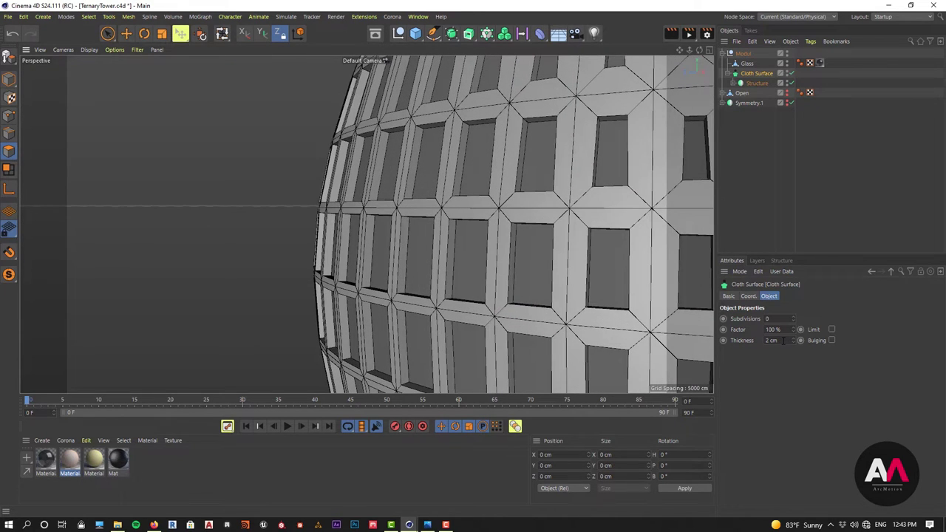
pyautogui.write('-2')
pyautogui.press('Return')
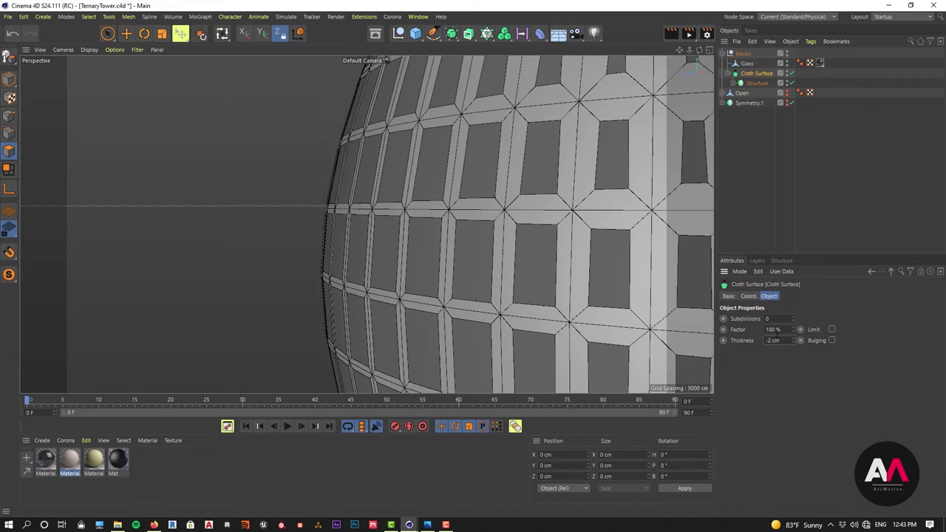
# Set the Cloth Surface's thickness to 1 cm.
pyautogui.write('1')
pyautogui.press('Return')
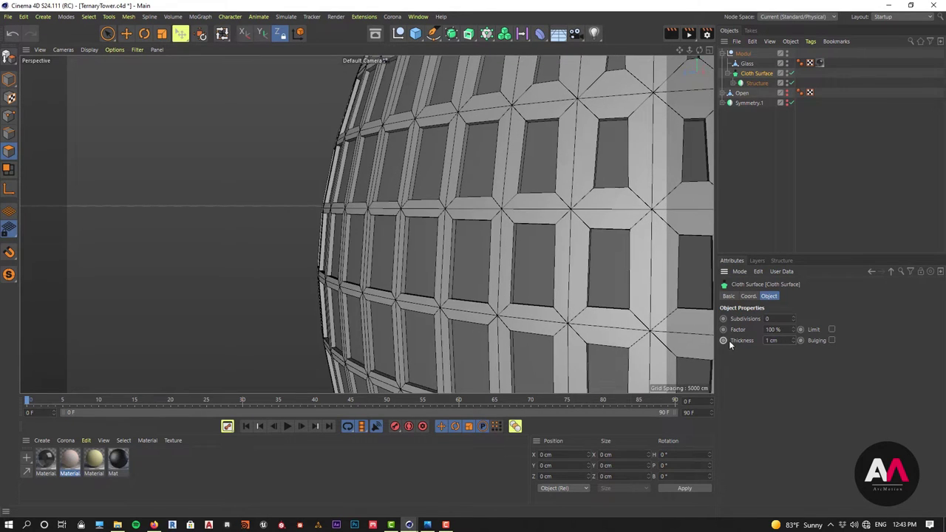
# Examine the thickened frame and the glass panels around the tower module from several angles and distances.
pyautogui.keyDown('alt'); pyautogui.moveTo(435, 308); pyautogui.dragTo(505, 284, button='right'); pyautogui.keyUp('alt')
pyautogui.keyDown('alt'); pyautogui.moveTo(505, 283); pyautogui.dragTo(544, 245); pyautogui.keyUp('alt')
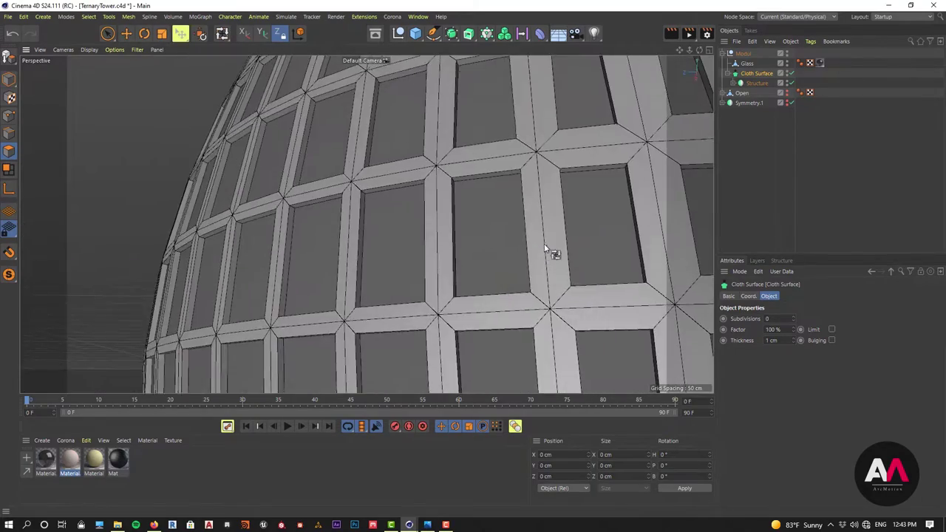
pyautogui.keyDown('alt'); pyautogui.moveTo(544, 246); pyautogui.dragTo(476, 274, button='right'); pyautogui.keyUp('alt')
pyautogui.keyDown('alt'); pyautogui.moveTo(481, 269); pyautogui.dragTo(597, 250); pyautogui.keyUp('alt')
pyautogui.keyDown('alt'); pyautogui.moveTo(543, 236); pyautogui.dragTo(499, 260, button='right'); pyautogui.keyUp('alt')
pyautogui.keyDown('alt'); pyautogui.moveTo(396, 288); pyautogui.dragTo(453, 255, button='right'); pyautogui.keyUp('alt')
pyautogui.keyDown('alt'); pyautogui.moveTo(468, 240); pyautogui.dragTo(463, 252); pyautogui.keyUp('alt')
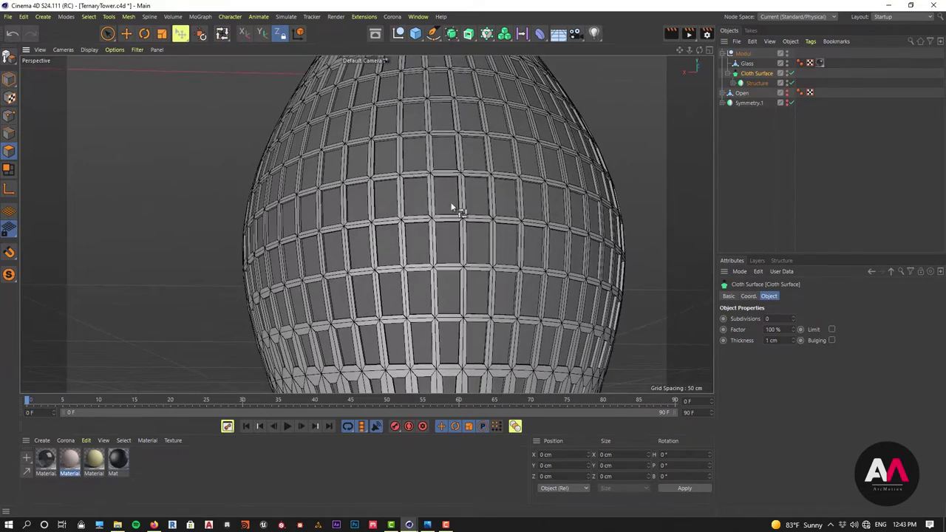
pyautogui.keyDown('alt'); pyautogui.moveTo(452, 205); pyautogui.dragTo(474, 203, button='right'); pyautogui.keyUp('alt')
pyautogui.keyDown('alt'); pyautogui.moveTo(475, 203); pyautogui.dragTo(482, 228); pyautogui.keyUp('alt')
pyautogui.scroll(-3, 491, 207)
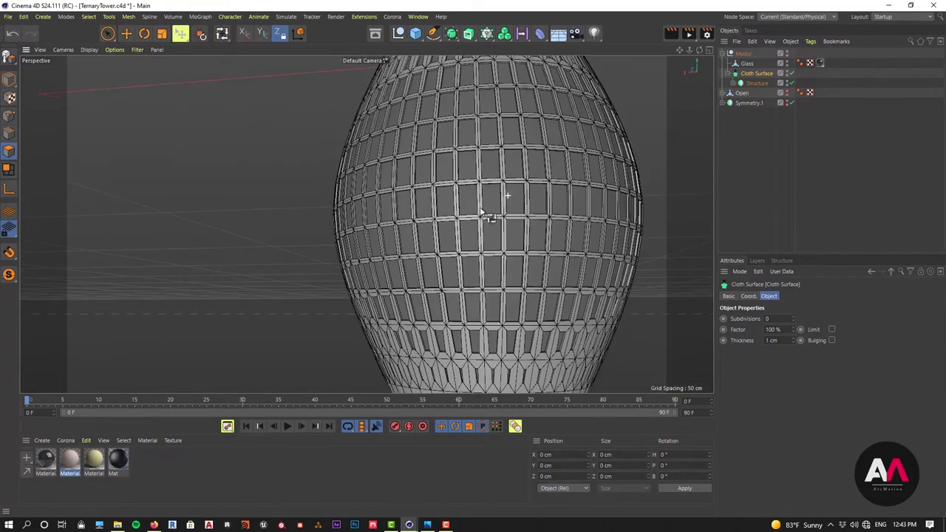
pyautogui.keyDown('alt'); pyautogui.moveTo(531, 149); pyautogui.dragTo(528, 155); pyautogui.keyUp('alt')
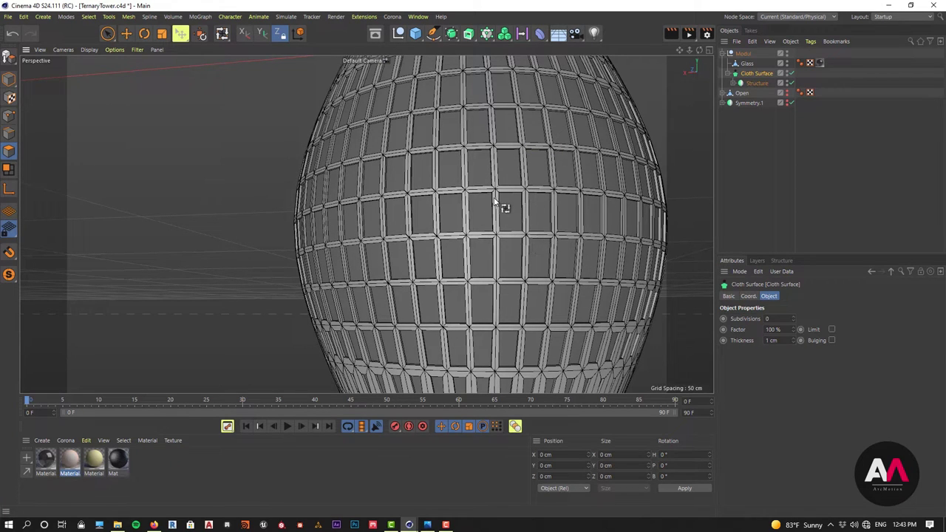
# Expand the Structure hierarchy and set the remapping strength of the Morph's Spherical Field to 100 %.
pyautogui.click(733, 84)
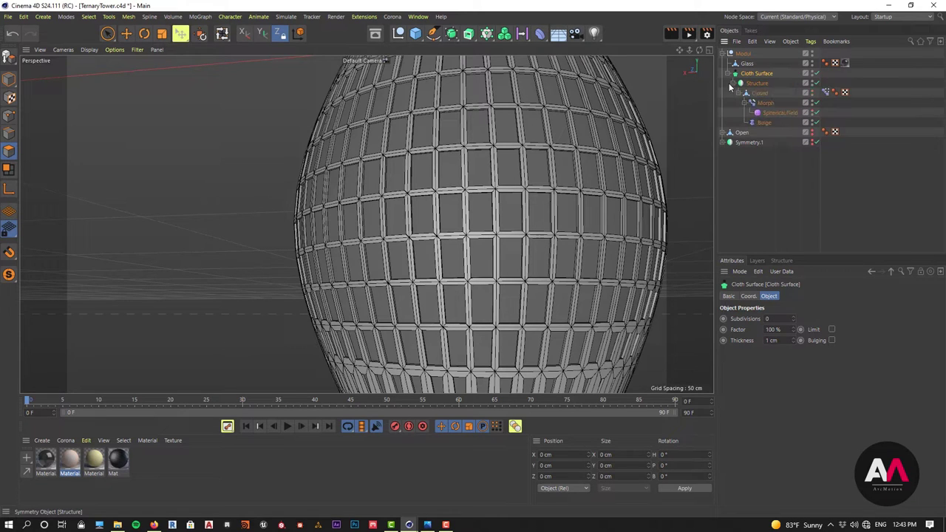
pyautogui.click(775, 112)
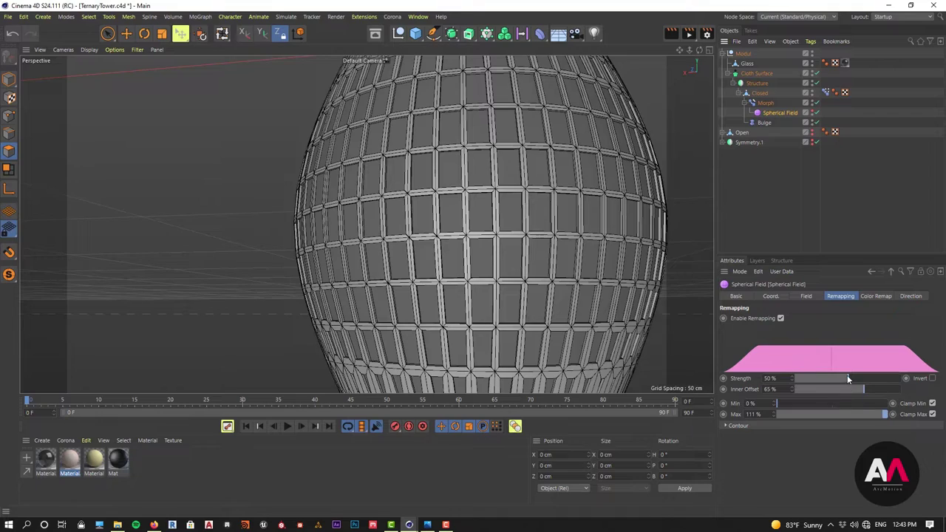
pyautogui.moveTo(847, 379); pyautogui.dragTo(900, 379)
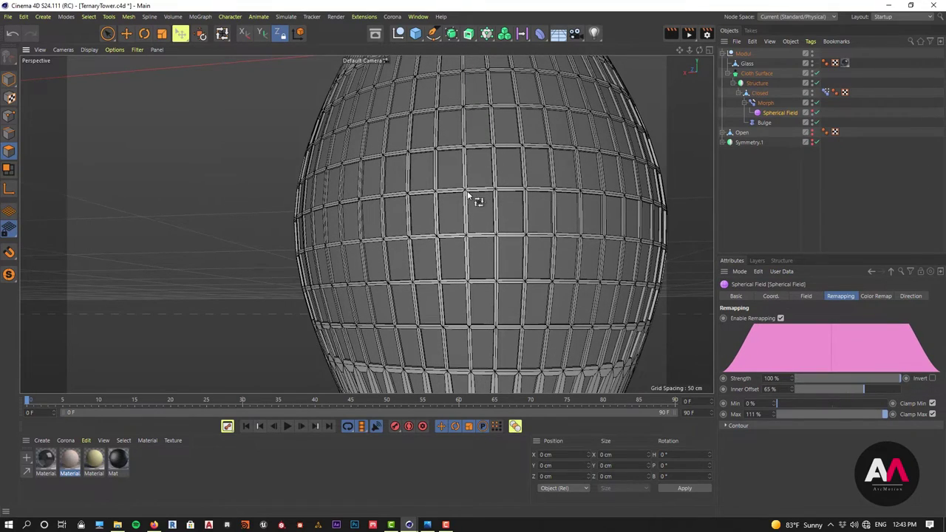
# Examine the whole tower module from all sides, checking the window openings and the deformer cage above it.
pyautogui.keyDown('alt'); pyautogui.moveTo(479, 200); pyautogui.dragTo(600, 218); pyautogui.keyUp('alt')
pyautogui.scroll(-5, 472, 218)
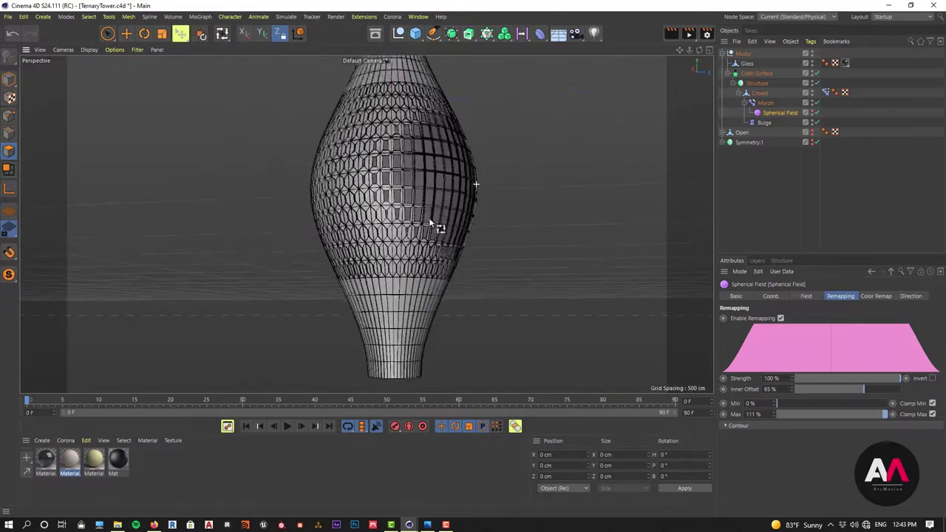
pyautogui.keyDown('alt'); pyautogui.moveTo(428, 218); pyautogui.dragTo(351, 222); pyautogui.keyUp('alt')
pyautogui.scroll(-2, 501, 171)
pyautogui.keyDown('alt'); pyautogui.moveTo(501, 171); pyautogui.dragTo(400, 194); pyautogui.keyUp('alt')
pyautogui.keyDown('alt'); pyautogui.moveTo(568, 118); pyautogui.dragTo(595, 127, button='right'); pyautogui.keyUp('alt')
pyautogui.keyDown('alt'); pyautogui.moveTo(492, 205); pyautogui.dragTo(537, 228); pyautogui.keyUp('alt')
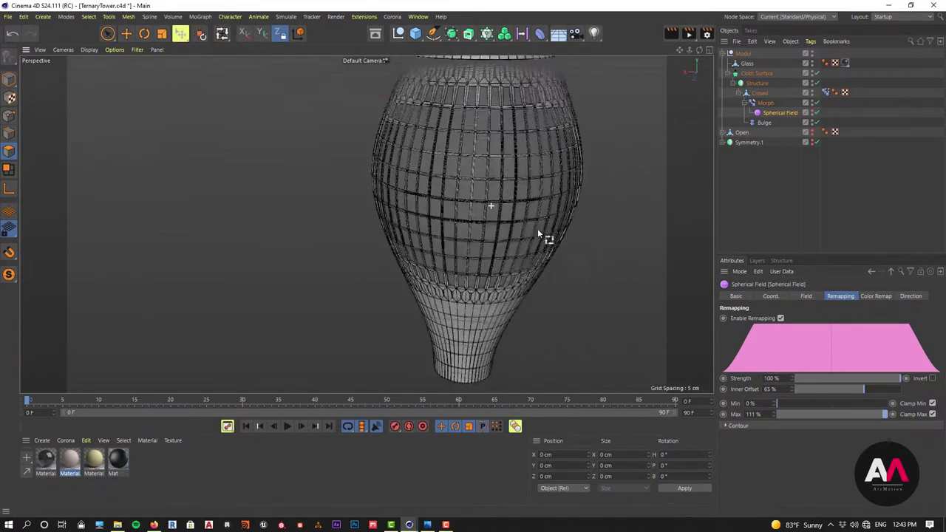
pyautogui.keyDown('alt'); pyautogui.moveTo(534, 220); pyautogui.dragTo(474, 248, button='right'); pyautogui.keyUp('alt')
pyautogui.keyDown('alt'); pyautogui.moveTo(517, 151); pyautogui.dragTo(543, 179); pyautogui.keyUp('alt')
pyautogui.scroll(-5, 544, 178)
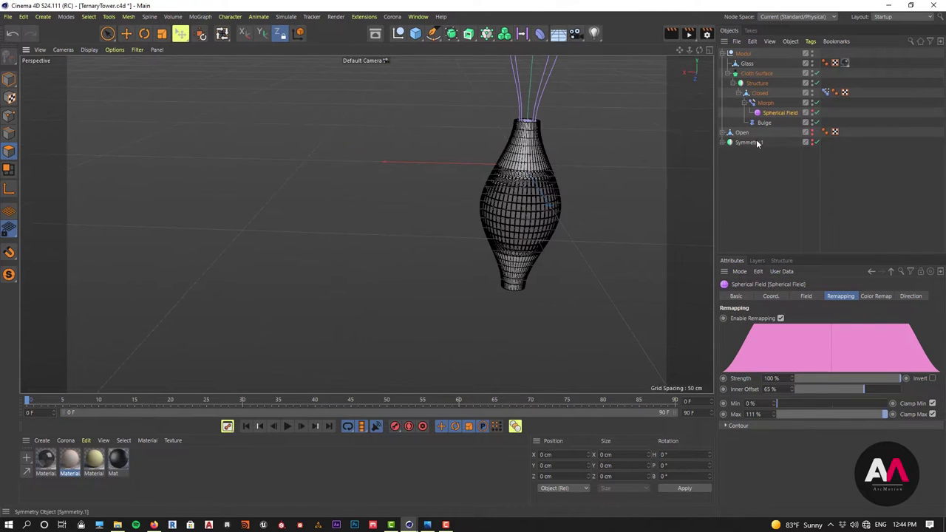
pyautogui.keyDown('alt'); pyautogui.moveTo(523, 224); pyautogui.dragTo(512, 232); pyautogui.keyUp('alt')
pyautogui.scroll(-2, 512, 232)
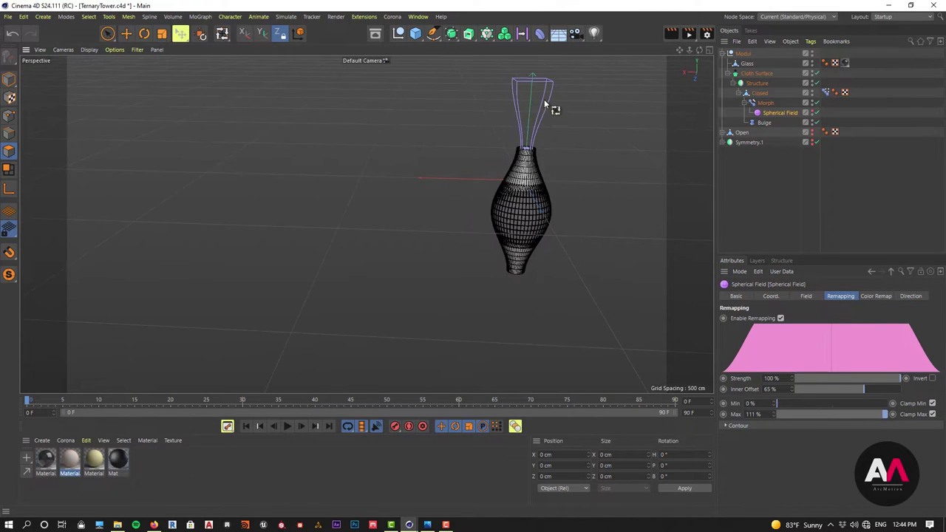
pyautogui.scroll(4, 544, 99)
pyautogui.keyDown('alt'); pyautogui.moveTo(547, 144); pyautogui.dragTo(530, 265); pyautogui.keyUp('alt')
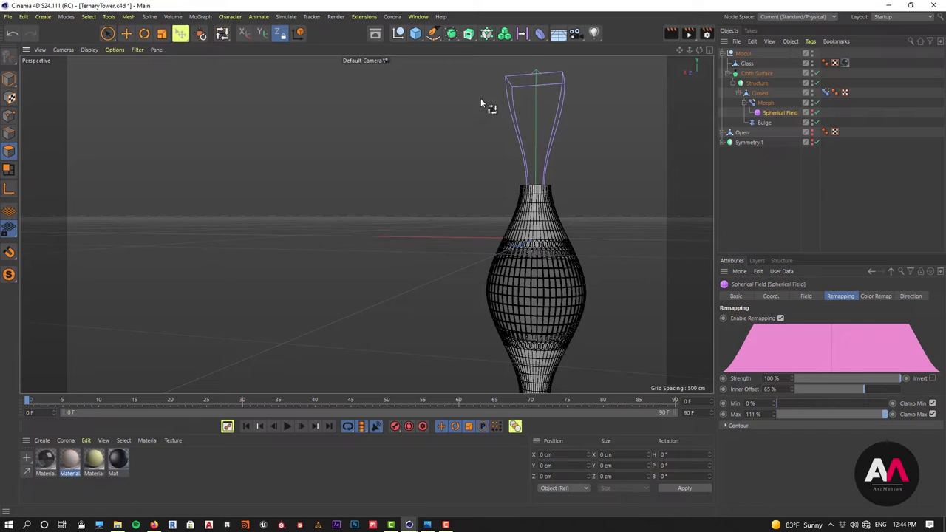
# Hide the Bulge deformer's cage in the viewport.
pyautogui.click(535, 78)
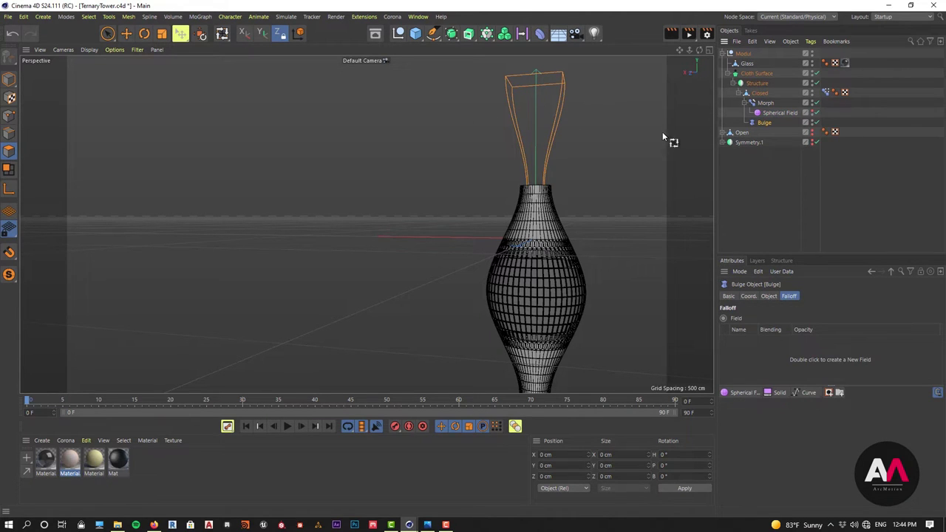
pyautogui.keyDown('alt'); pyautogui.click(813, 122); pyautogui.keyUp('alt')
pyautogui.scroll(-3, 505, 208)
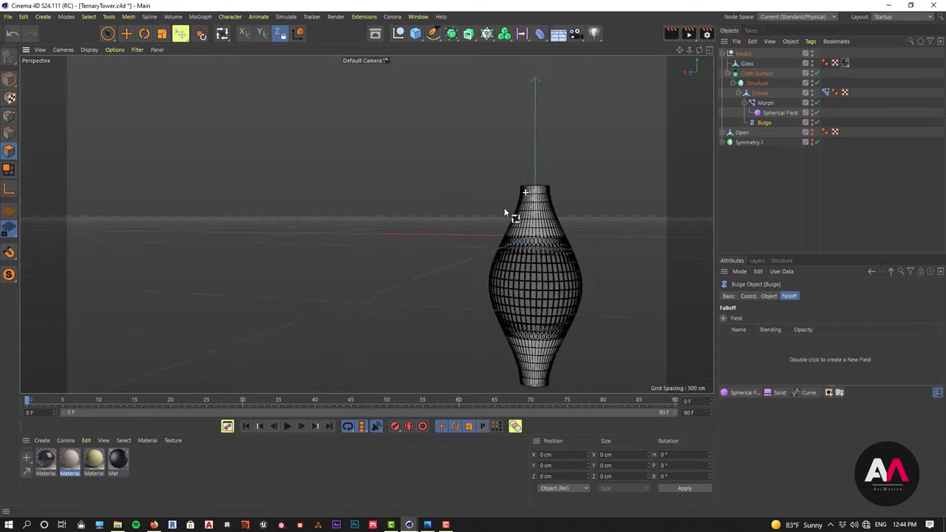
pyautogui.keyDown('alt'); pyautogui.moveTo(519, 266); pyautogui.dragTo(493, 229); pyautogui.keyUp('alt')
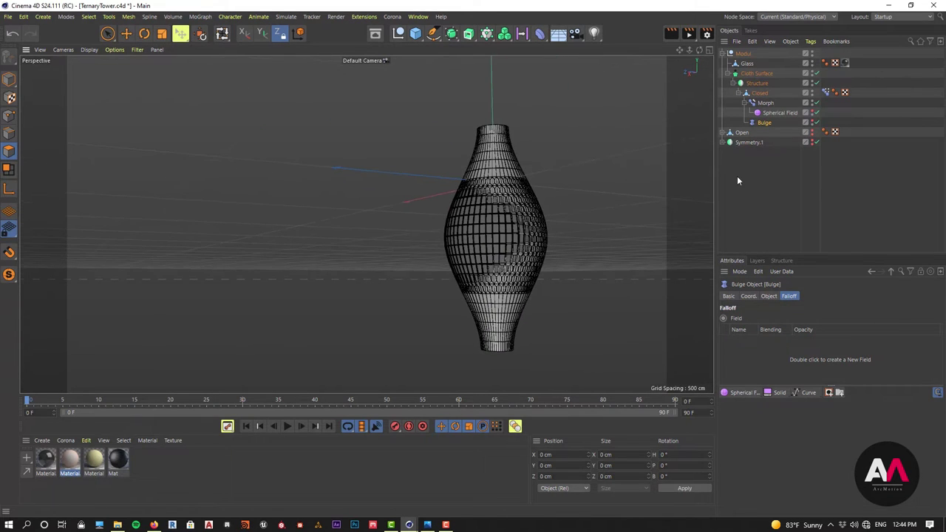
# Collapse the Modul null's hierarchy and place the null inside a new Cloner.
pyautogui.click(736, 176)
pyautogui.click(722, 54)
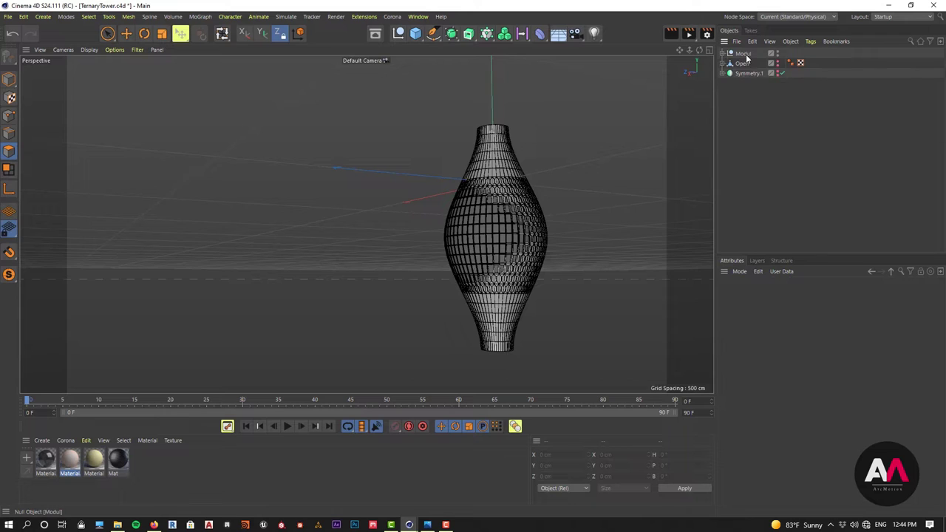
pyautogui.click(743, 53)
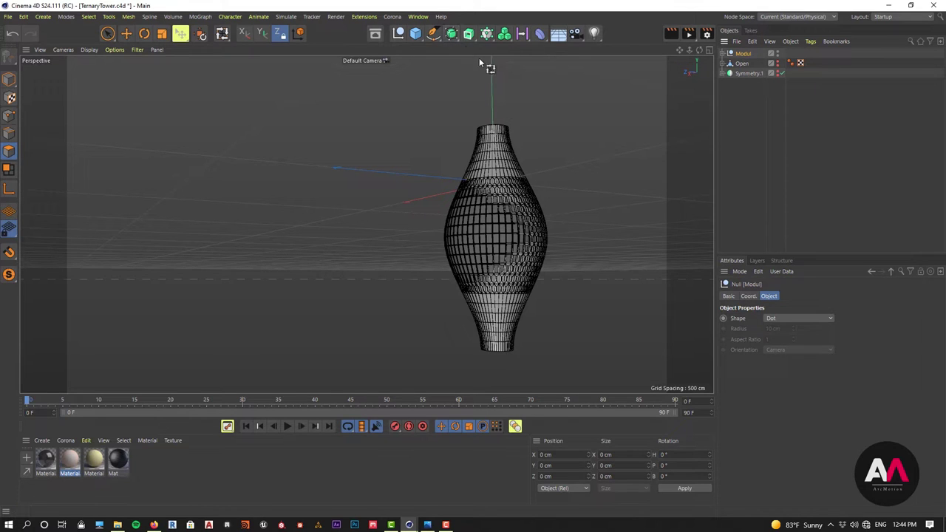
pyautogui.keyDown('alt'); pyautogui.click(486, 33); pyautogui.keyUp('alt')
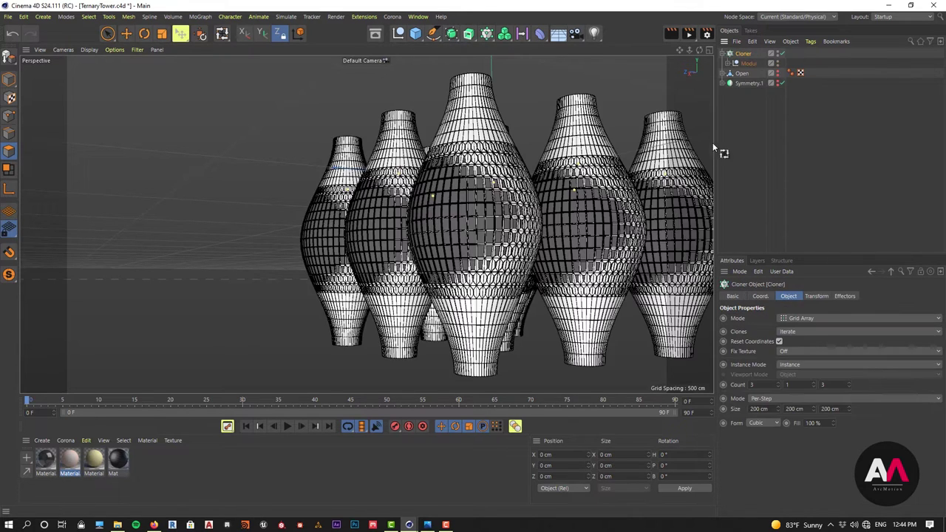
# Set the Cloner to Linear mode with a Y position step of 400 cm so the modules stack end to end.
pyautogui.click(828, 319)
pyautogui.click(810, 338)
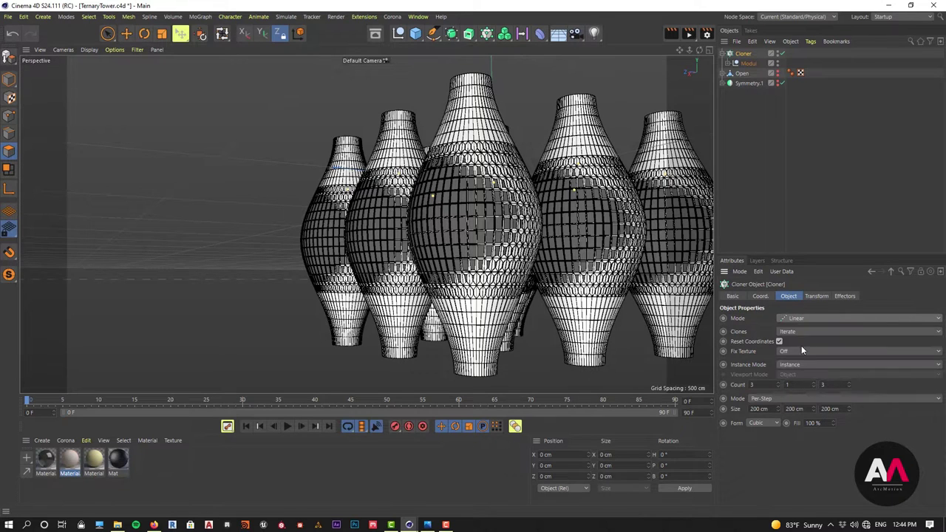
pyautogui.scroll(-3, 566, 206)
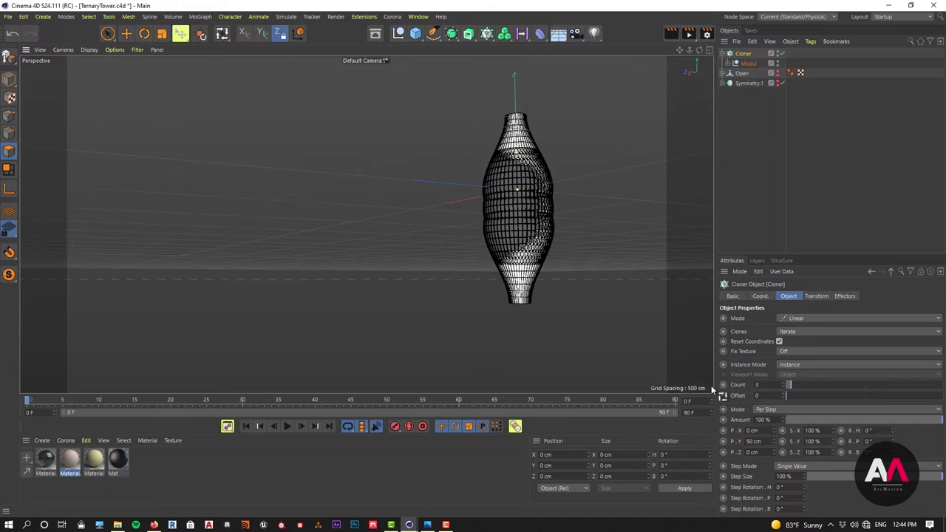
pyautogui.moveTo(775, 444)
pyautogui.mouseDown()
pyautogui.moveTo(894, 444)
pyautogui.moveTo(775, 450)
pyautogui.mouseUp()
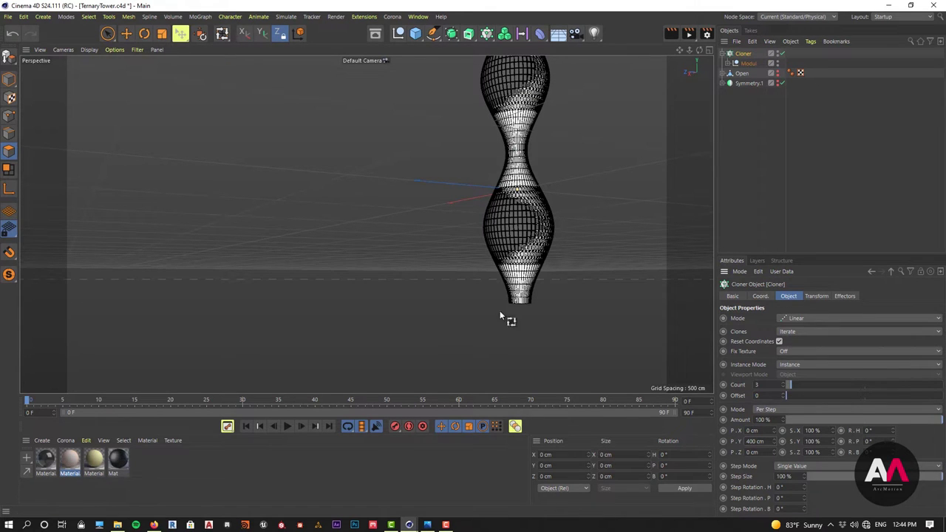
# Examine the stacked tower modules and the joints between the clones along the full height.
pyautogui.scroll(-1, 493, 280)
pyautogui.keyDown('alt'); pyautogui.moveTo(478, 290); pyautogui.dragTo(321, 336, button='right'); pyautogui.keyUp('alt')
pyautogui.keyDown('alt'); pyautogui.moveTo(515, 123); pyautogui.dragTo(591, 79, button='right'); pyautogui.keyUp('alt')
pyautogui.keyDown('alt'); pyautogui.moveTo(499, 196); pyautogui.dragTo(486, 176); pyautogui.keyUp('alt')
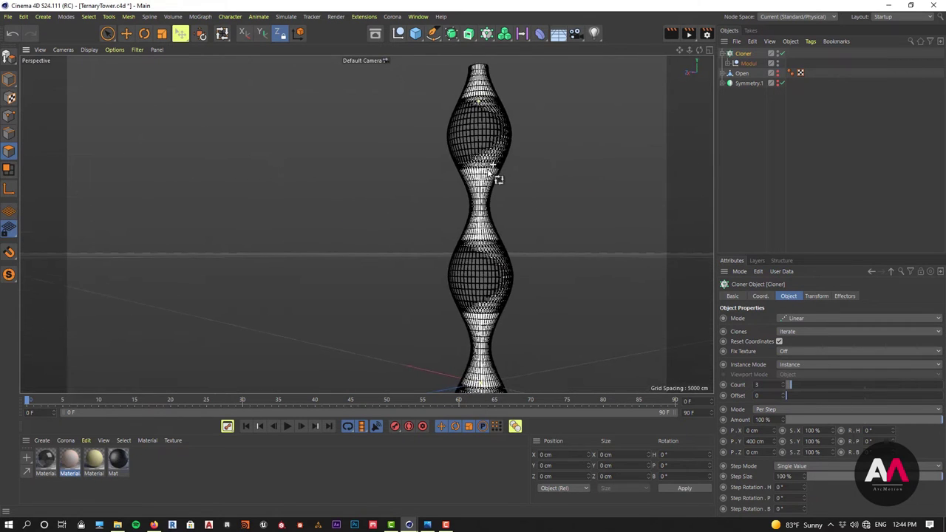
pyautogui.keyDown('alt'); pyautogui.moveTo(488, 170); pyautogui.dragTo(447, 244, button='right'); pyautogui.keyUp('alt')
pyautogui.keyDown('alt'); pyautogui.moveTo(455, 261); pyautogui.dragTo(511, 231, button='right'); pyautogui.keyUp('alt')
pyautogui.keyDown('alt'); pyautogui.moveTo(553, 157); pyautogui.dragTo(506, 220); pyautogui.keyUp('alt')
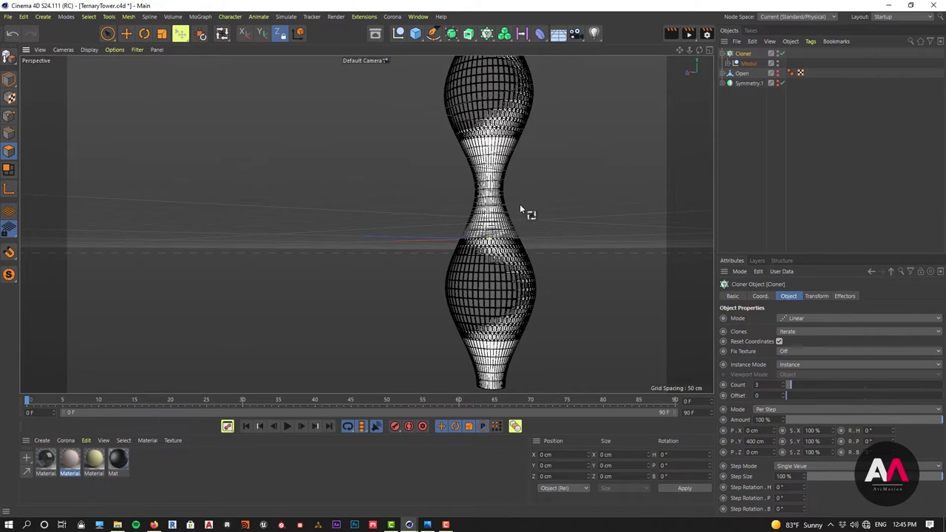
pyautogui.scroll(-3, 519, 209)
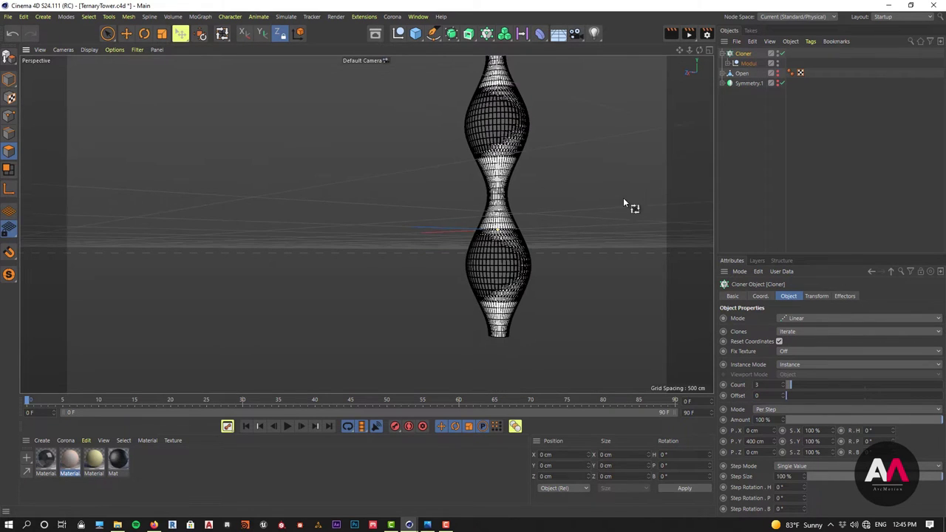
# Disable the Cloner and expand the Modul null, keeping the Cloth Surface branch collapsed.
pyautogui.click(781, 53)
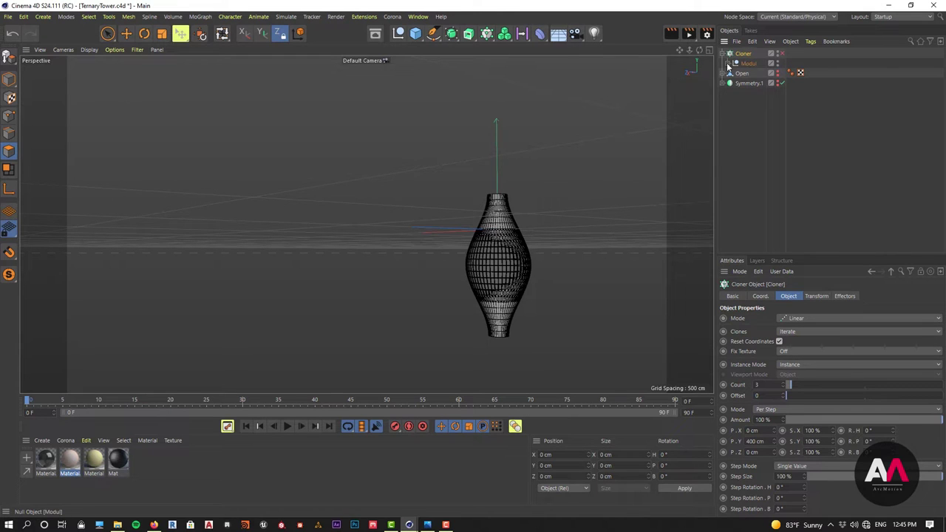
pyautogui.click(728, 63)
pyautogui.click(749, 64)
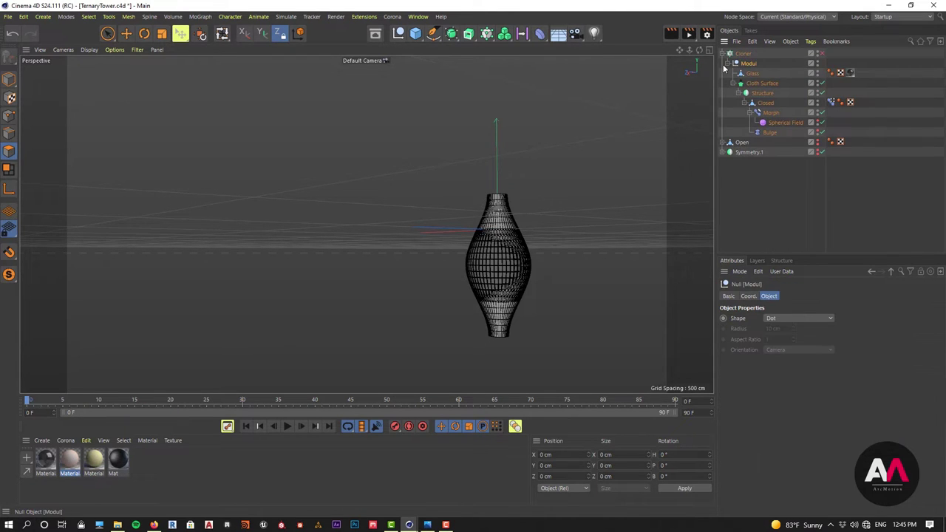
pyautogui.click(733, 83)
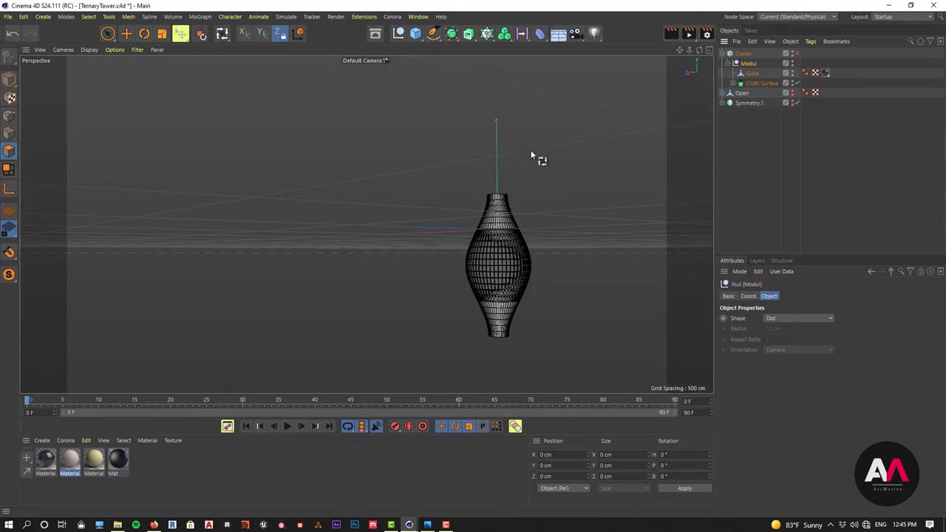
# Add an FFD deformer, place it inside the Modul null above Glass, and try to fit it to its parent.
pyautogui.scroll(2, 492, 262)
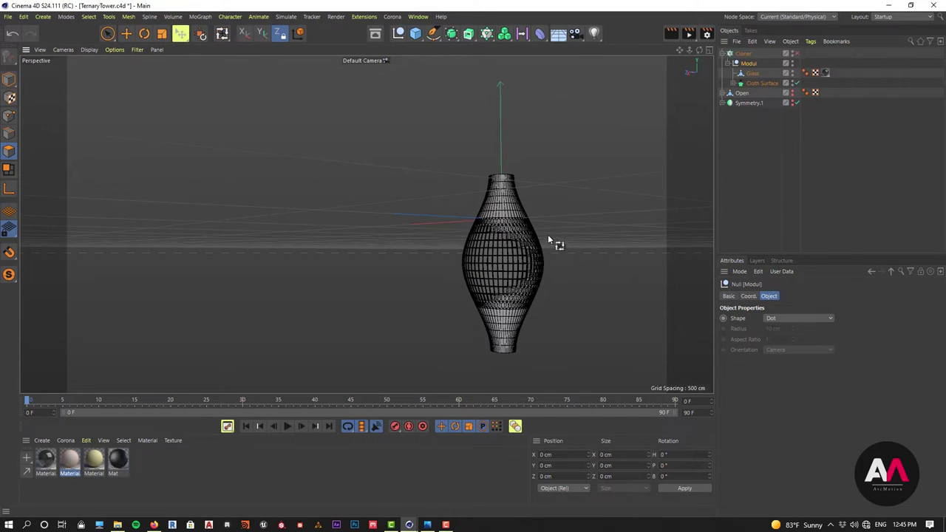
pyautogui.scroll(2, 496, 255)
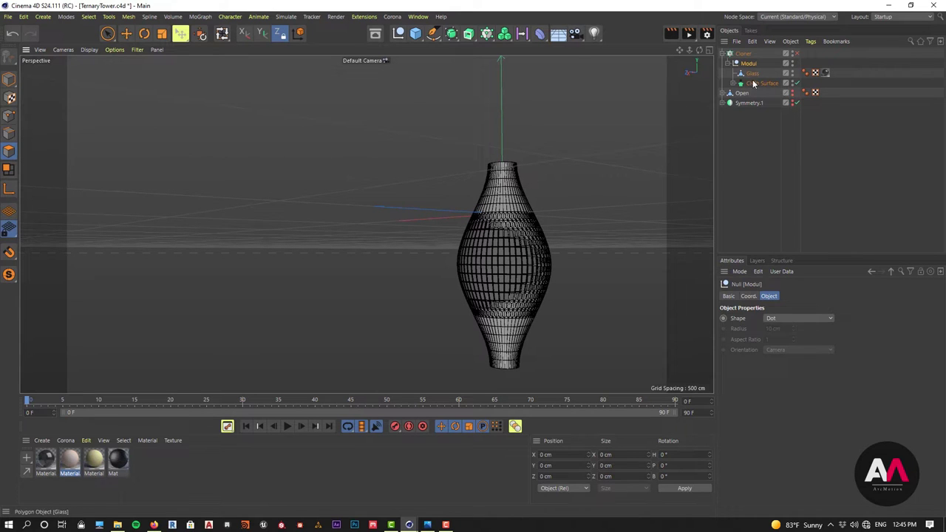
pyautogui.click(547, 37)
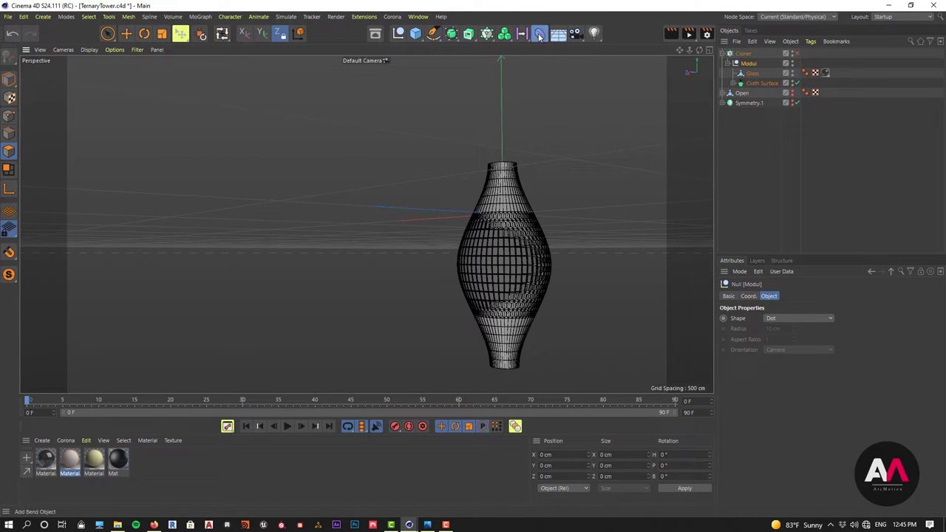
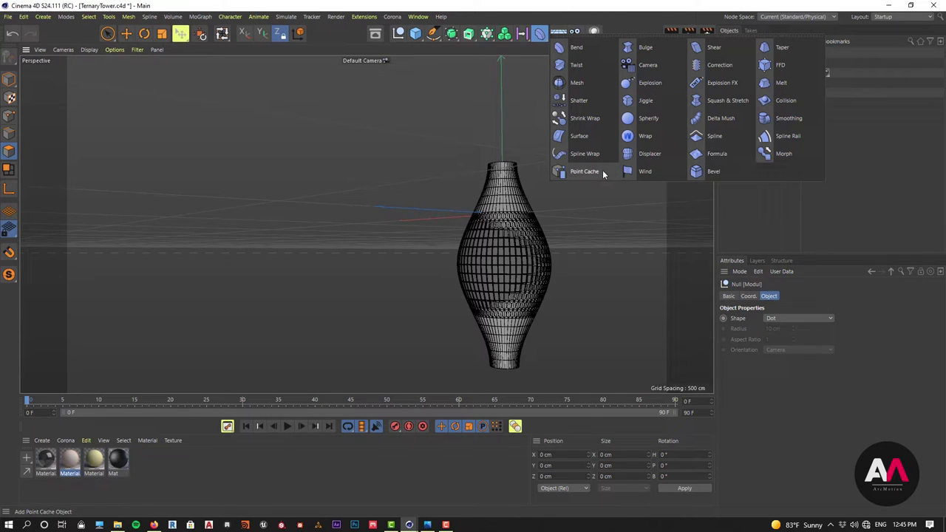
pyautogui.click(772, 65)
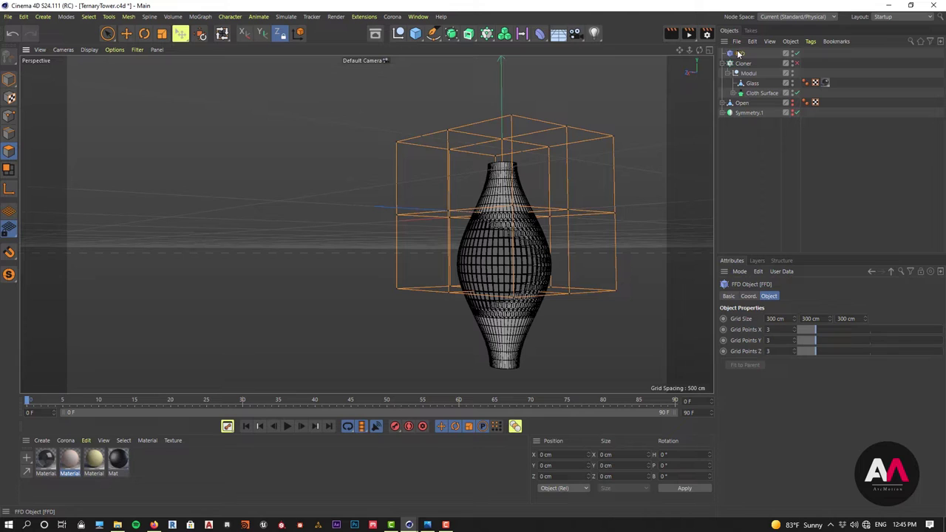
pyautogui.moveTo(738, 54); pyautogui.dragTo(746, 82)
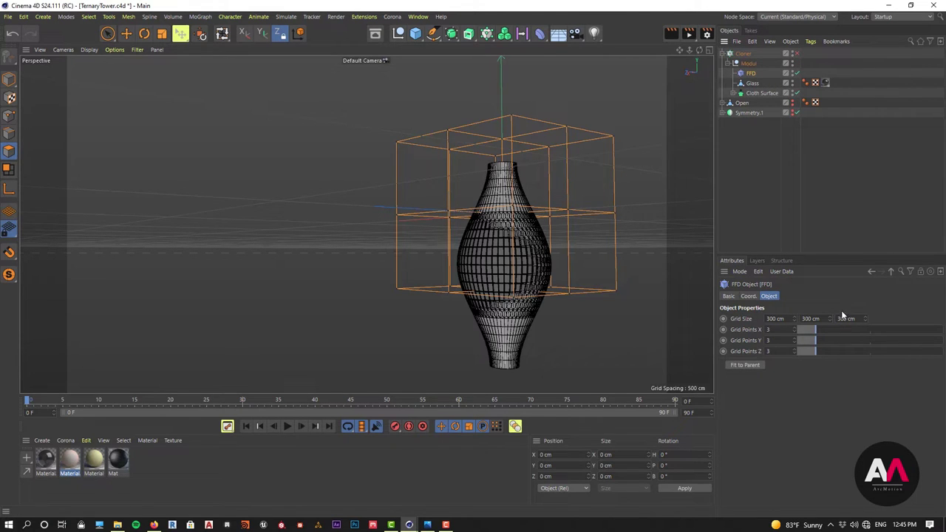
pyautogui.click(745, 365)
# Nest the FFD deformer under the Closed object below Bulge and fit its cage to the parent.
pyautogui.click(734, 94)
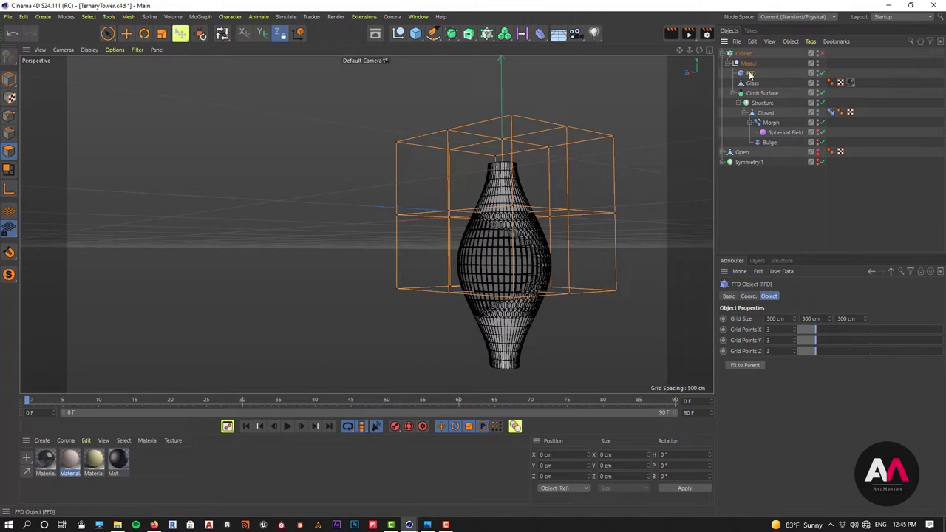
pyautogui.moveTo(781, 75); pyautogui.dragTo(767, 150)
pyautogui.click(746, 365)
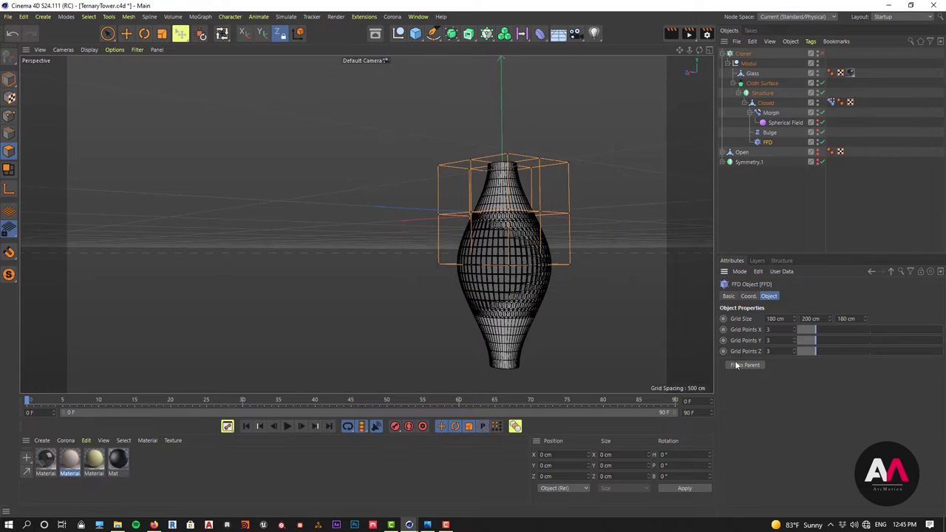
# Return the FFD deformer to directly under the Modul null and set its Grid Points Y to 6.
pyautogui.moveTo(796, 127); pyautogui.dragTo(753, 74)
pyautogui.keyDown('alt'); pyautogui.moveTo(509, 207); pyautogui.dragTo(535, 222); pyautogui.keyUp('alt')
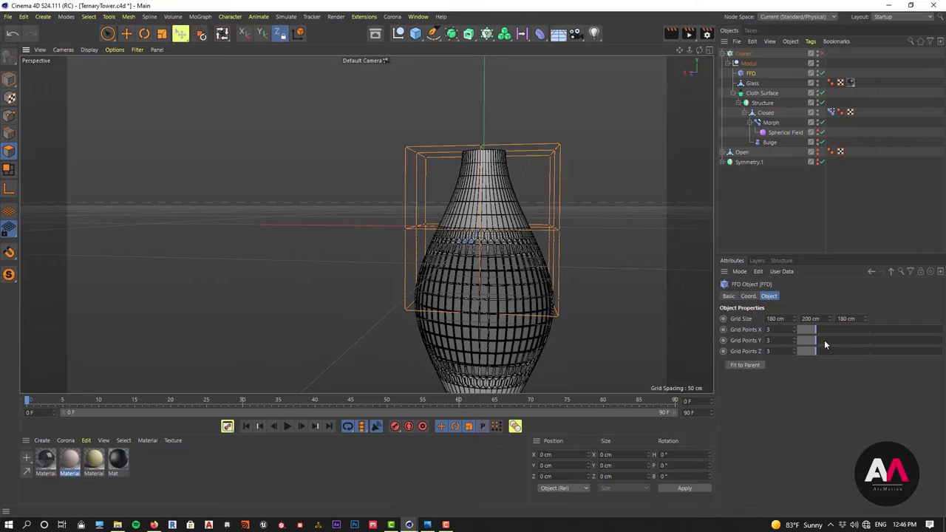
pyautogui.moveTo(821, 340); pyautogui.dragTo(876, 342)
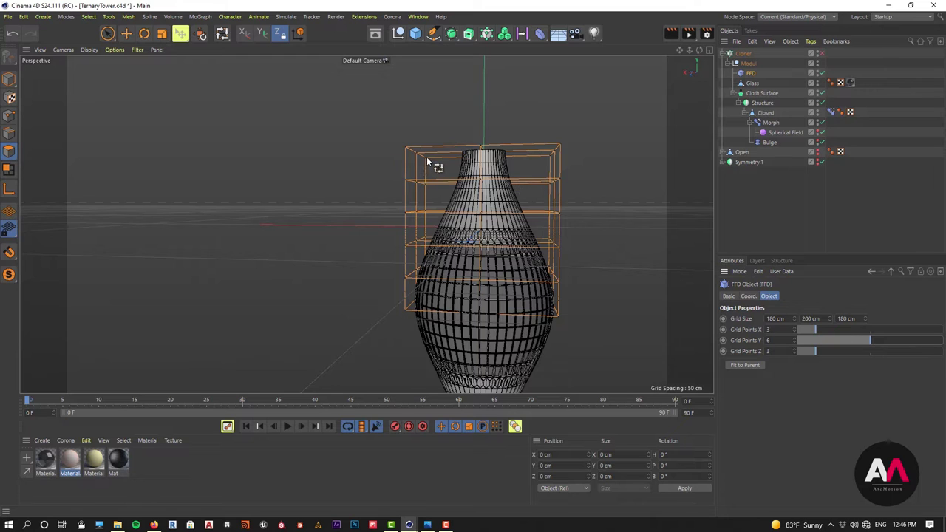
# Select the nine points of the FFD cage's top level with Rectangle Selection and raise them to about Y 149 cm.
pyautogui.keyDown('alt'); pyautogui.moveTo(426, 157); pyautogui.dragTo(578, 157); pyautogui.keyUp('alt')
pyautogui.keyDown('alt'); pyautogui.moveTo(535, 198); pyautogui.dragTo(509, 182); pyautogui.keyUp('alt')
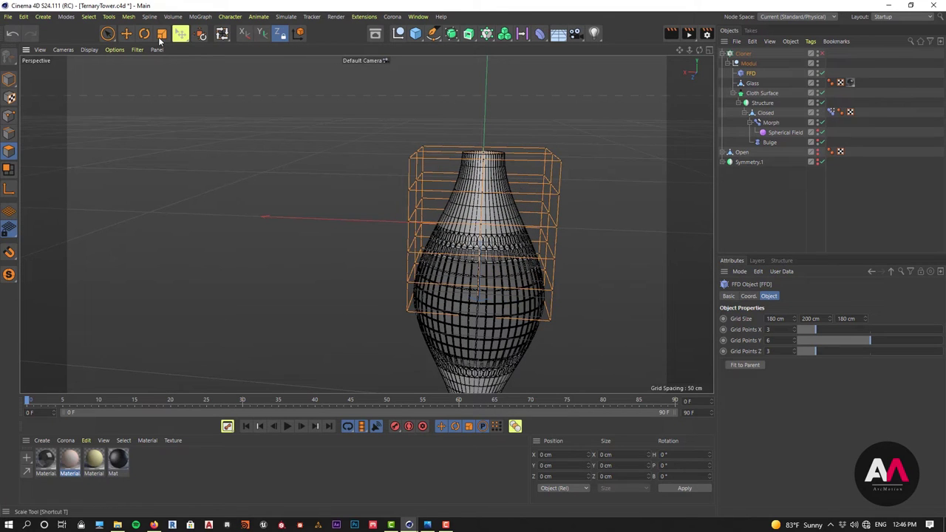
pyautogui.click(107, 34)
pyautogui.click(161, 65)
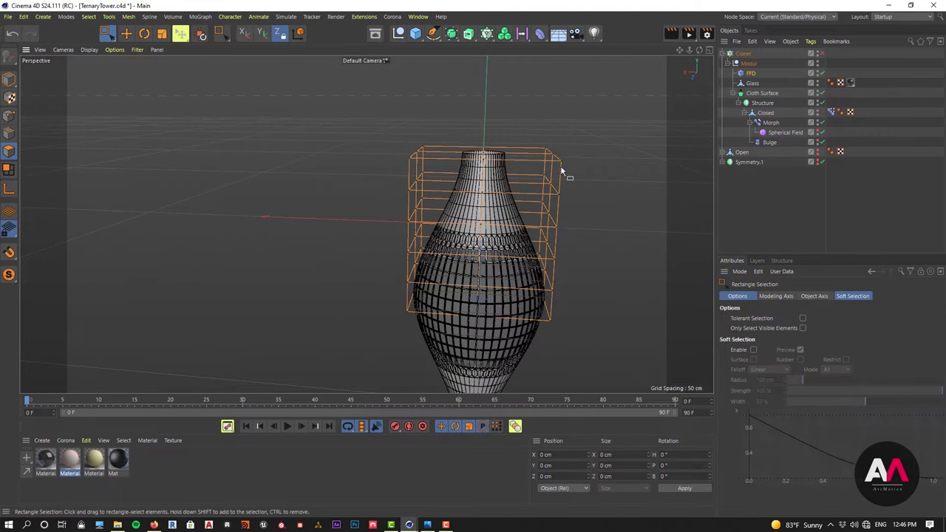
pyautogui.keyDown('alt'); pyautogui.moveTo(566, 173); pyautogui.dragTo(517, 147); pyautogui.keyUp('alt')
pyautogui.click(9, 115)
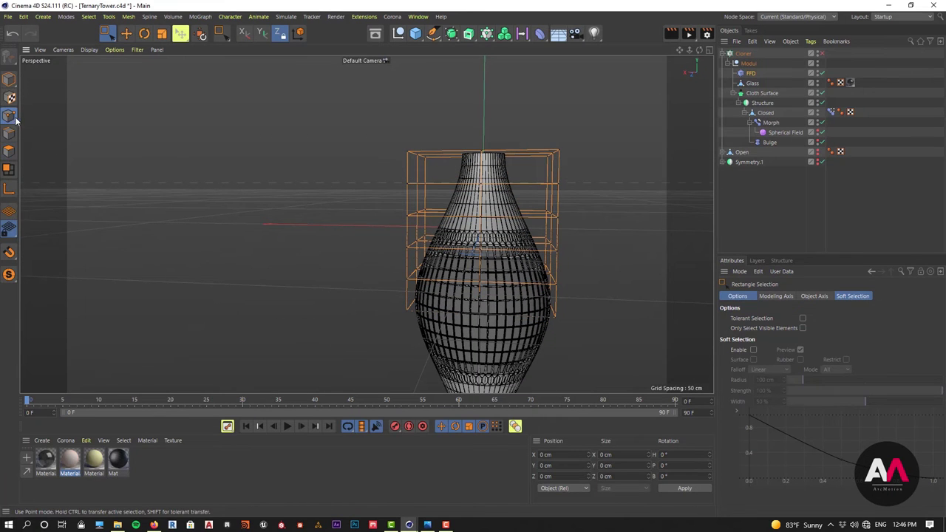
pyautogui.moveTo(597, 121); pyautogui.dragTo(346, 180)
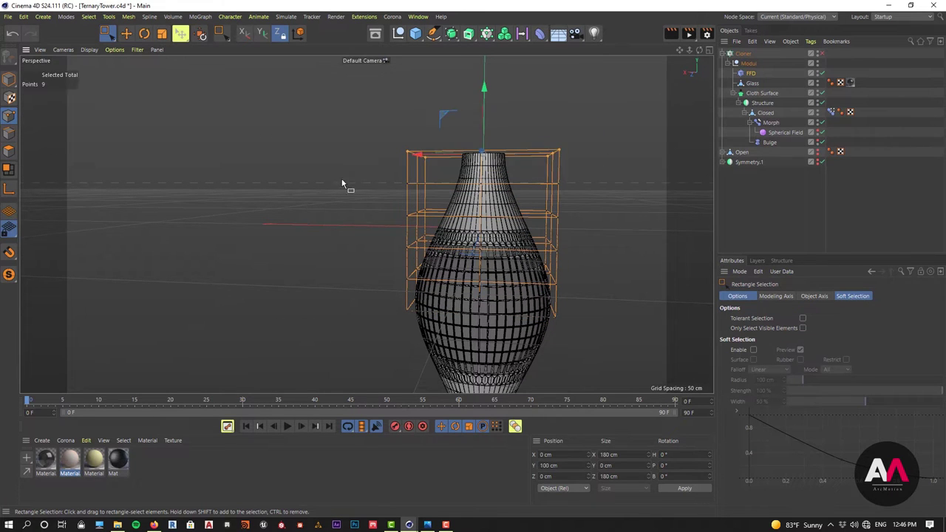
pyautogui.keyDown('alt'); pyautogui.moveTo(532, 91); pyautogui.dragTo(515, 140, button='right'); pyautogui.keyUp('alt')
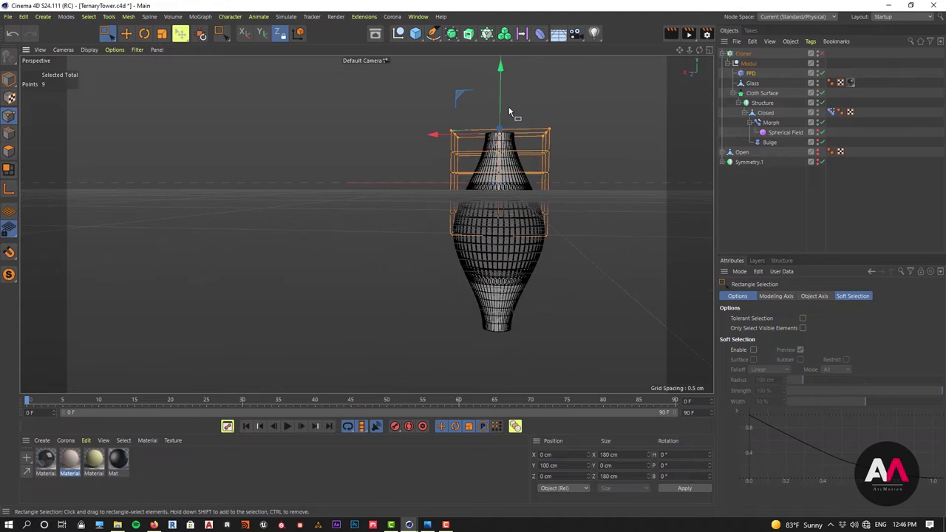
pyautogui.moveTo(502, 96); pyautogui.dragTo(498, 73)
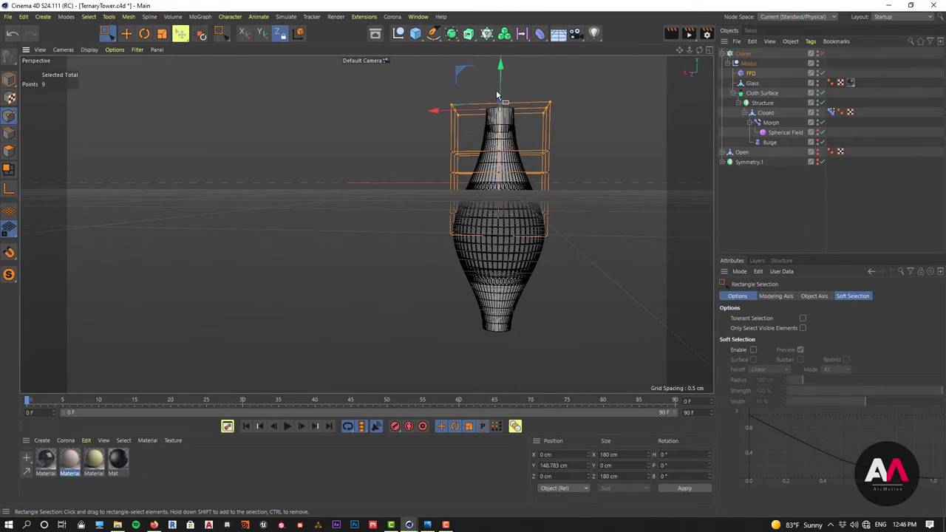
# Try raising the FFD cage's top points further to about Y 169 cm and undo that move.
pyautogui.keyDown('alt'); pyautogui.moveTo(498, 93); pyautogui.dragTo(544, 76, button='right'); pyautogui.keyUp('alt')
pyautogui.moveTo(509, 123)
pyautogui.keyDown('alt'); pyautogui.mouseDown()
pyautogui.moveTo(537, 186)
pyautogui.moveTo(534, 237)
pyautogui.moveTo(464, 151)
pyautogui.moveTo(499, 108)
pyautogui.mouseUp(); pyautogui.keyUp('alt')
pyautogui.keyDown('alt'); pyautogui.moveTo(499, 108); pyautogui.dragTo(581, 83, button='right'); pyautogui.keyUp('alt')
pyautogui.keyDown('alt'); pyautogui.moveTo(476, 162); pyautogui.dragTo(417, 29); pyautogui.keyUp('alt')
pyautogui.scroll(4, 483, 148)
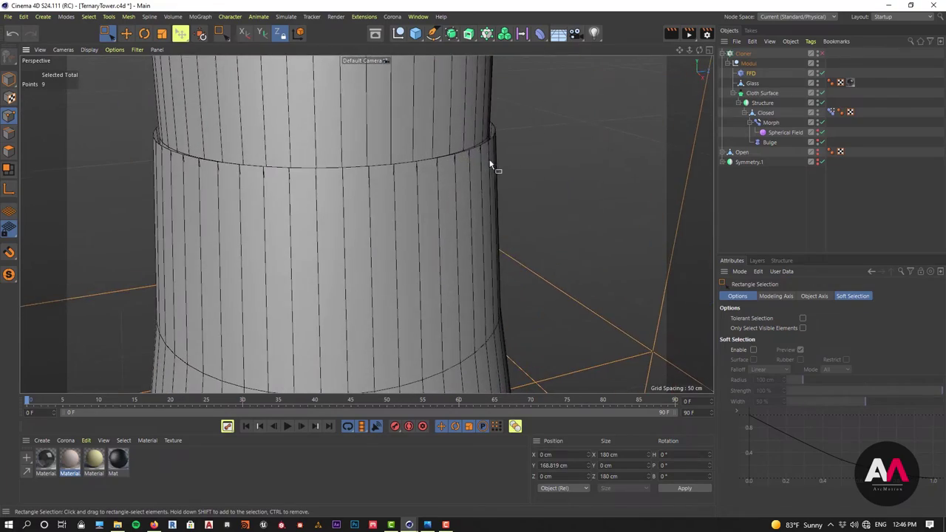
pyautogui.keyDown('alt'); pyautogui.moveTo(418, 153); pyautogui.dragTo(381, 134); pyautogui.keyUp('alt')
pyautogui.keyDown('alt'); pyautogui.moveTo(422, 150); pyautogui.dragTo(362, 185, button='right'); pyautogui.keyUp('alt')
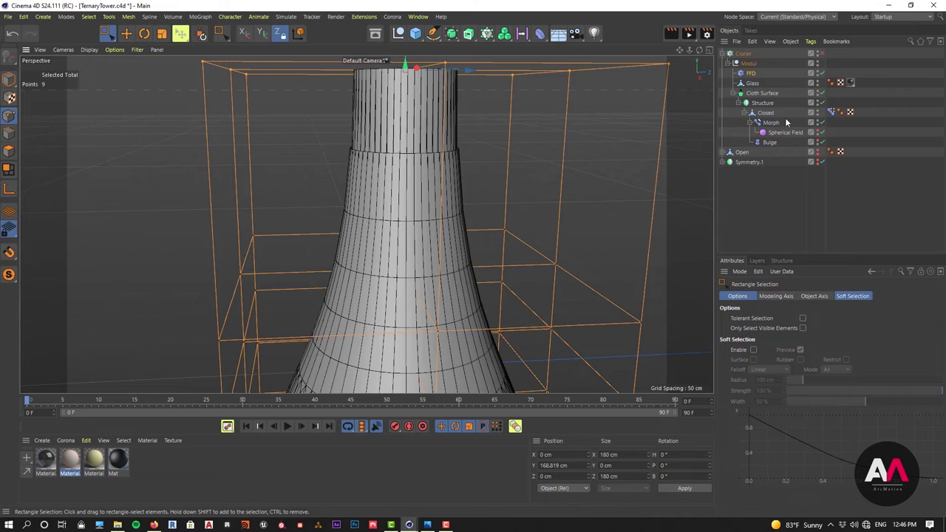
pyautogui.hotkey('ctrl', 'z')
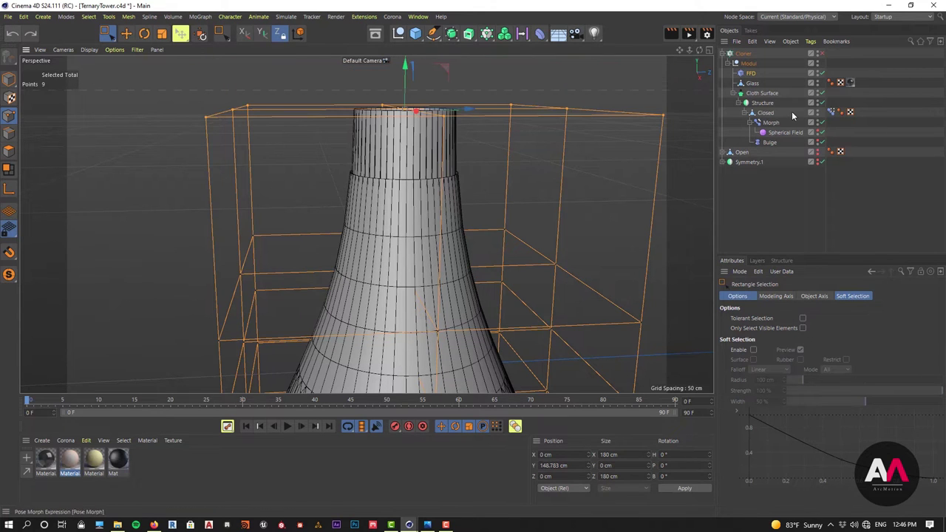
# Move the FFD deformer under Closed and back under Modul to compare the seam around the module's neck.
pyautogui.scroll(-4, 485, 98)
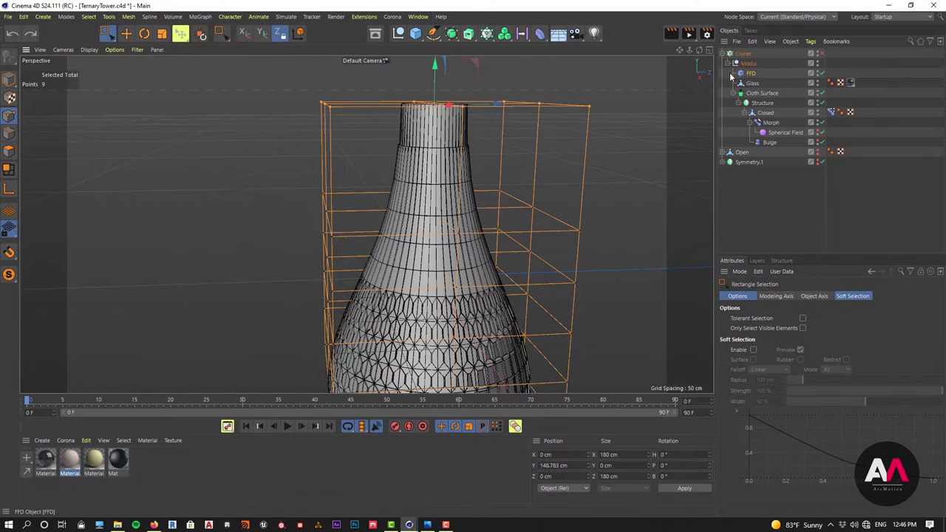
pyautogui.moveTo(776, 146); pyautogui.dragTo(772, 150)
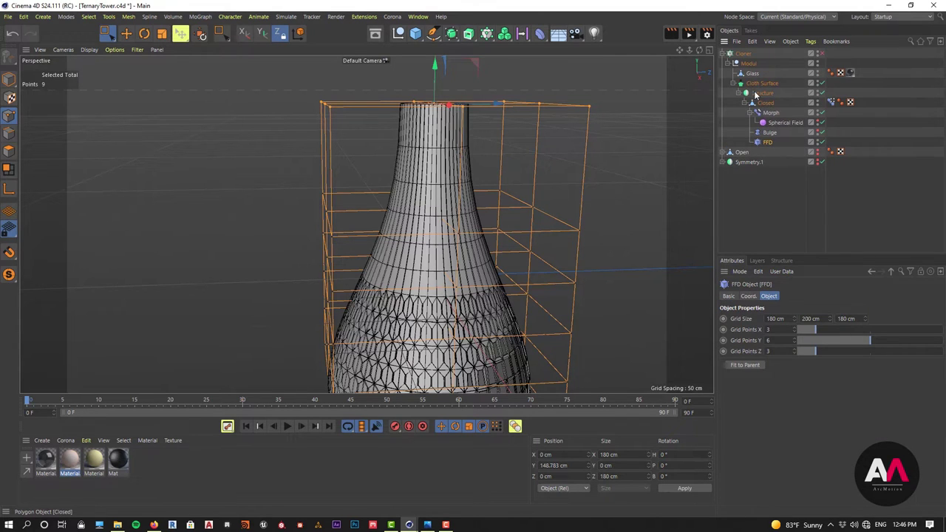
pyautogui.moveTo(776, 146); pyautogui.dragTo(761, 75)
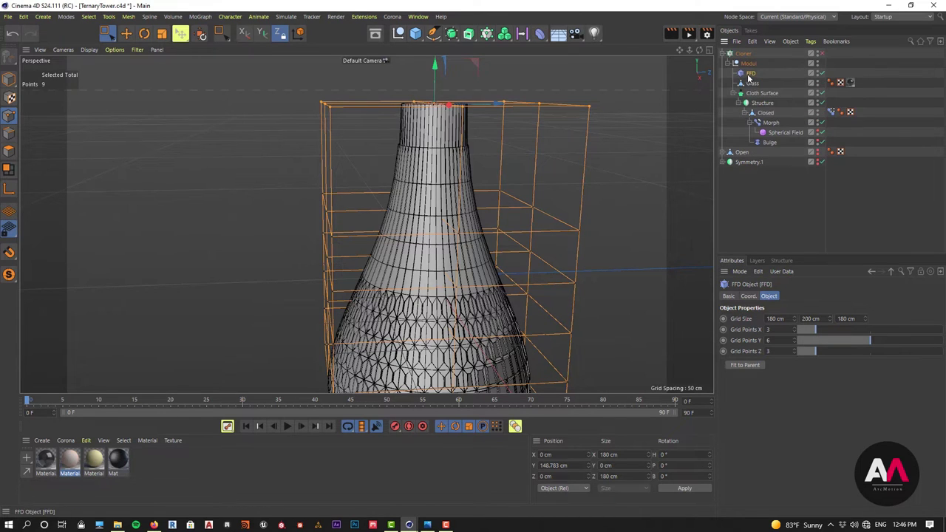
pyautogui.click(731, 93)
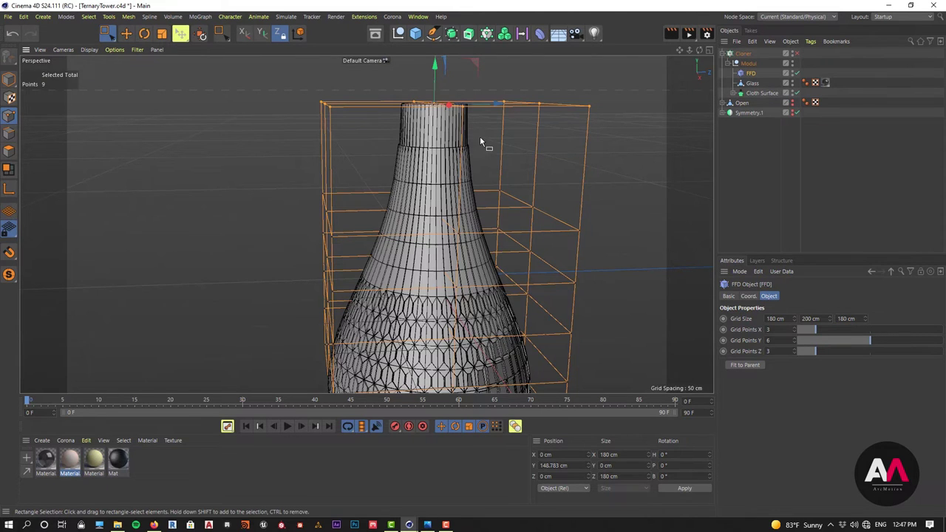
pyautogui.scroll(5, 405, 150)
pyautogui.scroll(6, 405, 146)
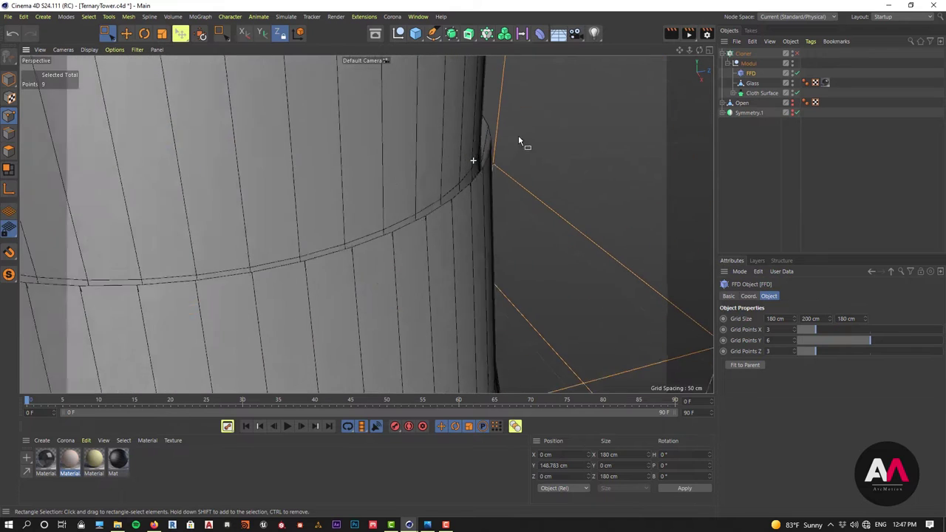
pyautogui.scroll(3, 473, 211)
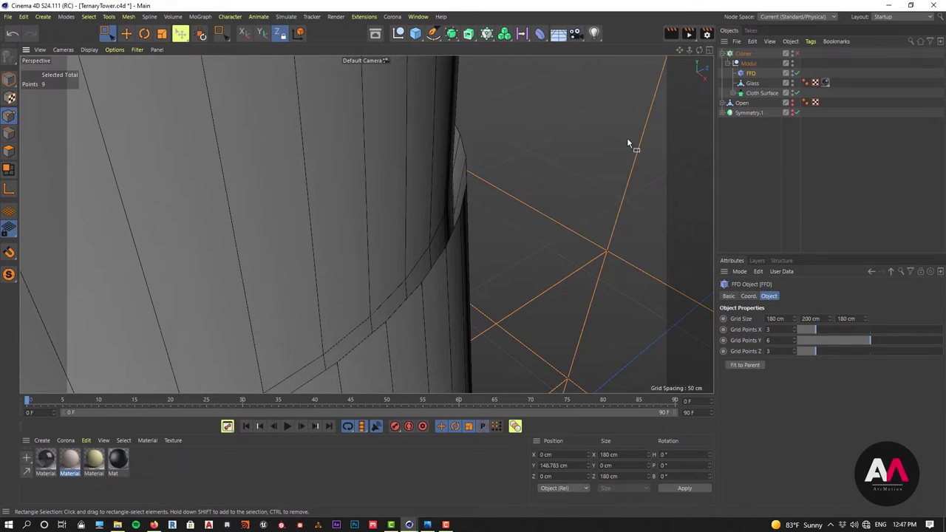
# Move the FFD deformer under the Closed object, below Bulge, and keep it selected.
pyautogui.click(731, 93)
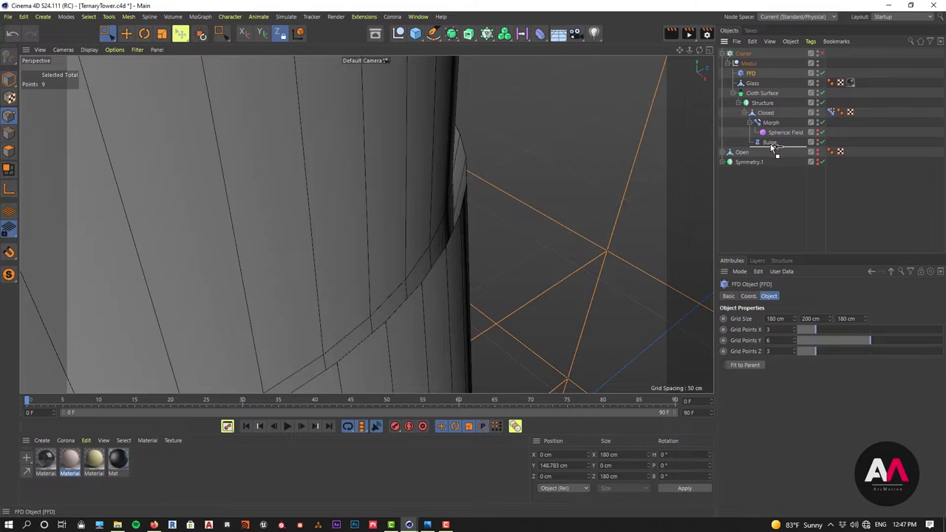
pyautogui.moveTo(772, 147); pyautogui.dragTo(772, 147)
pyautogui.click(768, 105)
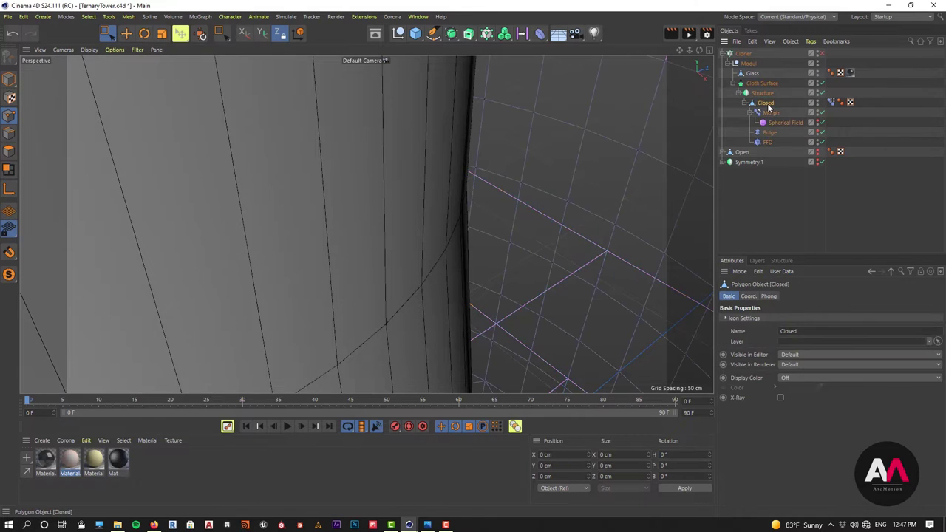
pyautogui.click(766, 142)
# Shift the FFD cage's top points slightly to about Y 146.5 cm and check the neck's surface.
pyautogui.scroll(-3, 415, 176)
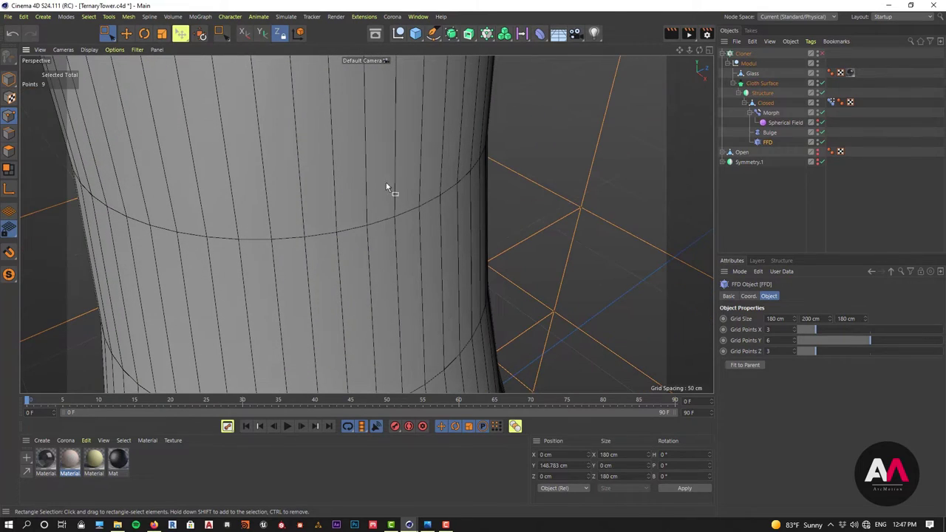
pyautogui.keyDown('alt'); pyautogui.moveTo(459, 190); pyautogui.dragTo(355, 232, button='right'); pyautogui.keyUp('alt')
pyautogui.keyDown('alt'); pyautogui.moveTo(429, 209); pyautogui.dragTo(349, 173); pyautogui.keyUp('alt')
pyautogui.keyDown('alt'); pyautogui.moveTo(450, 152); pyautogui.dragTo(464, 136, button='right'); pyautogui.keyUp('alt')
pyautogui.moveTo(447, 90)
pyautogui.mouseDown()
pyautogui.moveTo(447, 65)
pyautogui.moveTo(445, 89)
pyautogui.mouseUp()
pyautogui.keyDown('alt'); pyautogui.moveTo(450, 105); pyautogui.dragTo(392, 162, button='right'); pyautogui.keyUp('alt')
pyautogui.scroll(-5, 391, 165)
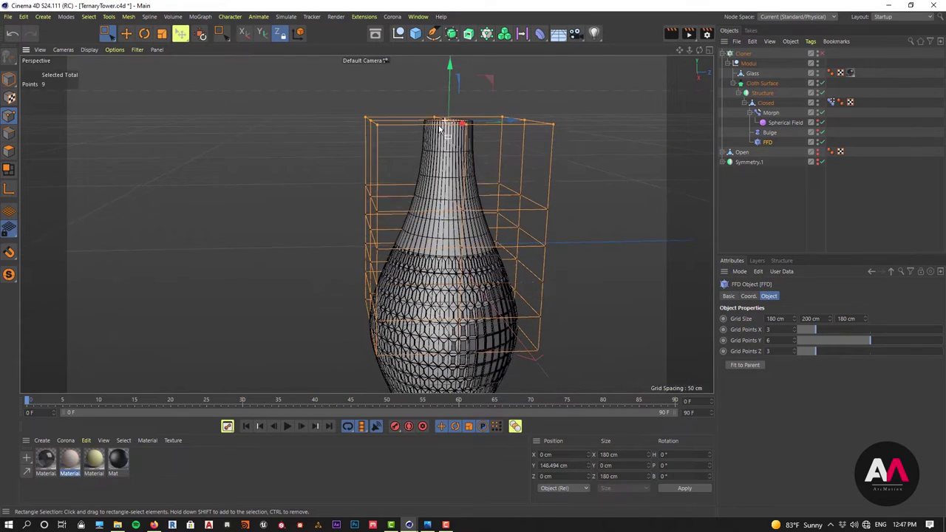
# Stretch the module by raising the cage's top points to about Y 168.5 cm, and bring them back to about Y 149 cm.
pyautogui.keyDown('alt'); pyautogui.moveTo(419, 161); pyautogui.dragTo(433, 137); pyautogui.keyUp('alt')
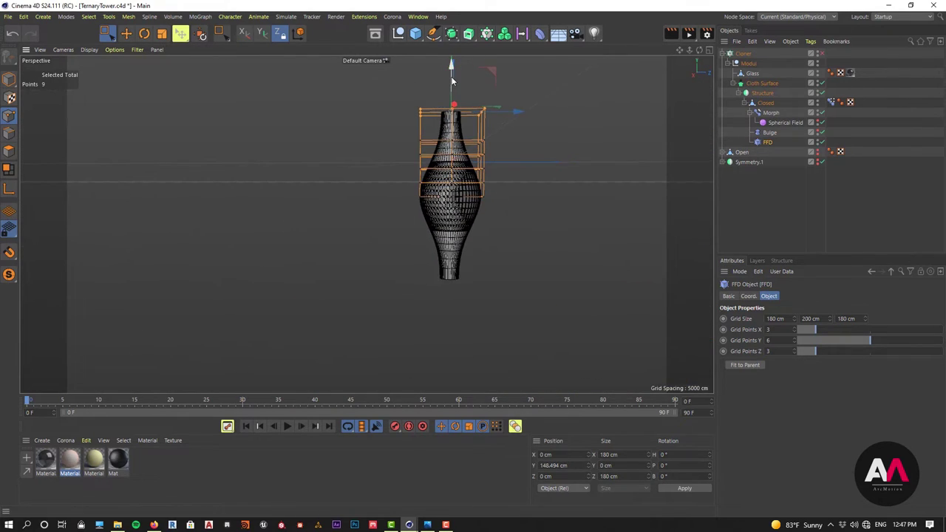
pyautogui.moveTo(451, 79)
pyautogui.mouseDown()
pyautogui.moveTo(450, 62)
pyautogui.moveTo(450, 70)
pyautogui.mouseUp()
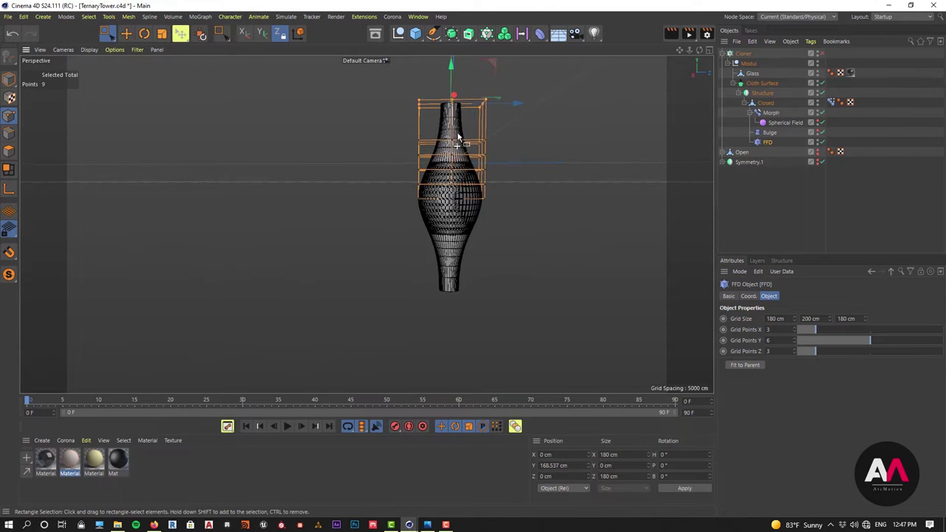
pyautogui.scroll(2, 459, 140)
pyautogui.keyDown('alt'); pyautogui.moveTo(471, 184); pyautogui.dragTo(473, 213, button='middle'); pyautogui.keyUp('alt')
pyautogui.moveTo(446, 86)
pyautogui.mouseDown()
pyautogui.moveTo(455, 113)
pyautogui.moveTo(452, 59)
pyautogui.moveTo(453, 111)
pyautogui.moveTo(451, 62)
pyautogui.moveTo(451, 103)
pyautogui.moveTo(449, 94)
pyautogui.mouseUp()
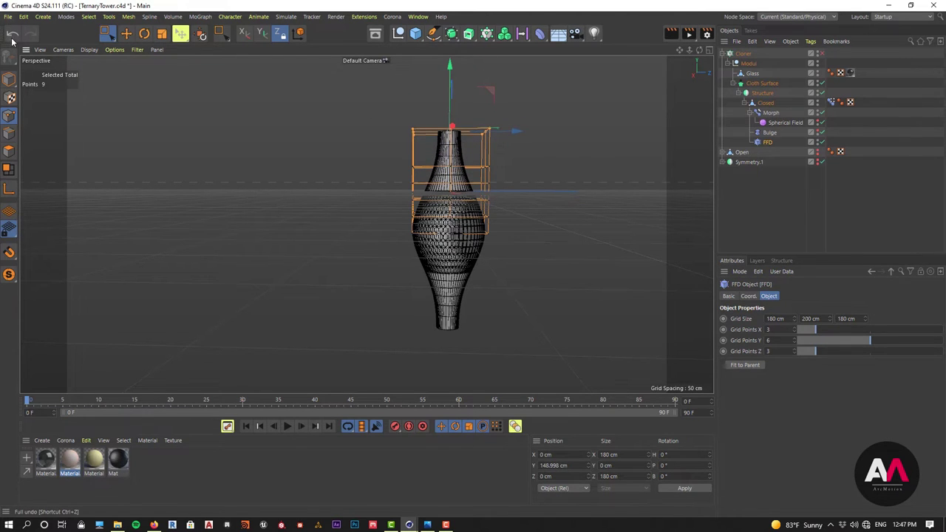
# Undo the last move of the FFD cage's top points and inspect the window pattern around the bulge.
pyautogui.click(12, 33)
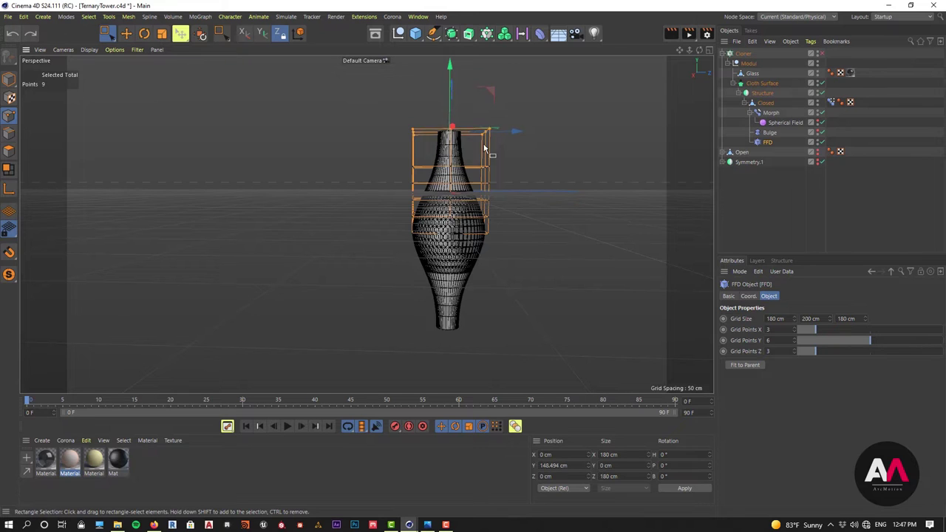
pyautogui.scroll(4, 482, 125)
pyautogui.scroll(-3, 455, 116)
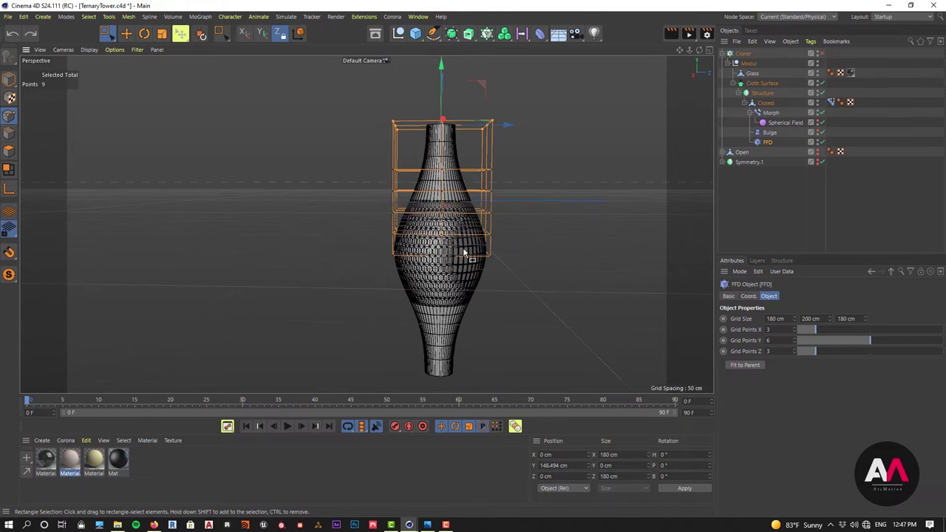
pyautogui.scroll(8, 513, 226)
pyautogui.scroll(-3, 354, 161)
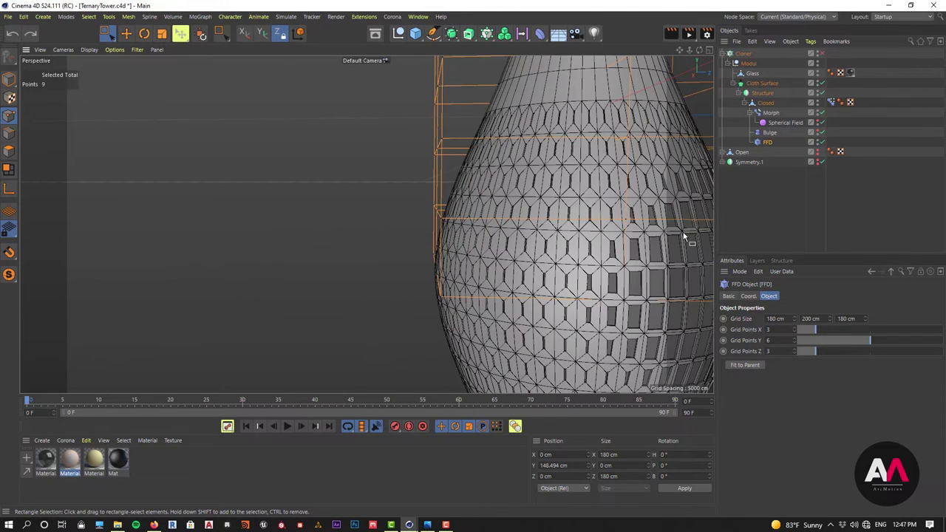
pyautogui.keyDown('alt'); pyautogui.moveTo(683, 233); pyautogui.dragTo(537, 255, button='middle'); pyautogui.keyUp('alt')
pyautogui.scroll(5, 538, 254)
pyautogui.keyDown('alt'); pyautogui.moveTo(549, 232); pyautogui.dragTo(541, 203); pyautogui.keyUp('alt')
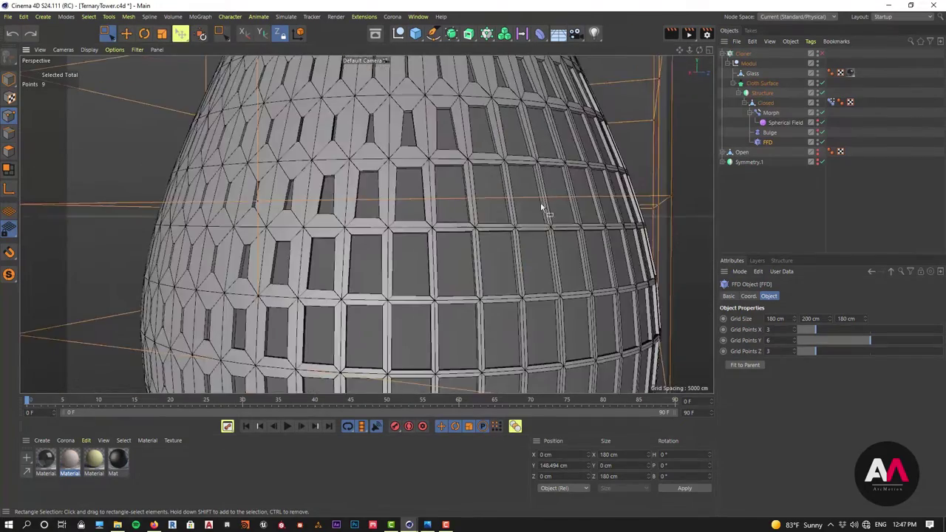
pyautogui.scroll(-8, 541, 209)
pyautogui.scroll(-3, 512, 253)
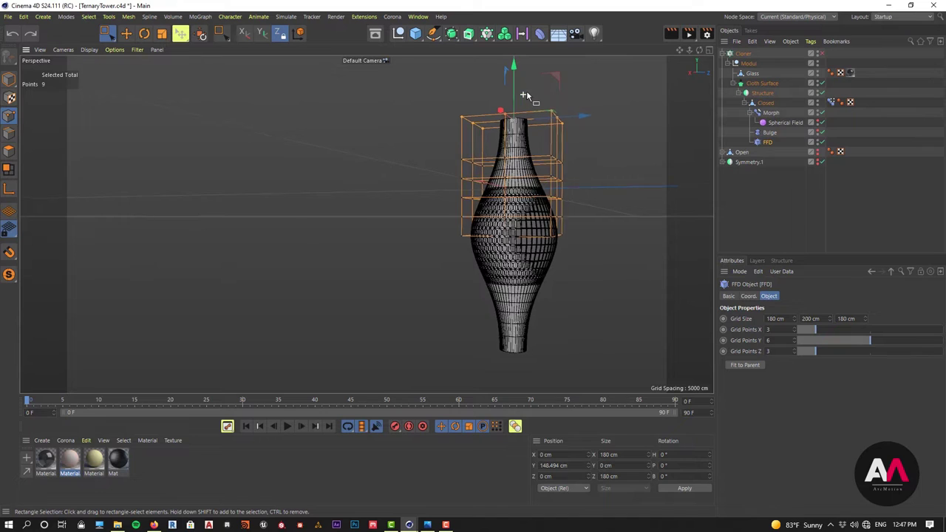
# Set the Y position of the FFD cage's top points to exactly 150 cm.
pyautogui.scroll(3, 595, 229)
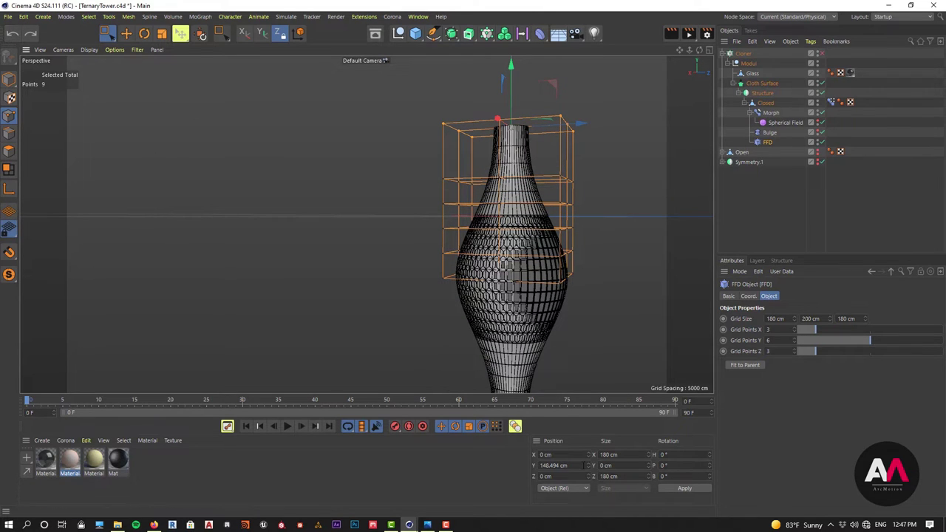
pyautogui.hotkey('ctrl', 'a')
pyautogui.write('150')
pyautogui.press('Return')
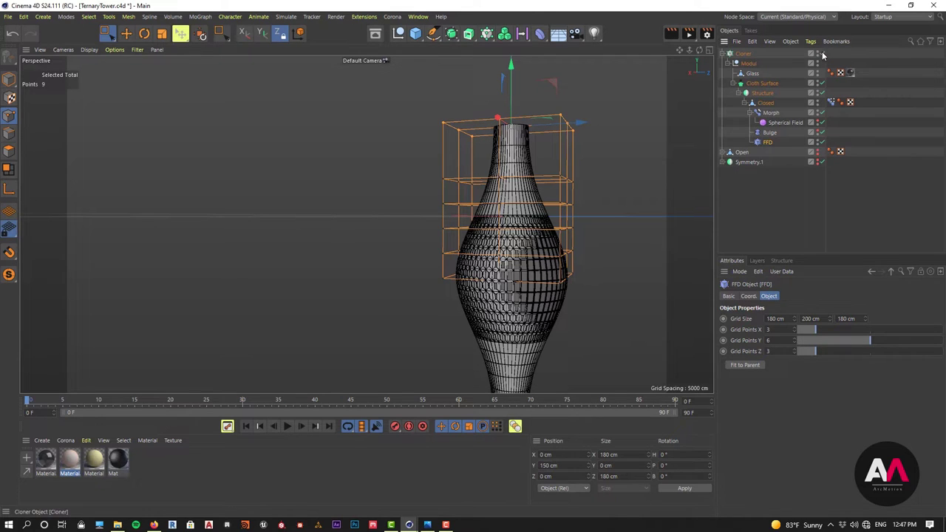
# Re-enable the Cloner and set its vertical spacing (P.Y) to 500 cm per step.
pyautogui.click(742, 54)
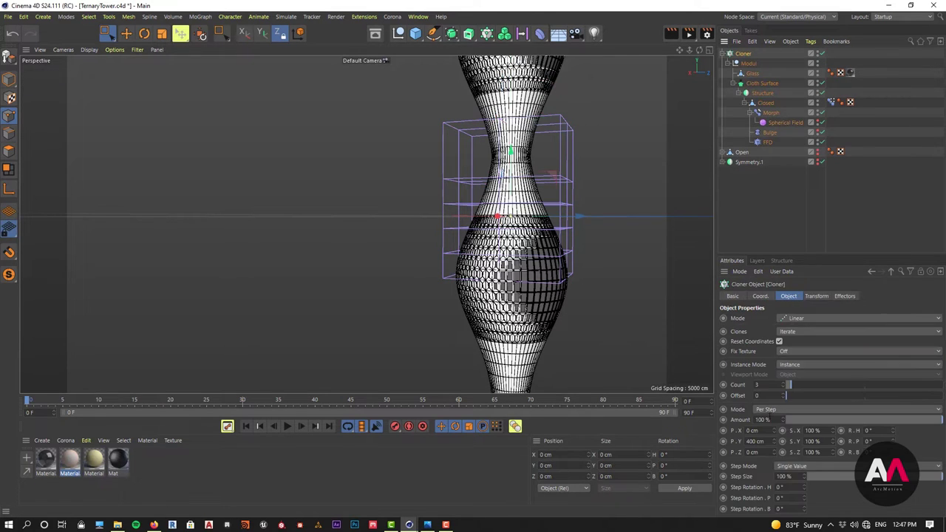
pyautogui.moveTo(774, 444); pyautogui.dragTo(773, 444)
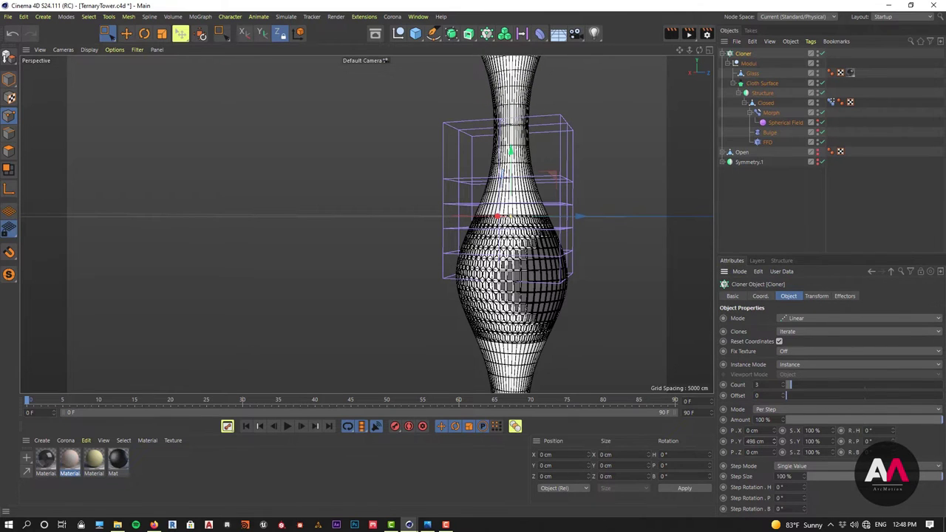
pyautogui.write('500')
pyautogui.press('Return')
pyautogui.scroll(-6, 406, 276)
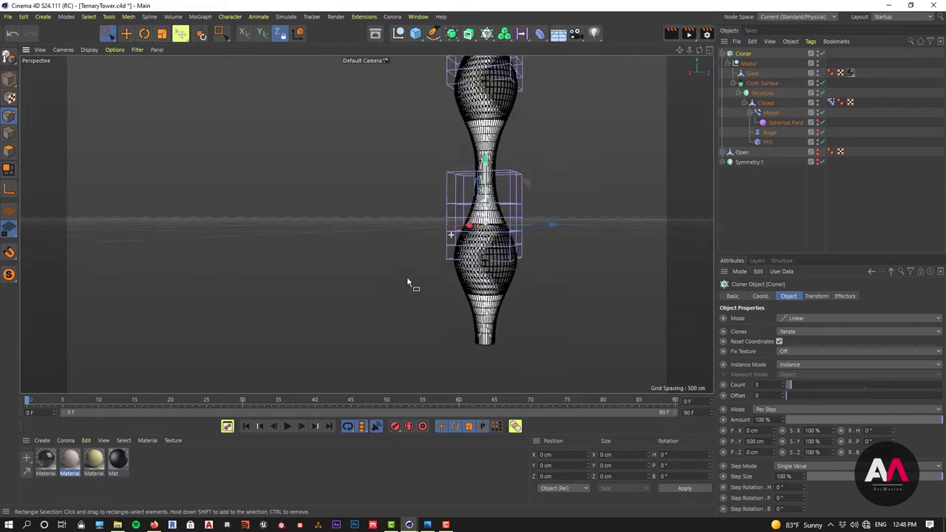
# Compare the stacked modules with the reference photo of the tower and set the Cloner's count to 4.
pyautogui.scroll(8, 480, 212)
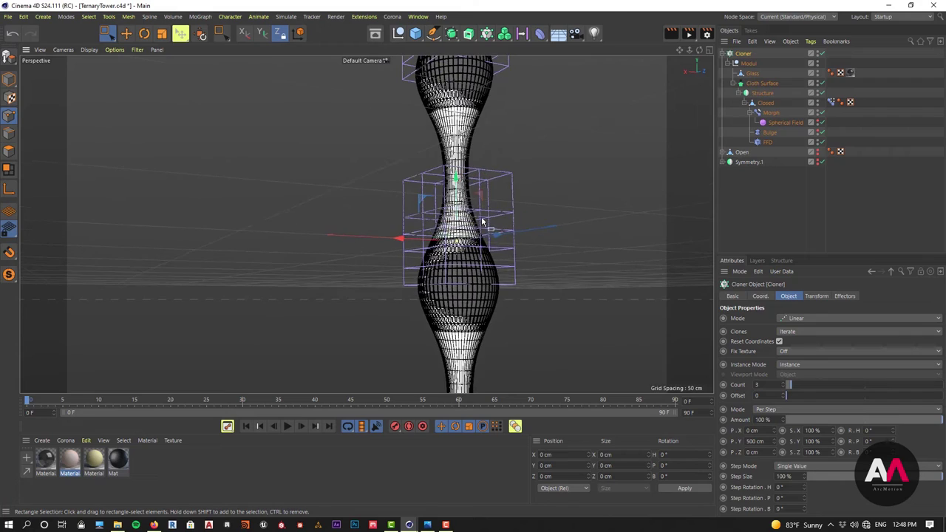
pyautogui.moveTo(482, 218)
pyautogui.keyDown('alt'); pyautogui.mouseDown()
pyautogui.moveTo(347, 174)
pyautogui.moveTo(494, 214)
pyautogui.mouseUp(); pyautogui.keyUp('alt')
pyautogui.keyDown('alt'); pyautogui.moveTo(495, 214); pyautogui.dragTo(411, 285, button='right'); pyautogui.keyUp('alt')
pyautogui.keyDown('alt'); pyautogui.moveTo(489, 253); pyautogui.dragTo(472, 352, button='middle'); pyautogui.keyUp('alt')
pyautogui.scroll(1, 464, 285)
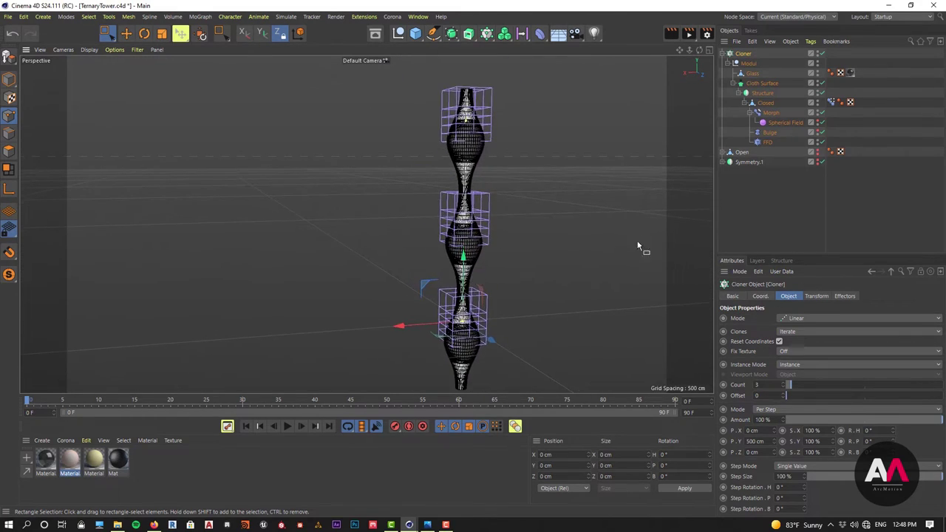
pyautogui.click(426, 525)
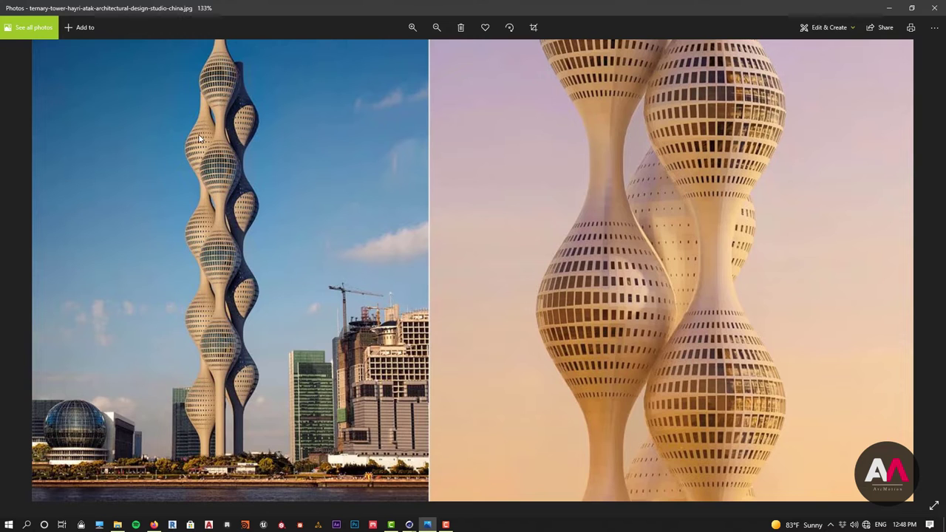
pyautogui.click(888, 7)
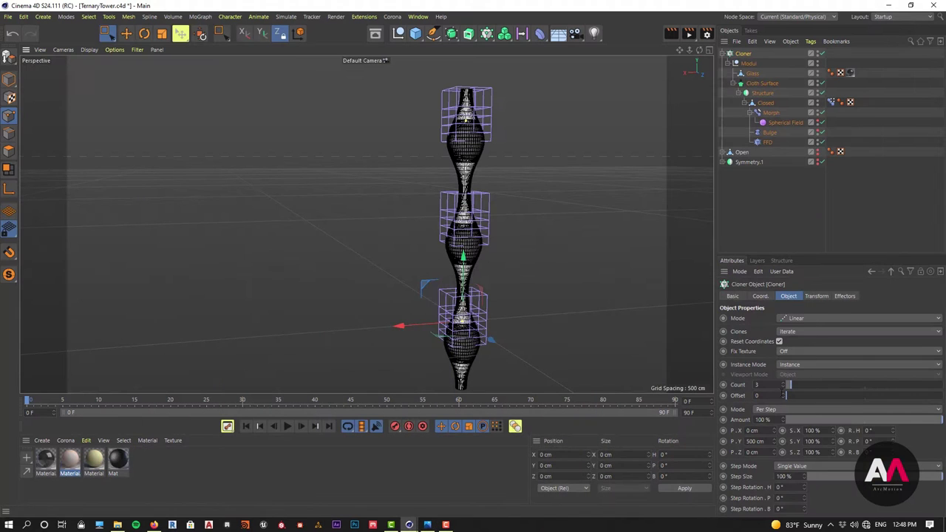
pyautogui.moveTo(785, 385); pyautogui.dragTo(789, 385)
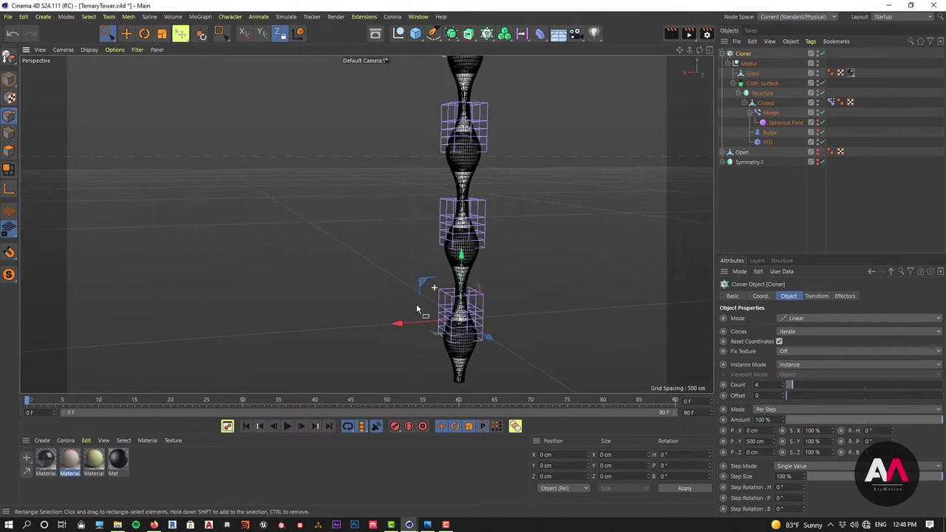
# Hide the FFD cage in the viewport and check the whole stack of modules.
pyautogui.click(817, 140)
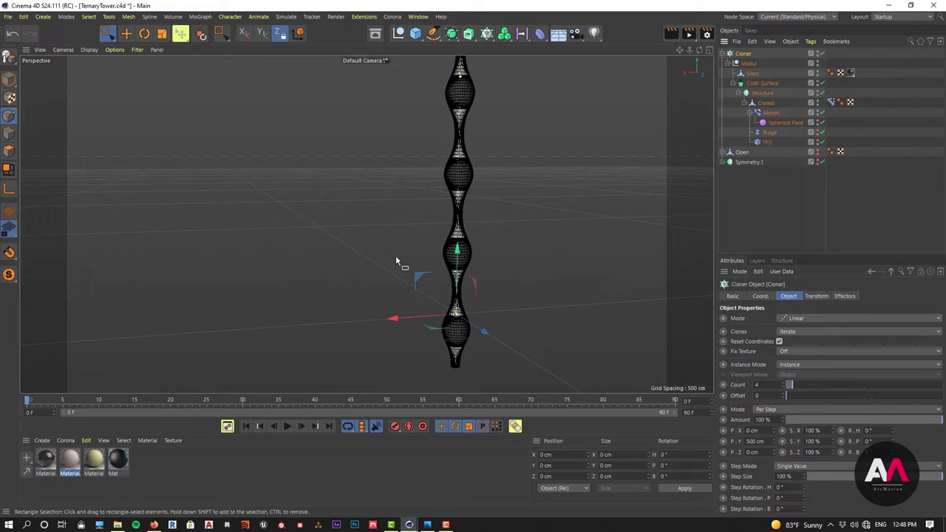
pyautogui.scroll(-3, 458, 281)
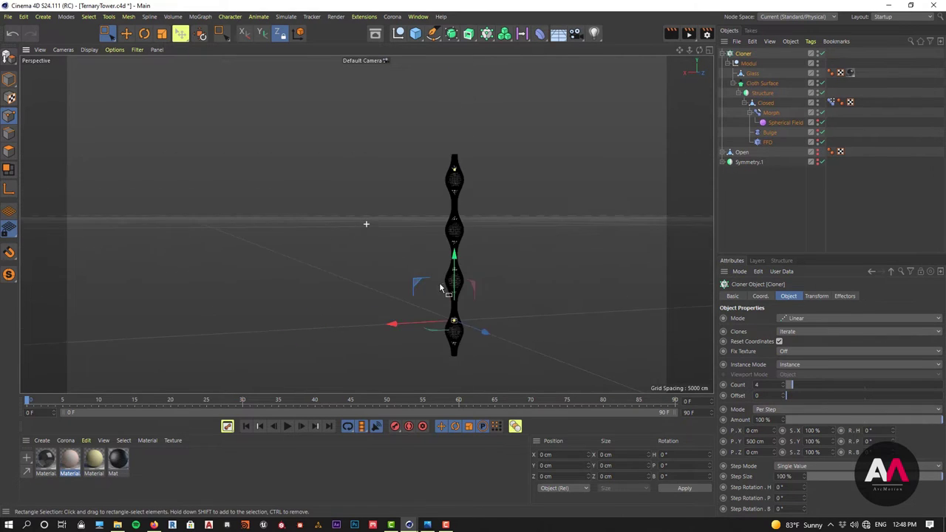
pyautogui.scroll(5, 413, 306)
pyautogui.keyDown('alt'); pyautogui.moveTo(508, 283); pyautogui.dragTo(450, 218); pyautogui.keyUp('alt')
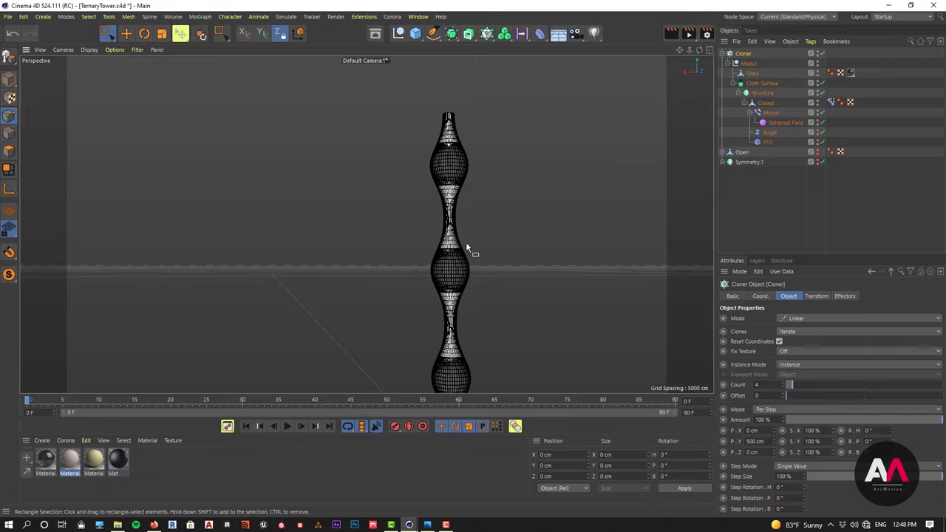
pyautogui.keyDown('alt'); pyautogui.moveTo(464, 255); pyautogui.dragTo(461, 192, button='middle'); pyautogui.keyUp('alt')
# Rename the Cloner as Cloner Modul and collapse its hierarchy.
pyautogui.doubleClick(744, 54)
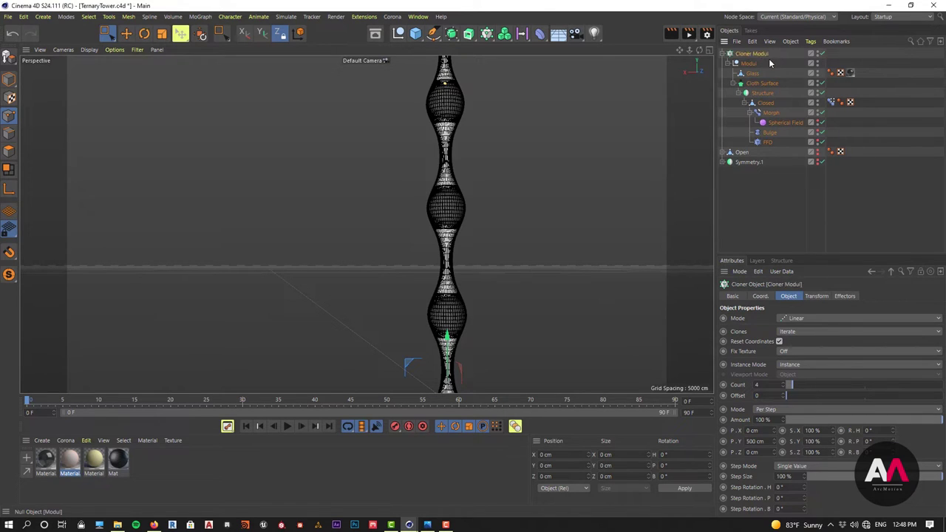
pyautogui.press('Return')
pyautogui.click(722, 54)
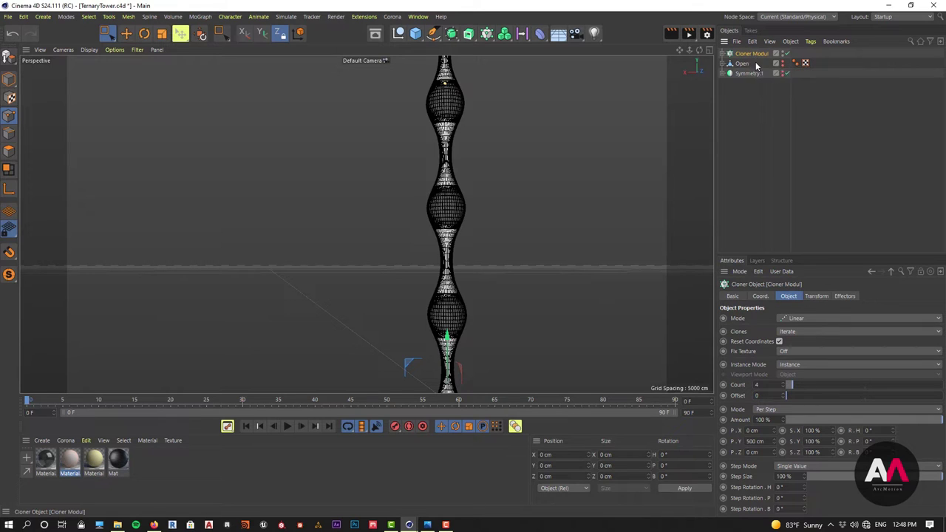
# Nest Cloner Modul inside a new Cloner, set to Radial mode with a count of 3.
pyautogui.keyDown('alt'); pyautogui.click(487, 33); pyautogui.keyUp('alt')
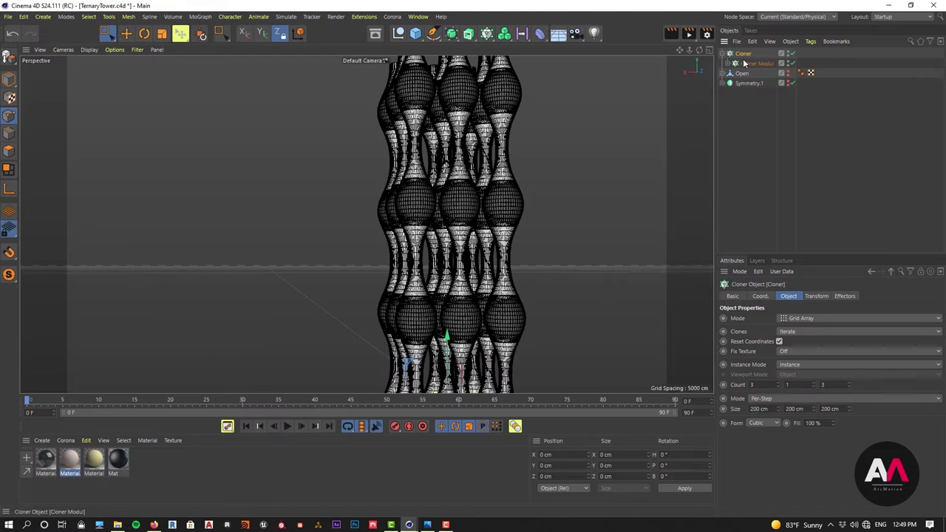
pyautogui.click(805, 317)
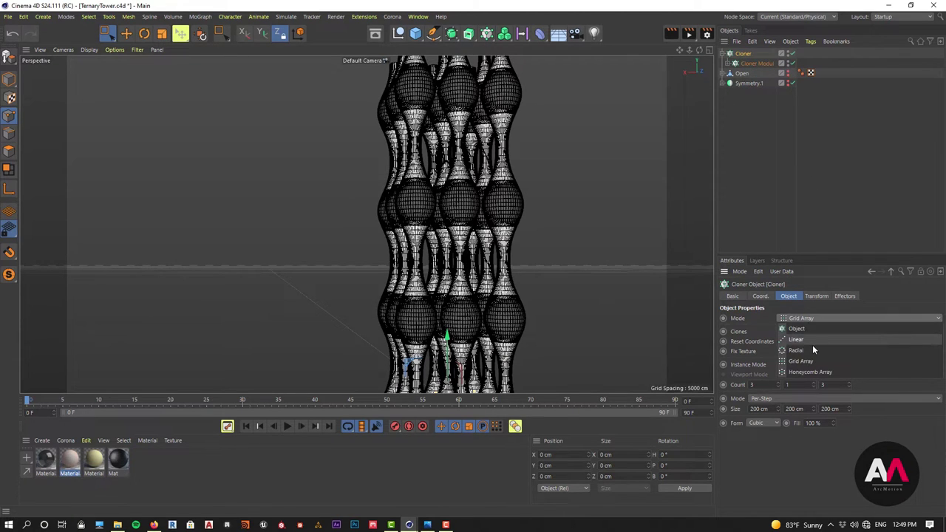
pyautogui.click(803, 350)
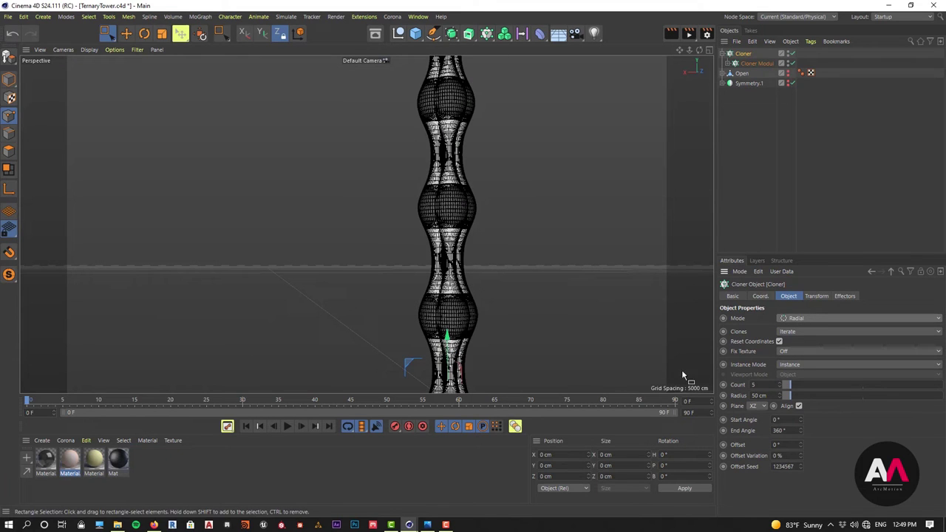
pyautogui.moveTo(763, 385); pyautogui.dragTo(630, 373)
pyautogui.write('3')
pyautogui.press('Return')
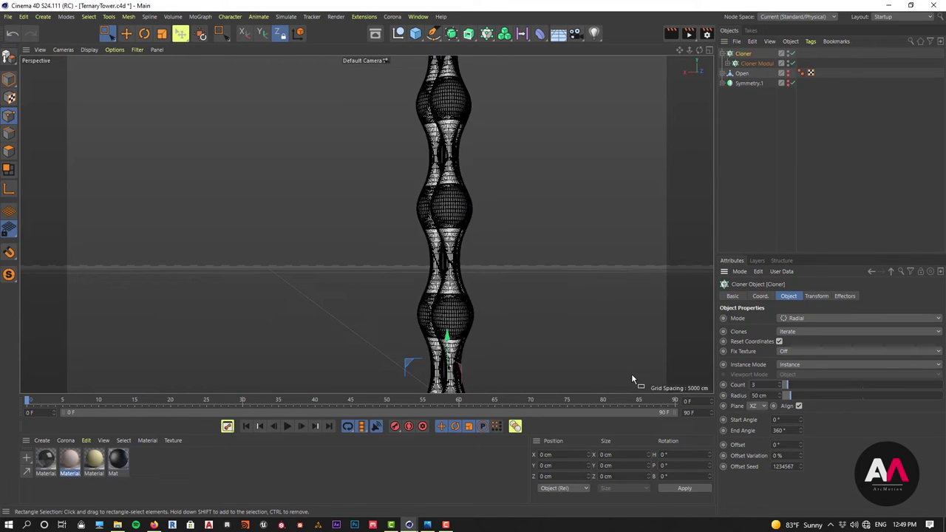
pyautogui.scroll(-4, 427, 223)
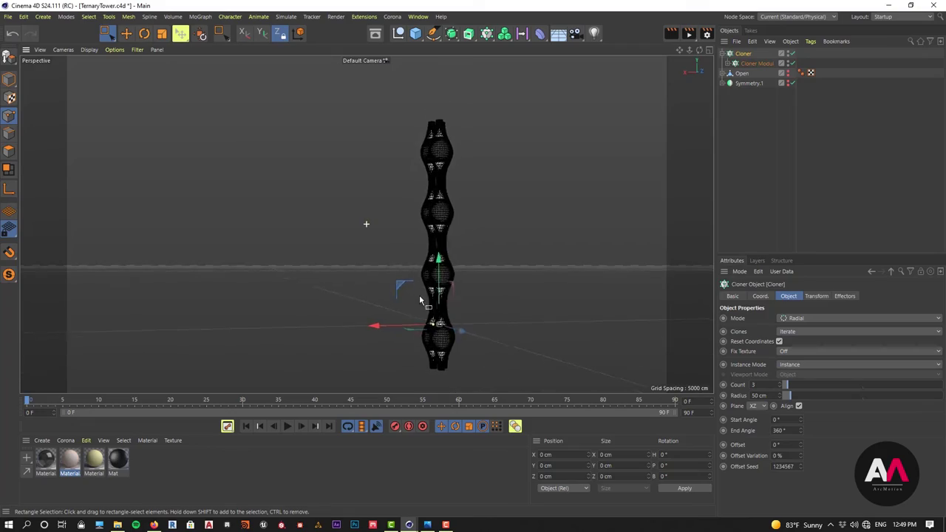
pyautogui.keyDown('alt'); pyautogui.moveTo(419, 294); pyautogui.dragTo(324, 287); pyautogui.keyUp('alt')
pyautogui.scroll(8, 455, 177)
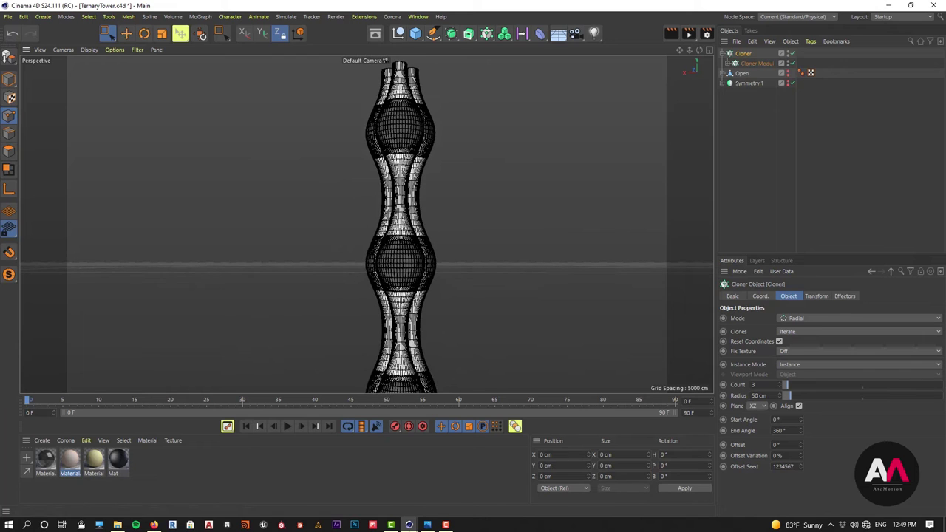
# Check the reference photo and add a Step effector to the radial Cloner, with Scale disabled and Position enabled.
pyautogui.click(428, 524)
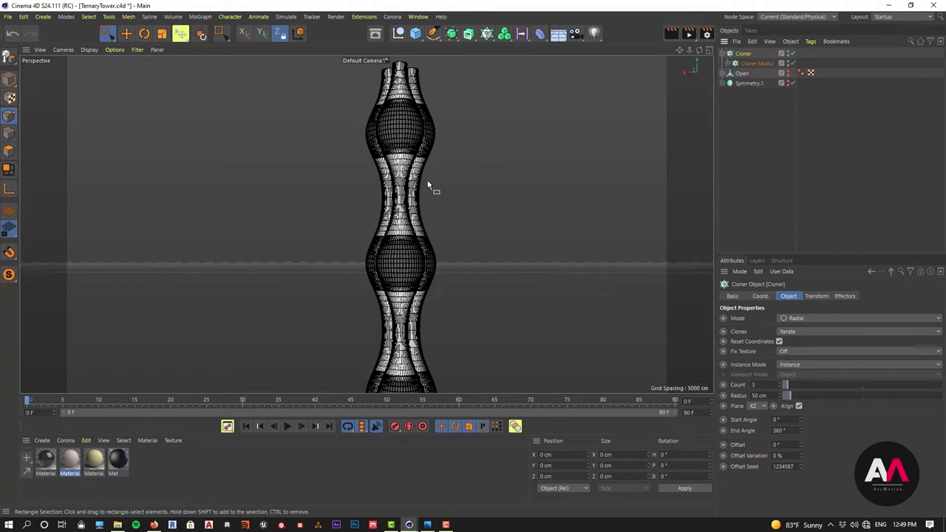
pyautogui.click(486, 33)
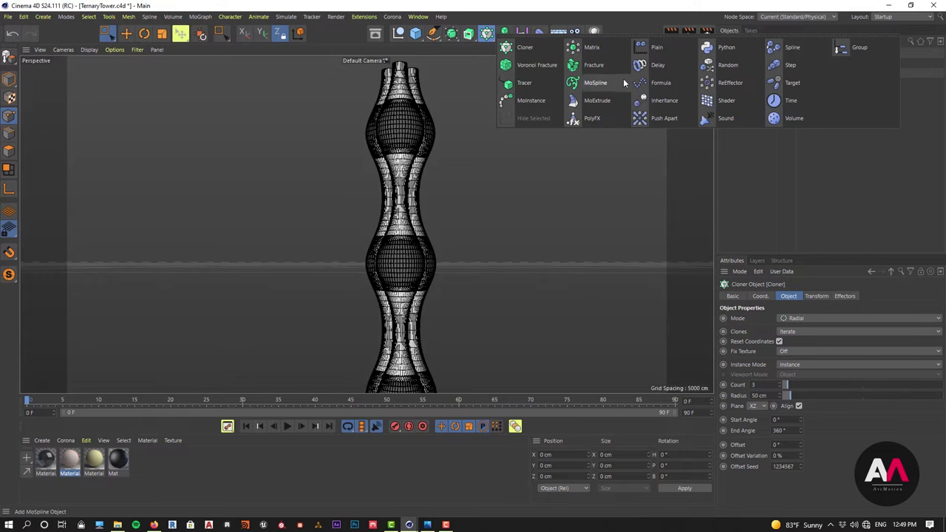
pyautogui.click(800, 66)
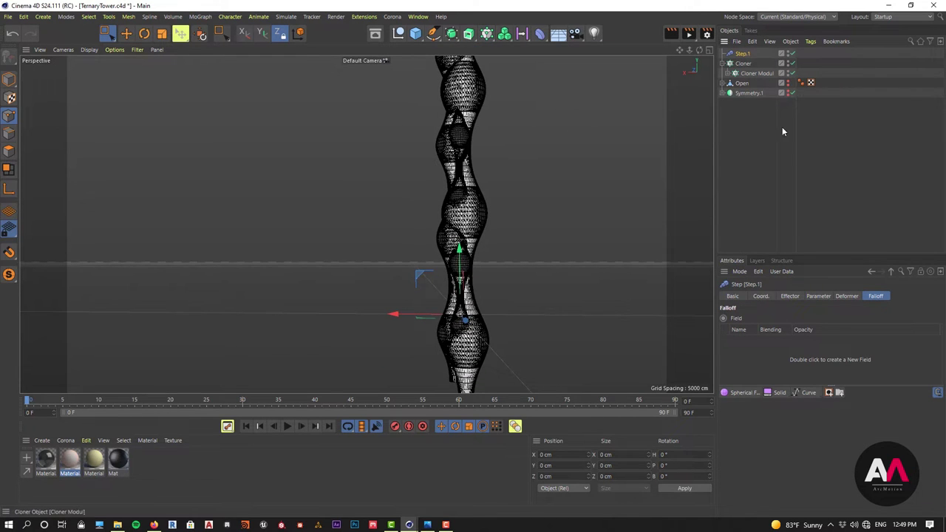
pyautogui.click(816, 296)
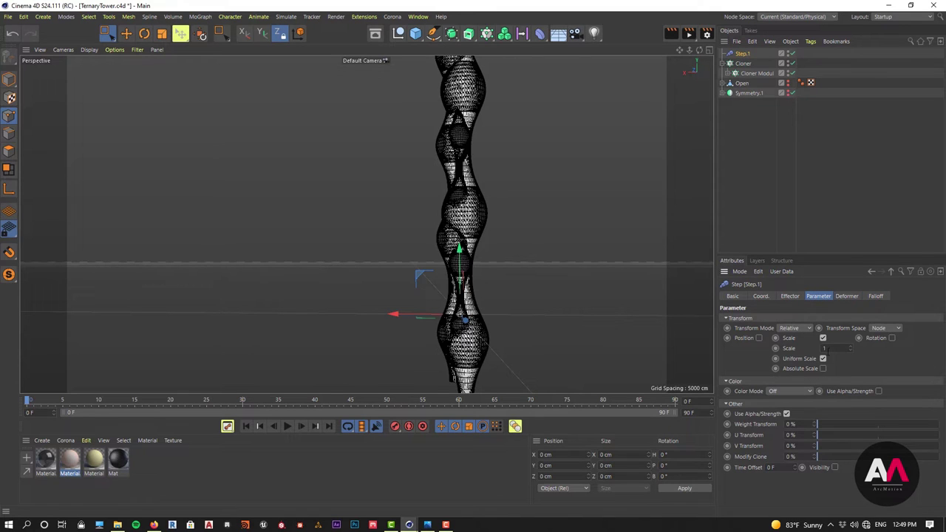
pyautogui.click(823, 338)
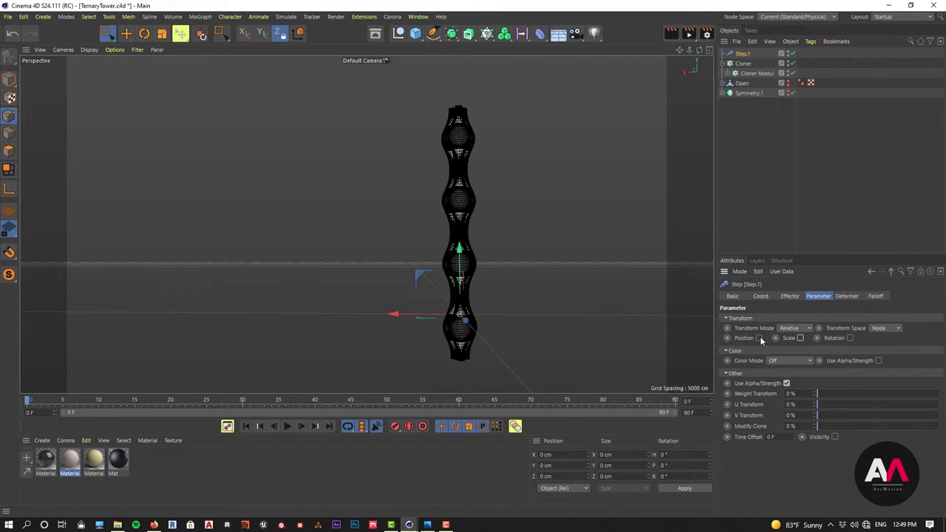
pyautogui.click(758, 338)
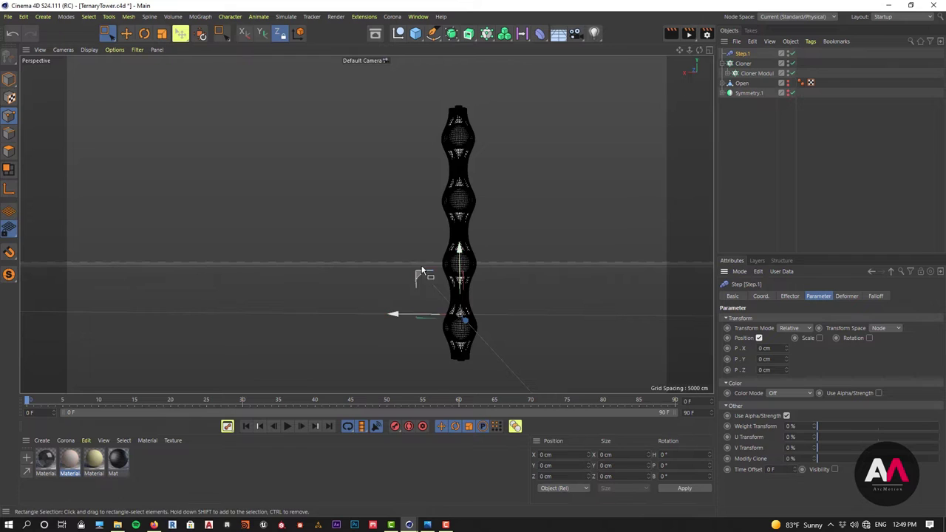
# Set the Step effector's P.Y to about 232 cm to stagger the columns, and select the radial Cloner.
pyautogui.scroll(5, 396, 245)
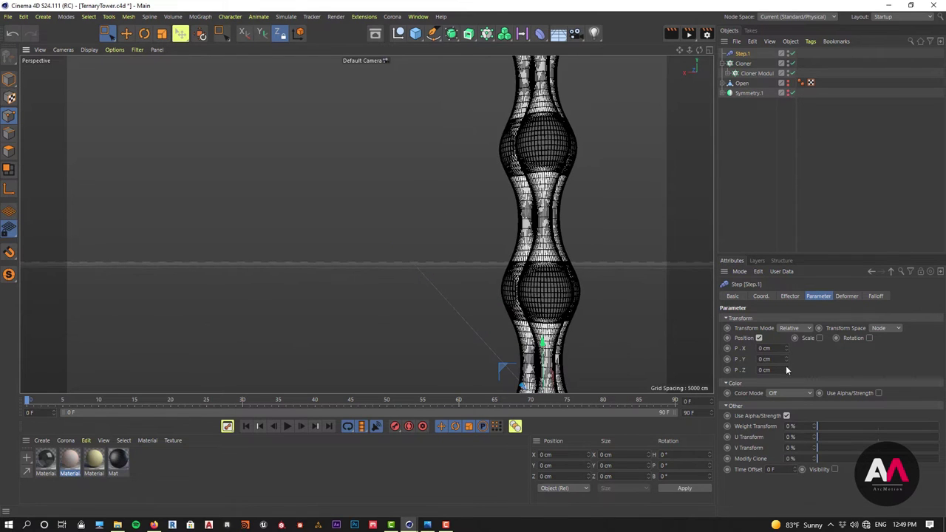
pyautogui.moveTo(786, 359); pyautogui.dragTo(786, 325)
pyautogui.keyDown('alt'); pyautogui.moveTo(586, 296); pyautogui.dragTo(520, 233); pyautogui.keyUp('alt')
pyautogui.scroll(-5, 520, 233)
pyautogui.keyDown('alt'); pyautogui.moveTo(290, 262); pyautogui.dragTo(585, 334); pyautogui.keyUp('alt')
pyautogui.scroll(5, 291, 251)
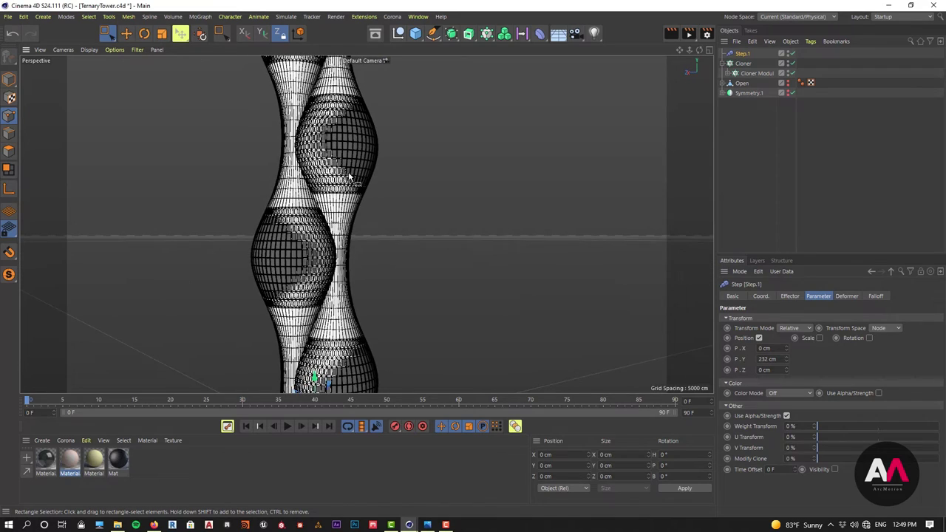
pyautogui.keyDown('alt'); pyautogui.moveTo(350, 176); pyautogui.dragTo(517, 235); pyautogui.keyUp('alt')
pyautogui.click(747, 65)
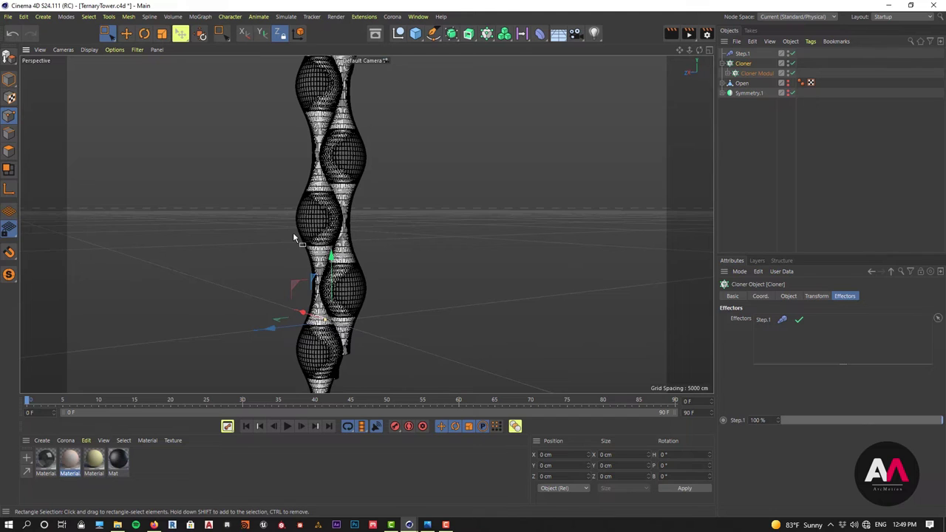
# Increase the radial Cloner's radius to 81 cm to spread the three columns apart.
pyautogui.scroll(3, 293, 237)
pyautogui.click(788, 296)
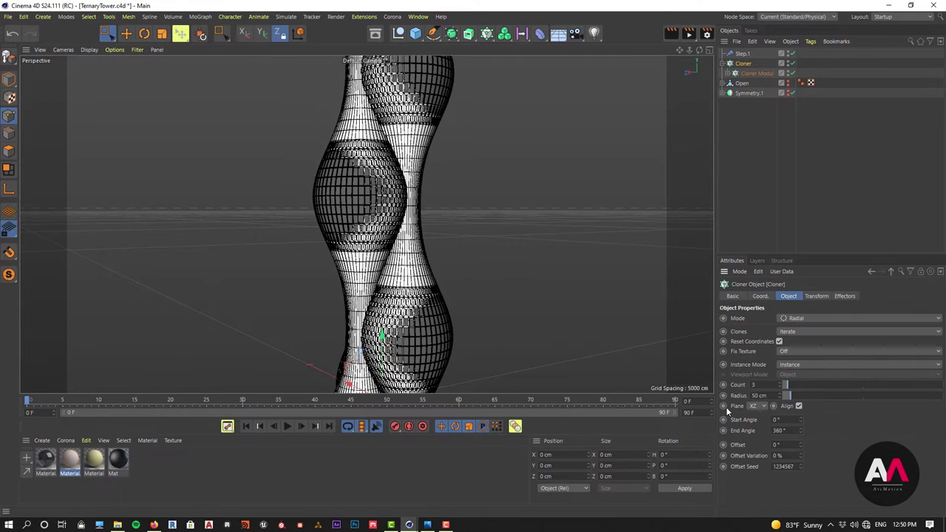
pyautogui.moveTo(792, 397); pyautogui.dragTo(797, 397)
pyautogui.keyDown('alt'); pyautogui.moveTo(399, 212); pyautogui.dragTo(692, 88); pyautogui.keyUp('alt')
pyautogui.scroll(3, 313, 179)
pyautogui.scroll(-4, 437, 216)
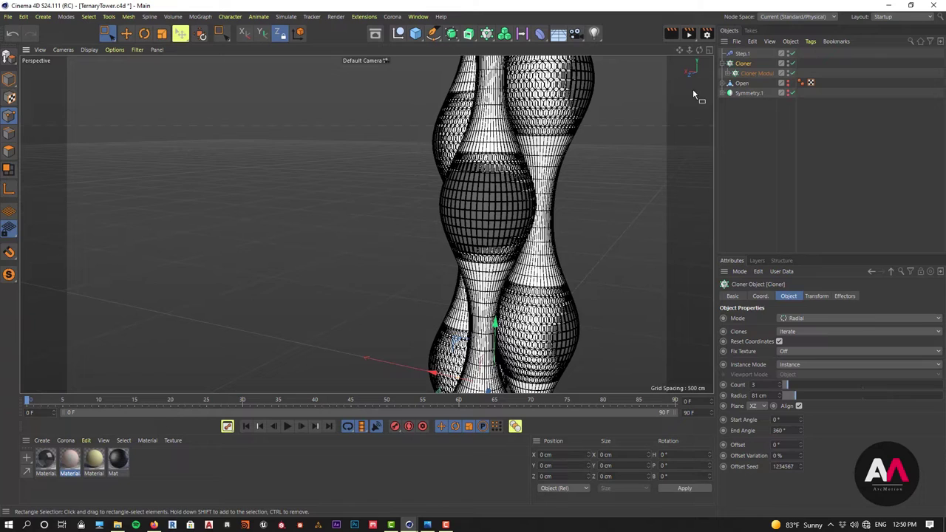
# Raise the Step effector's P.Y position offset between the columns to 350 cm.
pyautogui.click(741, 53)
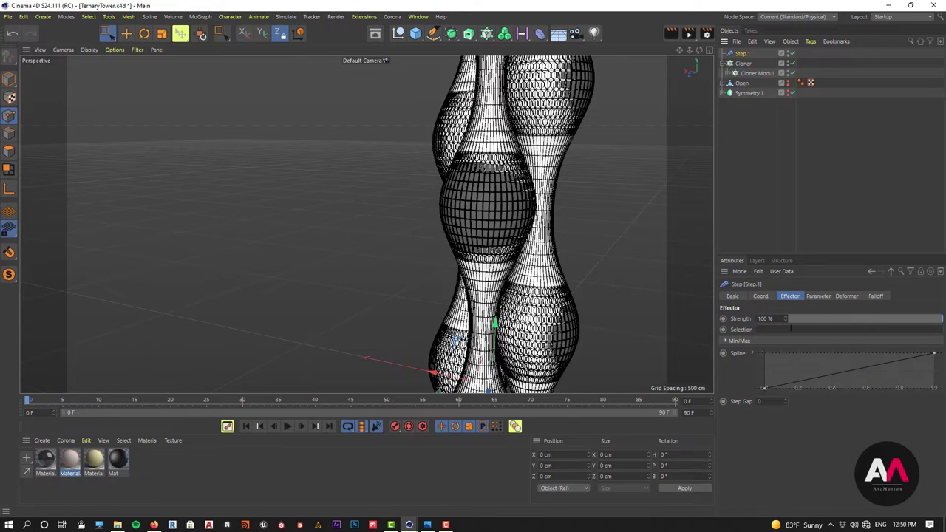
pyautogui.click(818, 296)
pyautogui.click(785, 357)
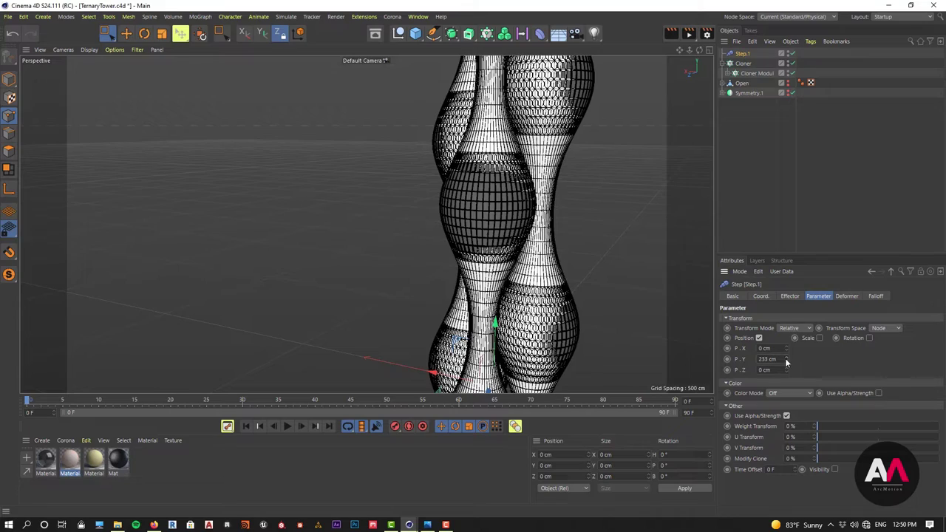
pyautogui.click(785, 357)
pyautogui.keyDown('alt'); pyautogui.moveTo(524, 166); pyautogui.dragTo(613, 164); pyautogui.keyUp('alt')
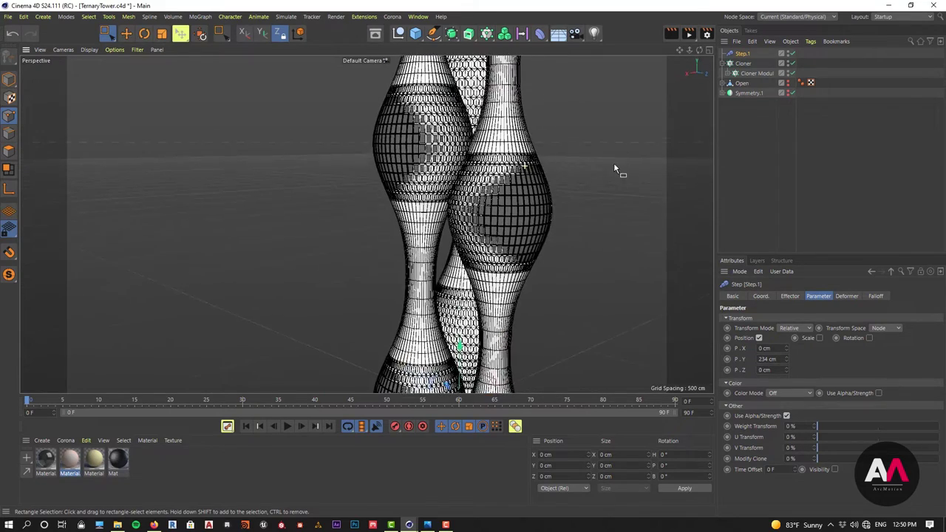
pyautogui.keyDown('alt'); pyautogui.moveTo(528, 238); pyautogui.dragTo(572, 216); pyautogui.keyUp('alt')
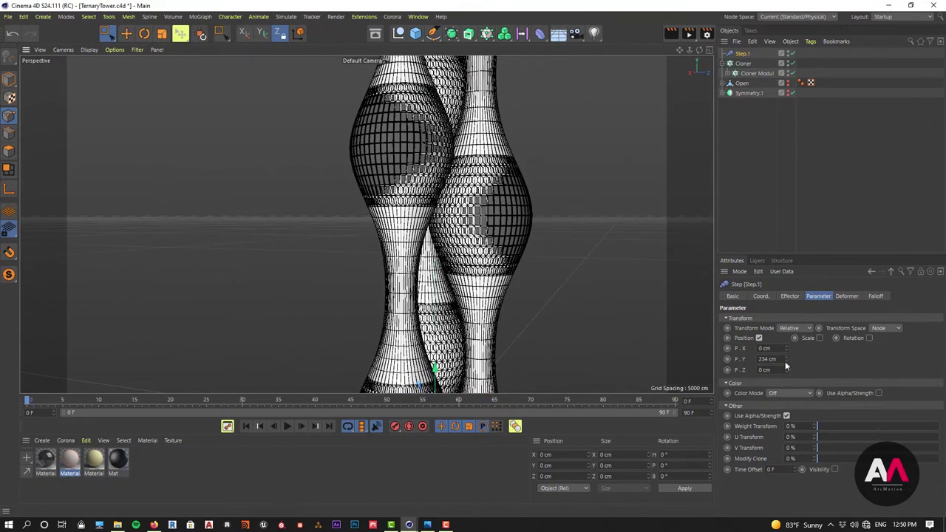
pyautogui.moveTo(784, 361); pyautogui.dragTo(786, 289)
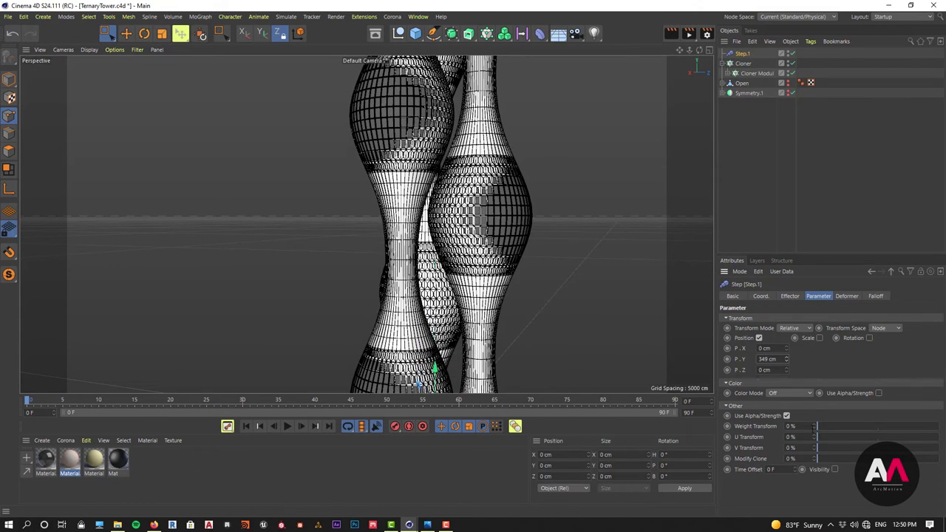
pyautogui.keyDown('alt'); pyautogui.moveTo(496, 125); pyautogui.dragTo(498, 126, button='right'); pyautogui.keyUp('alt')
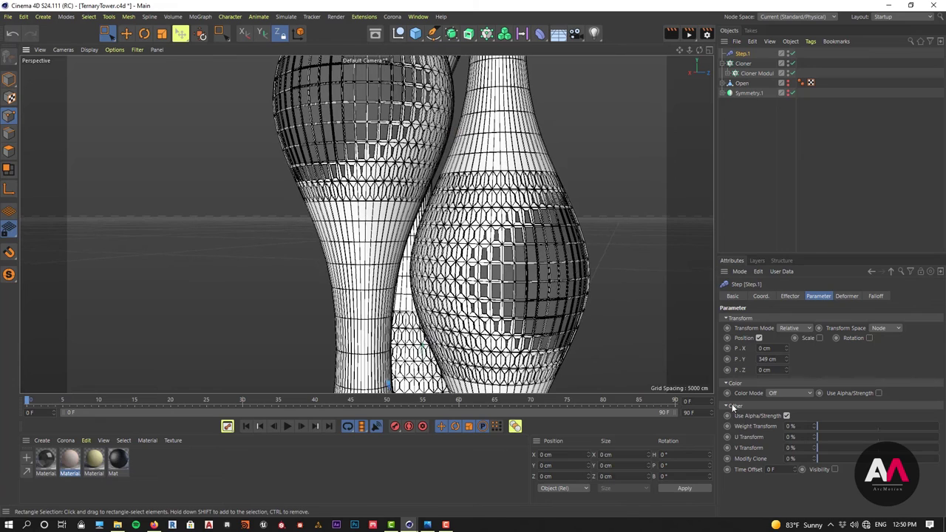
pyautogui.moveTo(777, 359); pyautogui.dragTo(637, 345)
pyautogui.write('350')
pyautogui.press('Return')
pyautogui.scroll(-2, 502, 255)
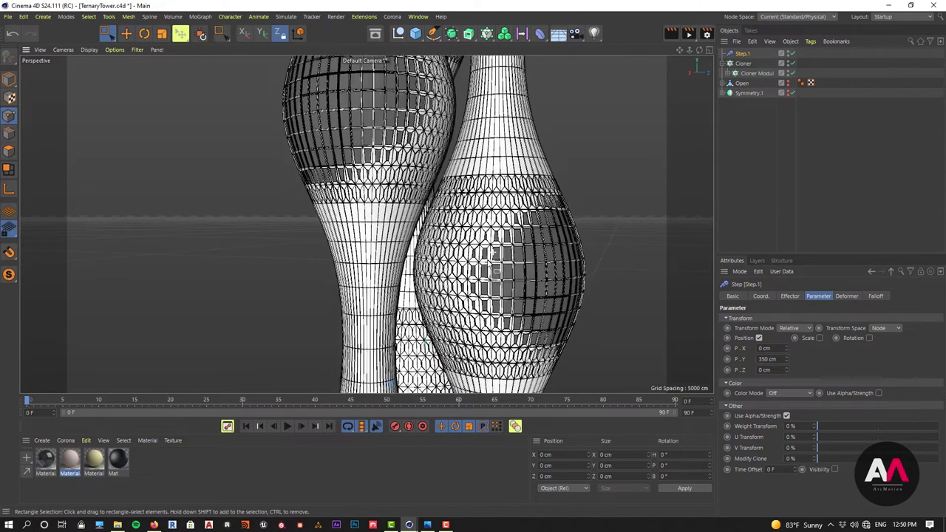
# Check how the columns meet from several sides and set the Step effector's P.Y to 330 cm.
pyautogui.keyDown('alt'); pyautogui.moveTo(445, 142); pyautogui.dragTo(347, 157); pyautogui.keyUp('alt')
pyautogui.keyDown('alt'); pyautogui.moveTo(395, 173); pyautogui.dragTo(362, 219, button='right'); pyautogui.keyUp('alt')
pyautogui.keyDown('alt'); pyautogui.moveTo(479, 90); pyautogui.dragTo(481, 144, button='right'); pyautogui.keyUp('alt')
pyautogui.keyDown('alt'); pyautogui.moveTo(481, 144); pyautogui.dragTo(413, 157); pyautogui.keyUp('alt')
pyautogui.keyDown('alt'); pyautogui.moveTo(412, 157); pyautogui.dragTo(371, 171, button='right'); pyautogui.keyUp('alt')
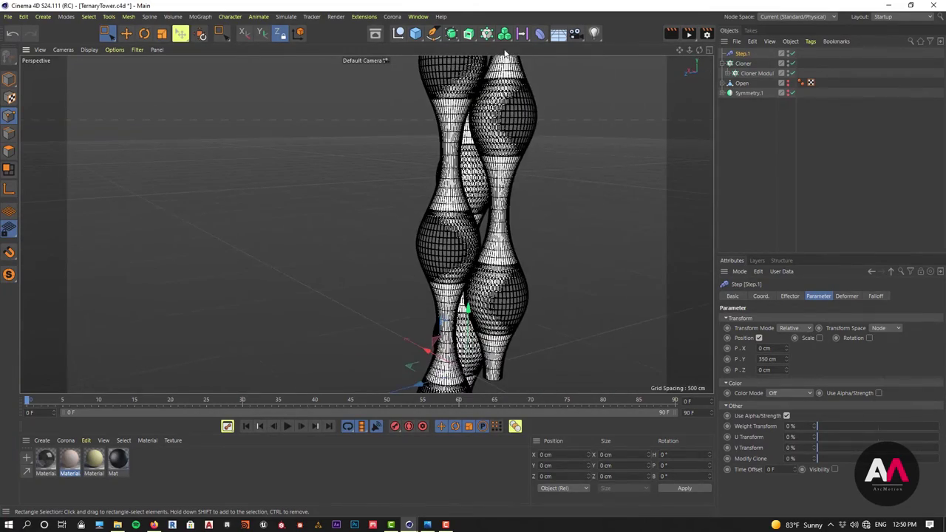
pyautogui.rightClick(498, 49)
pyautogui.click(520, 13)
pyautogui.keyDown('alt'); pyautogui.moveTo(473, 116); pyautogui.dragTo(641, 355, button='right'); pyautogui.keyUp('alt')
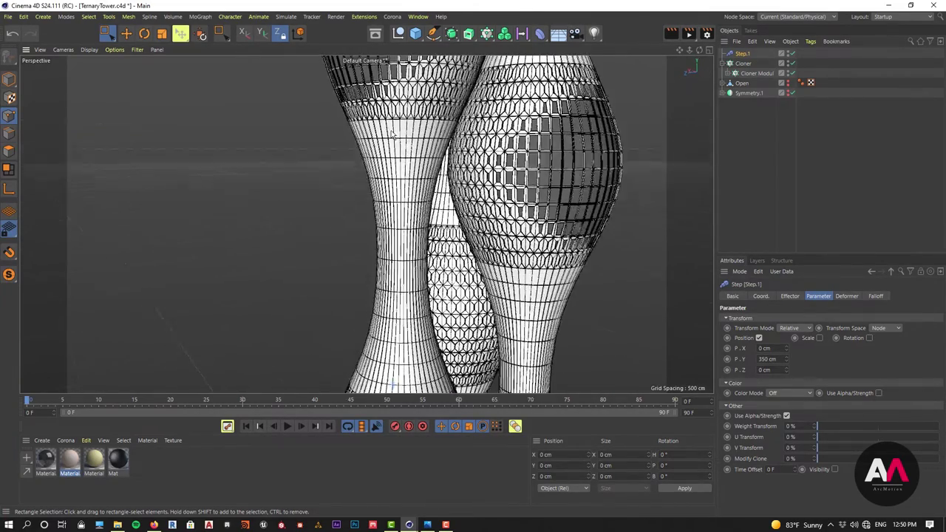
pyautogui.keyDown('alt'); pyautogui.moveTo(641, 355); pyautogui.dragTo(678, 330); pyautogui.keyUp('alt')
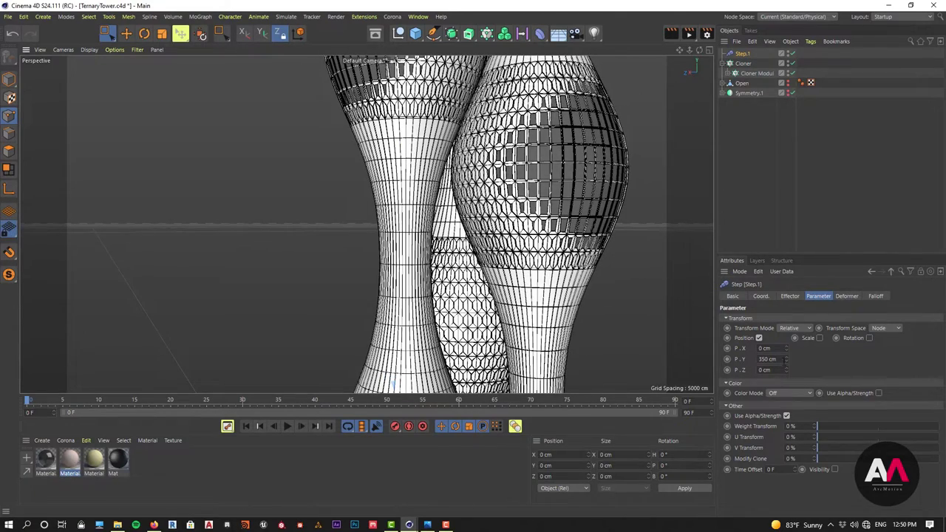
pyautogui.moveTo(786, 358); pyautogui.dragTo(657, 323)
pyautogui.write('330')
pyautogui.press('Return')
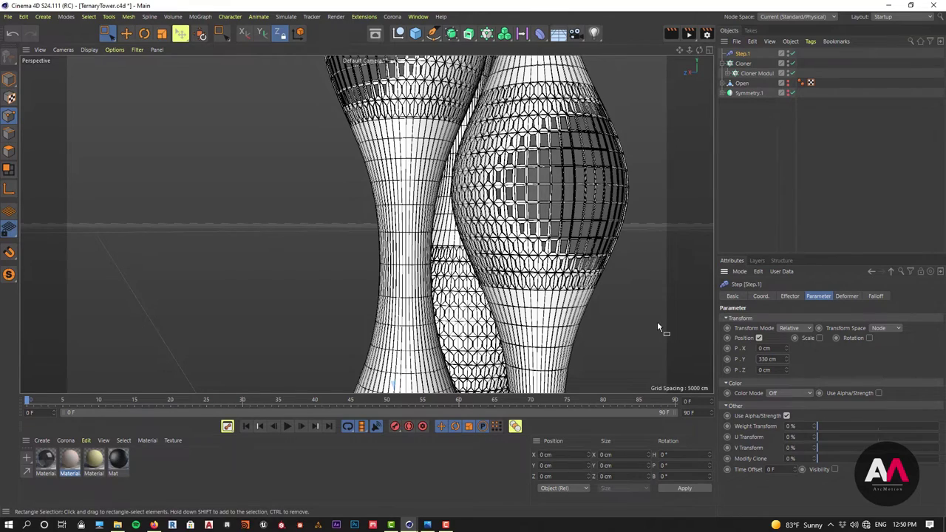
# Examine the contact between neighbouring columns along the tower and the staggered column tops.
pyautogui.scroll(-5, 488, 184)
pyautogui.keyDown('alt'); pyautogui.moveTo(433, 229); pyautogui.dragTo(595, 222); pyautogui.keyUp('alt')
pyautogui.scroll(-3, 479, 204)
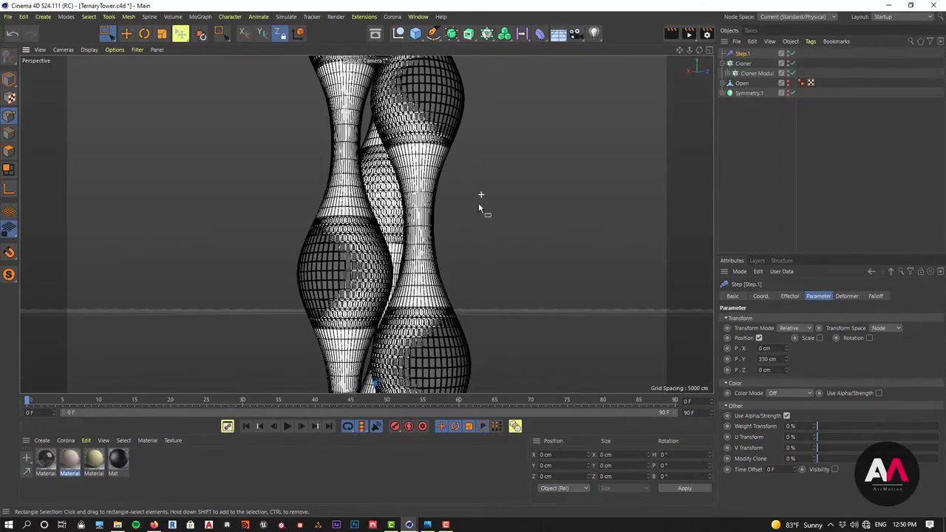
pyautogui.scroll(8, 396, 309)
pyautogui.keyDown('alt'); pyautogui.moveTo(417, 286); pyautogui.dragTo(400, 289); pyautogui.keyUp('alt')
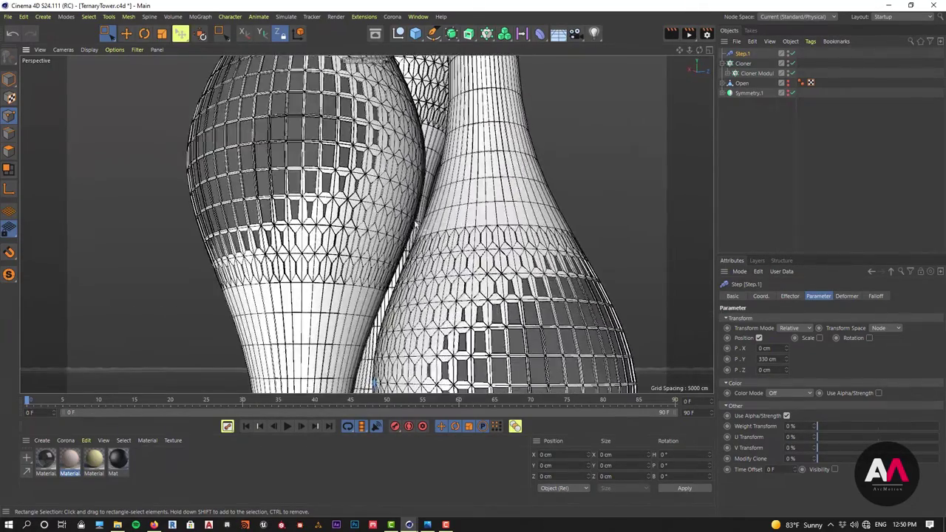
pyautogui.keyDown('alt'); pyautogui.moveTo(478, 208); pyautogui.dragTo(451, 266); pyautogui.keyUp('alt')
pyautogui.scroll(-6, 322, 287)
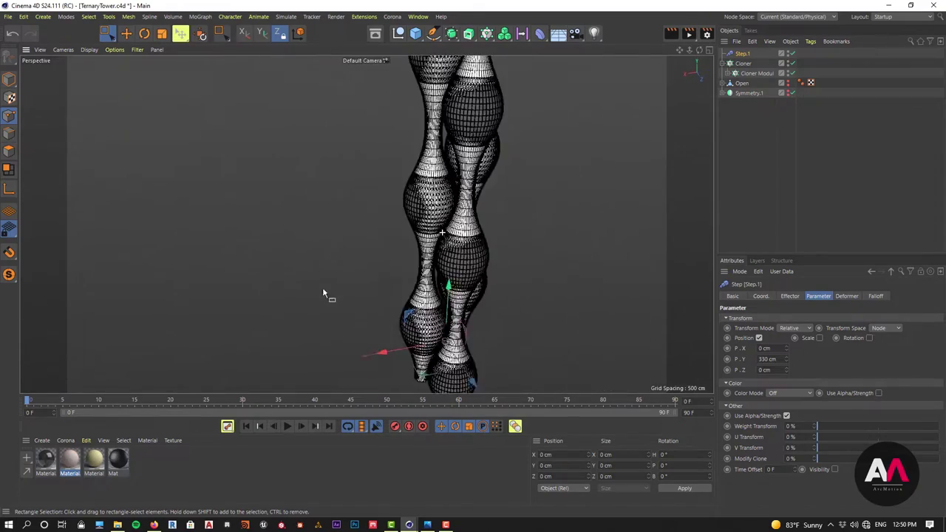
pyautogui.scroll(4, 519, 117)
pyautogui.keyDown('alt'); pyautogui.moveTo(520, 117); pyautogui.dragTo(439, 142); pyautogui.keyUp('alt')
pyautogui.scroll(6, 585, 111)
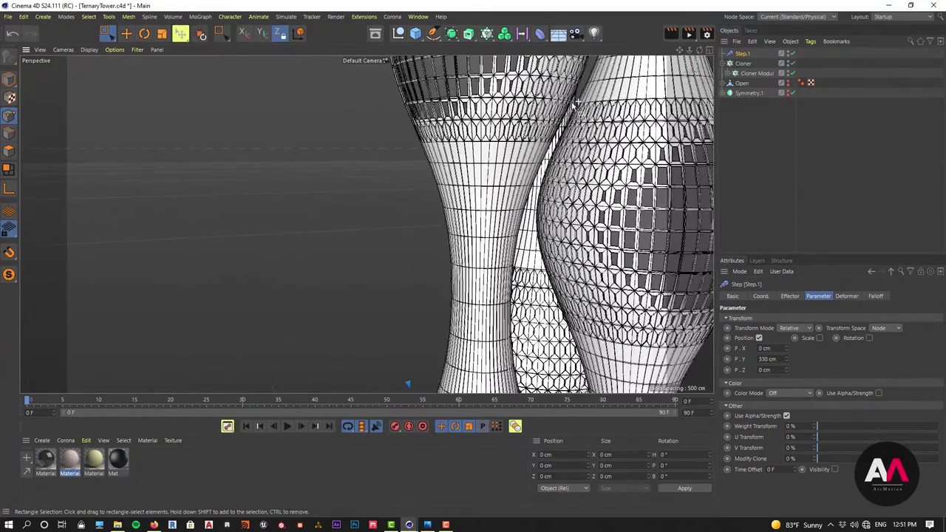
pyautogui.keyDown('alt'); pyautogui.moveTo(612, 151); pyautogui.dragTo(489, 252, button='right'); pyautogui.keyUp('alt')
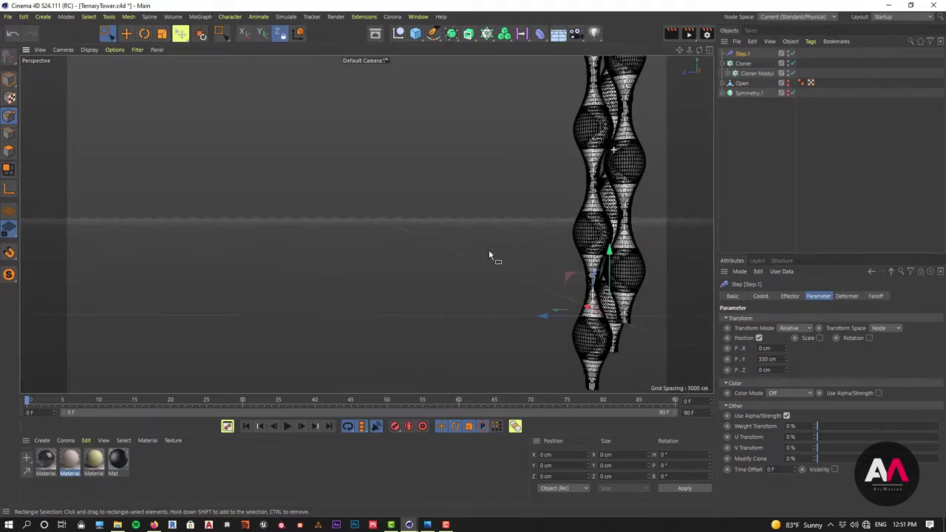
pyautogui.keyDown('alt'); pyautogui.moveTo(557, 196); pyautogui.dragTo(539, 210, button='right'); pyautogui.keyUp('alt')
pyautogui.keyDown('alt'); pyautogui.moveTo(545, 206); pyautogui.dragTo(613, 202); pyautogui.keyUp('alt')
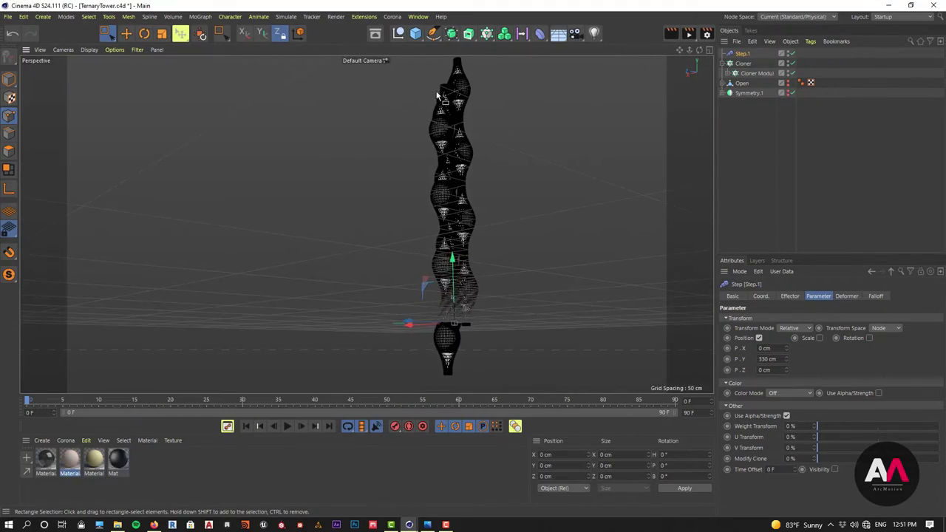
pyautogui.scroll(6, 559, 78)
pyautogui.keyDown('alt'); pyautogui.moveTo(505, 147); pyautogui.dragTo(527, 162); pyautogui.keyUp('alt')
pyautogui.scroll(-5, 507, 125)
pyautogui.scroll(2, 506, 125)
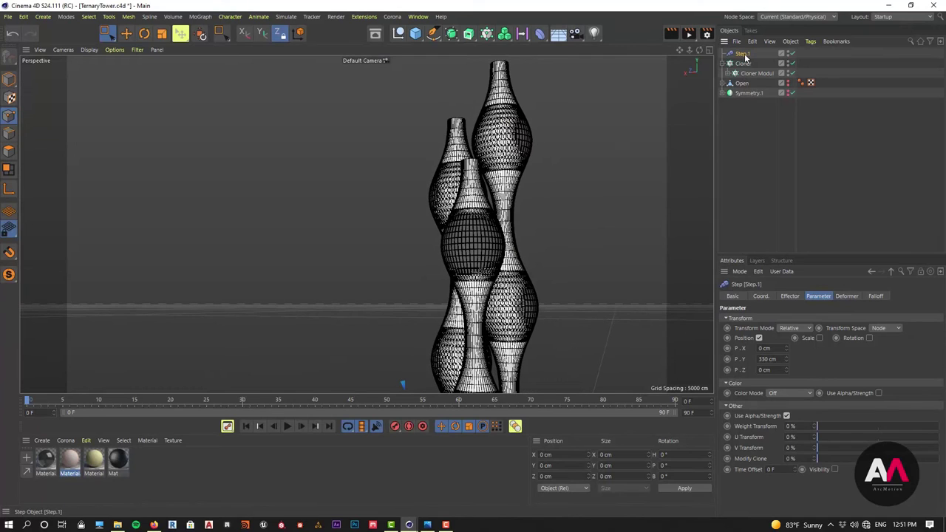
# Enable Rotation on the Step effector with R.H set to 0°.
pyautogui.click(869, 338)
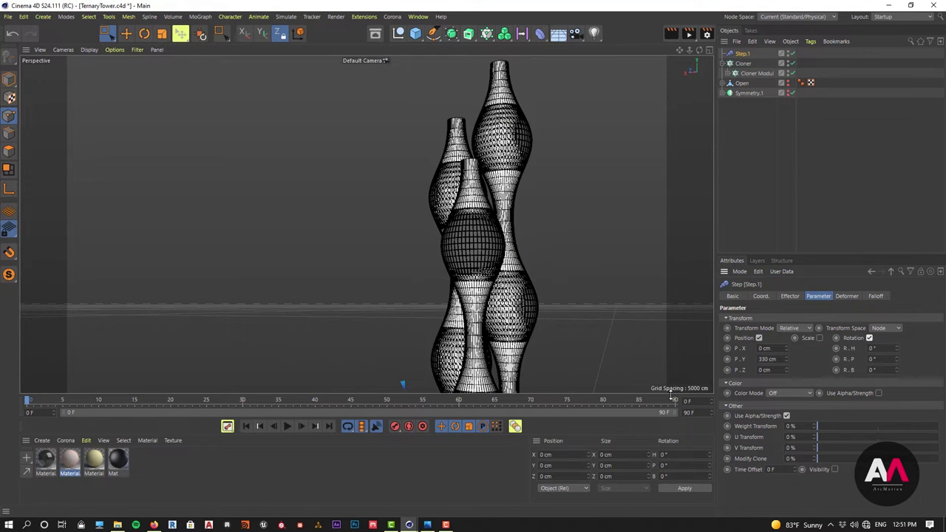
pyautogui.moveTo(896, 348)
pyautogui.mouseDown()
pyautogui.moveTo(850, 348)
pyautogui.moveTo(888, 348)
pyautogui.moveTo(690, 311)
pyautogui.mouseUp()
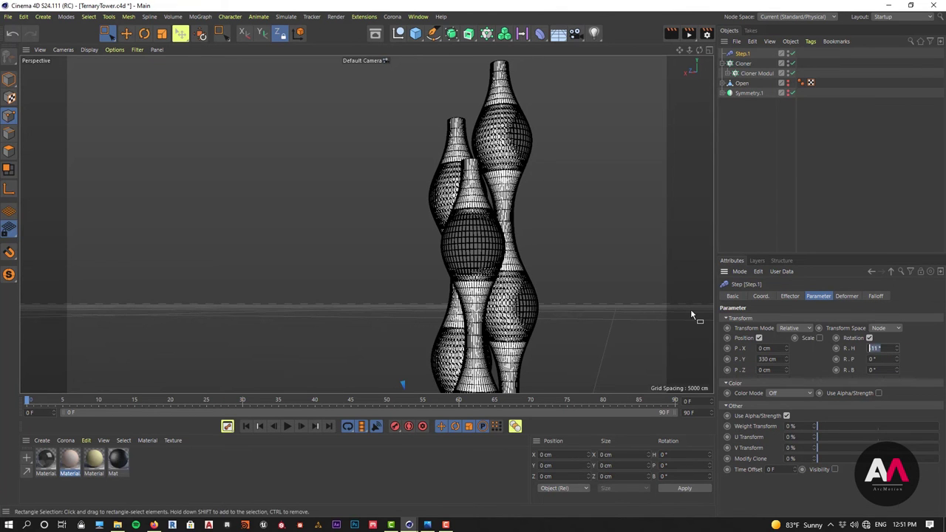
pyautogui.write('0')
pyautogui.press('Return')
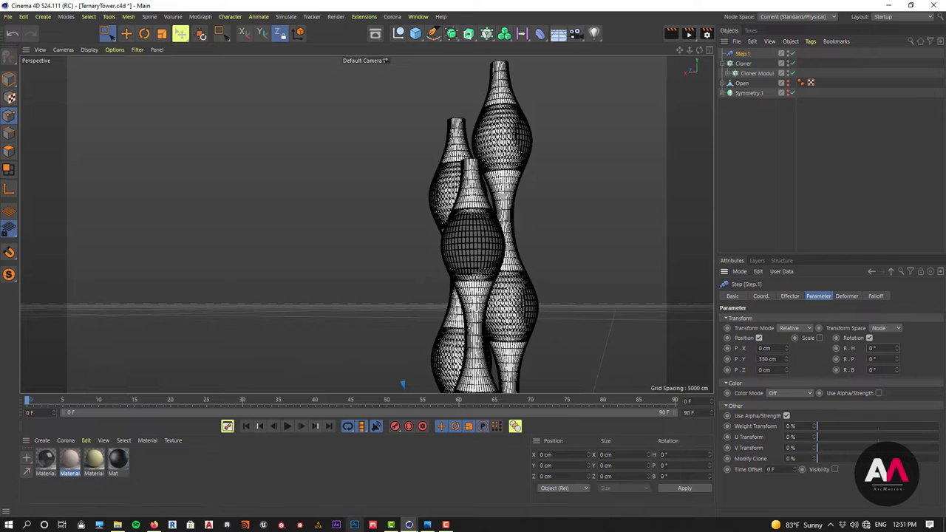
# Switch to the reference photo to examine how the tower's columns face, and return to Cinema 4D.
pyautogui.click(427, 525)
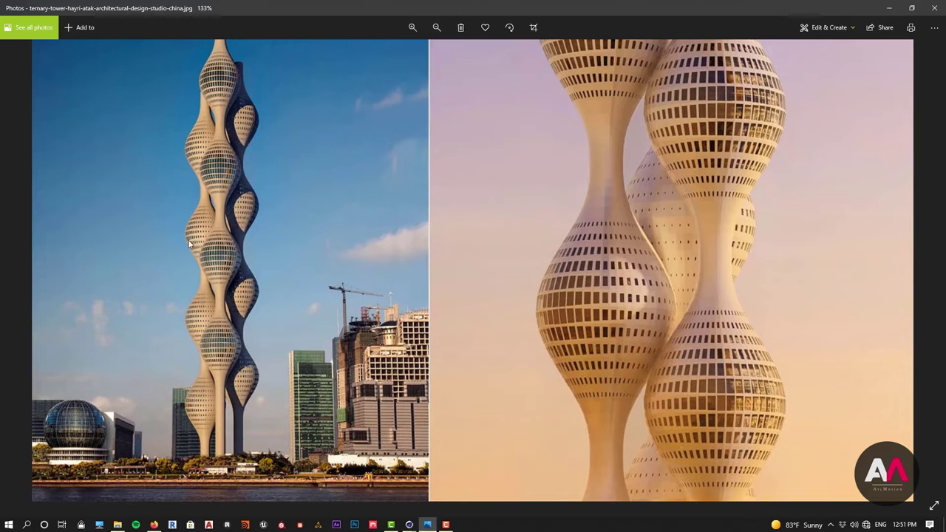
pyautogui.moveTo(408, 523)
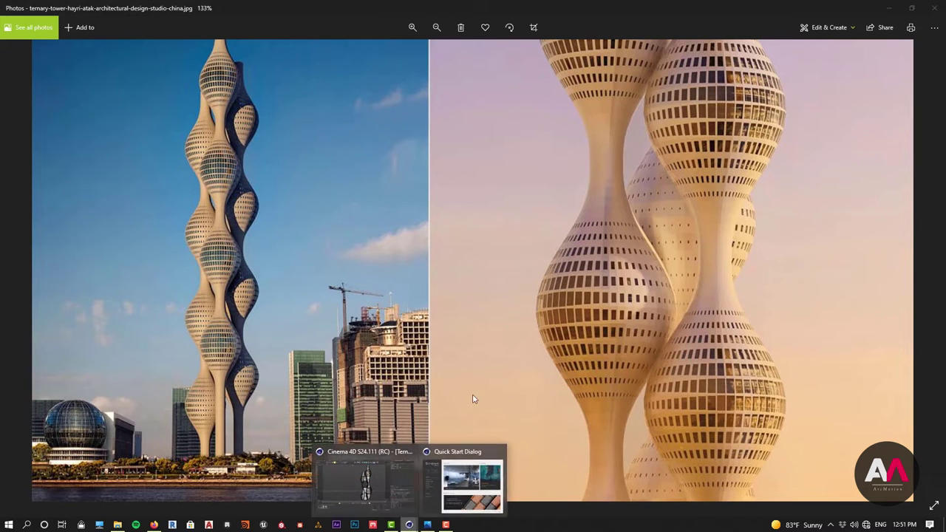
pyautogui.click(370, 487)
# Try turning the columns with the Step effector by setting its R.H to 23°.
pyautogui.moveTo(896, 348); pyautogui.dragTo(896, 350)
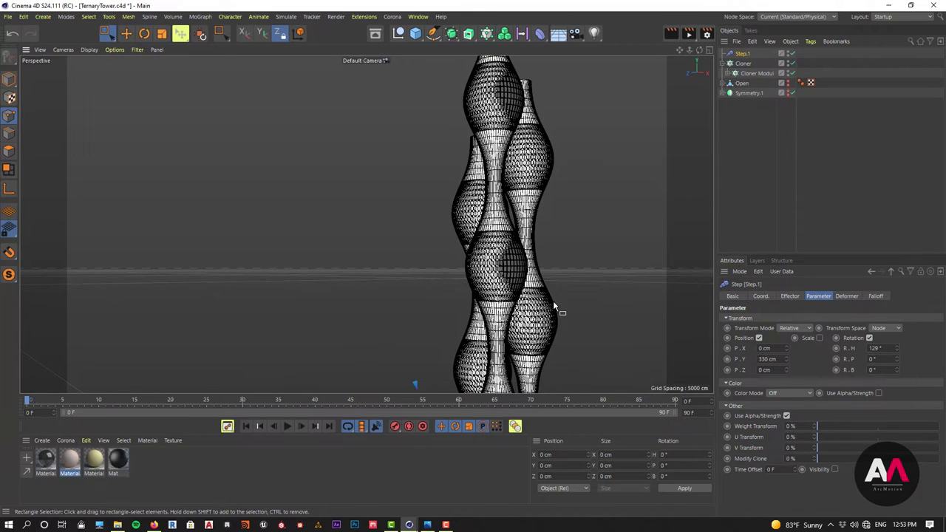
pyautogui.keyDown('alt'); pyautogui.moveTo(554, 302); pyautogui.dragTo(608, 297); pyautogui.keyUp('alt')
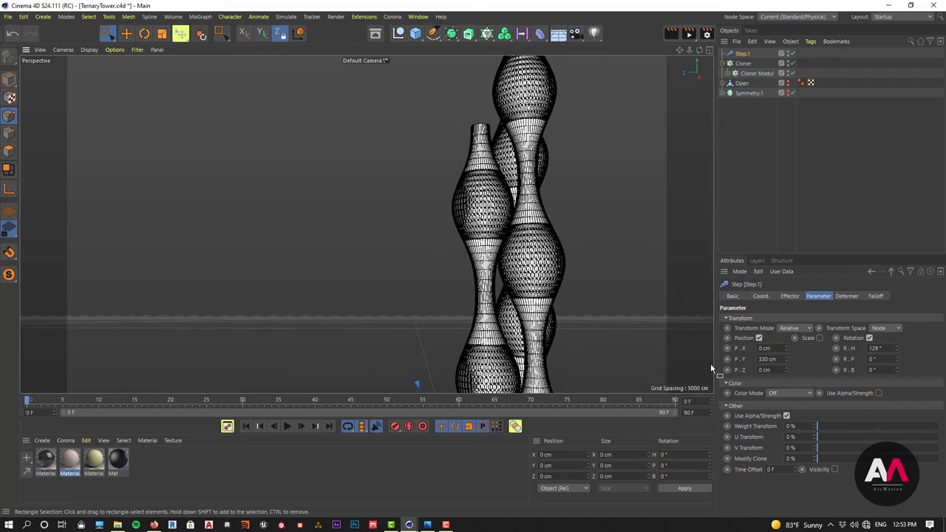
pyautogui.moveTo(896, 351); pyautogui.dragTo(895, 402)
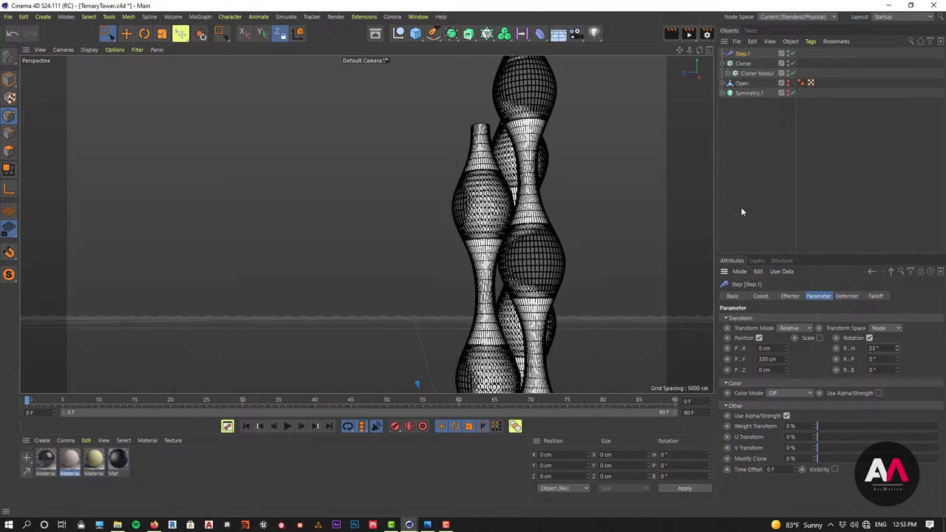
pyautogui.moveTo(558, 227)
pyautogui.keyDown('alt'); pyautogui.mouseDown()
pyautogui.moveTo(517, 222)
pyautogui.moveTo(494, 234)
pyautogui.moveTo(488, 117)
pyautogui.moveTo(524, 133)
pyautogui.mouseUp(); pyautogui.keyUp('alt')
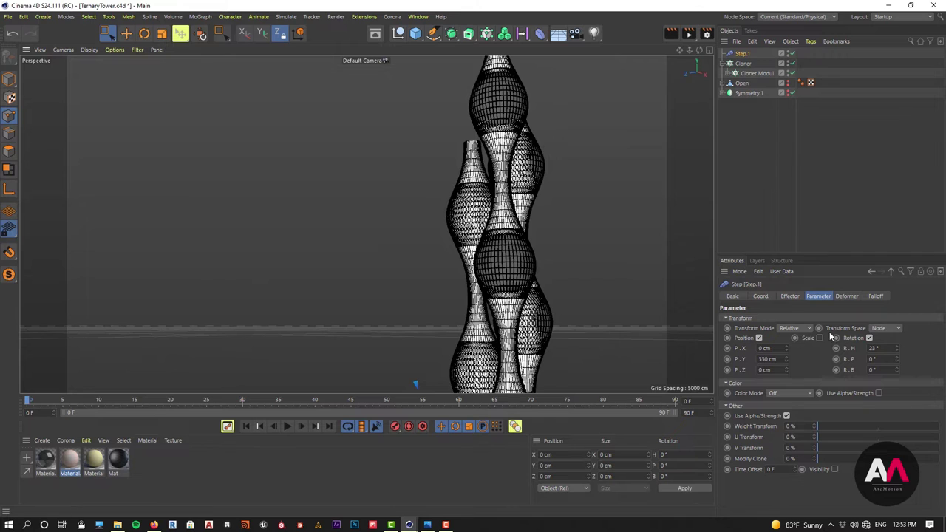
# Set the R.H rotation in the radial Cloner's Transform properties to -8°.
pyautogui.click(743, 63)
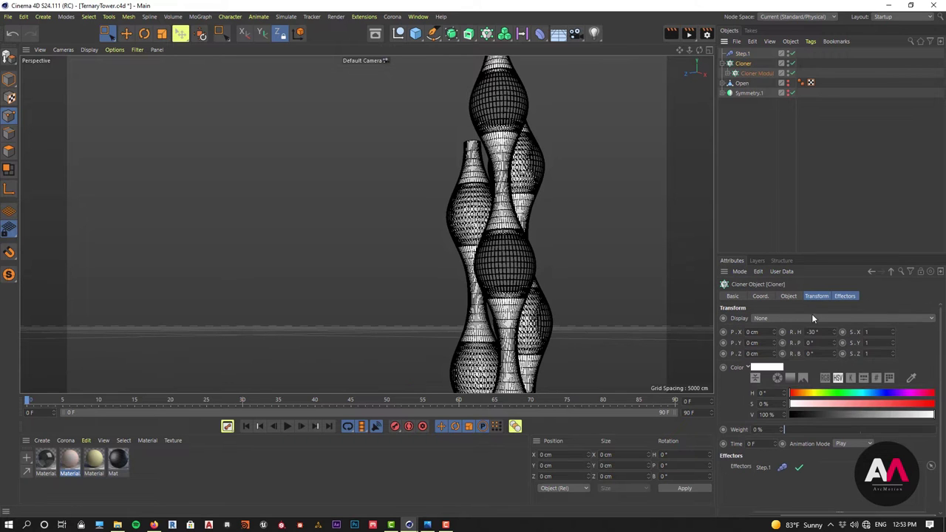
pyautogui.moveTo(836, 335); pyautogui.dragTo(836, 318)
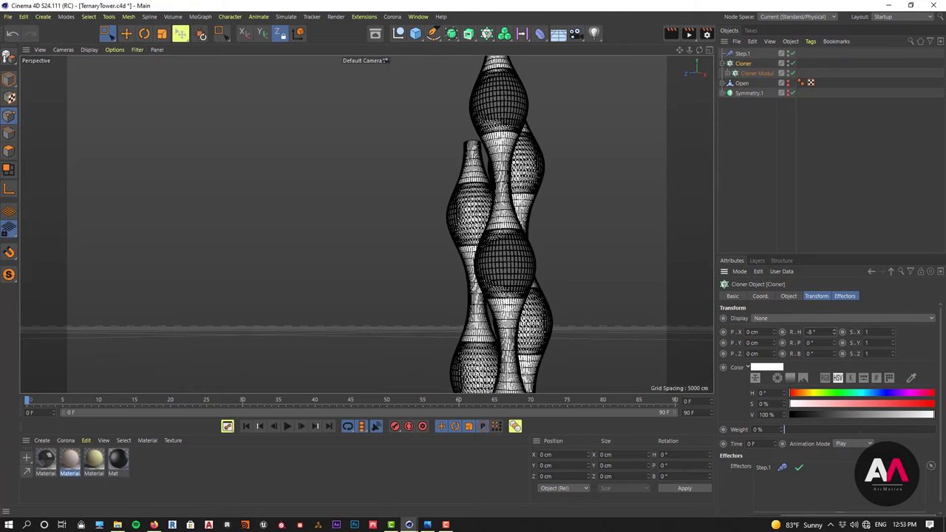
# Reset the Step effector's R.H to 0° and raise it to 45° to rotate the columns progressively.
pyautogui.click(741, 54)
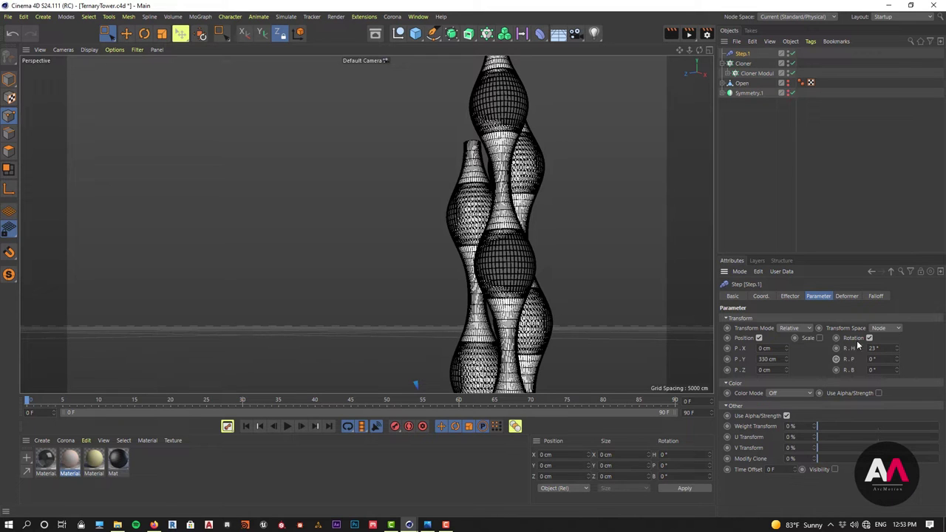
pyautogui.moveTo(897, 349); pyautogui.dragTo(896, 358)
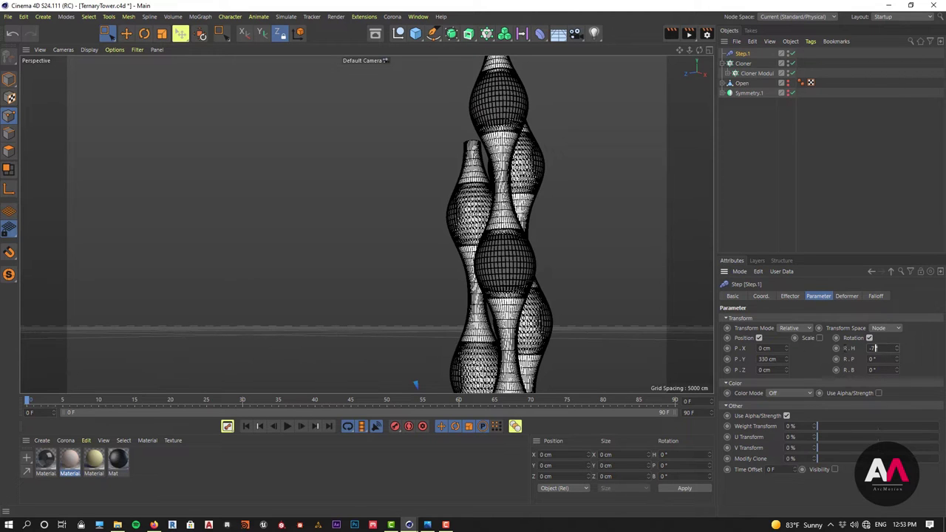
pyautogui.press('BackSpace')
pyautogui.write('0')
pyautogui.press('Return')
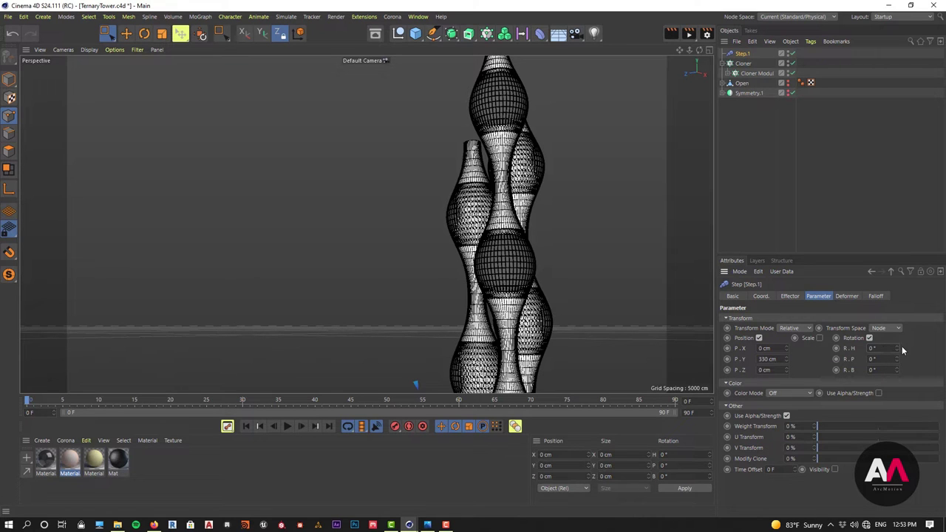
pyautogui.moveTo(897, 347); pyautogui.dragTo(897, 316)
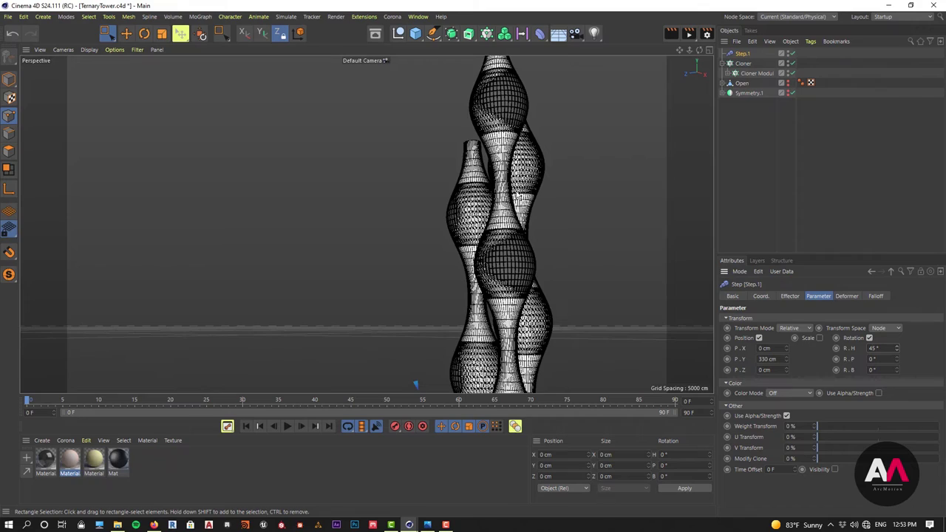
# Set the R.H rotation in the radial Cloner's Transform properties to 3°.
pyautogui.keyDown('alt'); pyautogui.moveTo(506, 203); pyautogui.dragTo(522, 142); pyautogui.keyUp('alt')
pyautogui.keyDown('alt'); pyautogui.moveTo(522, 143); pyautogui.dragTo(492, 266, button='right'); pyautogui.keyUp('alt')
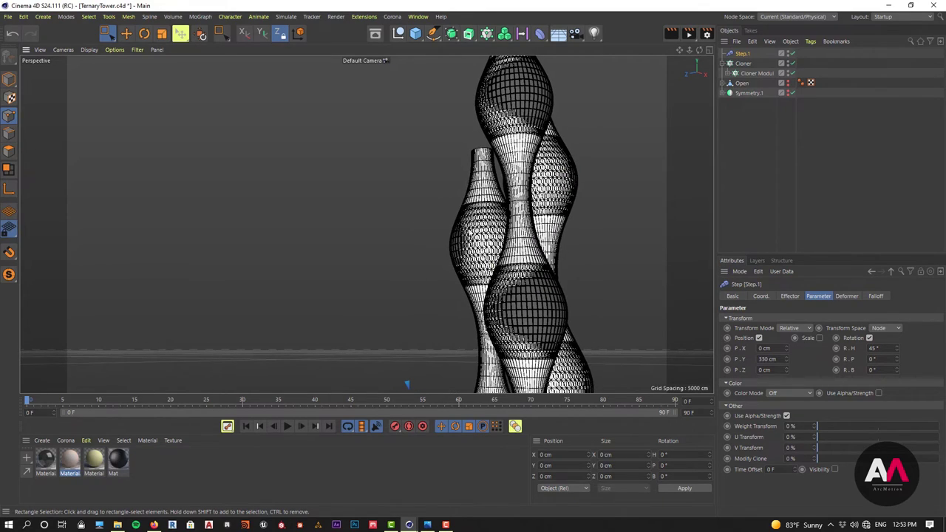
pyautogui.click(742, 63)
pyautogui.moveTo(835, 332); pyautogui.dragTo(838, 320)
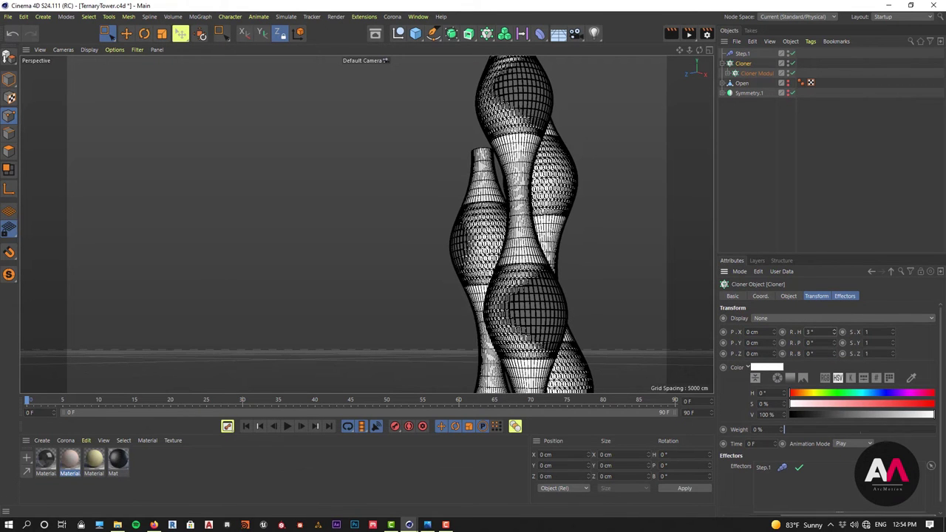
# Try reshaping the Step effector's spline with an extra point, and restore the spline with the Linear preset.
pyautogui.click(743, 53)
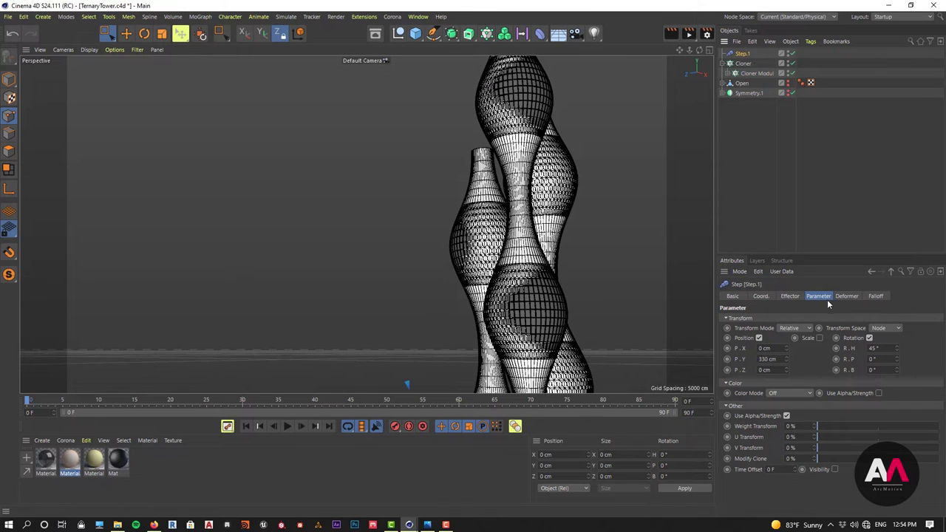
pyautogui.click(789, 297)
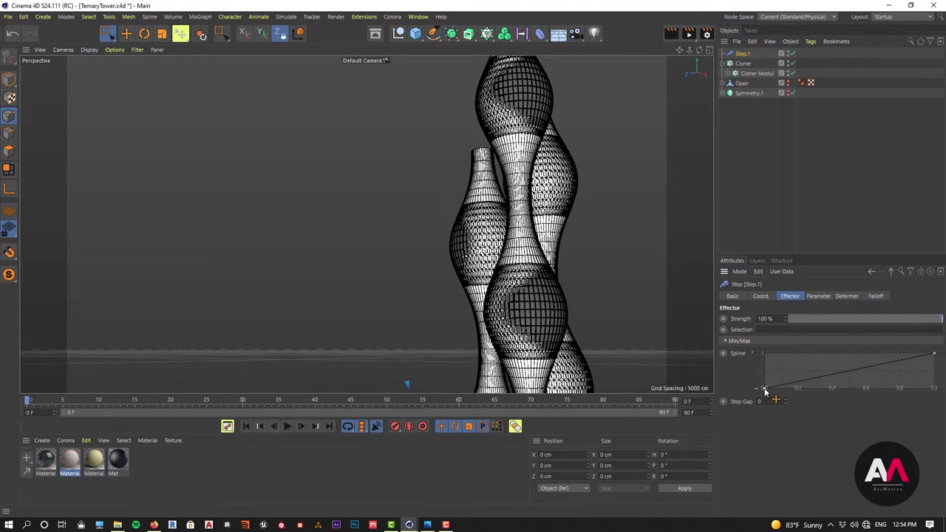
pyautogui.keyDown('ctrl'); pyautogui.click(882, 363); pyautogui.keyUp('ctrl')
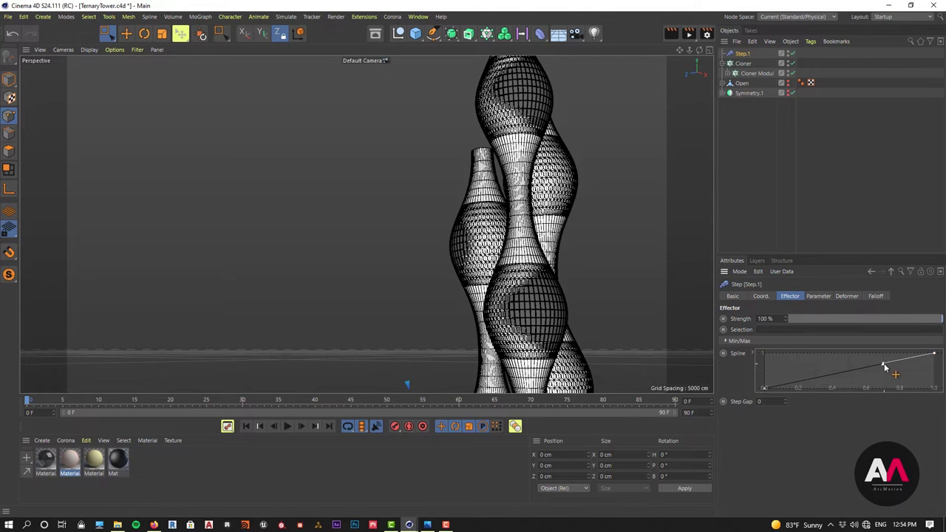
pyautogui.moveTo(883, 364)
pyautogui.mouseDown()
pyautogui.moveTo(853, 350)
pyautogui.moveTo(862, 362)
pyautogui.moveTo(897, 334)
pyautogui.moveTo(888, 363)
pyautogui.moveTo(881, 366)
pyautogui.moveTo(876, 348)
pyautogui.moveTo(877, 368)
pyautogui.moveTo(881, 352)
pyautogui.moveTo(887, 369)
pyautogui.moveTo(891, 355)
pyautogui.moveTo(939, 356)
pyautogui.mouseUp()
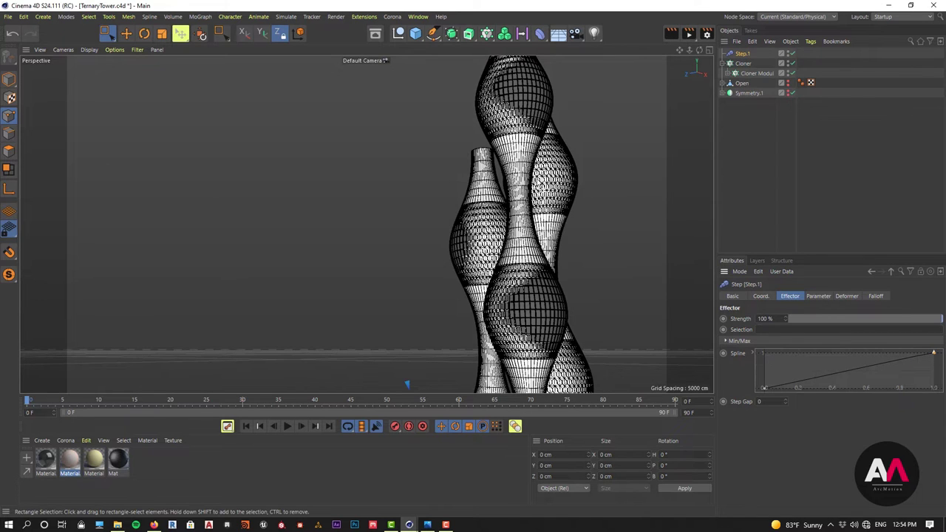
pyautogui.rightClick(934, 356)
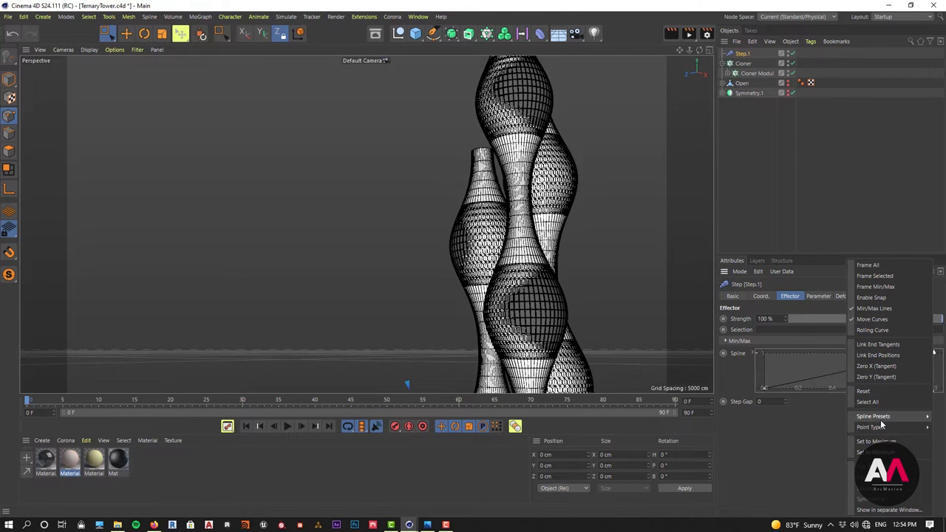
pyautogui.moveTo(885, 426)
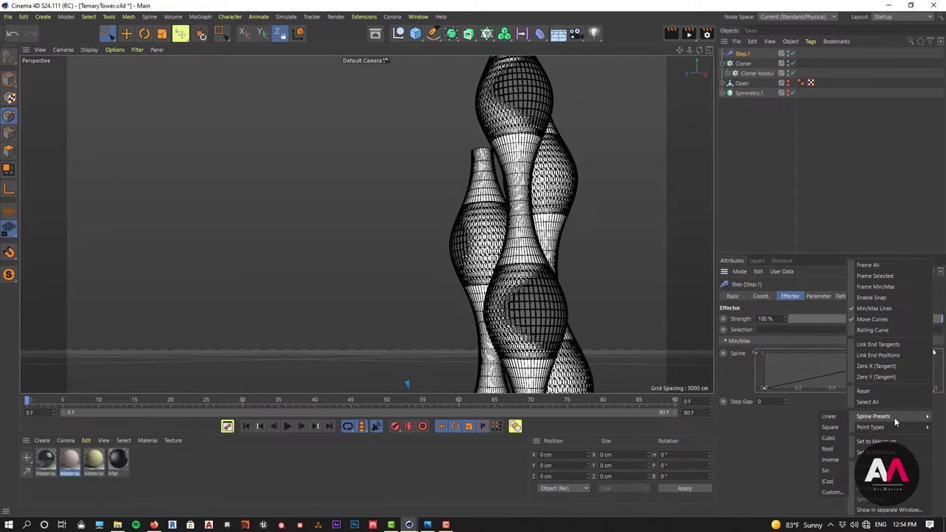
pyautogui.click(828, 417)
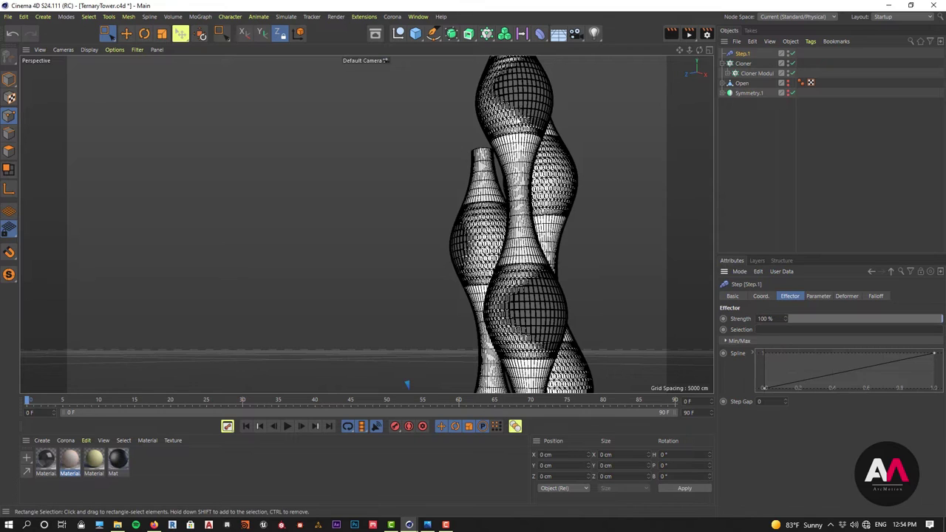
# Add a second Step effector to the radial Cloner and name it Step.Rot.
pyautogui.click(817, 296)
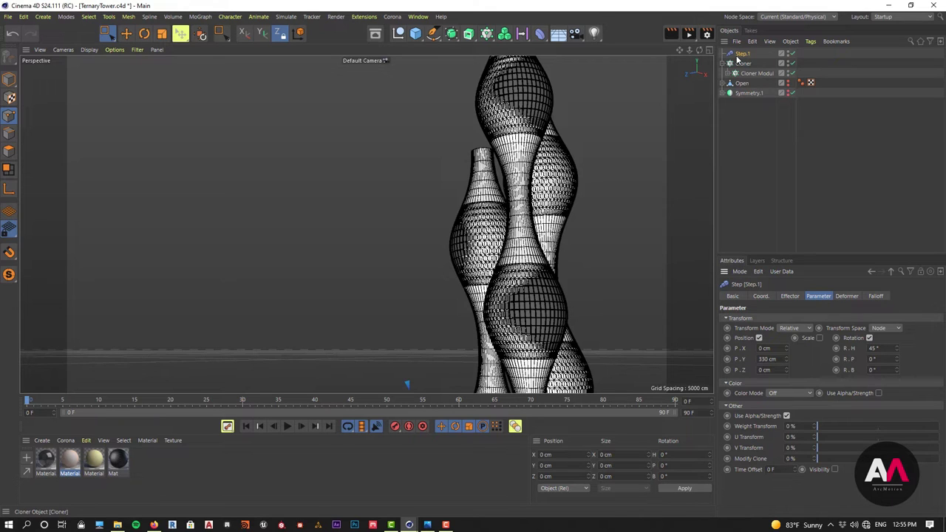
pyautogui.click(744, 64)
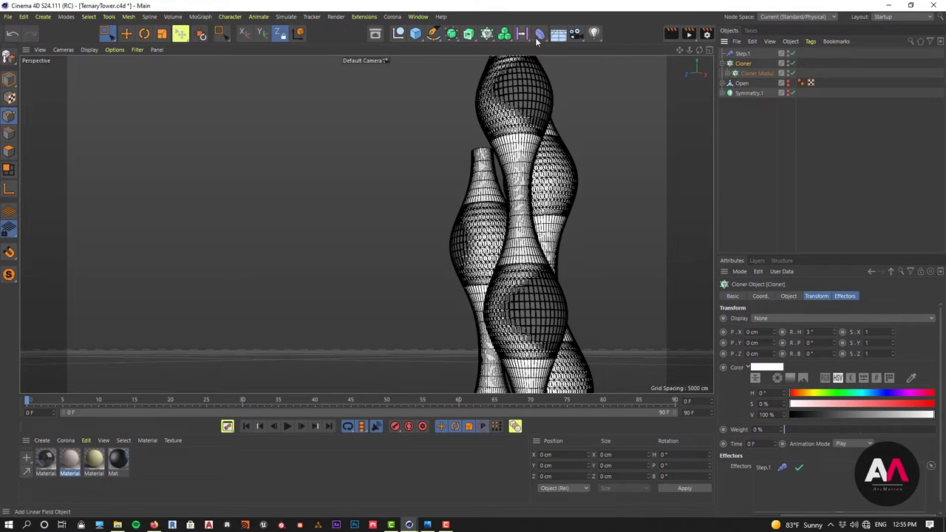
pyautogui.click(486, 33)
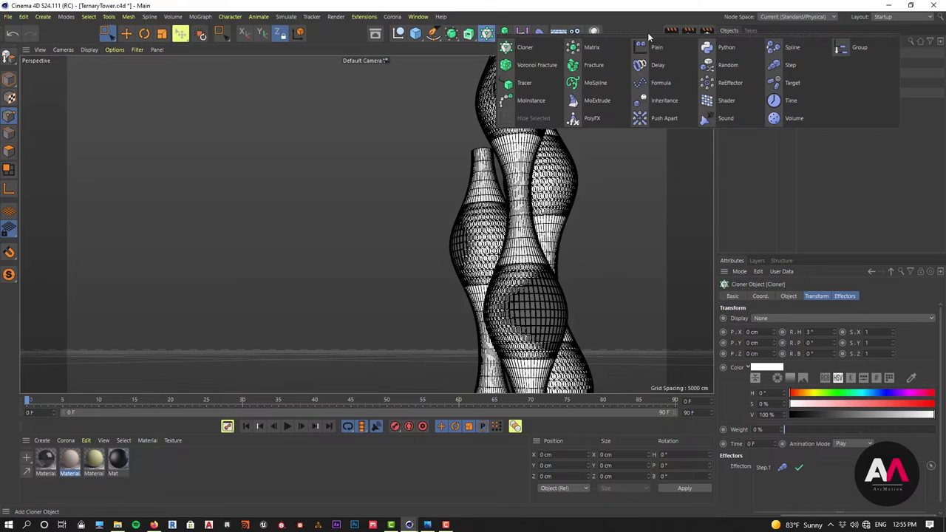
pyautogui.click(783, 66)
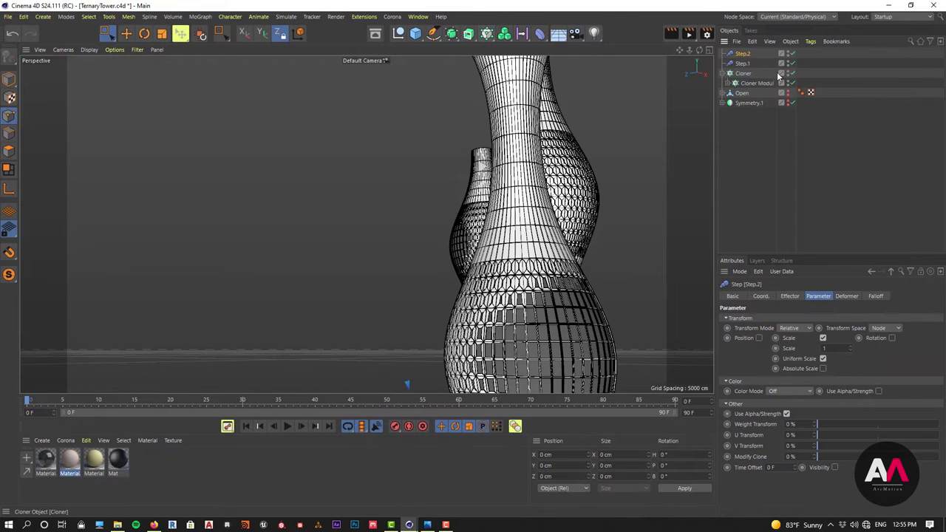
pyautogui.doubleClick(743, 55)
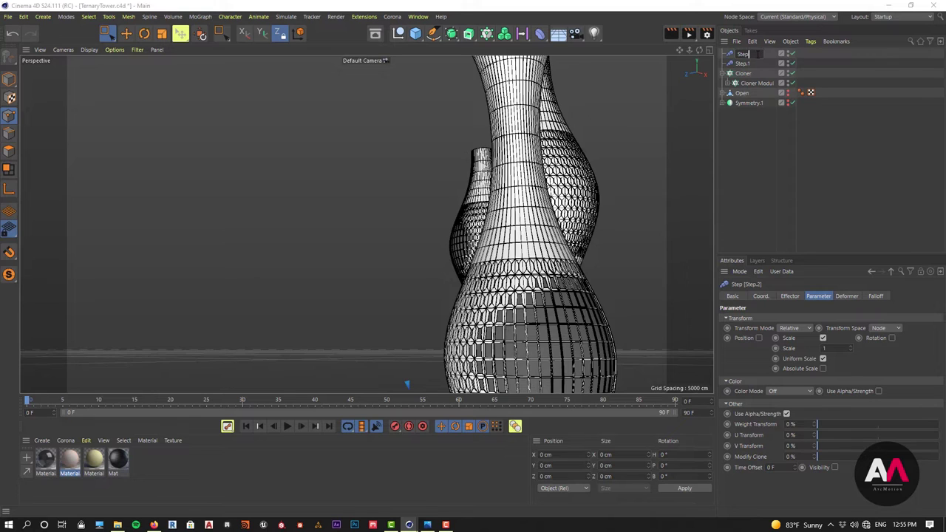
pyautogui.write('Step.Rot')
pyautogui.press('Return')
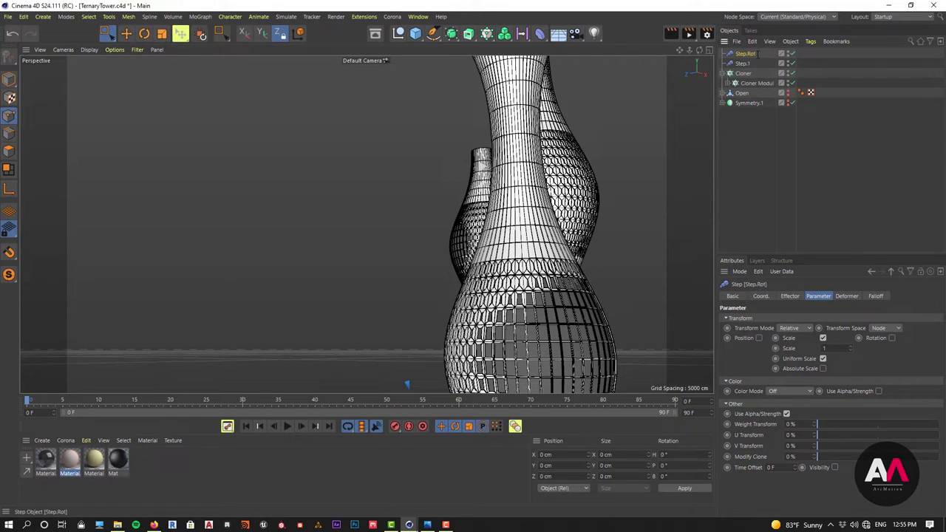
# Rename the original Step effector as Step.Y, reset its R.H to 0° and disable its rotation.
pyautogui.doubleClick(745, 64)
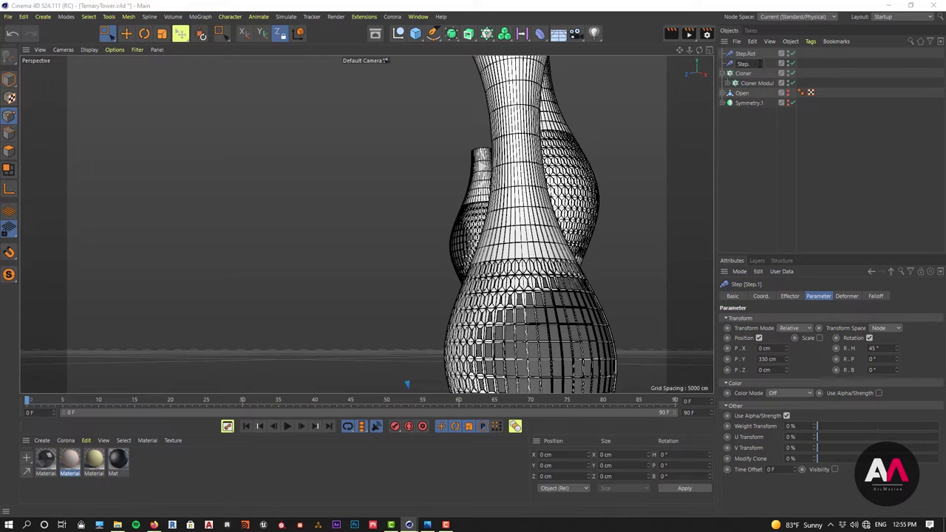
pyautogui.press('Return')
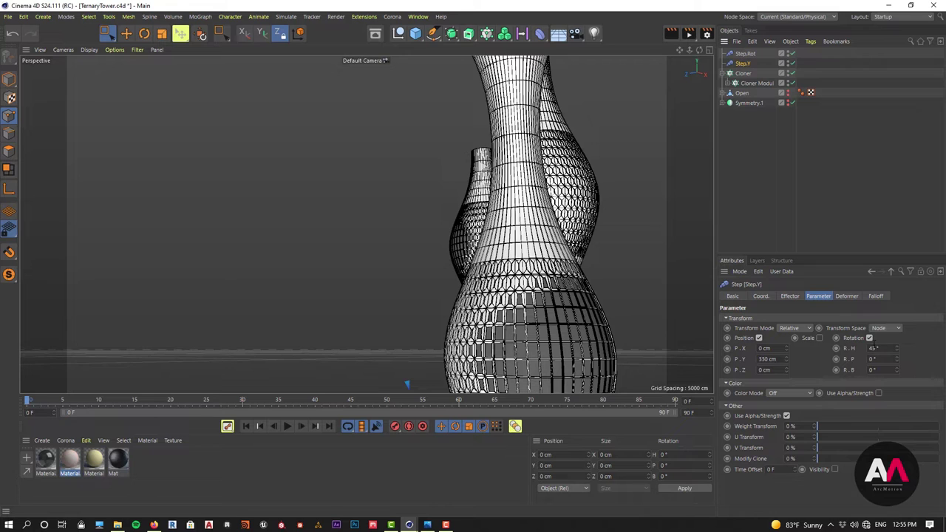
pyautogui.write('0')
pyautogui.press('Return')
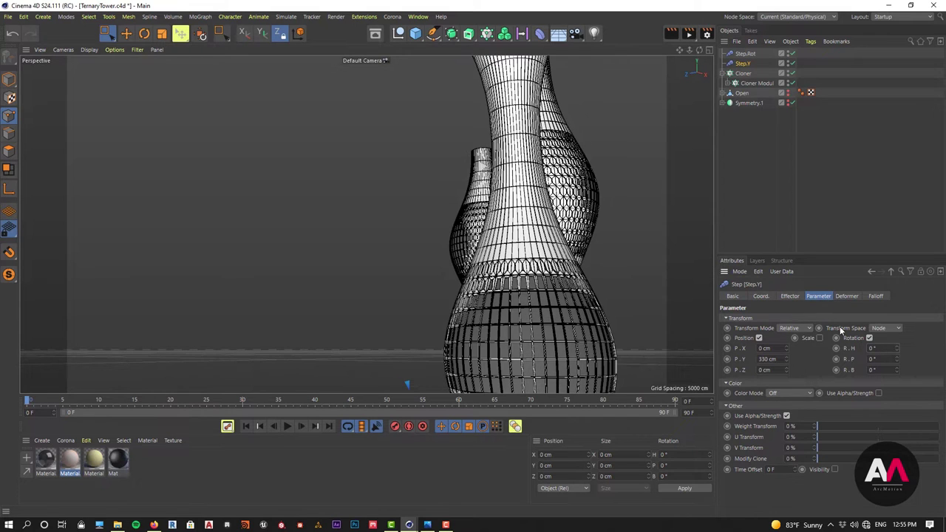
pyautogui.click(869, 338)
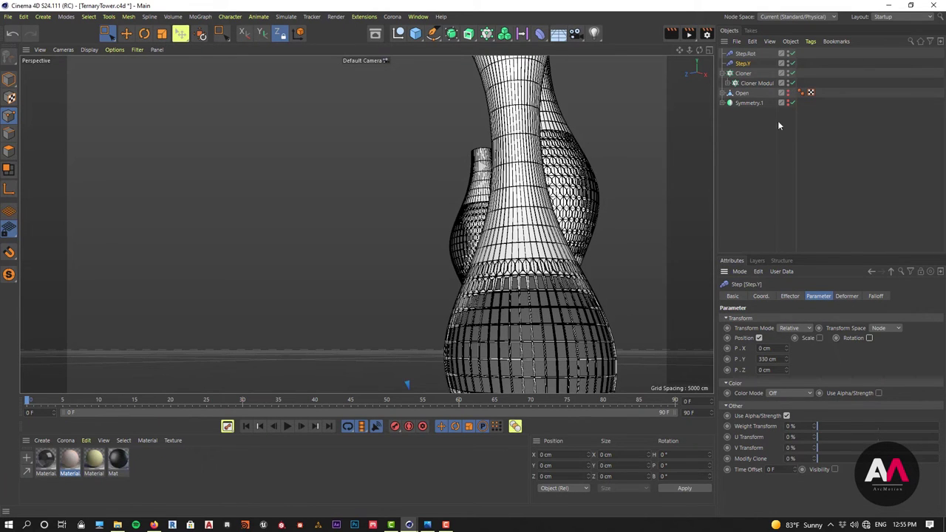
# Make Step.Rot affect only rotation by disabling its scale and enabling rotation with R.H at 42°.
pyautogui.click(744, 54)
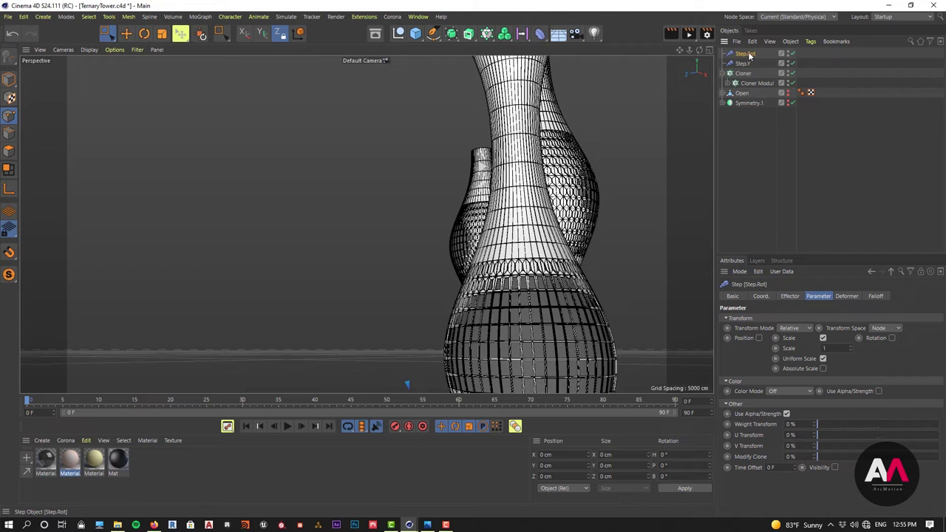
pyautogui.click(823, 337)
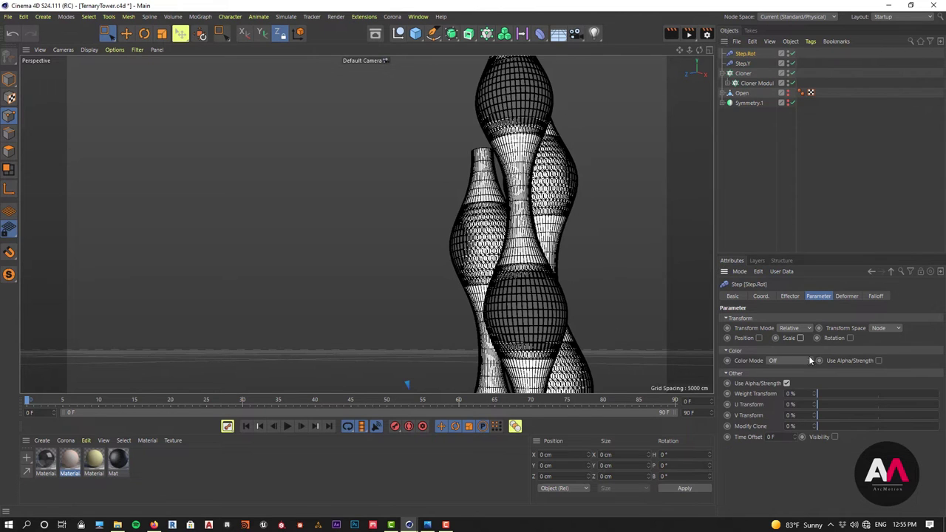
pyautogui.click(849, 337)
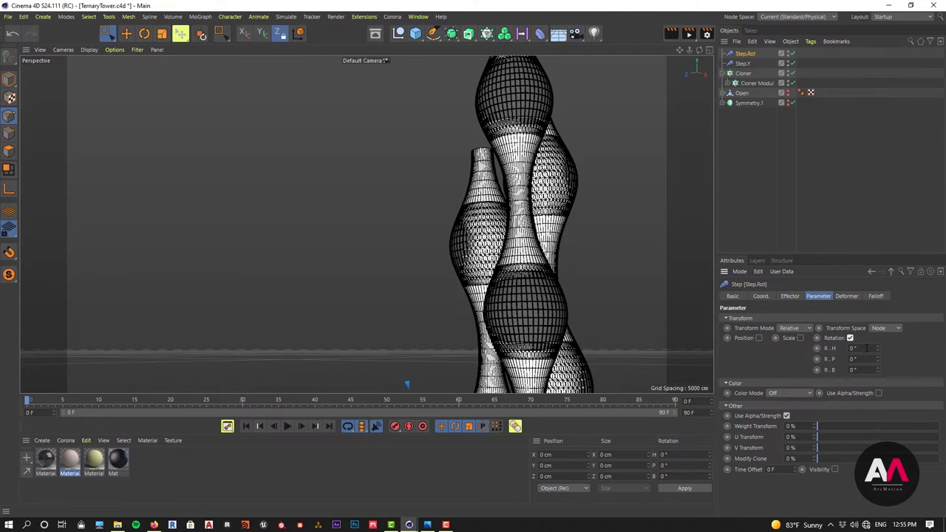
pyautogui.moveTo(878, 348); pyautogui.dragTo(898, 348)
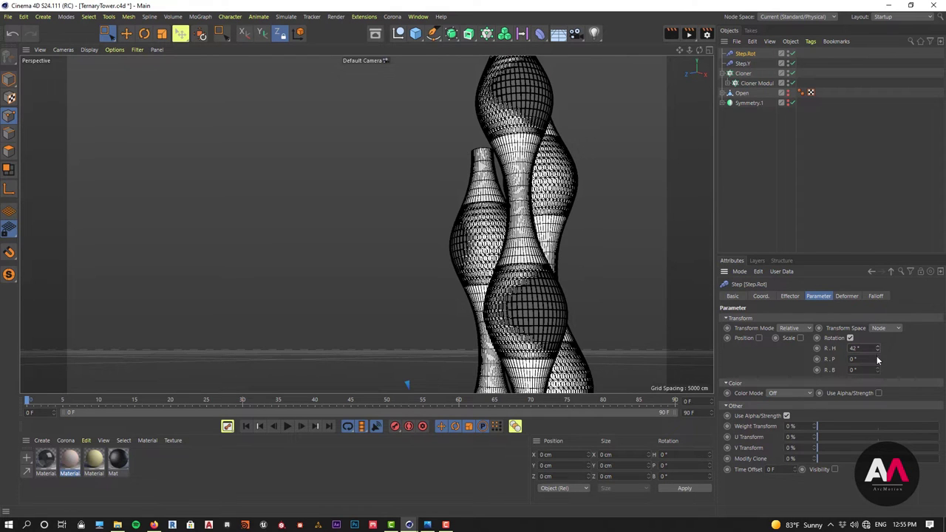
# Add a point slightly below the line near the middle of Step.Rot's spline, and set its R.H to -5°.
pyautogui.click(789, 296)
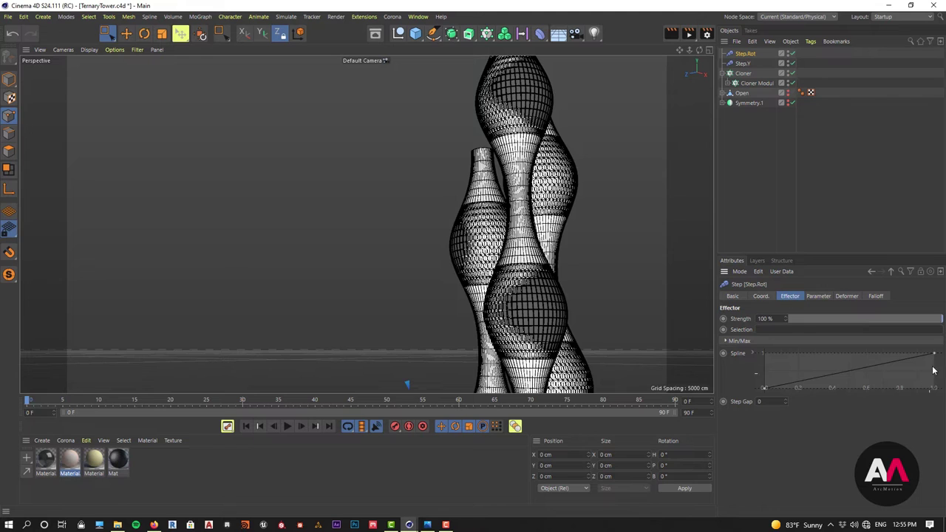
pyautogui.moveTo(883, 362); pyautogui.dragTo(848, 374)
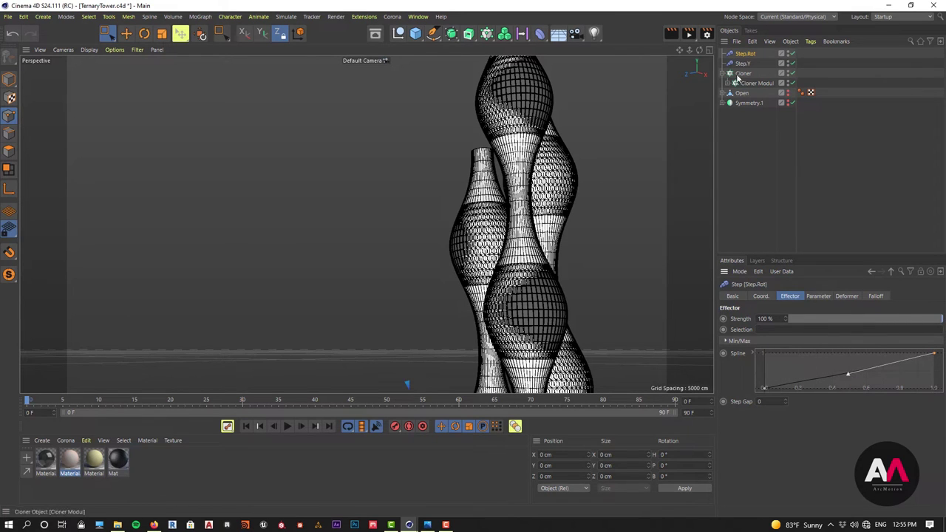
pyautogui.click(877, 296)
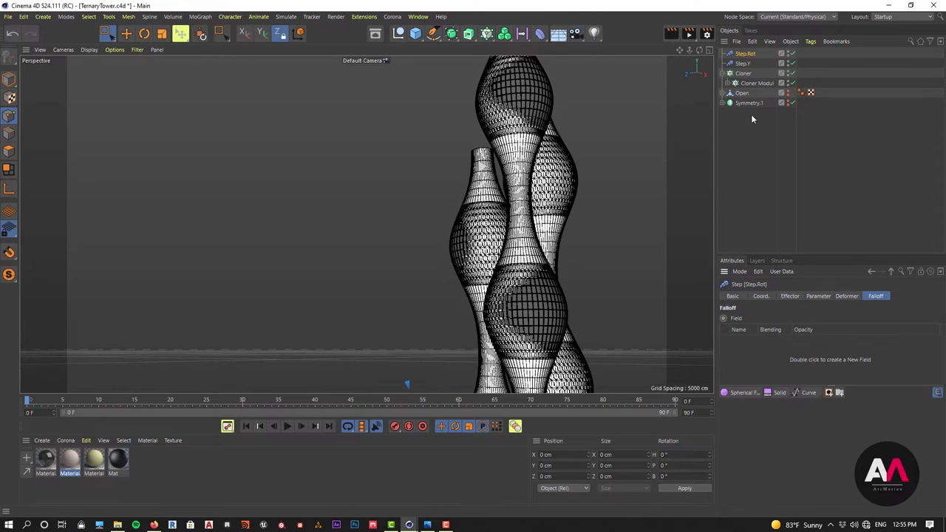
pyautogui.click(817, 296)
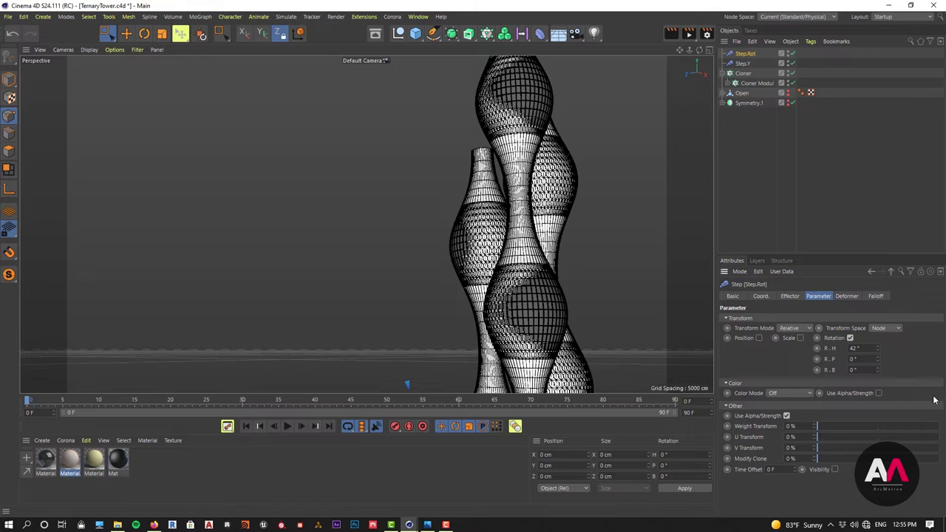
pyautogui.moveTo(877, 348)
pyautogui.mouseDown()
pyautogui.moveTo(877, 384)
pyautogui.moveTo(878, 349)
pyautogui.mouseUp()
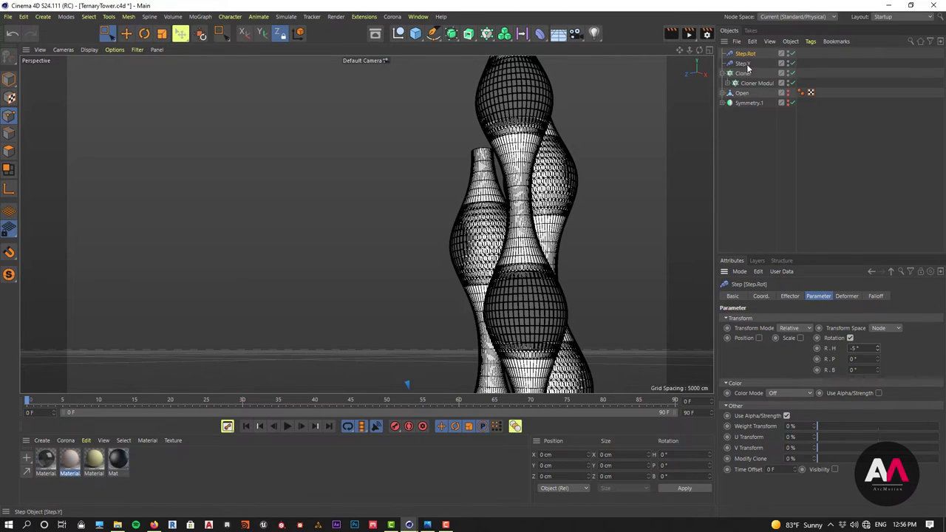
# Readjust Step.Rot's R.H rotation and reshape its spline into a steeper curve that exceeds 1 near the midpoint.
pyautogui.click(789, 295)
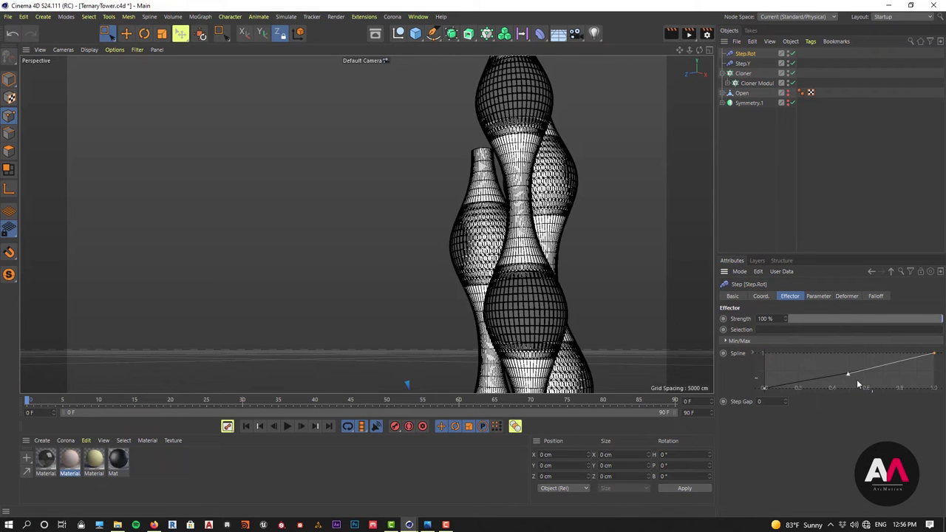
pyautogui.moveTo(846, 374); pyautogui.dragTo(896, 361)
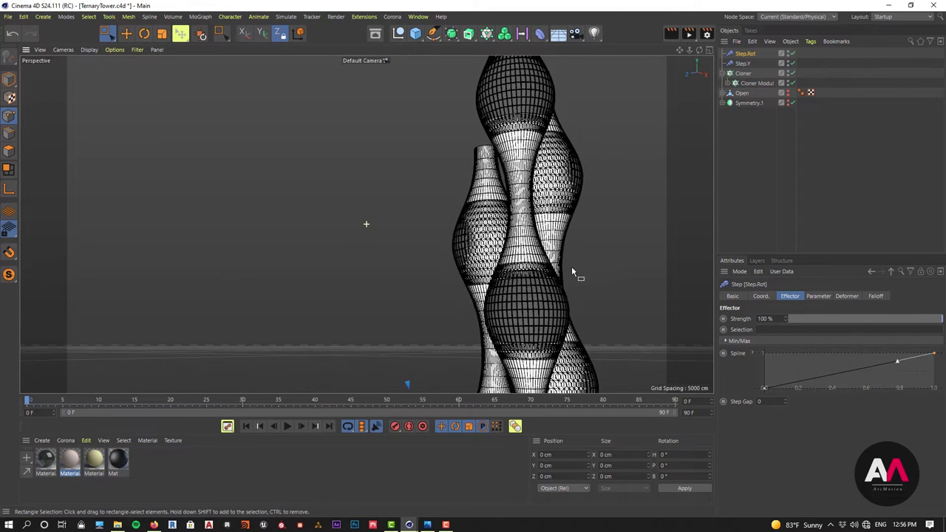
pyautogui.click(817, 297)
pyautogui.moveTo(878, 349); pyautogui.dragTo(933, 292)
pyautogui.click(790, 295)
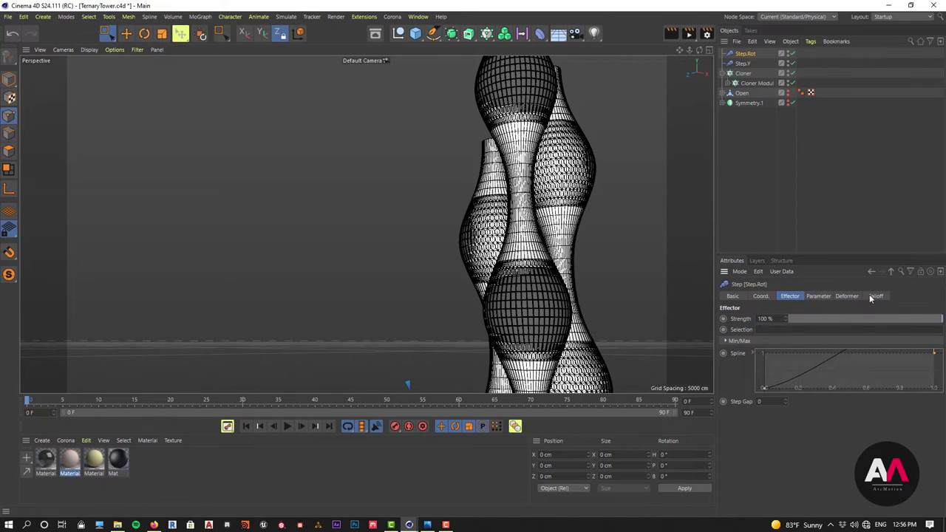
pyautogui.scroll(-3, 521, 197)
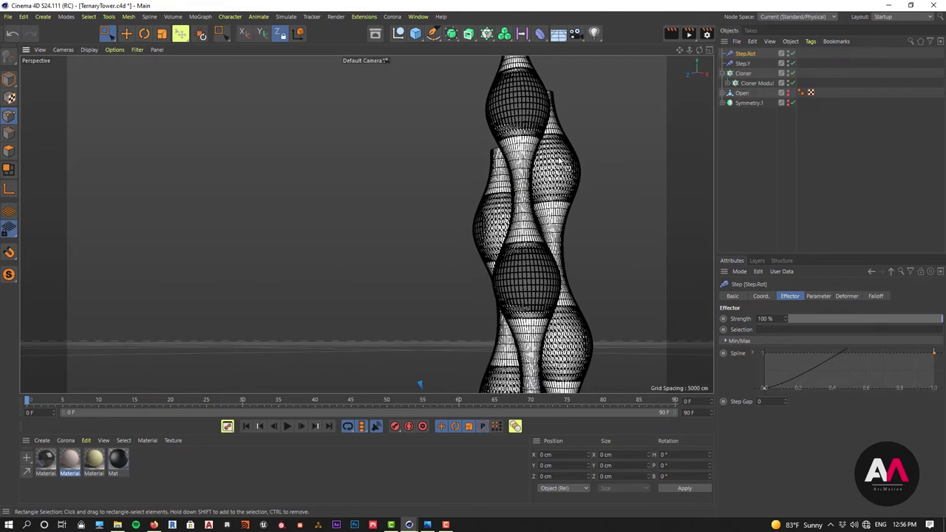
pyautogui.moveTo(579, 157)
pyautogui.keyDown('alt'); pyautogui.mouseDown()
pyautogui.moveTo(593, 146)
pyautogui.moveTo(474, 226)
pyautogui.mouseUp(); pyautogui.keyUp('alt')
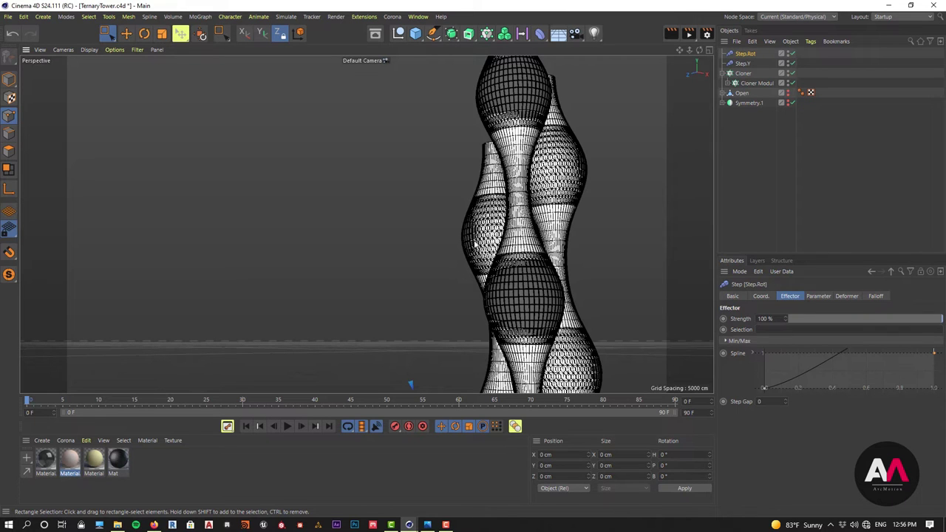
pyautogui.scroll(-8, 528, 306)
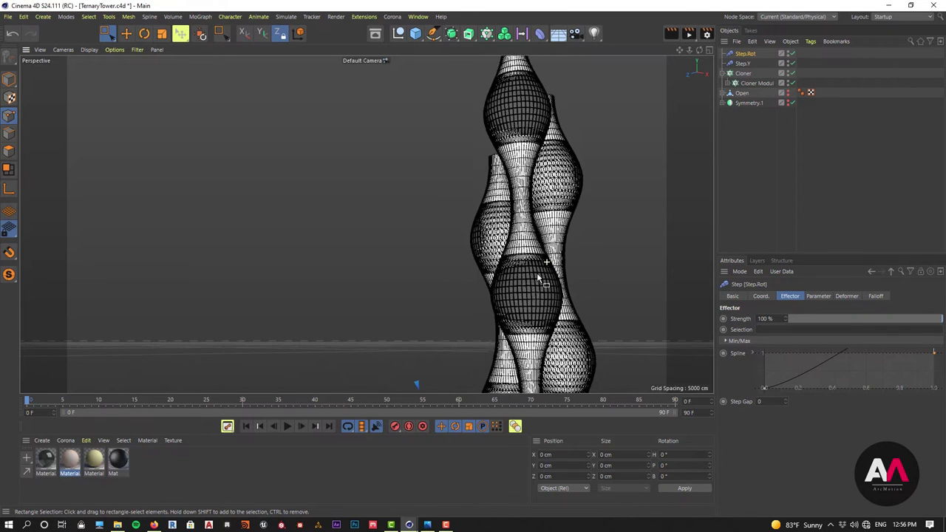
pyautogui.scroll(-4, 544, 198)
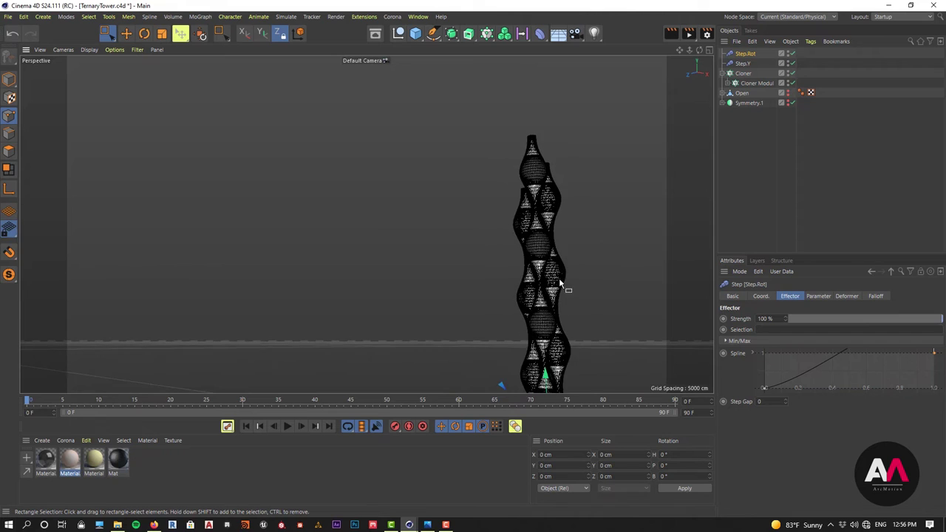
# Add a cube and move it down below the base of the columns, at about Y -418 cm.
pyautogui.keyDown('alt'); pyautogui.moveTo(556, 282); pyautogui.dragTo(461, 209, button='middle'); pyautogui.keyUp('alt')
pyautogui.keyDown('alt'); pyautogui.moveTo(461, 210); pyautogui.dragTo(488, 214); pyautogui.keyUp('alt')
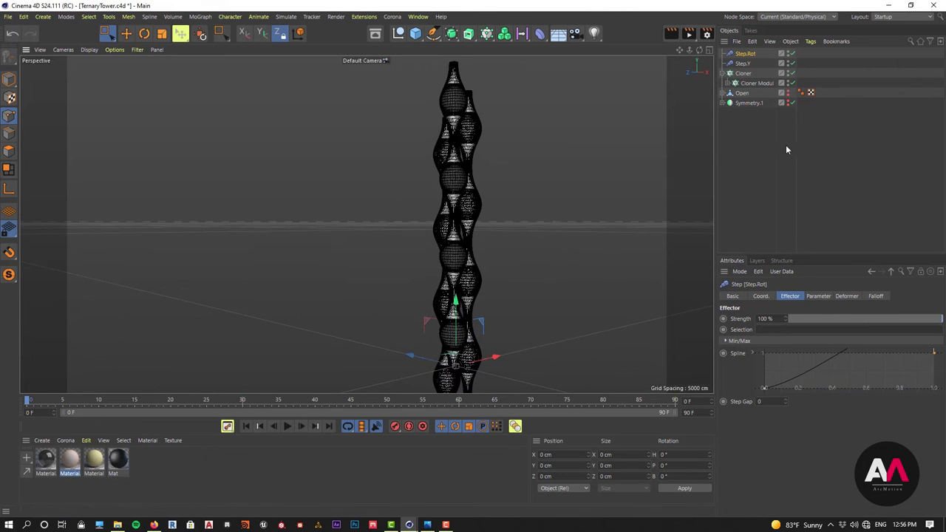
pyautogui.click(748, 174)
pyautogui.scroll(-3, 495, 130)
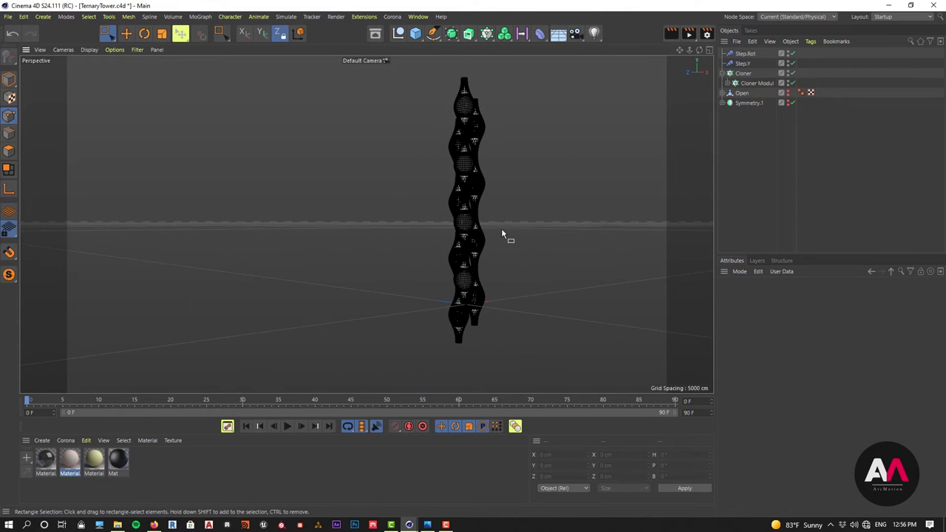
pyautogui.keyDown('alt'); pyautogui.moveTo(501, 226); pyautogui.dragTo(497, 198, button='middle'); pyautogui.keyUp('alt')
pyautogui.scroll(2, 478, 249)
pyautogui.keyDown('alt'); pyautogui.moveTo(452, 254); pyautogui.dragTo(429, 64, button='right'); pyautogui.keyUp('alt')
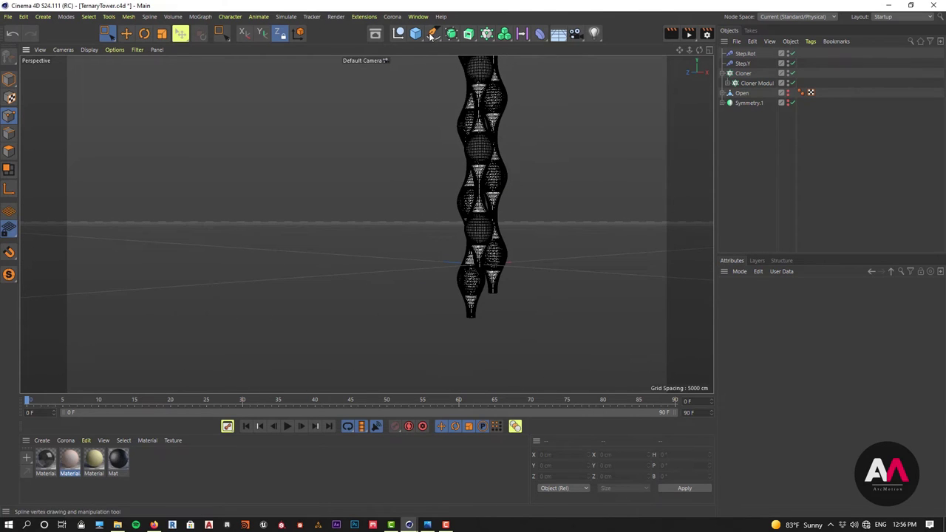
pyautogui.click(415, 33)
pyautogui.click(495, 46)
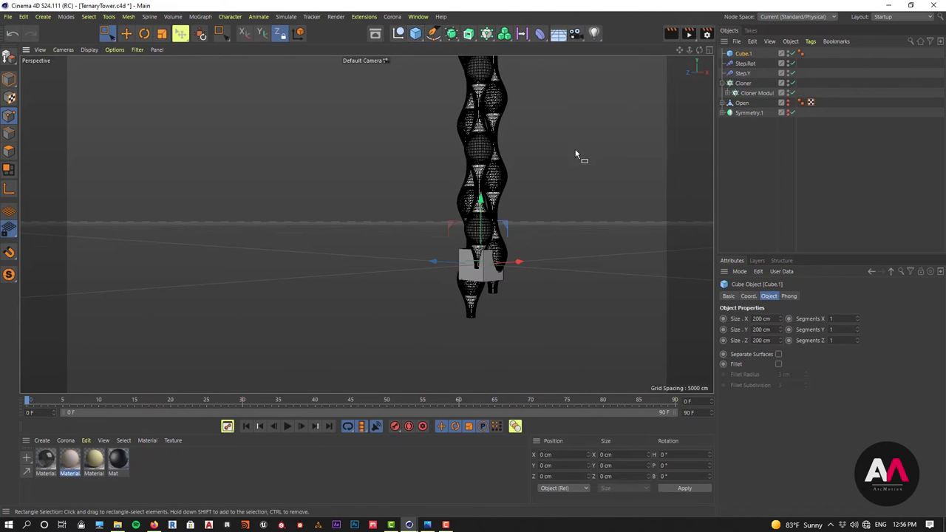
pyautogui.moveTo(481, 208); pyautogui.dragTo(501, 280)
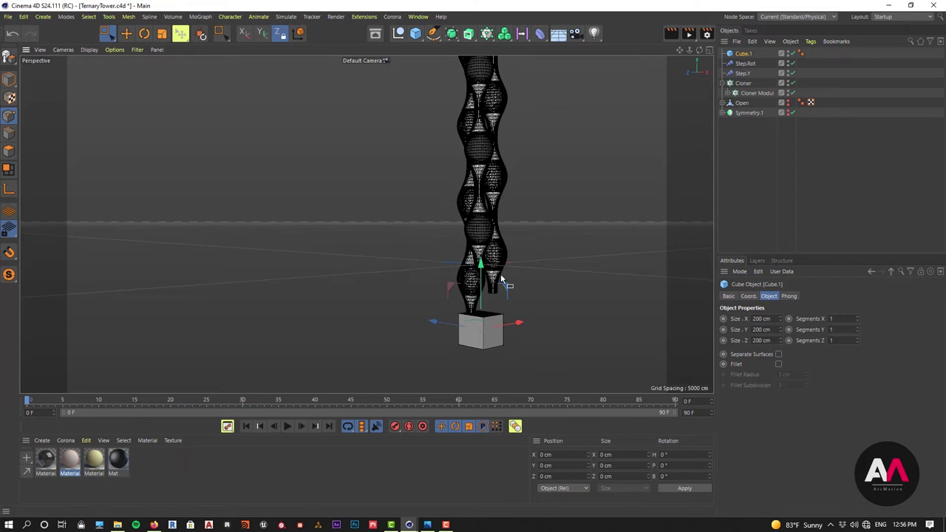
# Widen the cube into a base slab about 1463 cm in X and 1105 cm in Z.
pyautogui.click(126, 34)
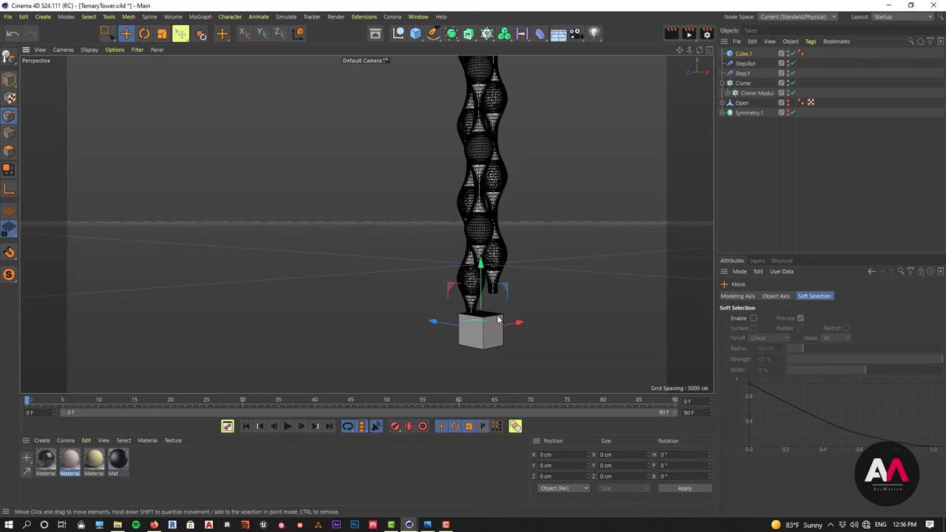
pyautogui.click(743, 54)
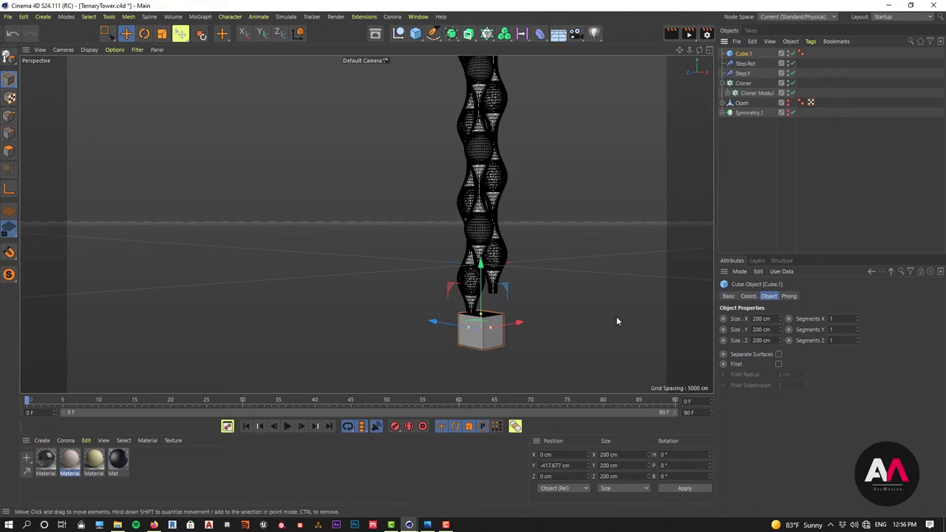
pyautogui.keyDown('alt'); pyautogui.moveTo(516, 311); pyautogui.dragTo(421, 305); pyautogui.keyUp('alt')
pyautogui.moveTo(494, 324); pyautogui.dragTo(566, 303)
pyautogui.scroll(5, 583, 265)
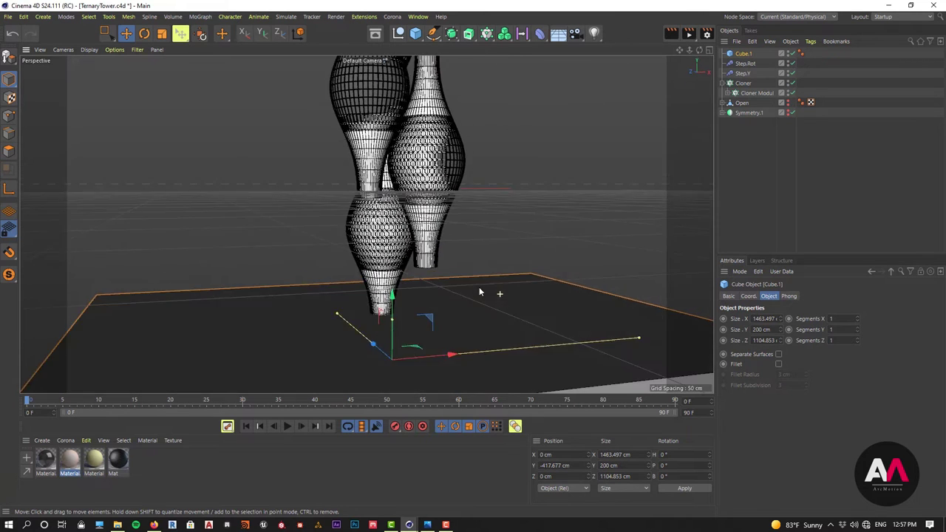
pyautogui.keyDown('alt'); pyautogui.moveTo(479, 290); pyautogui.dragTo(443, 271); pyautogui.keyUp('alt')
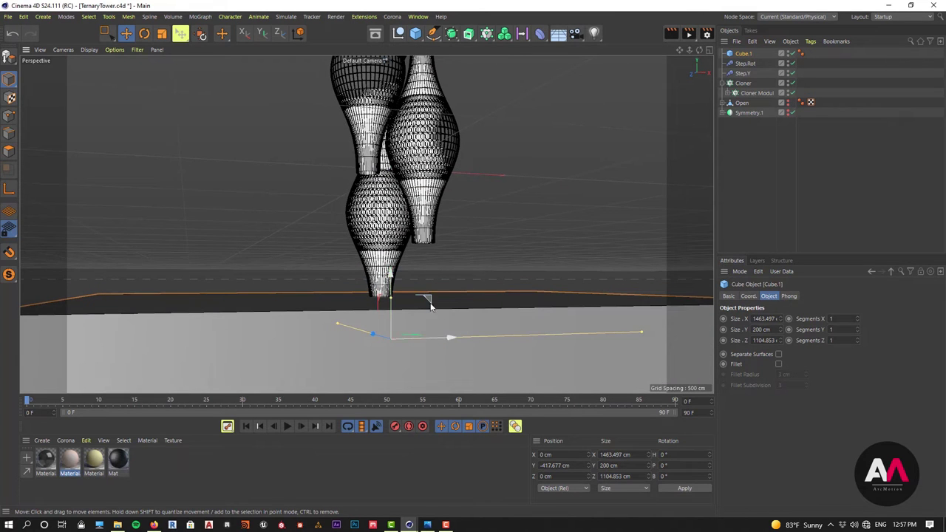
# Compare the base and column arrangement with the reference photo of the ternary tower.
pyautogui.click(427, 524)
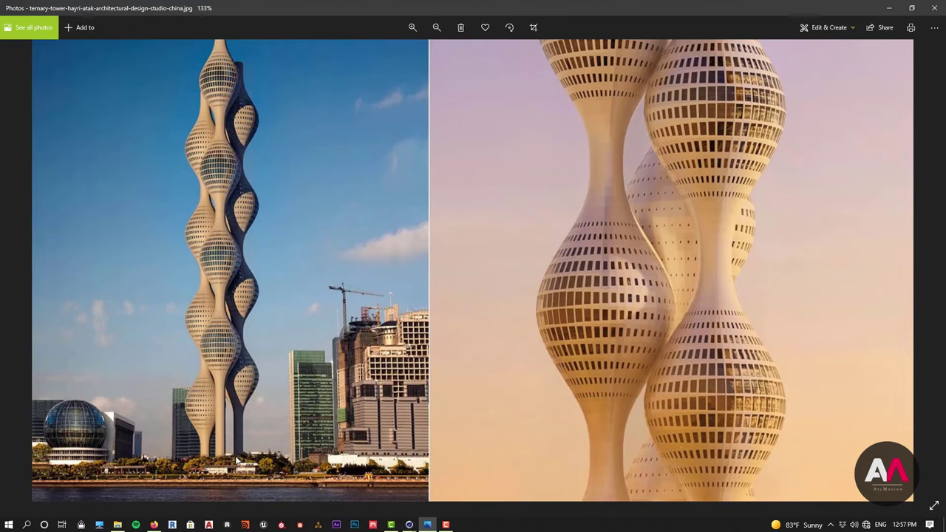
pyautogui.click(409, 524)
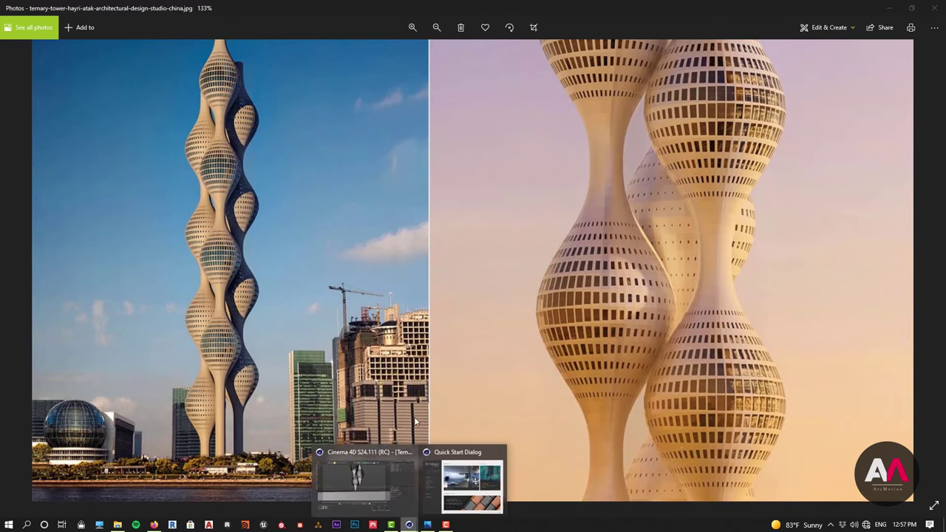
pyautogui.click(377, 456)
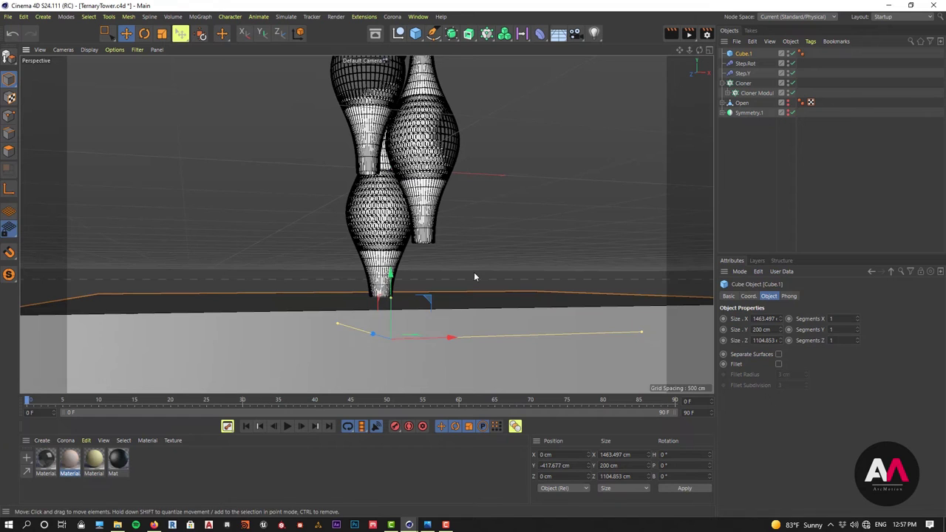
pyautogui.keyDown('alt'); pyautogui.moveTo(473, 271); pyautogui.dragTo(483, 272); pyautogui.keyUp('alt')
pyautogui.scroll(-4, 519, 277)
pyautogui.keyDown('alt'); pyautogui.moveTo(465, 266); pyautogui.dragTo(463, 344, button='middle'); pyautogui.keyUp('alt')
pyautogui.keyDown('alt'); pyautogui.moveTo(465, 200); pyautogui.dragTo(480, 290, button='middle'); pyautogui.keyUp('alt')
pyautogui.keyDown('alt'); pyautogui.moveTo(479, 293); pyautogui.dragTo(397, 157); pyautogui.keyUp('alt')
pyautogui.scroll(-1, 438, 130)
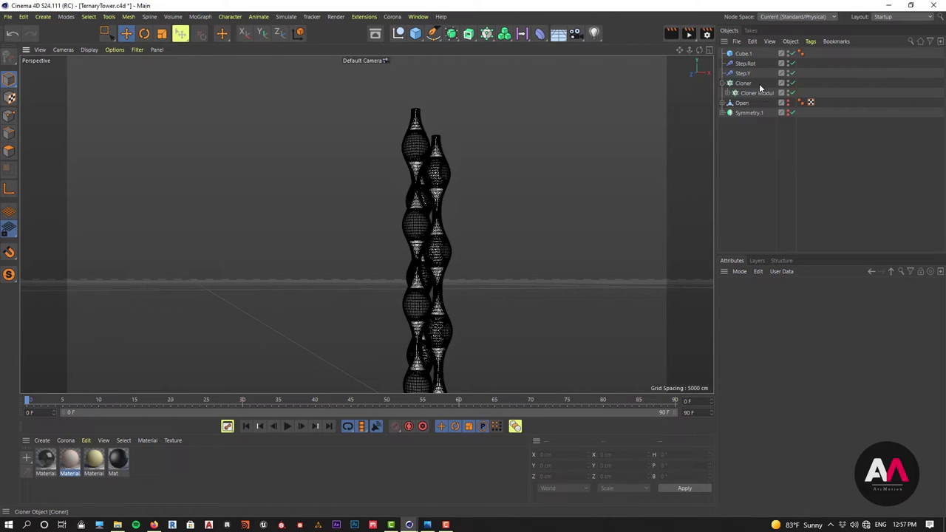
# Create a null object and name it TerneryTower.
pyautogui.click(399, 33)
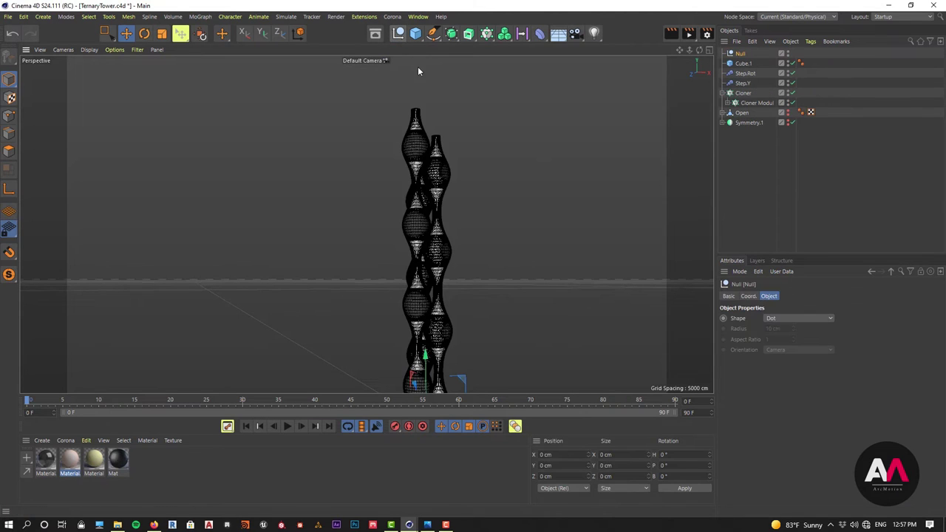
pyautogui.doubleClick(741, 54)
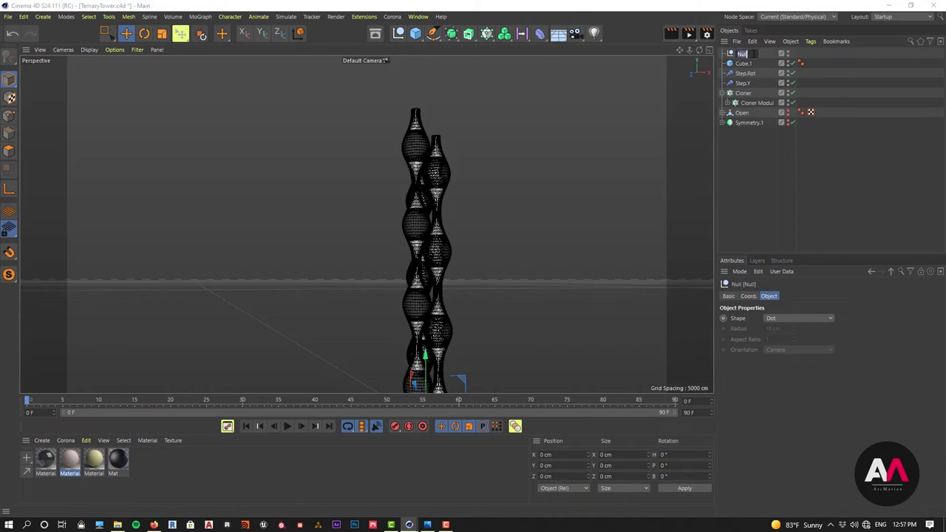
pyautogui.write('Ternery')
pyautogui.write('Tower')
pyautogui.press('Return')
# Group Cube.1, Step.Rot, Step.Y and the Cloner under the TerneryTower null.
pyautogui.click(741, 63)
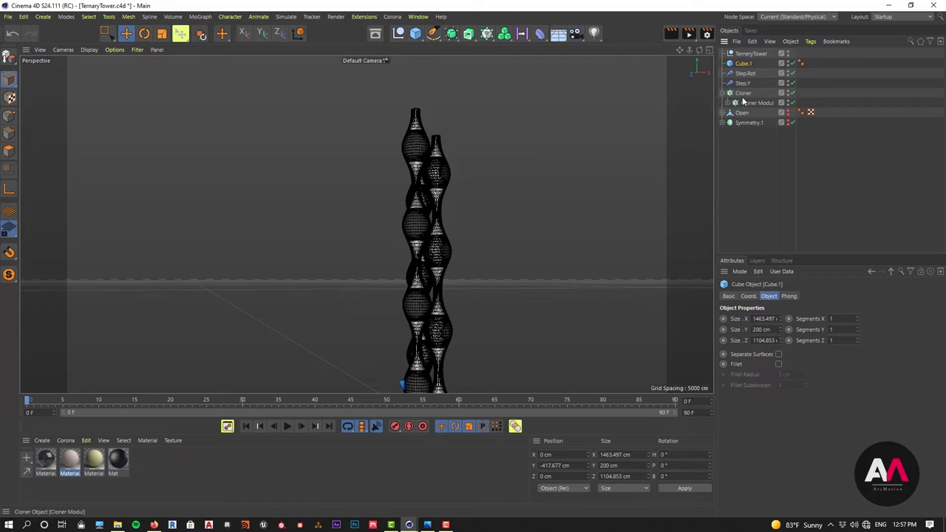
pyautogui.click(743, 94)
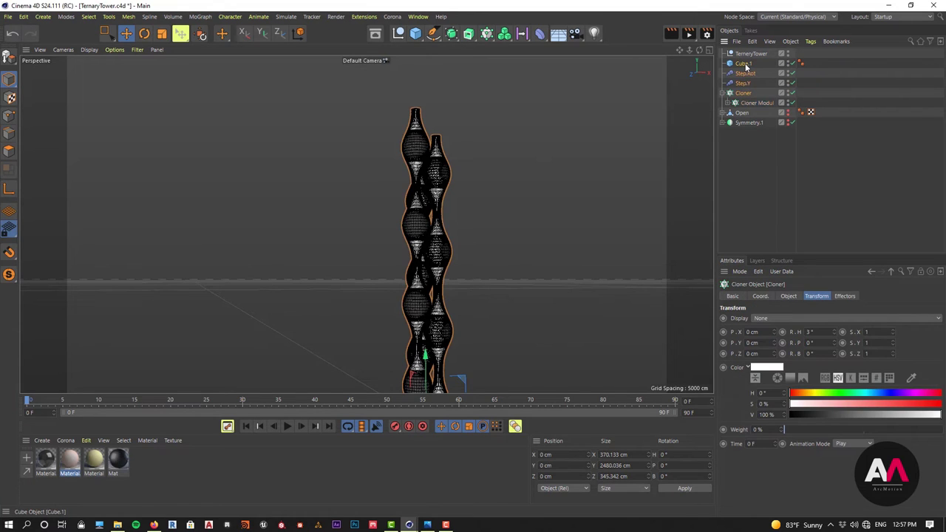
pyautogui.keyDown('shift'); pyautogui.click(743, 64); pyautogui.keyUp('shift')
pyautogui.moveTo(745, 65); pyautogui.dragTo(749, 54)
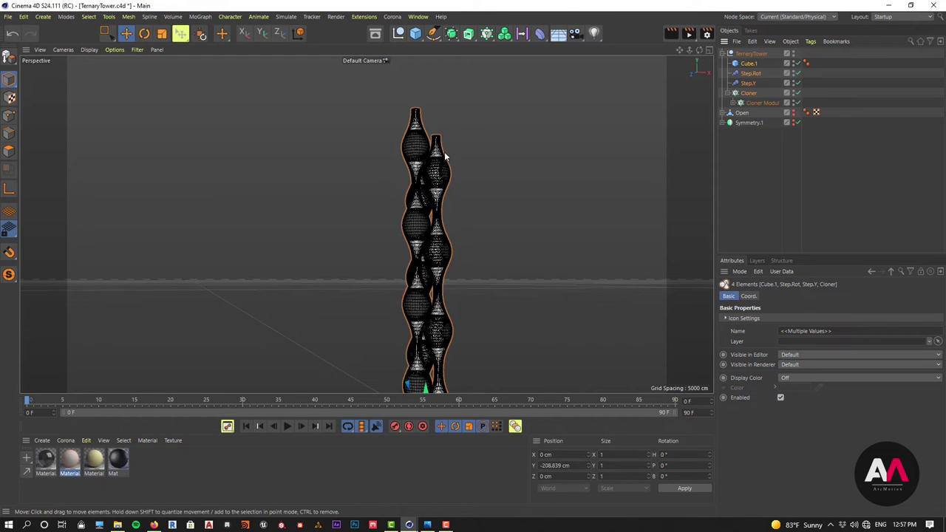
# Examine the grouped columns and base slab up close and from several angles.
pyautogui.scroll(-3, 444, 151)
pyautogui.keyDown('alt'); pyautogui.moveTo(414, 192); pyautogui.dragTo(448, 162, button='right'); pyautogui.keyUp('alt')
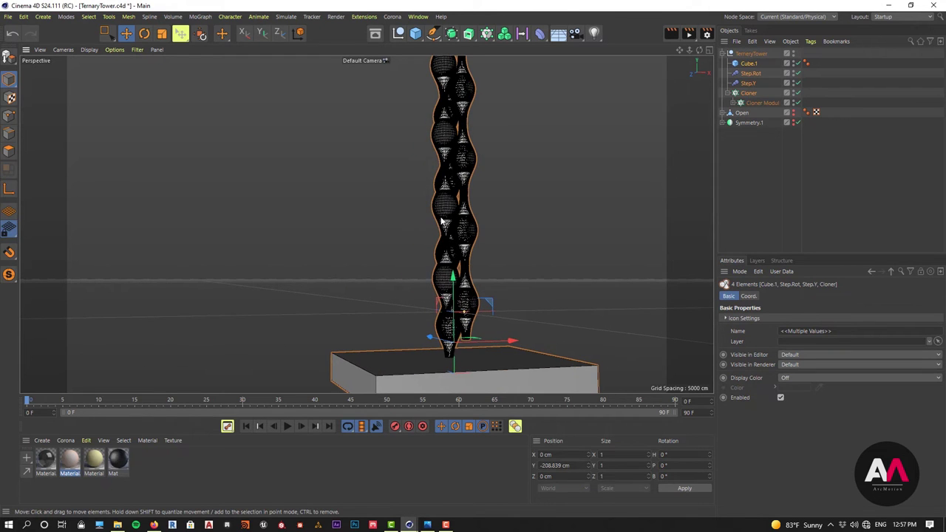
pyautogui.moveTo(441, 221)
pyautogui.keyDown('alt'); pyautogui.mouseDown()
pyautogui.moveTo(520, 219)
pyautogui.moveTo(446, 231)
pyautogui.mouseUp(); pyautogui.keyUp('alt')
pyautogui.keyDown('alt'); pyautogui.moveTo(443, 225); pyautogui.dragTo(399, 172, button='right'); pyautogui.keyUp('alt')
pyautogui.keyDown('alt'); pyautogui.moveTo(398, 169); pyautogui.dragTo(506, 174); pyautogui.keyUp('alt')
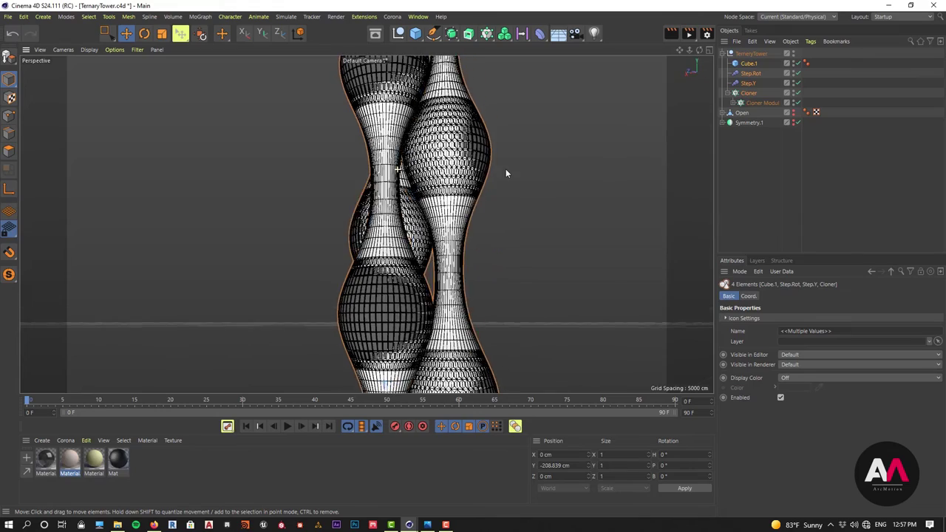
pyautogui.scroll(-8, 341, 204)
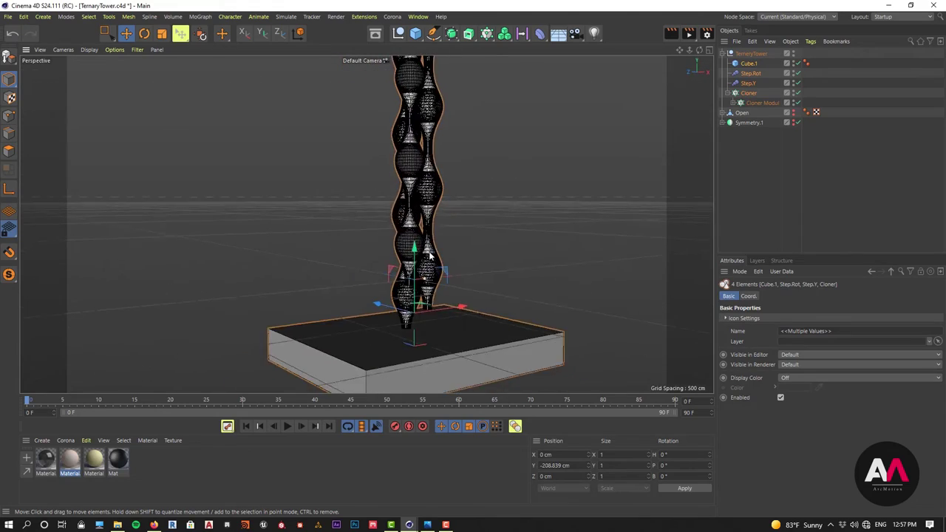
pyautogui.keyDown('alt'); pyautogui.moveTo(431, 255); pyautogui.dragTo(436, 224); pyautogui.keyUp('alt')
pyautogui.scroll(2, 437, 224)
# Put the TerneryTower null inside a Connect object and name the Connect object Ternery Tower.
pyautogui.click(754, 53)
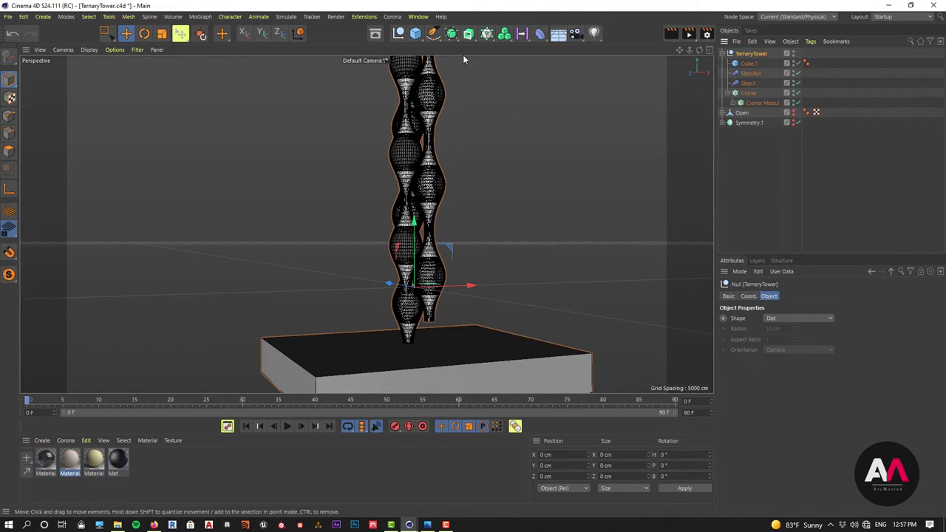
pyautogui.click(451, 33)
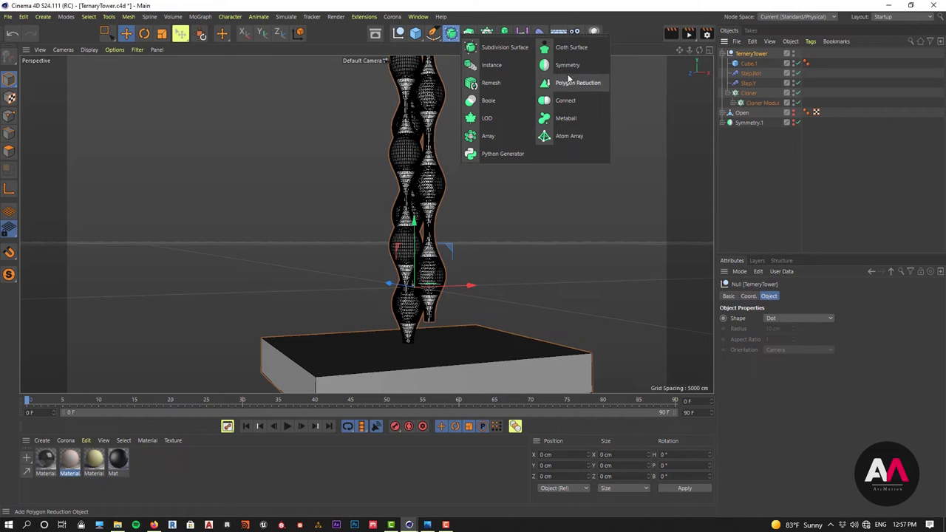
pyautogui.click(563, 101)
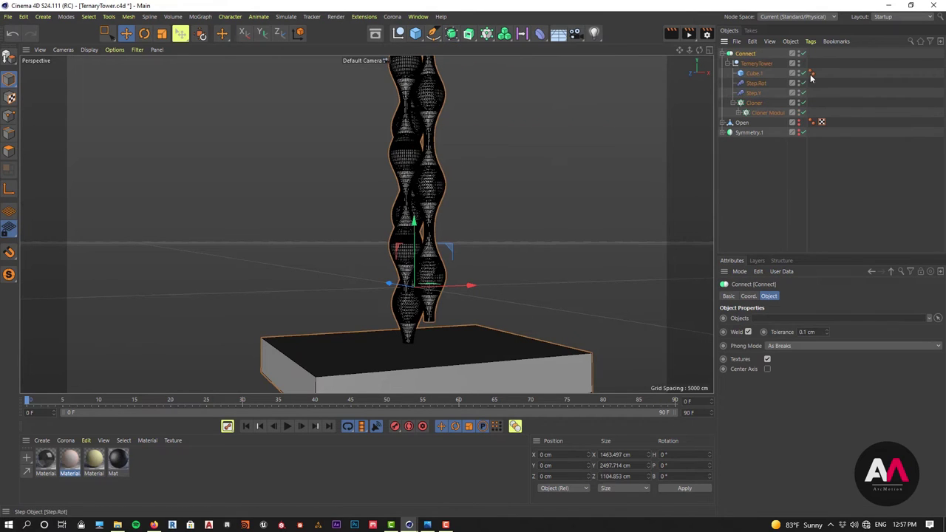
pyautogui.doubleClick(746, 56)
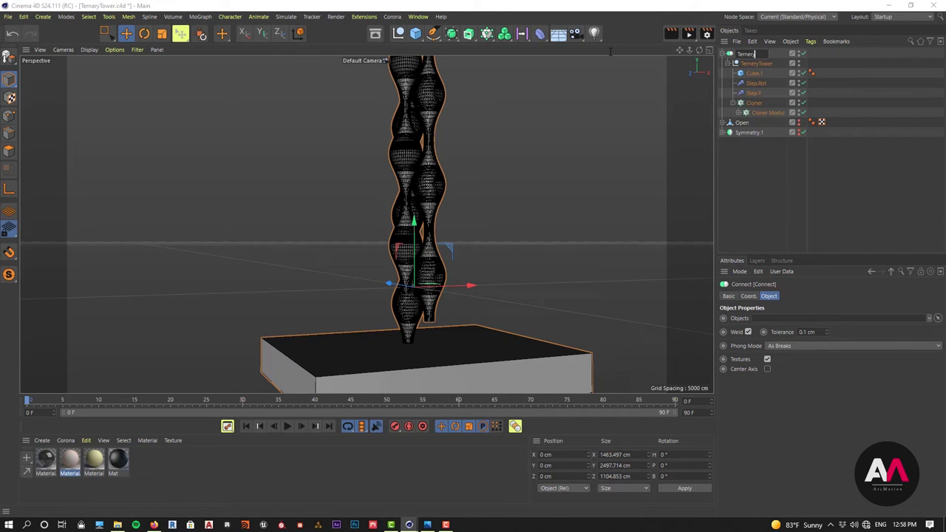
pyautogui.press('Escape')
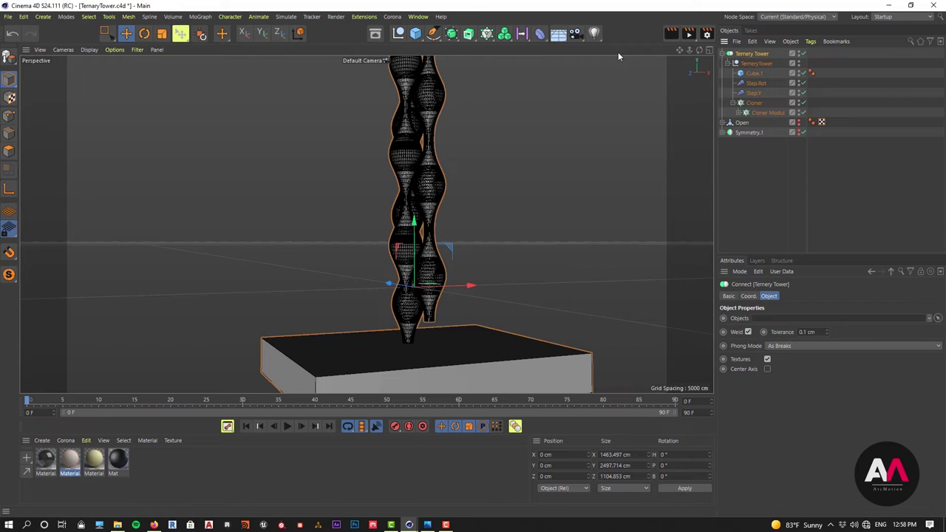
# Bake the collapsed Ternery Tower Connect object into a mesh copy with Current State to Object.
pyautogui.click(722, 54)
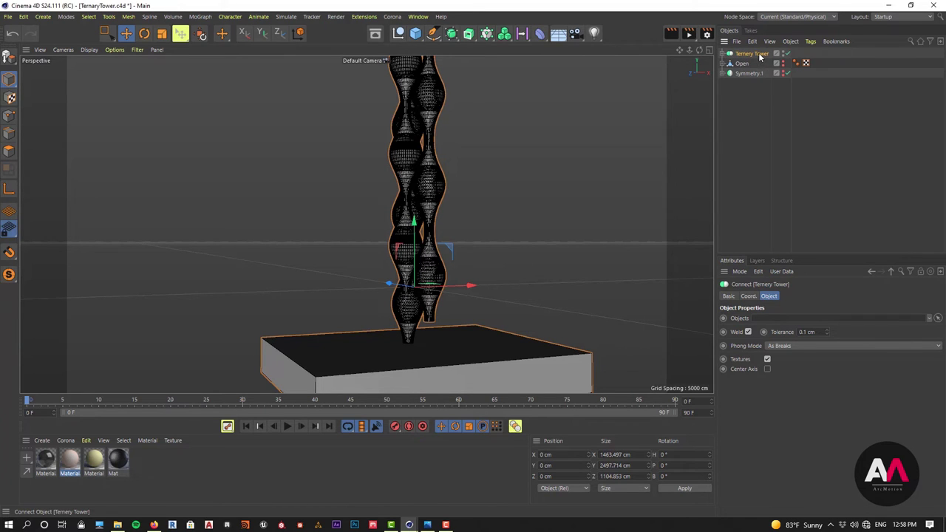
pyautogui.rightClick(752, 56)
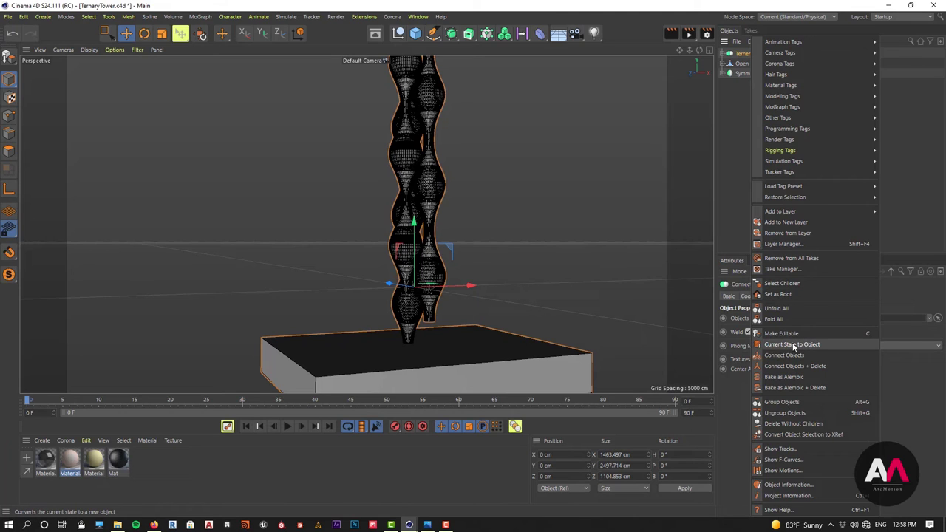
pyautogui.click(793, 344)
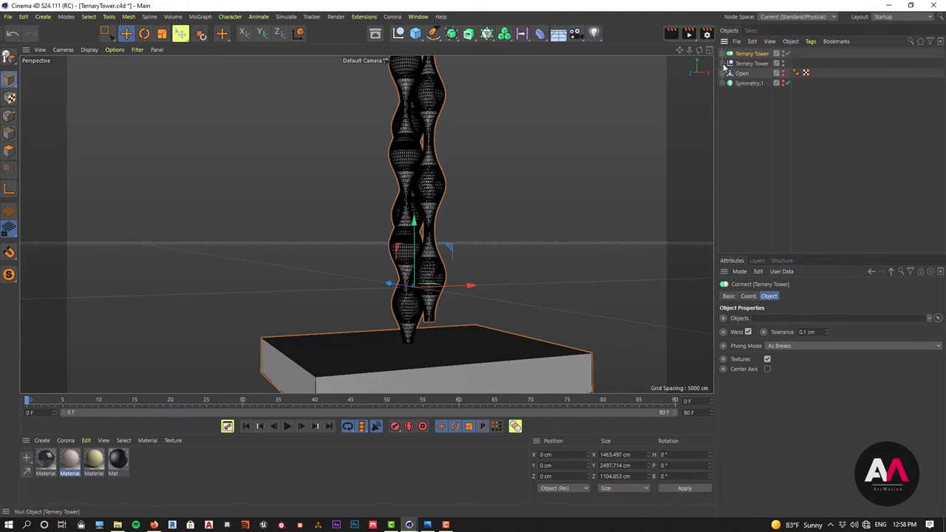
# Take the baked TerneryTower mesh out of its parent null and delete the emptied null.
pyautogui.click(722, 64)
pyautogui.click(754, 74)
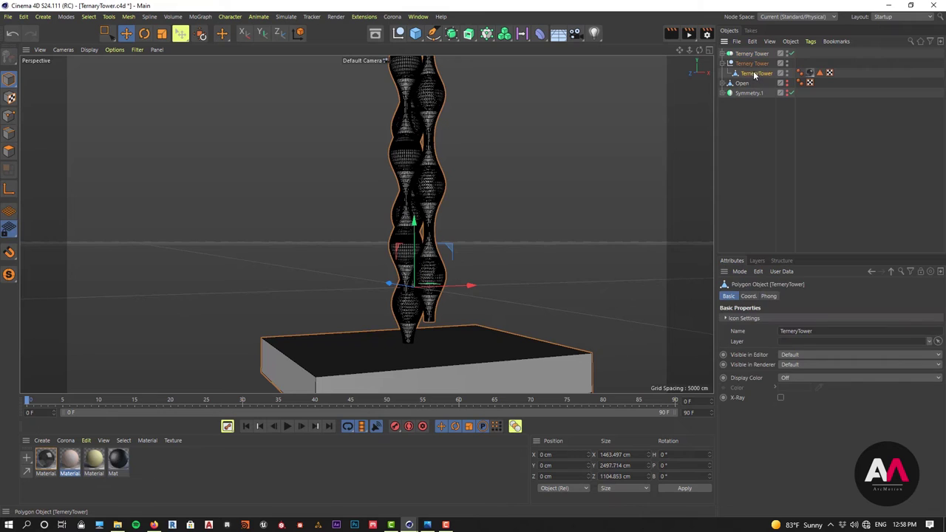
pyautogui.moveTo(755, 61); pyautogui.dragTo(755, 59)
pyautogui.click(750, 74)
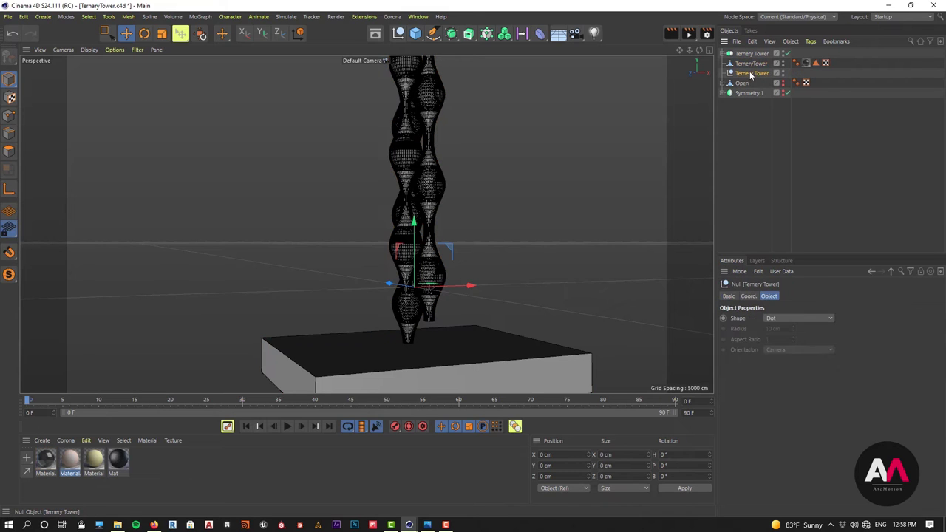
pyautogui.press('Delete')
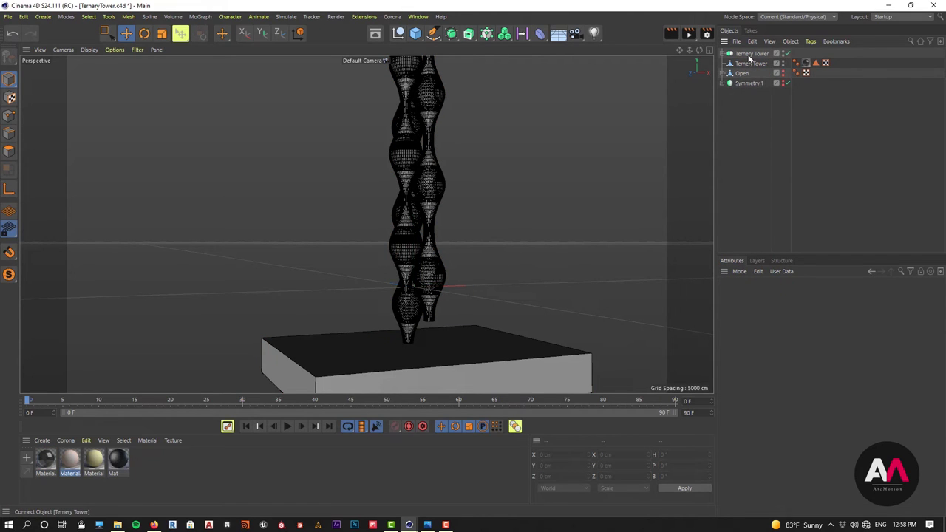
# Move the Ternery Tower Connect object below the baked mesh and hide it, with the mesh active in polygon mode.
pyautogui.moveTo(750, 56)
pyautogui.mouseDown()
pyautogui.moveTo(752, 76)
pyautogui.moveTo(744, 69)
pyautogui.mouseUp()
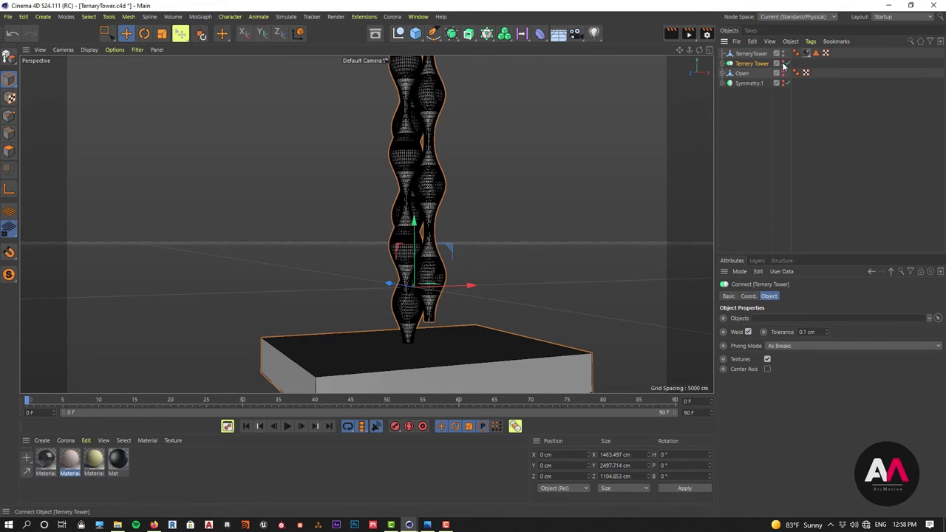
pyautogui.click(750, 54)
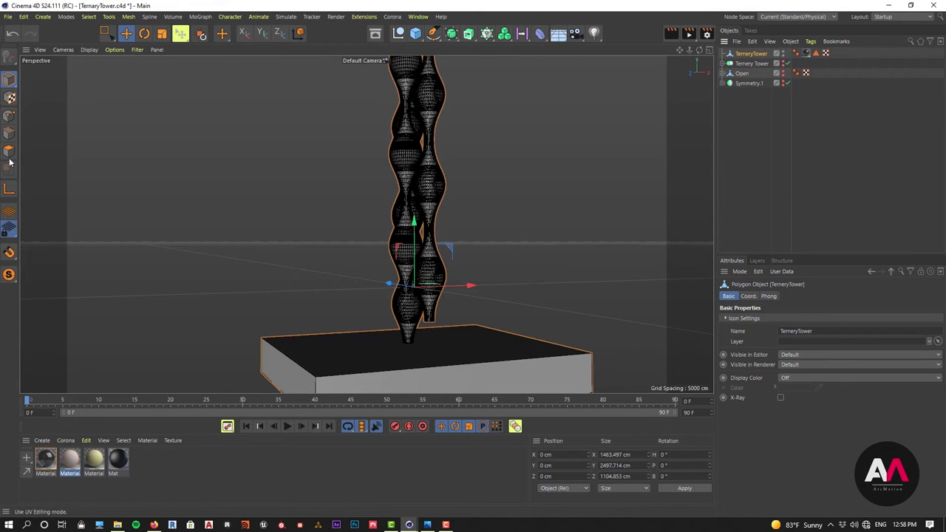
pyautogui.press('Return')
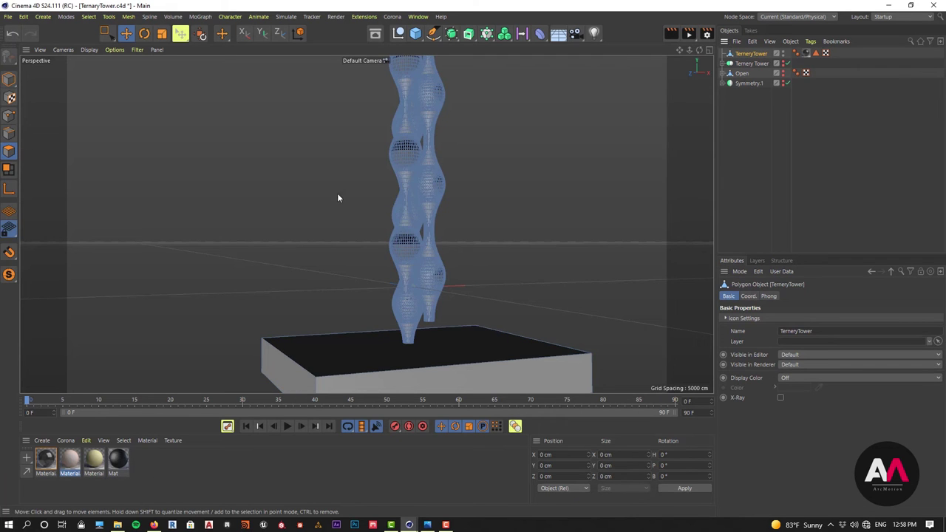
# Inspect the column ends above the base slab and the contents of the hidden Ternery Tower Connect object.
pyautogui.scroll(8, 337, 197)
pyautogui.scroll(-6, 462, 155)
pyautogui.keyDown('alt'); pyautogui.moveTo(510, 170); pyautogui.dragTo(496, 145); pyautogui.keyUp('alt')
pyautogui.scroll(-6, 497, 148)
pyautogui.scroll(6, 511, 281)
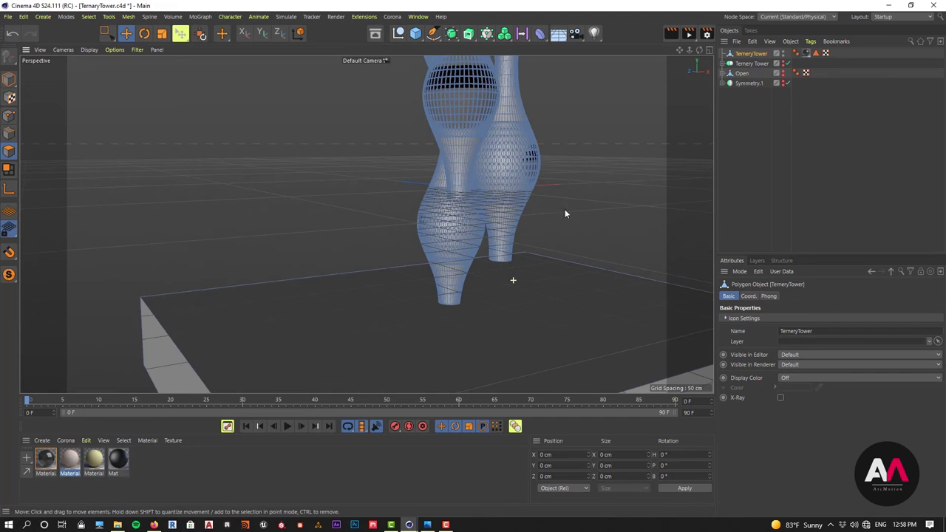
pyautogui.scroll(2, 457, 185)
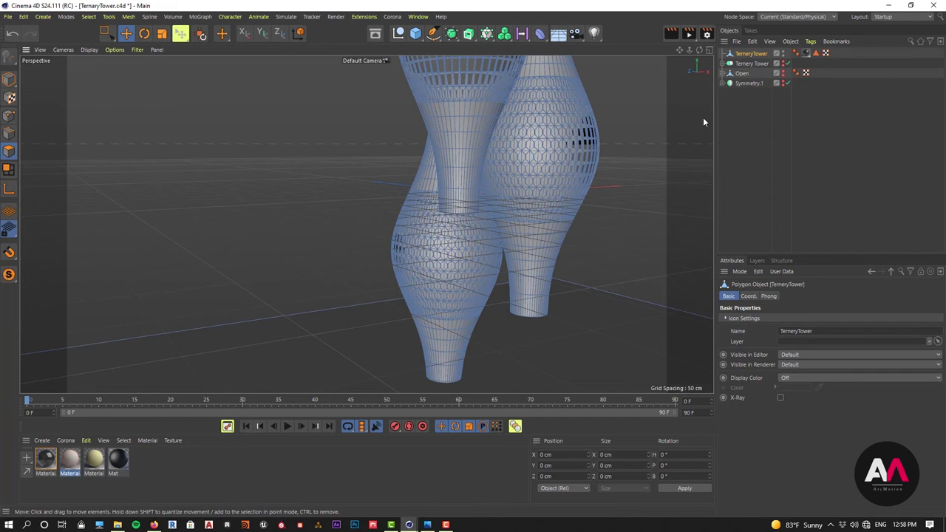
pyautogui.click(750, 64)
pyautogui.click(723, 63)
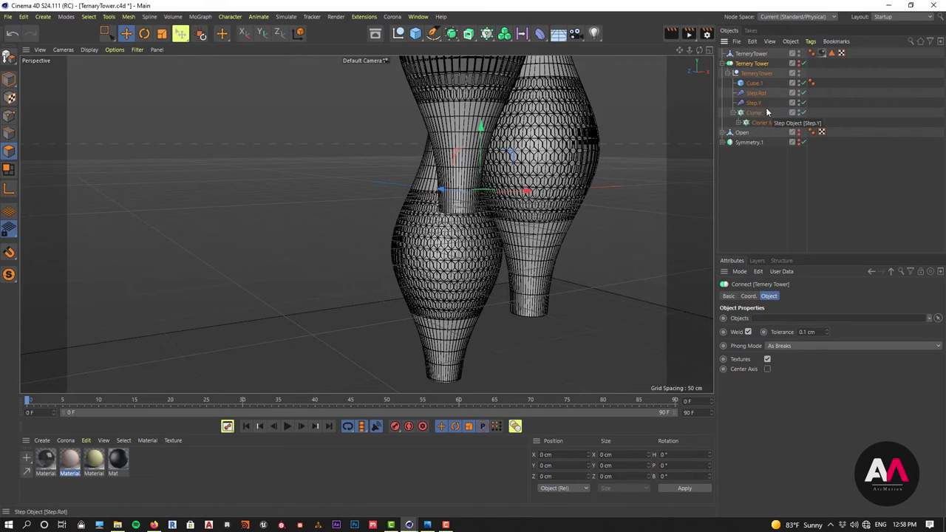
pyautogui.click(724, 64)
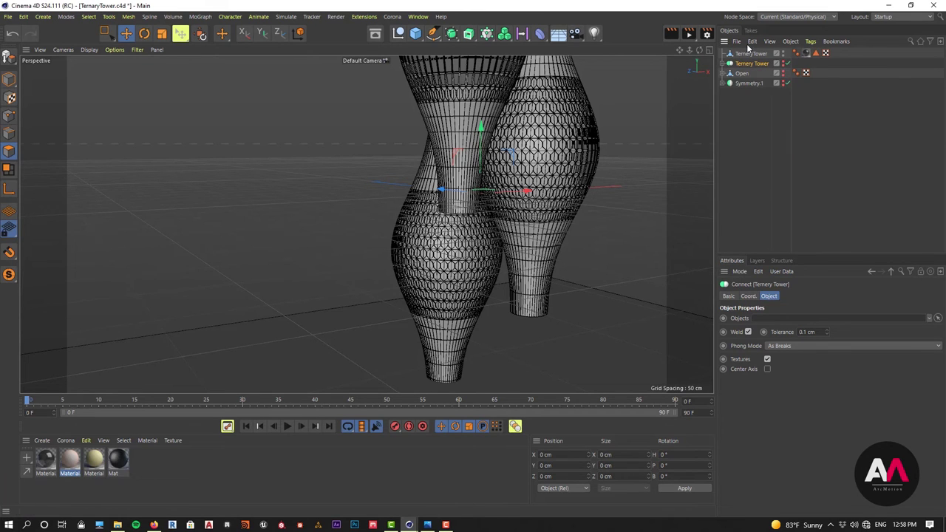
pyautogui.click(755, 55)
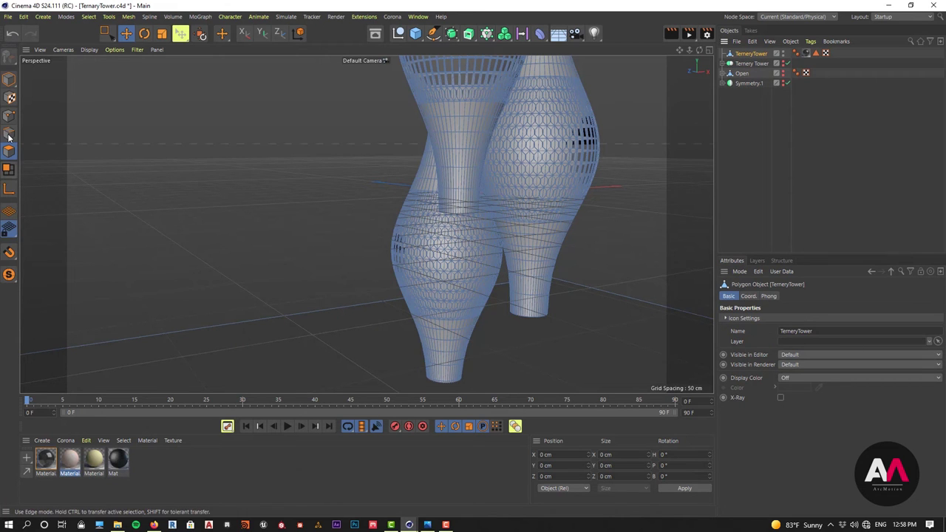
# Loop-select the rim polygons at the open lower end of the front column and extrude them downward about 49 cm.
pyautogui.scroll(6, 459, 294)
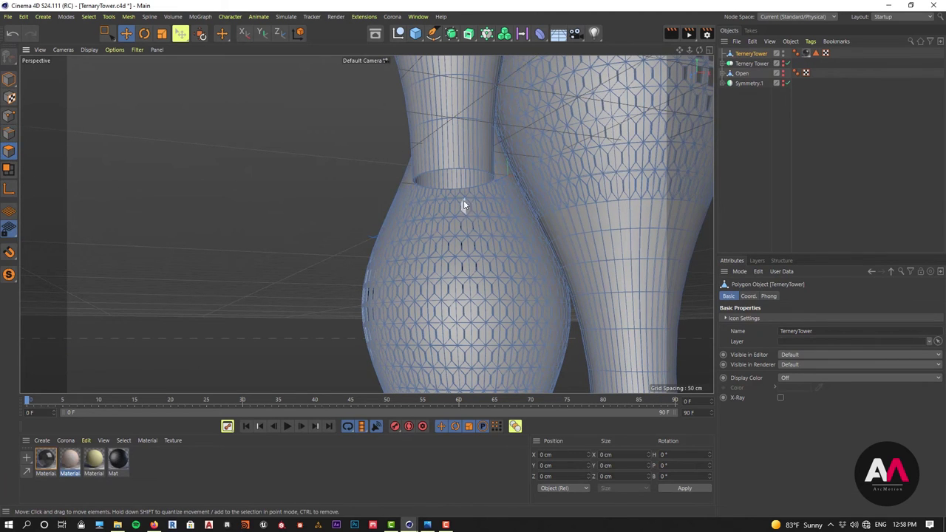
pyautogui.scroll(8, 463, 200)
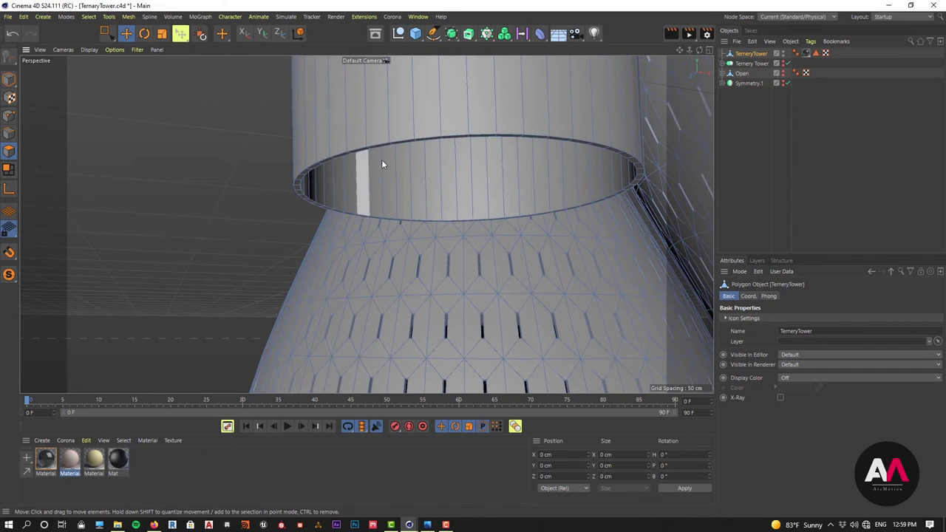
pyautogui.press('u')
pyautogui.press('l')
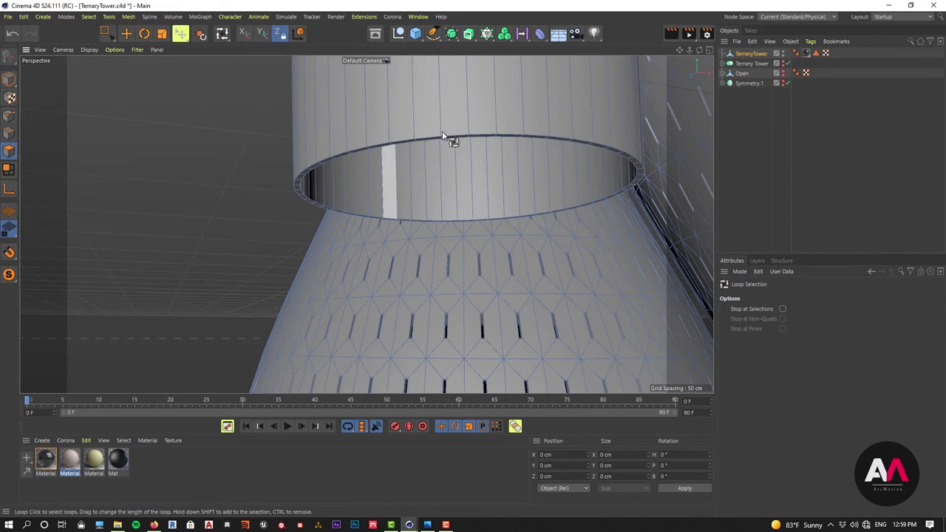
pyautogui.click(443, 140)
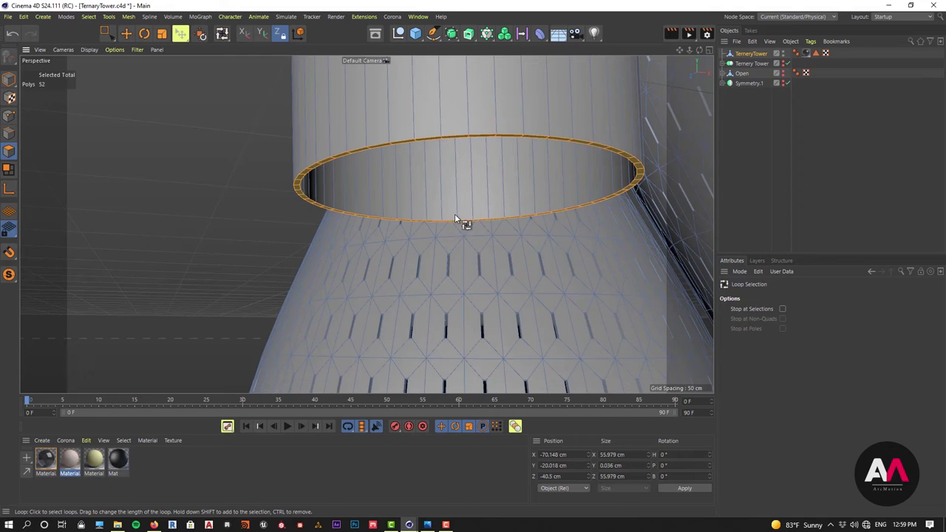
pyautogui.keyDown('alt'); pyautogui.moveTo(466, 222); pyautogui.dragTo(461, 202); pyautogui.keyUp('alt')
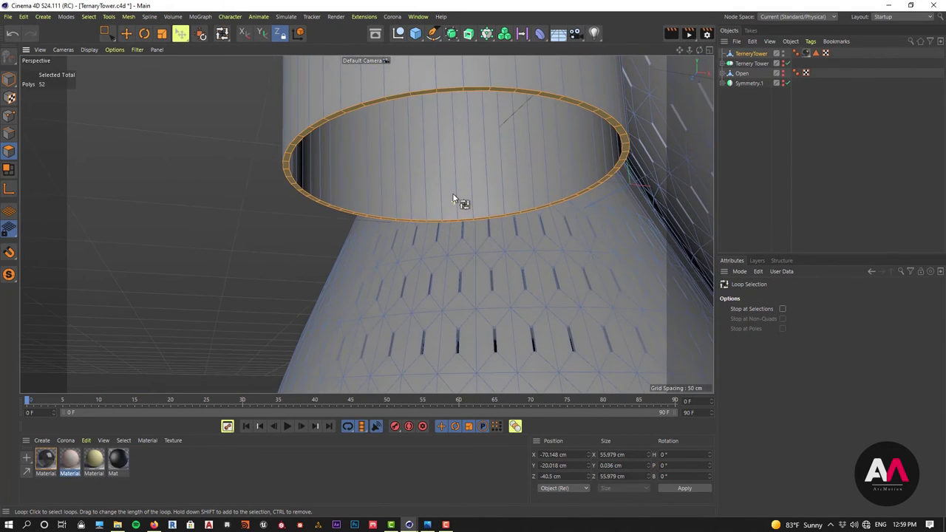
pyautogui.press('d')
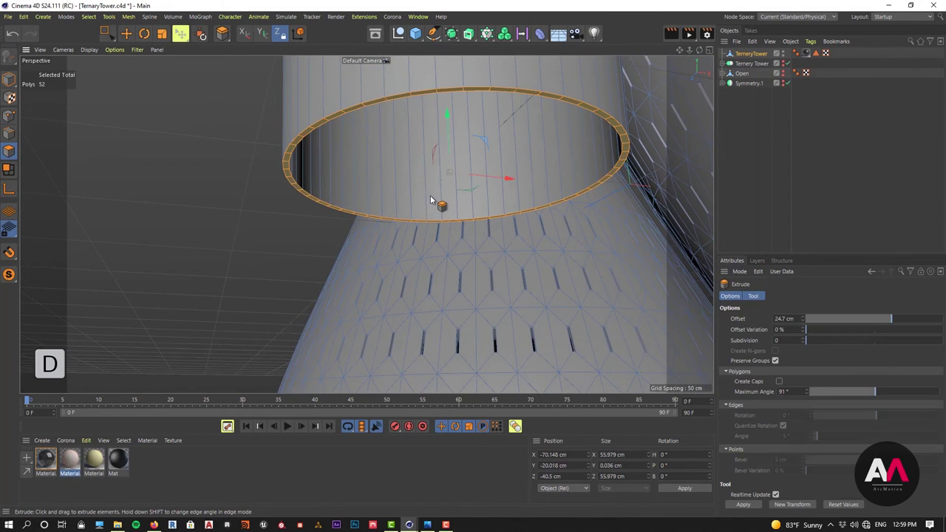
pyautogui.scroll(-5, 435, 172)
pyautogui.moveTo(470, 216); pyautogui.dragTo(403, 185)
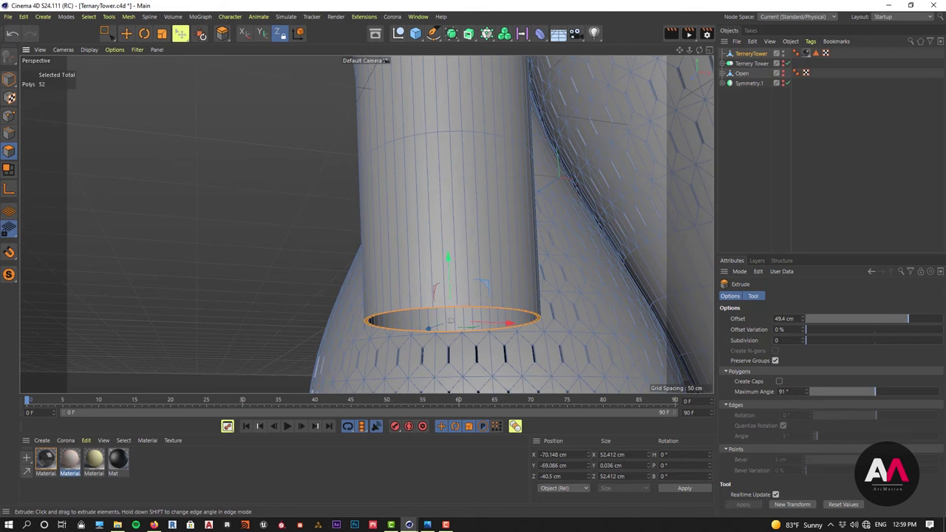
# Move the extruded rim of the first column down about 253 cm so the column reaches into the base slab.
pyautogui.press('e')
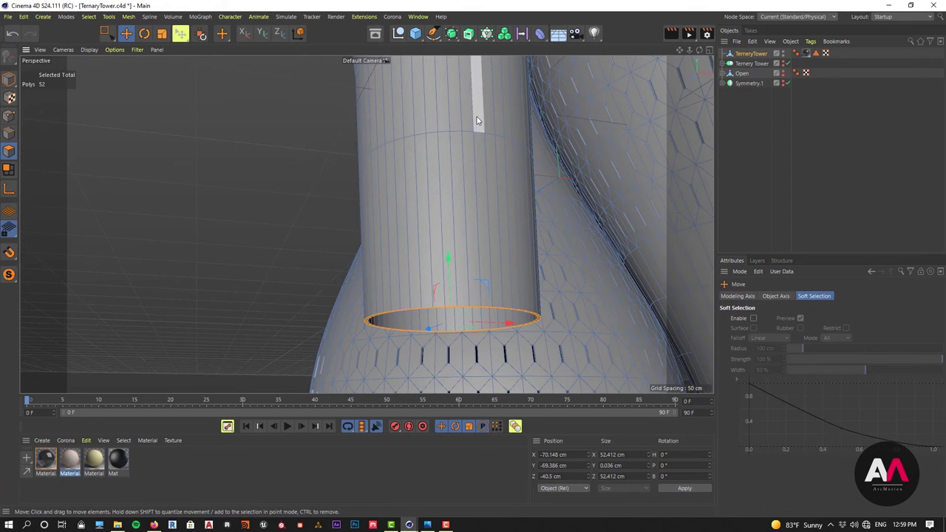
pyautogui.scroll(-5, 475, 118)
pyautogui.keyDown('alt'); pyautogui.moveTo(459, 170); pyautogui.dragTo(470, 154); pyautogui.keyUp('alt')
pyautogui.scroll(-8, 470, 154)
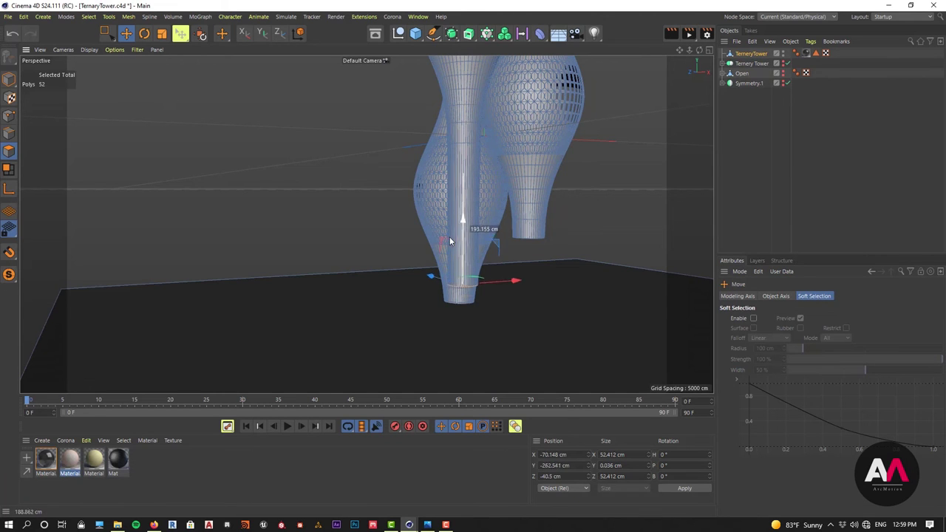
pyautogui.moveTo(449, 240); pyautogui.dragTo(449, 271)
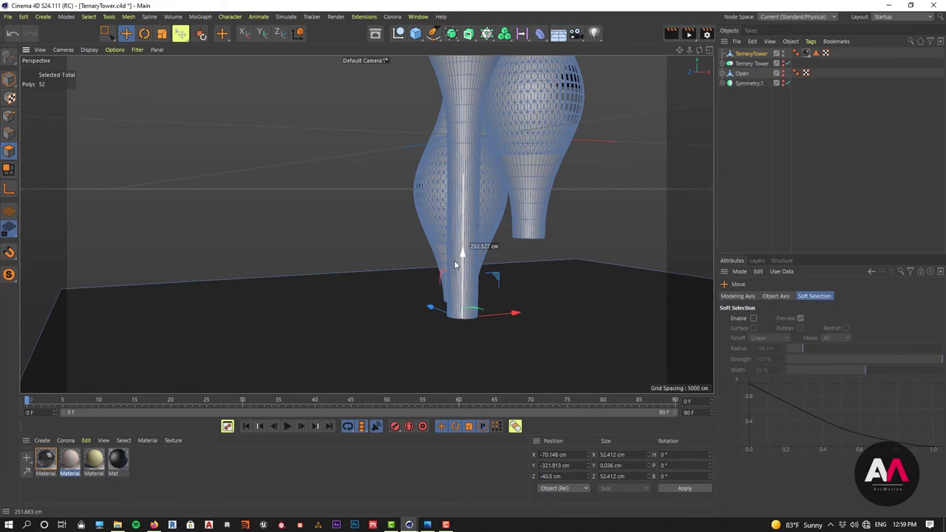
pyautogui.scroll(4, 487, 324)
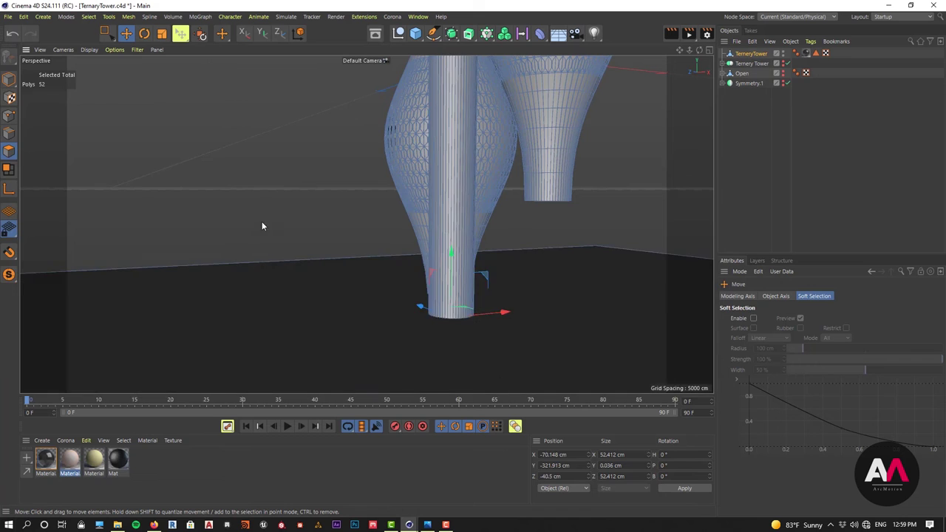
# Loop-select the rim polygons at the other short column's open lower end and extrude them downward about 7 cm.
pyautogui.keyDown('alt'); pyautogui.moveTo(261, 226); pyautogui.dragTo(549, 184); pyautogui.keyUp('alt')
pyautogui.scroll(3, 502, 213)
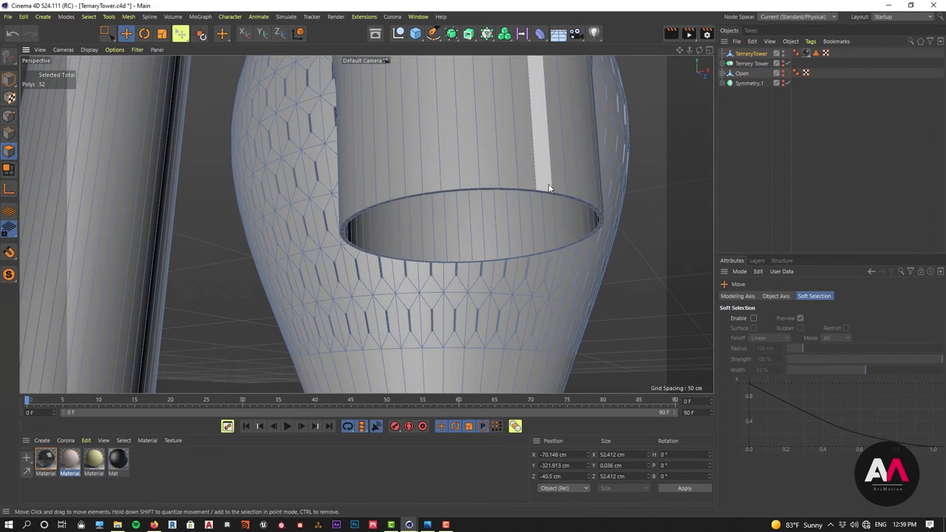
pyautogui.rightClick(548, 184)
pyautogui.press('u')
pyautogui.press('l')
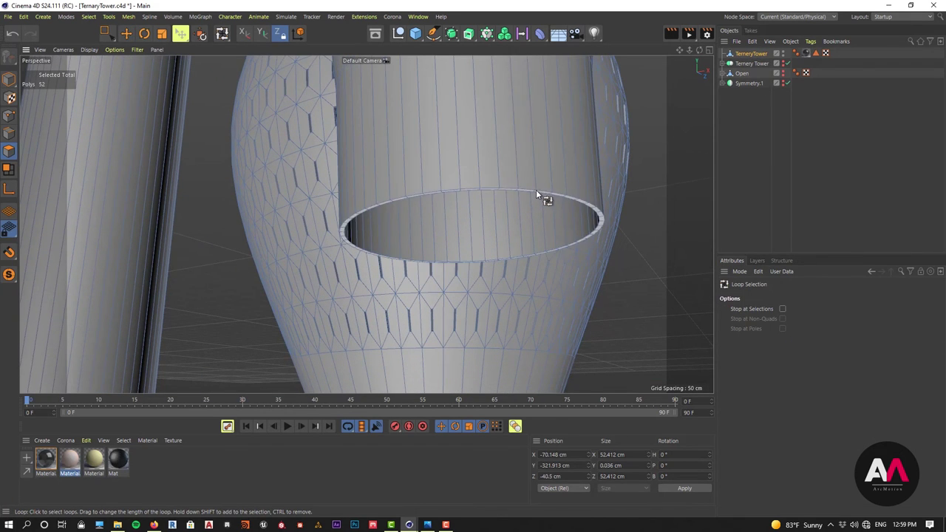
pyautogui.click(536, 190)
pyautogui.press('d')
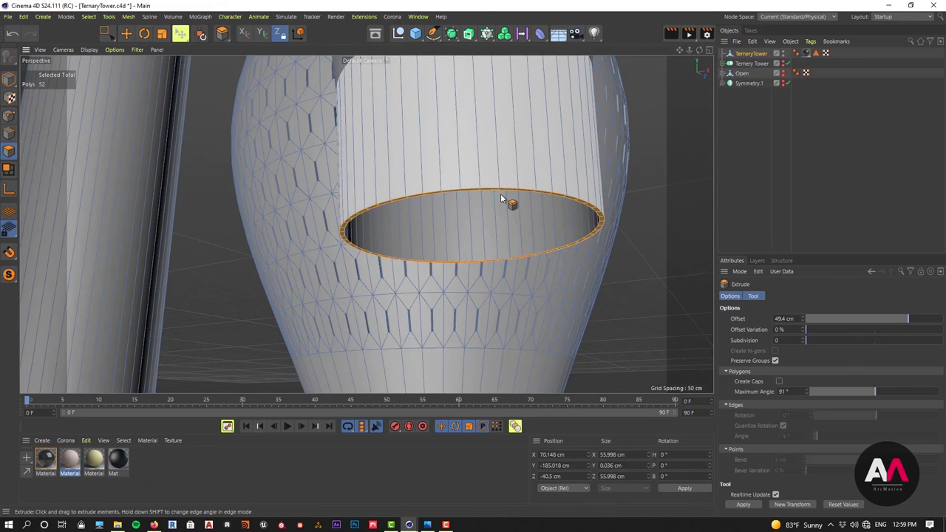
pyautogui.moveTo(569, 170)
pyautogui.mouseDown()
pyautogui.moveTo(502, 201)
pyautogui.moveTo(582, 185)
pyautogui.mouseUp()
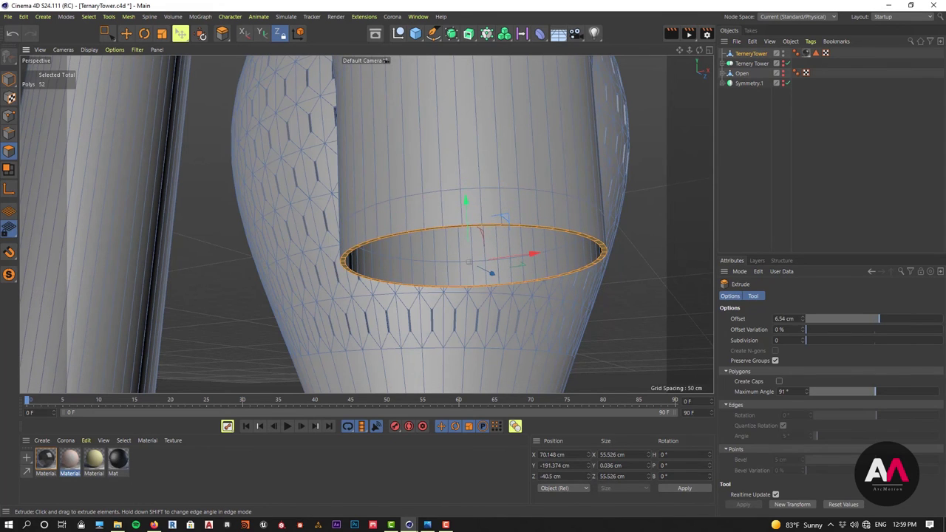
# Move the second column's extruded rim straight down to about Y -321 cm so it reaches the base slab.
pyautogui.press('e')
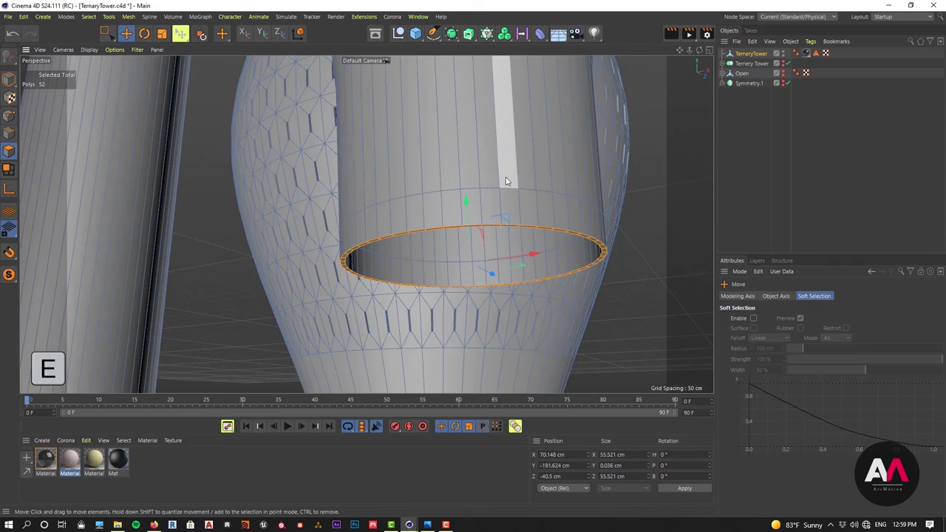
pyautogui.scroll(-10, 506, 181)
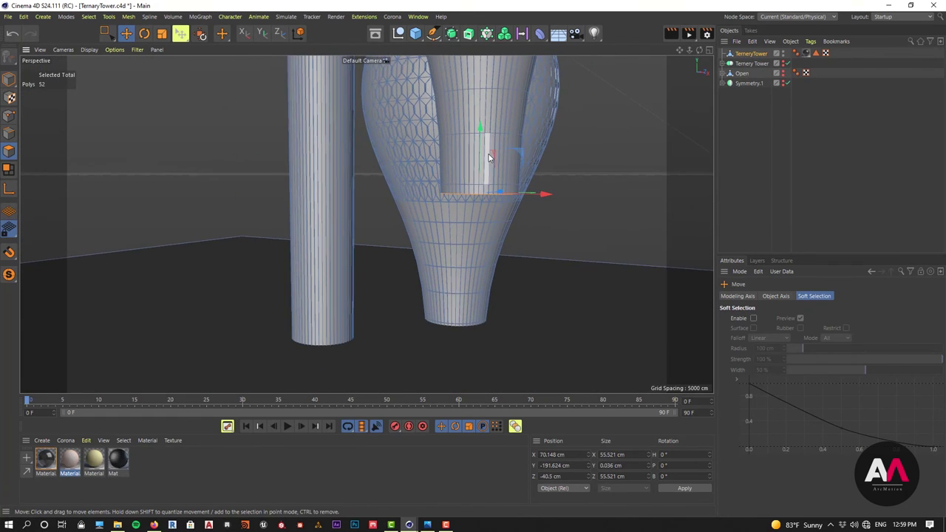
pyautogui.moveTo(481, 136); pyautogui.dragTo(493, 313)
pyautogui.scroll(-4, 396, 235)
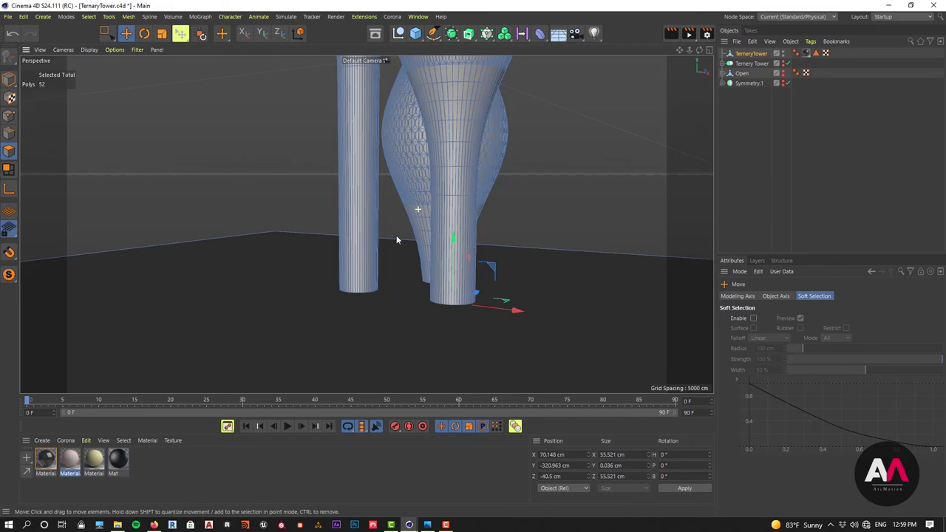
# Deselect the mesh and examine from several sides how the three column bases meet the slab.
pyautogui.click(737, 146)
pyautogui.scroll(-6, 414, 259)
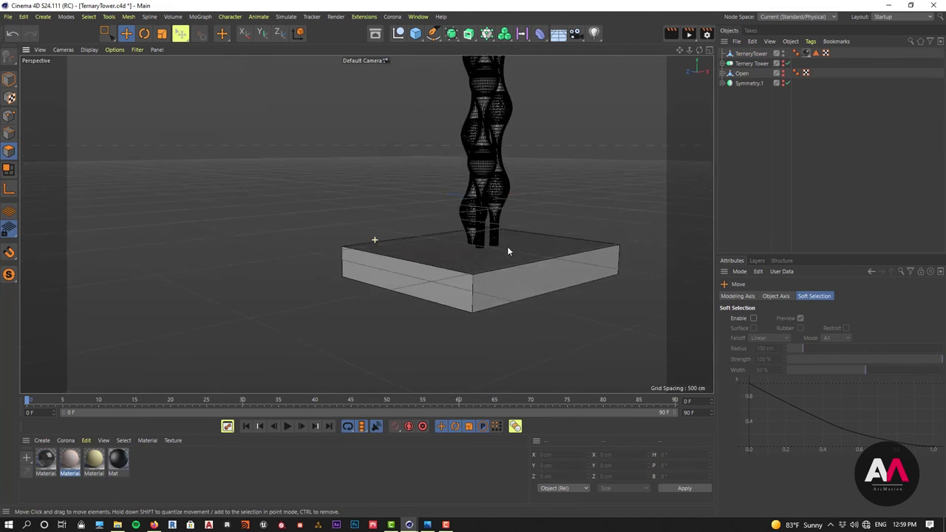
pyautogui.keyDown('alt'); pyautogui.moveTo(508, 248); pyautogui.dragTo(517, 254); pyautogui.keyUp('alt')
pyautogui.scroll(-4, 407, 283)
pyautogui.scroll(6, 505, 118)
pyautogui.keyDown('alt'); pyautogui.moveTo(488, 180); pyautogui.dragTo(459, 152); pyautogui.keyUp('alt')
pyautogui.scroll(-4, 462, 154)
pyautogui.scroll(5, 478, 338)
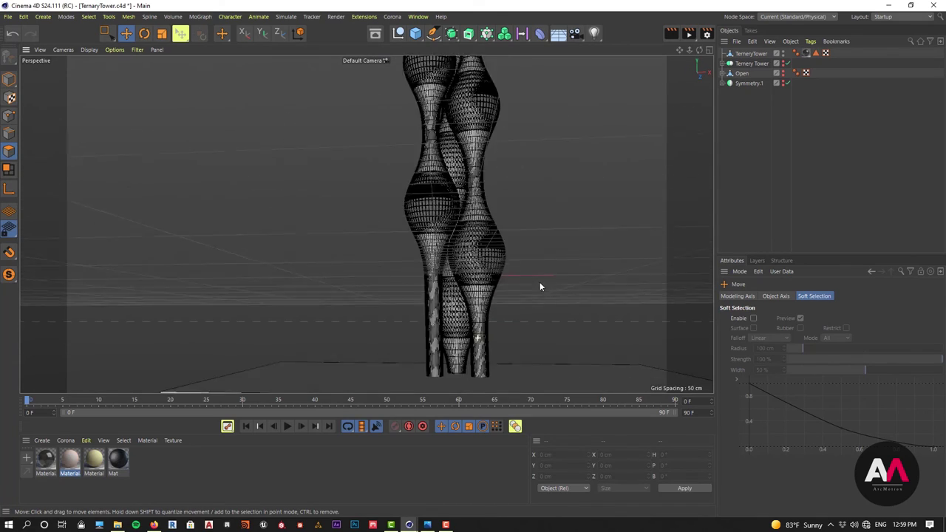
pyautogui.keyDown('alt'); pyautogui.moveTo(539, 283); pyautogui.dragTo(572, 233, button='right'); pyautogui.keyUp('alt')
pyautogui.keyDown('alt'); pyautogui.moveTo(537, 189); pyautogui.dragTo(485, 252, button='right'); pyautogui.keyUp('alt')
pyautogui.keyDown('alt'); pyautogui.moveTo(483, 258); pyautogui.dragTo(510, 250, button='right'); pyautogui.keyUp('alt')
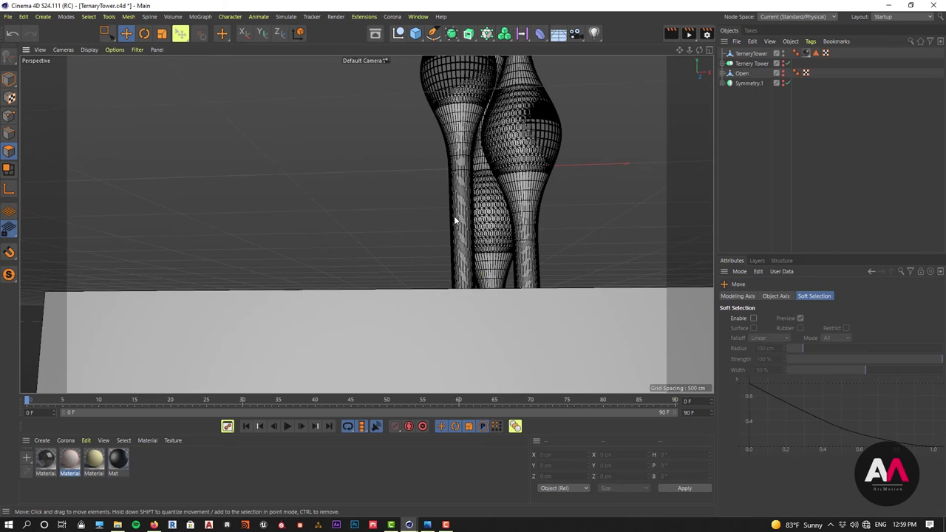
pyautogui.scroll(3, 454, 220)
pyautogui.keyDown('alt'); pyautogui.moveTo(424, 217); pyautogui.dragTo(322, 274, button='right'); pyautogui.keyUp('alt')
pyautogui.keyDown('alt'); pyautogui.moveTo(445, 234); pyautogui.dragTo(471, 166, button='right'); pyautogui.keyUp('alt')
pyautogui.keyDown('alt'); pyautogui.moveTo(471, 170); pyautogui.dragTo(412, 333); pyautogui.keyUp('alt')
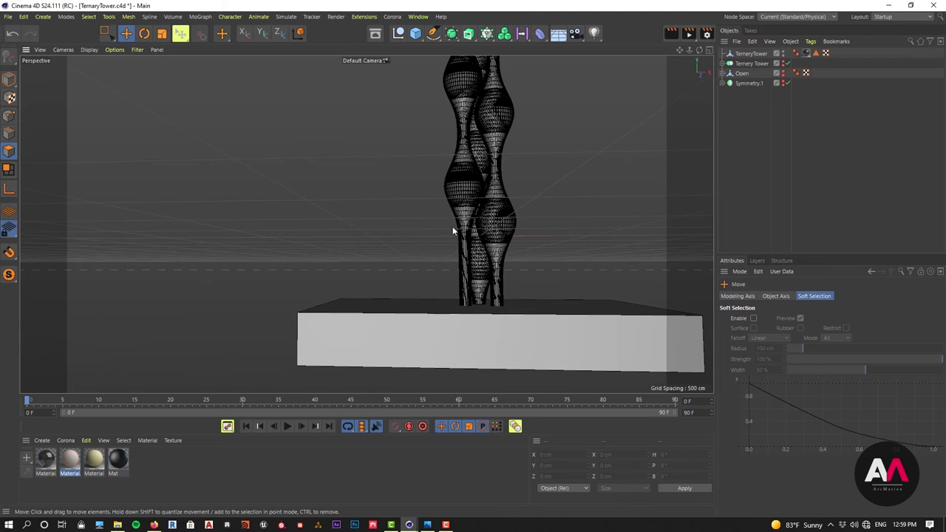
# Enable axis editing for the baked TerneryTower mesh and lower its axis in the Front view to about Y -314 cm.
pyautogui.click(744, 56)
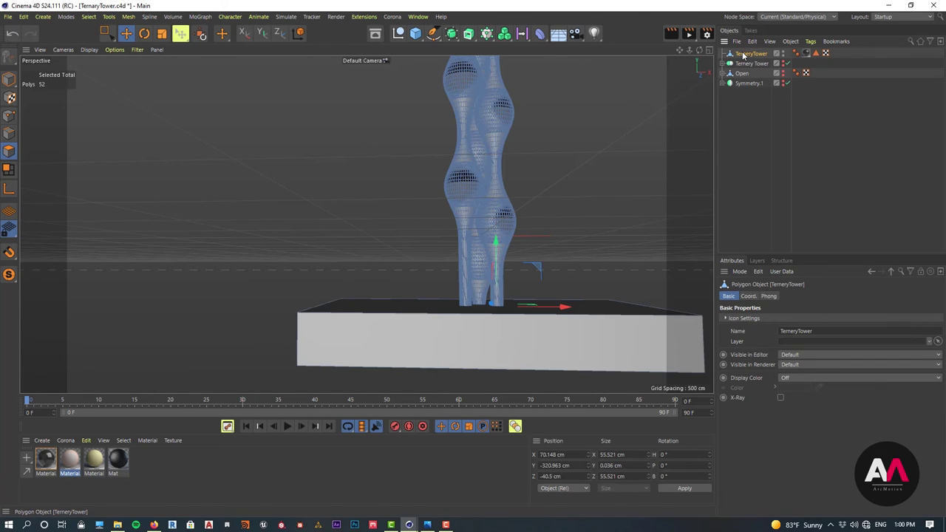
pyautogui.click(10, 79)
pyautogui.keyDown('alt'); pyautogui.moveTo(373, 162); pyautogui.dragTo(385, 202); pyautogui.keyUp('alt')
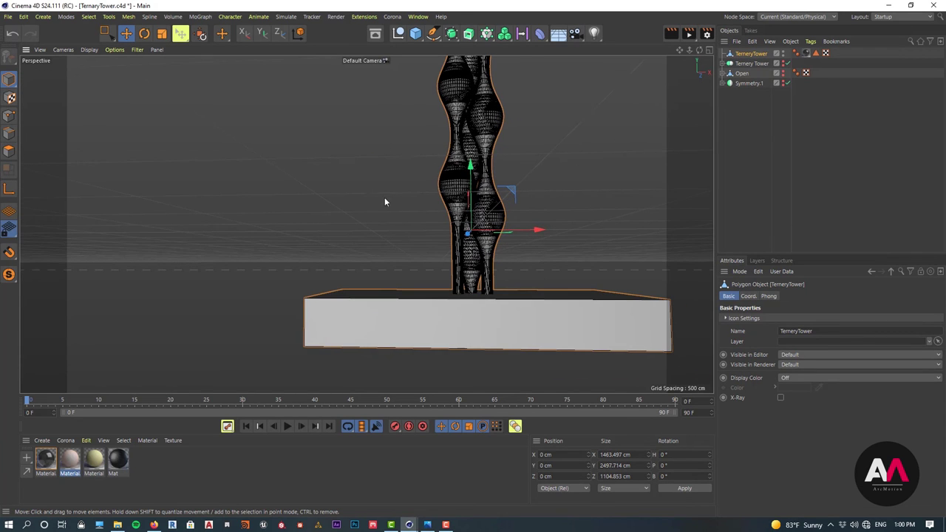
pyautogui.click(9, 189)
pyautogui.click(709, 50)
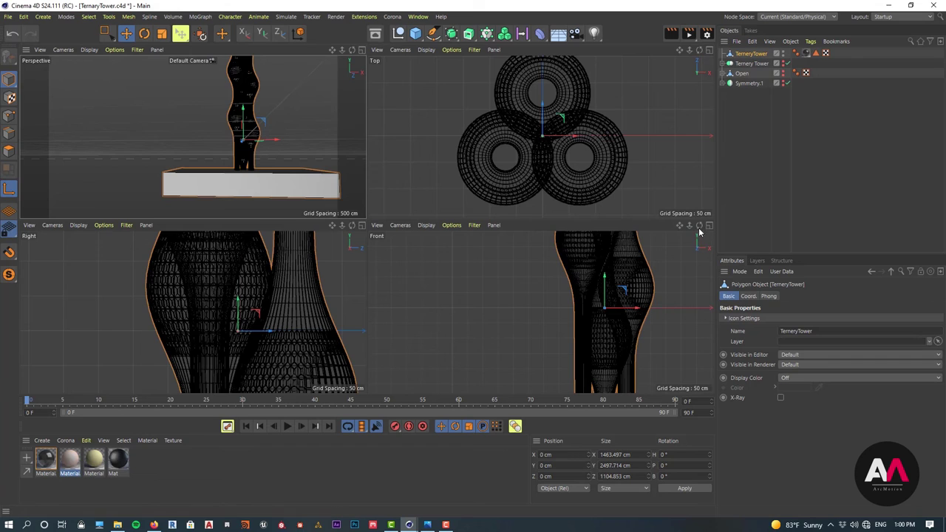
pyautogui.click(708, 226)
pyautogui.scroll(-5, 446, 213)
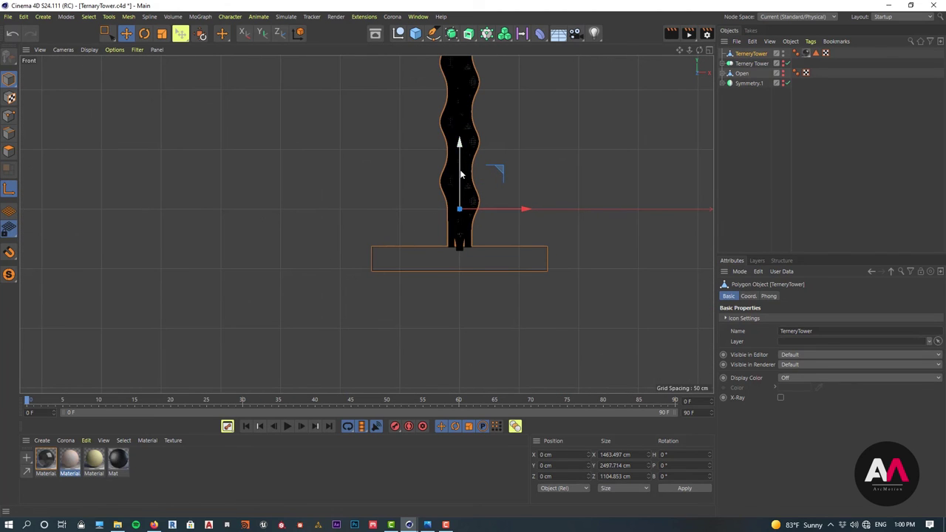
pyautogui.moveTo(459, 202); pyautogui.dragTo(459, 215)
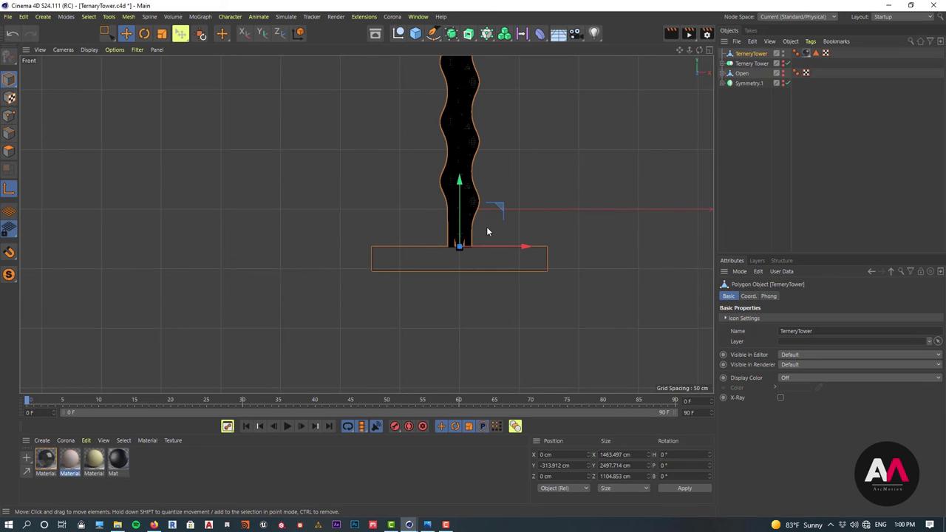
# Fine-tune the height of the TerneryTower mesh's axis to line up with the slab's top surface.
pyautogui.scroll(6, 485, 227)
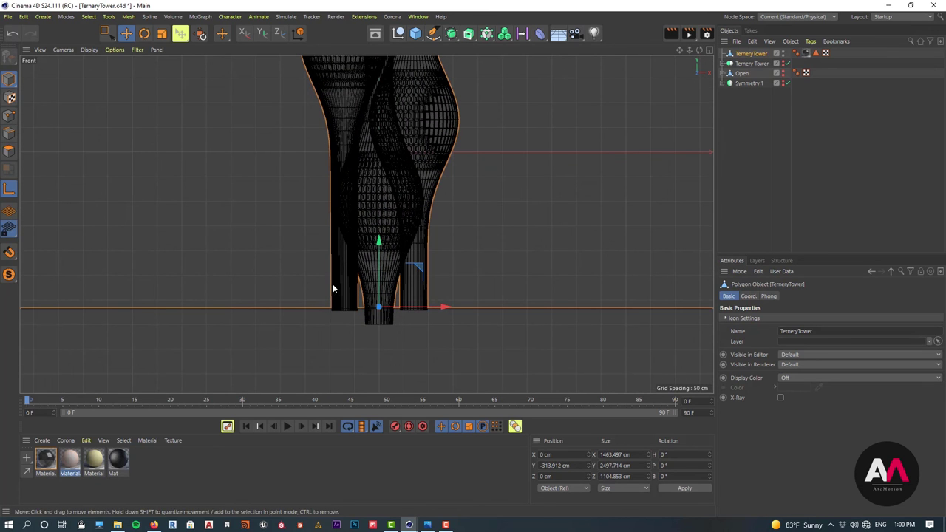
pyautogui.scroll(8, 382, 318)
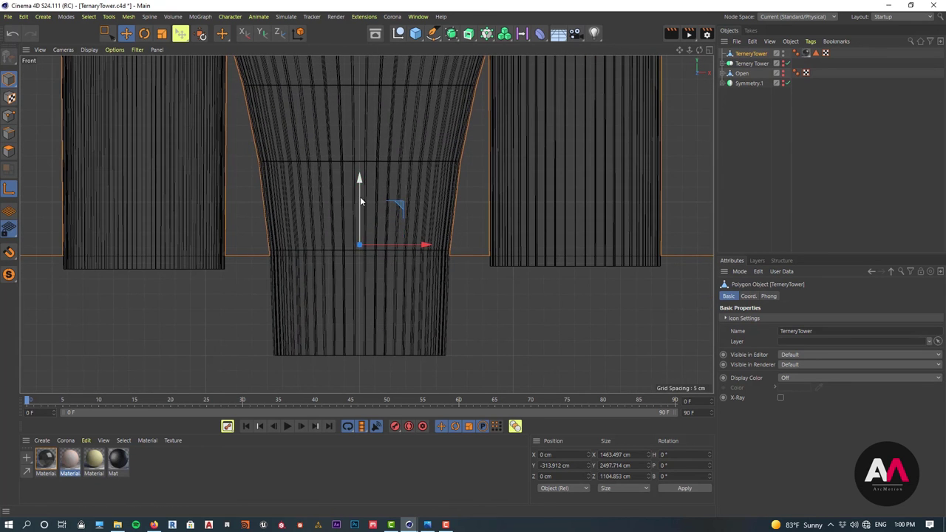
pyautogui.moveTo(361, 213); pyautogui.dragTo(360, 213)
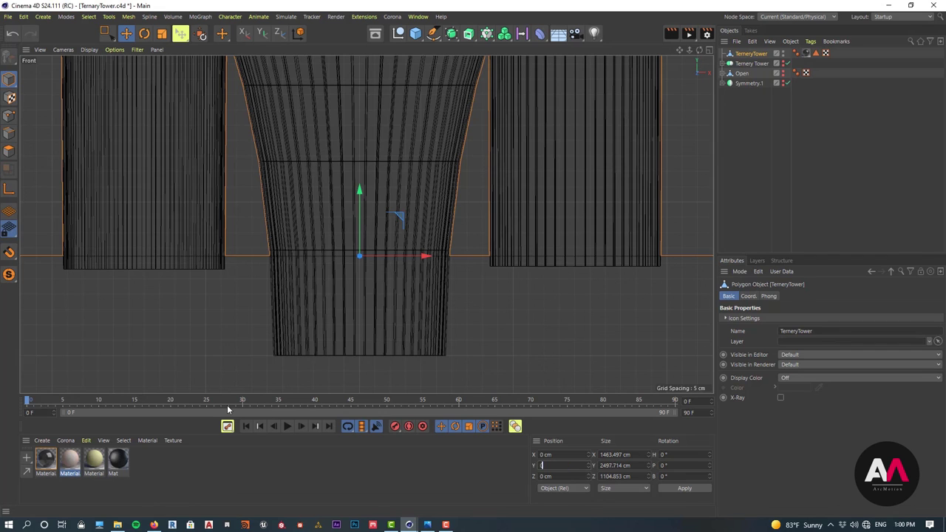
# Set the TerneryTower mesh's Y position to 0 cm so its base sits at the world origin's height.
pyautogui.press('Return')
pyautogui.scroll(-15, 360, 303)
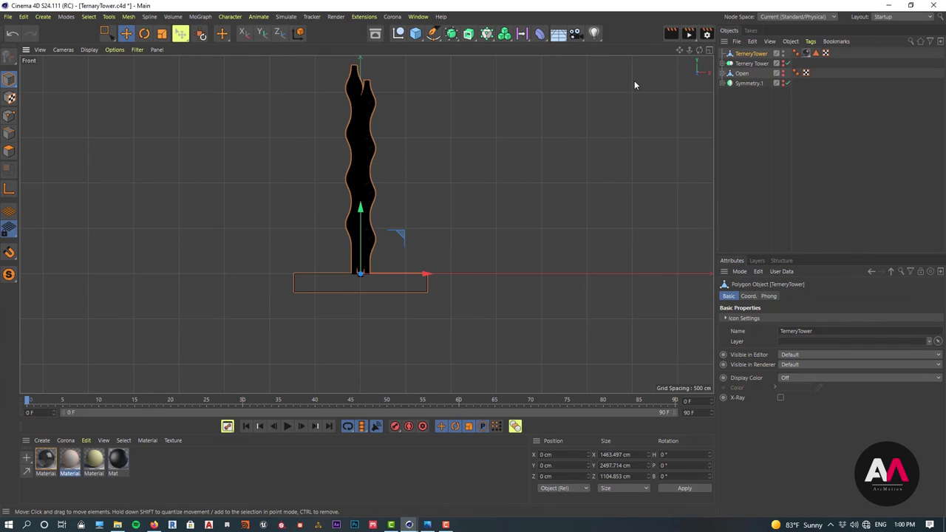
# Deselect the mesh and examine the whole tower in the Perspective view, from the slab up to the columns' glazed openings and staggered tops.
pyautogui.click(709, 50)
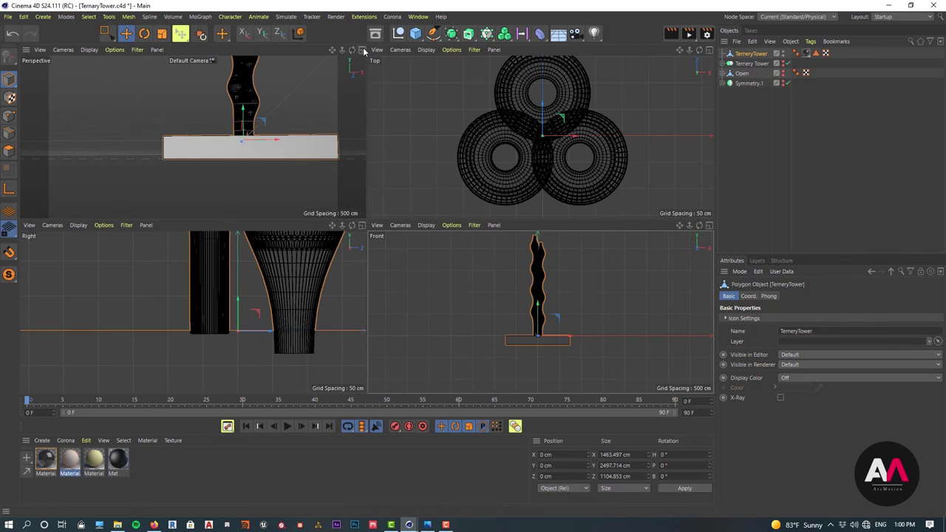
pyautogui.click(363, 48)
pyautogui.keyDown('alt'); pyautogui.moveTo(443, 194); pyautogui.dragTo(395, 253); pyautogui.keyUp('alt')
pyautogui.click(735, 148)
pyautogui.keyDown('alt'); pyautogui.moveTo(458, 268); pyautogui.dragTo(364, 295, button='right'); pyautogui.keyUp('alt')
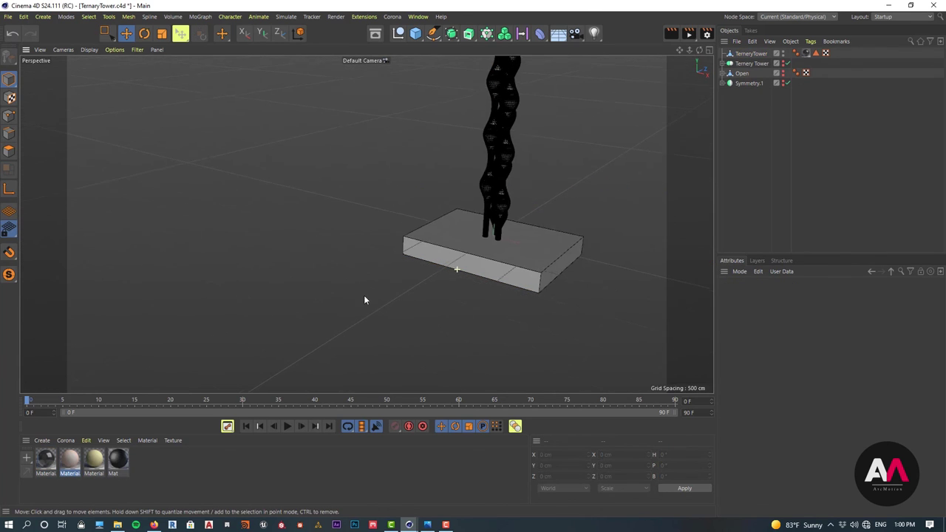
pyautogui.keyDown('alt'); pyautogui.moveTo(507, 90); pyautogui.dragTo(576, 66, button='right'); pyautogui.keyUp('alt')
pyautogui.keyDown('alt'); pyautogui.moveTo(366, 223); pyautogui.dragTo(458, 354); pyautogui.keyUp('alt')
pyautogui.keyDown('alt'); pyautogui.moveTo(425, 111); pyautogui.dragTo(580, 96, button='right'); pyautogui.keyUp('alt')
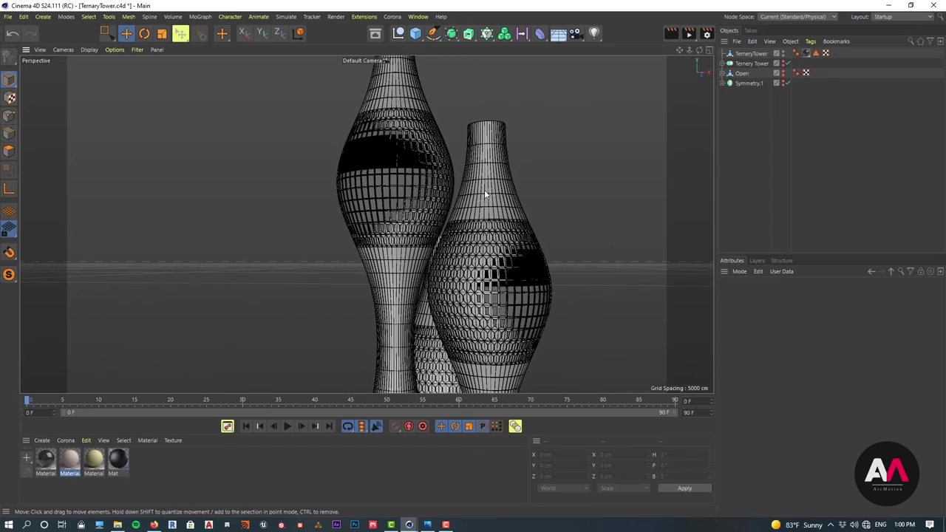
pyautogui.keyDown('alt'); pyautogui.moveTo(486, 202); pyautogui.dragTo(379, 198); pyautogui.keyUp('alt')
pyautogui.scroll(8, 428, 211)
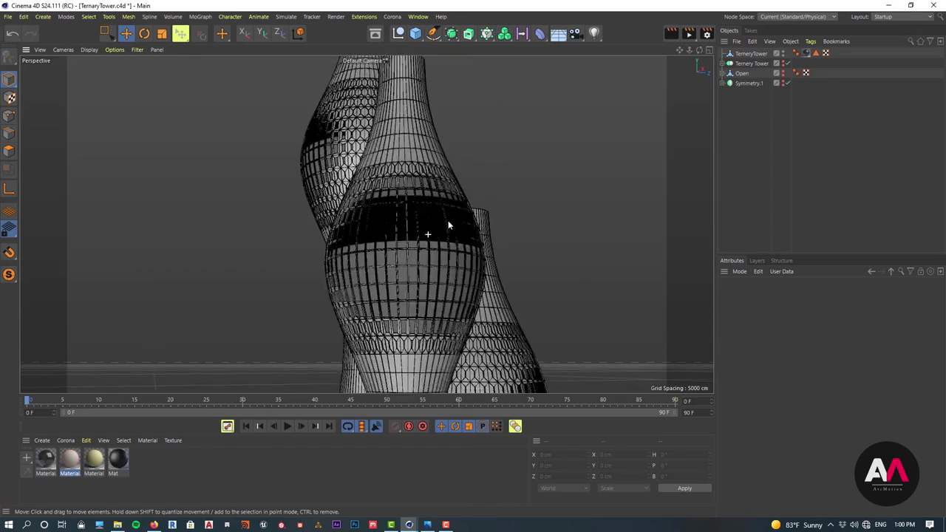
pyautogui.keyDown('alt'); pyautogui.moveTo(464, 216); pyautogui.dragTo(360, 230); pyautogui.keyUp('alt')
pyautogui.keyDown('alt'); pyautogui.moveTo(340, 185); pyautogui.dragTo(288, 254, button='right'); pyautogui.keyUp('alt')
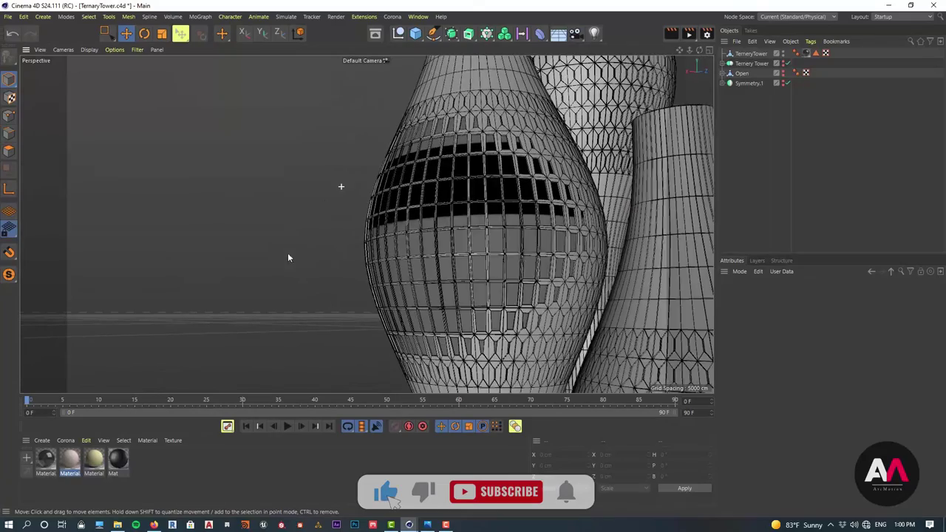
pyautogui.scroll(3, 585, 229)
pyautogui.keyDown('alt'); pyautogui.moveTo(454, 247); pyautogui.dragTo(313, 203, button='middle'); pyautogui.keyUp('alt')
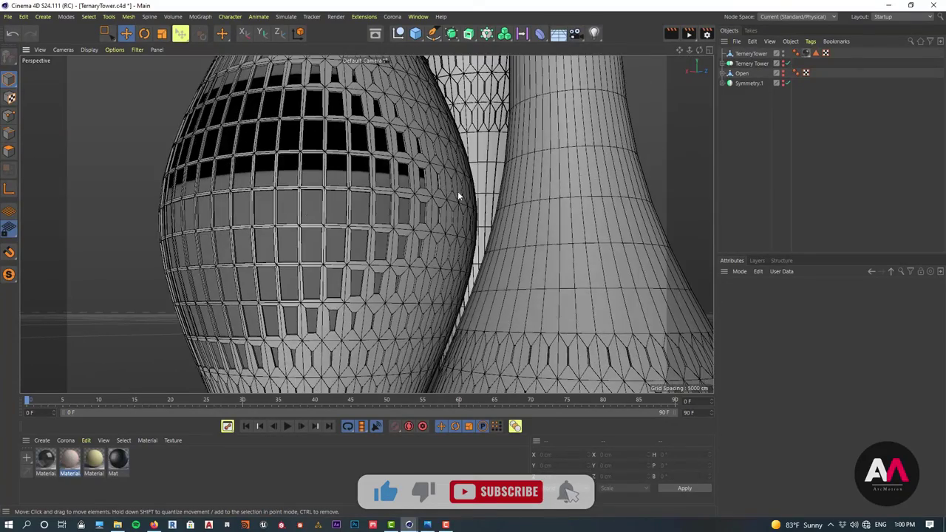
pyautogui.keyDown('alt'); pyautogui.moveTo(459, 194); pyautogui.dragTo(510, 308, button='right'); pyautogui.keyUp('alt')
pyautogui.keyDown('alt'); pyautogui.moveTo(520, 270); pyautogui.dragTo(522, 255, button='middle'); pyautogui.keyUp('alt')
pyautogui.keyDown('alt'); pyautogui.moveTo(521, 259); pyautogui.dragTo(483, 268); pyautogui.keyUp('alt')
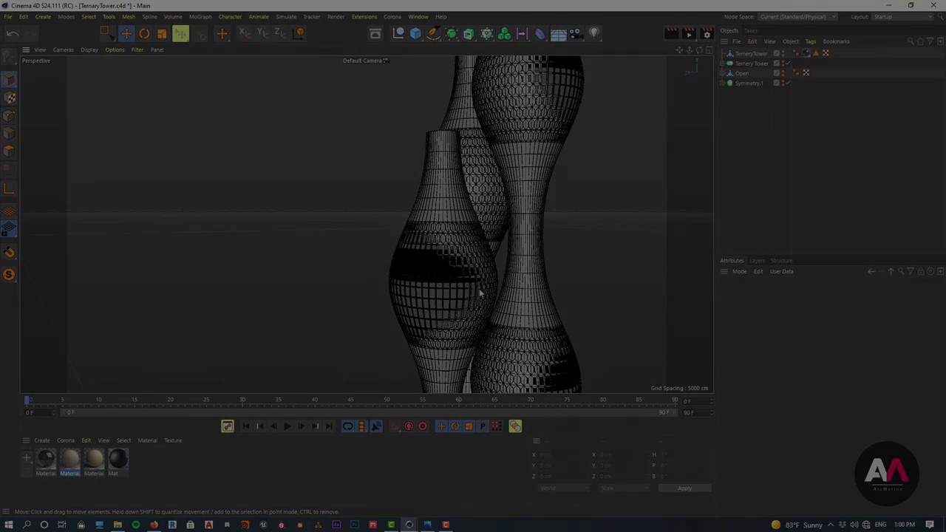